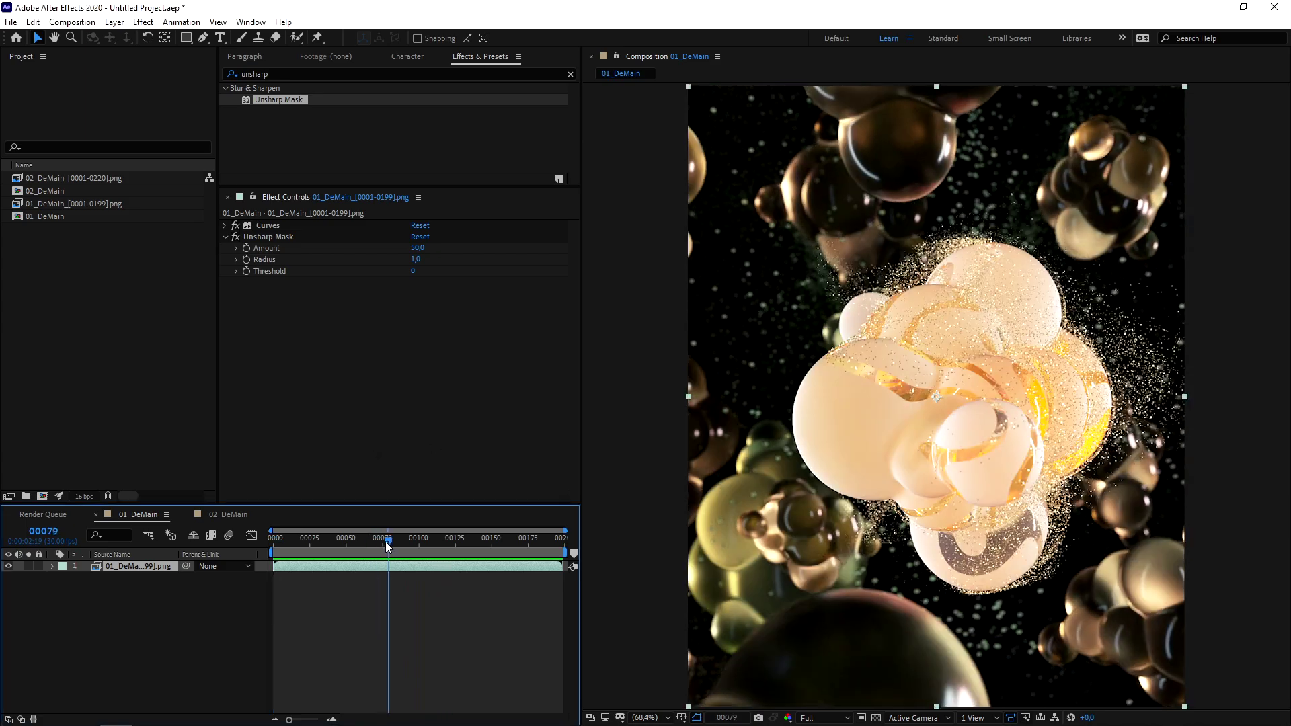
- Preview the 01_DeMain animation across its timeline, and view part of the 02_DeMain composition as well
left_click_drag(387, 546, 390, 545)
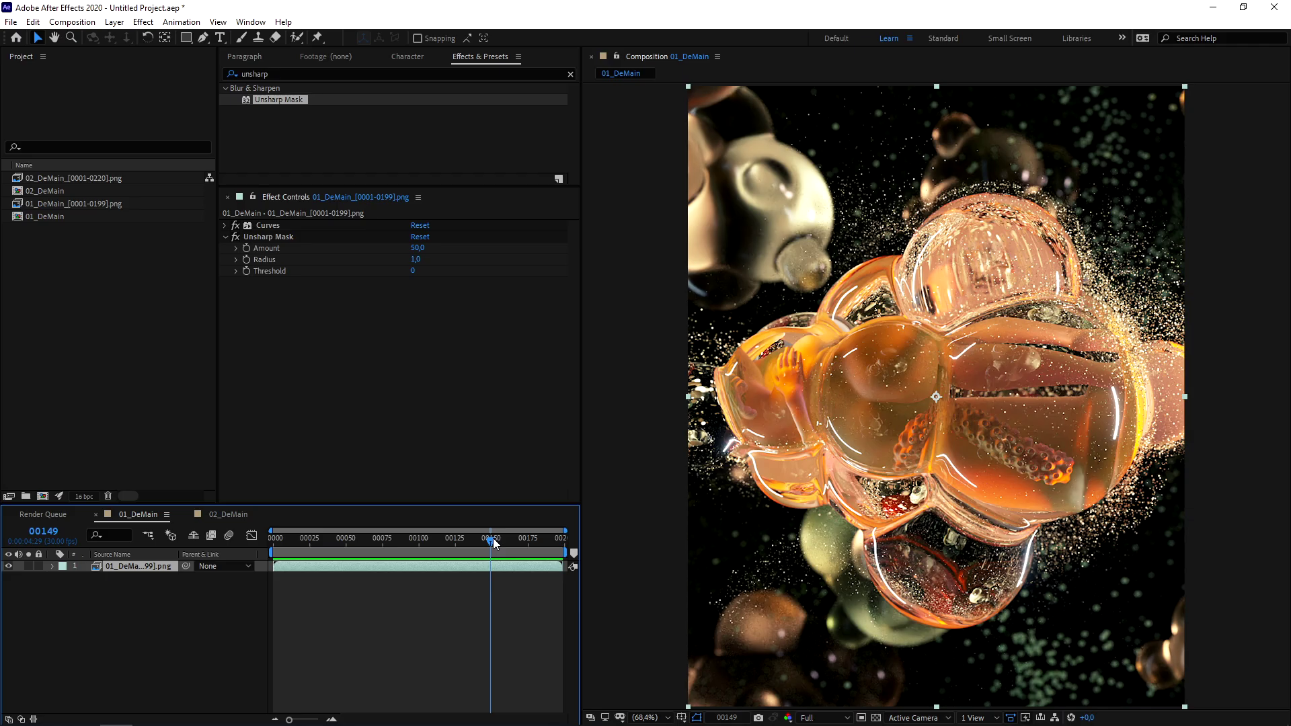
left_click_drag(492, 550, 370, 546)
key("space")
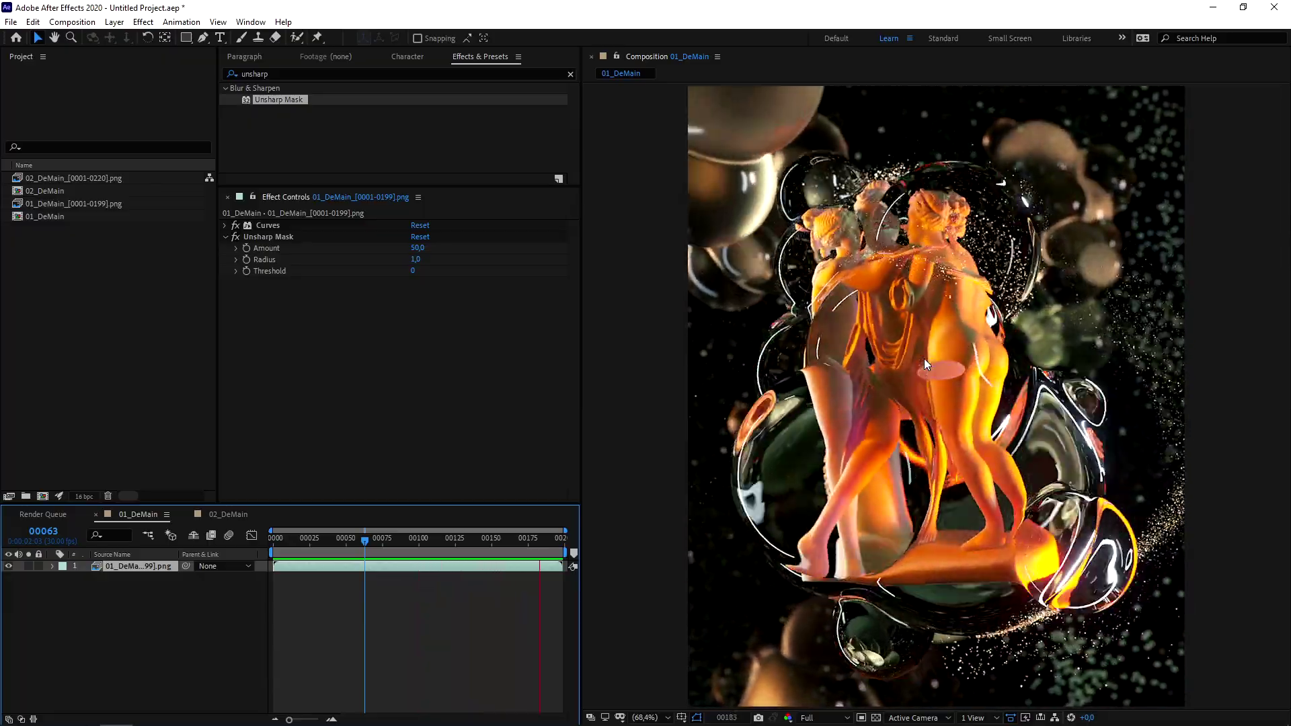
left_click(390, 538)
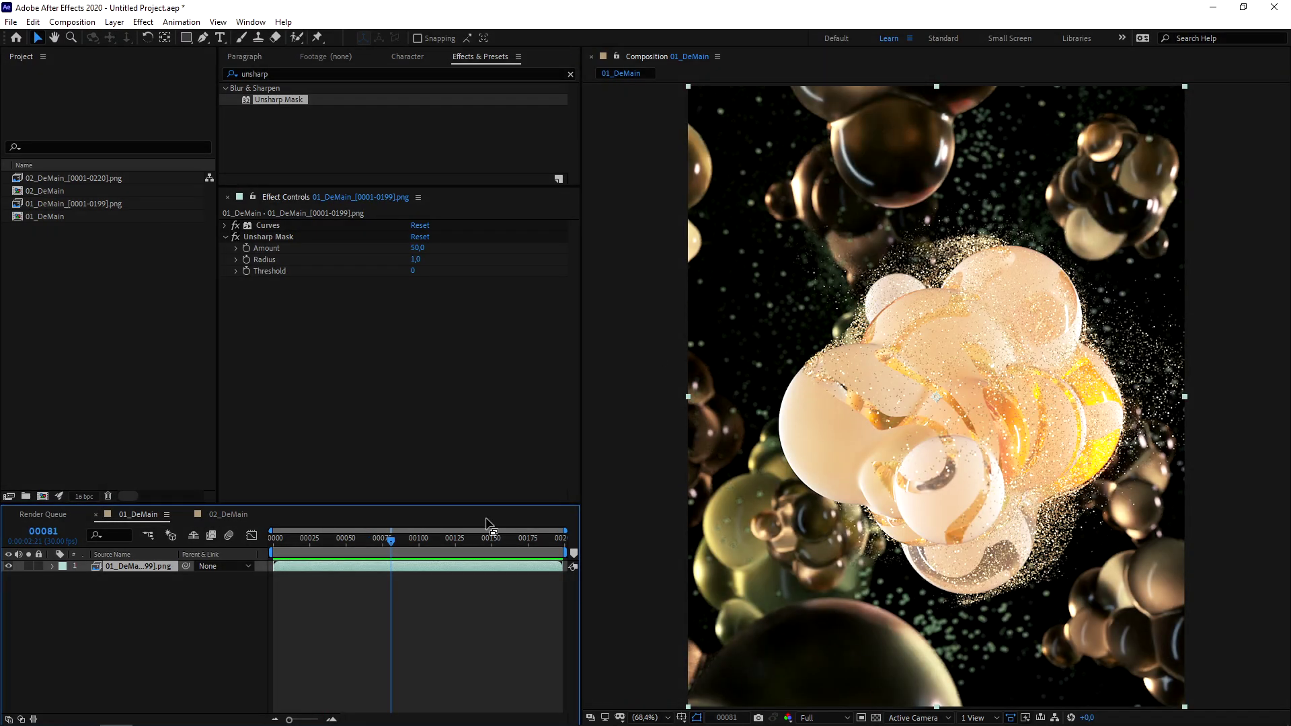
left_click_drag(485, 538, 398, 537)
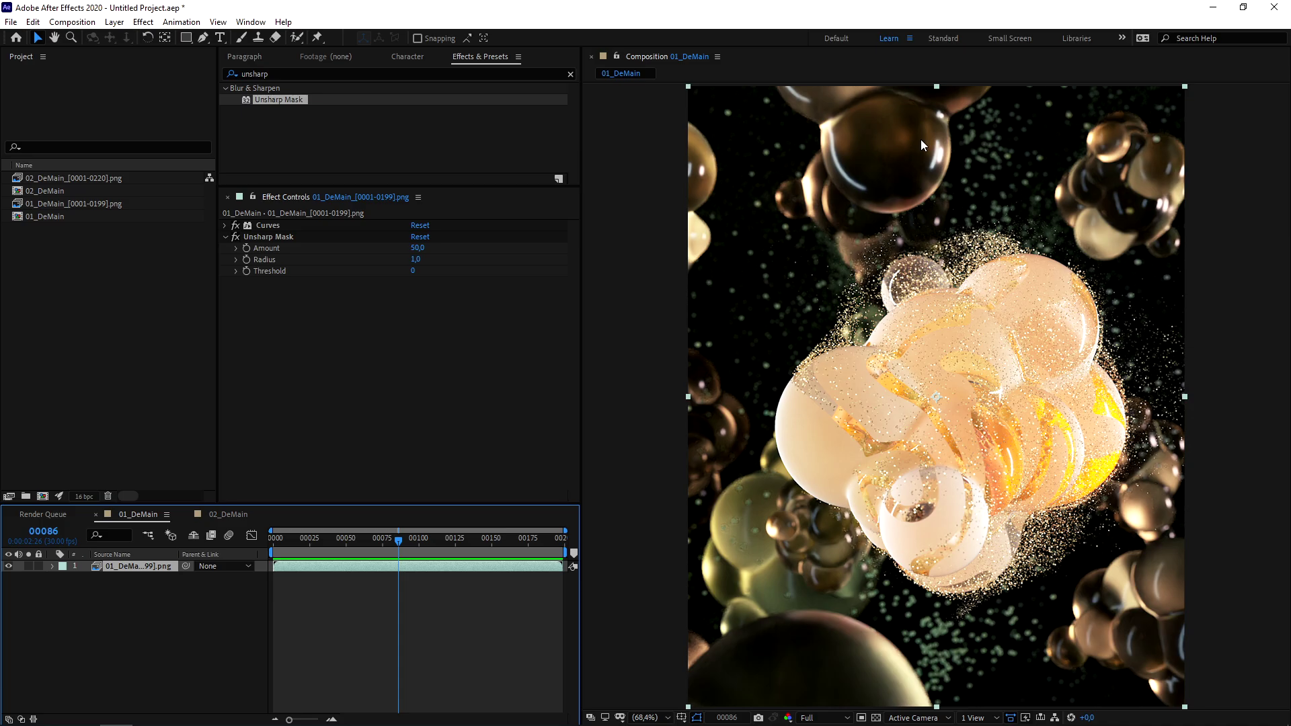
left_click_drag(379, 528, 453, 545)
left_click(227, 515)
left_click_drag(324, 538, 373, 542)
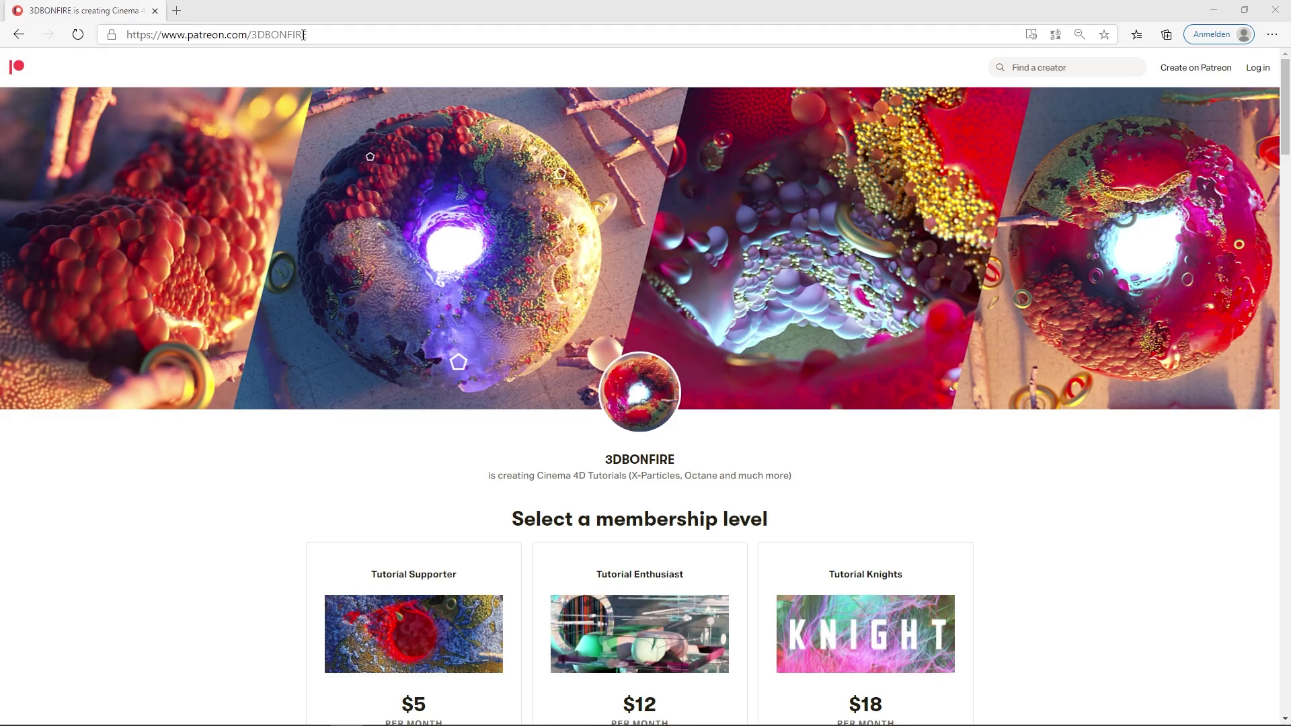
- Switch to the web browser and review the membership levels on the 3DBONFIRE Patreon page
left_click_drag(308, 34, 189, 38)
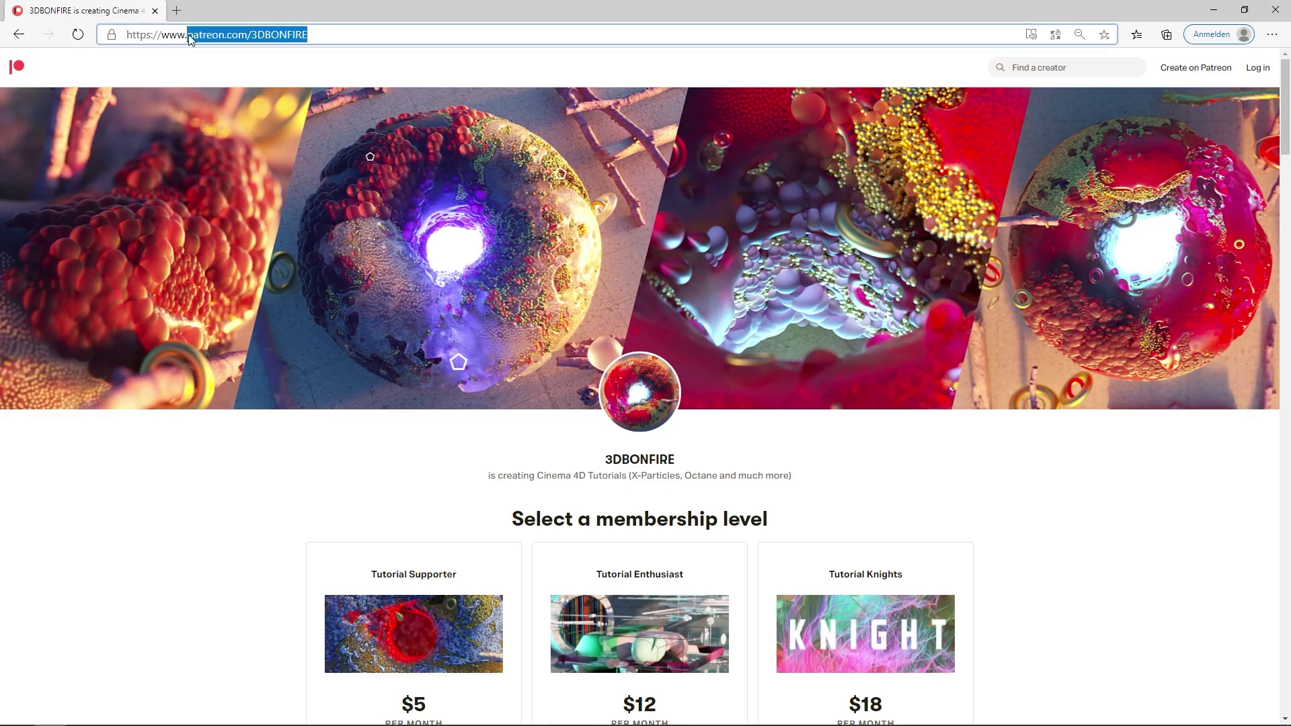
left_click_drag(604, 460, 676, 464)
scroll(819, 447, "down", 5)
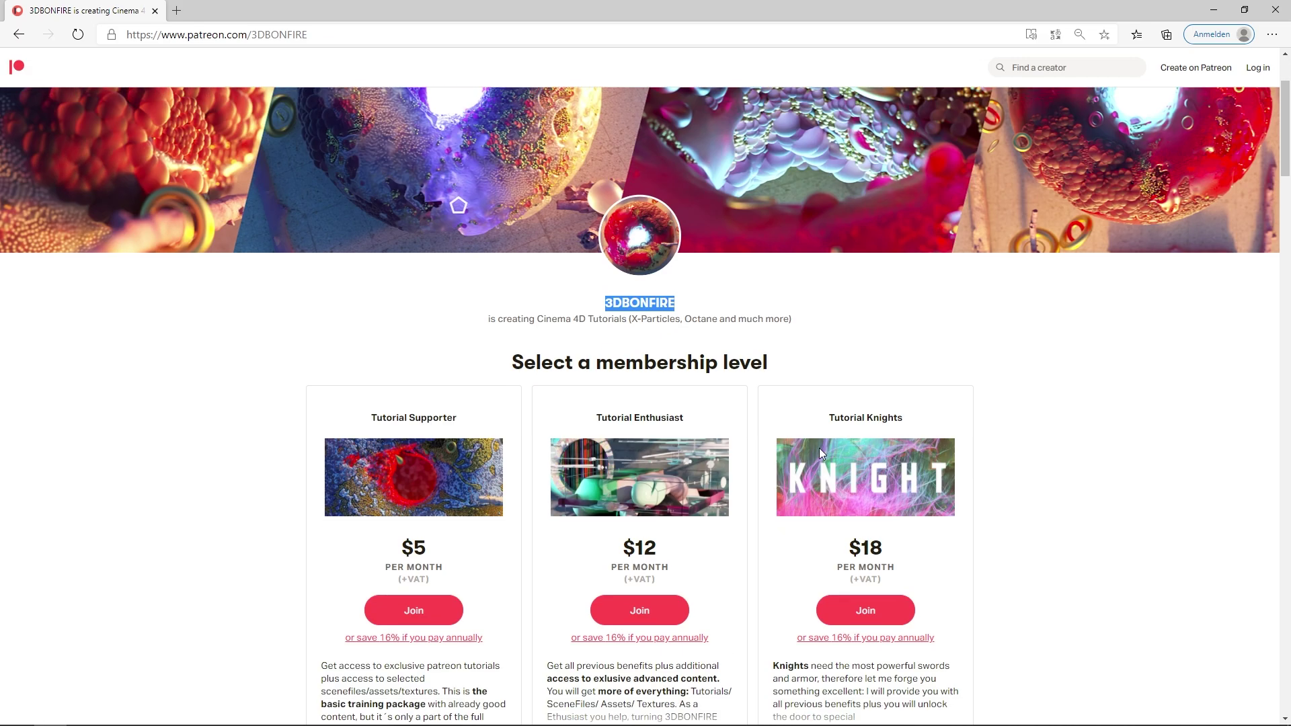
scroll(680, 404, "down", 12)
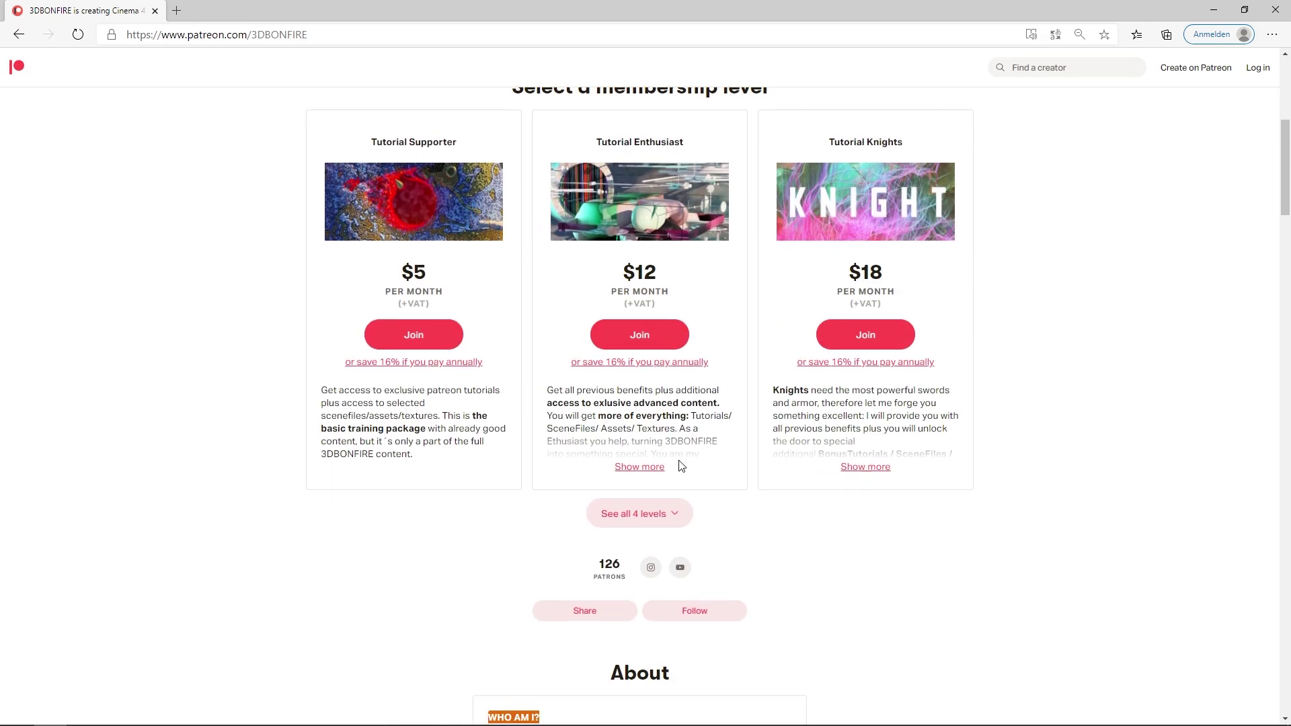
scroll(681, 450, "down", 5)
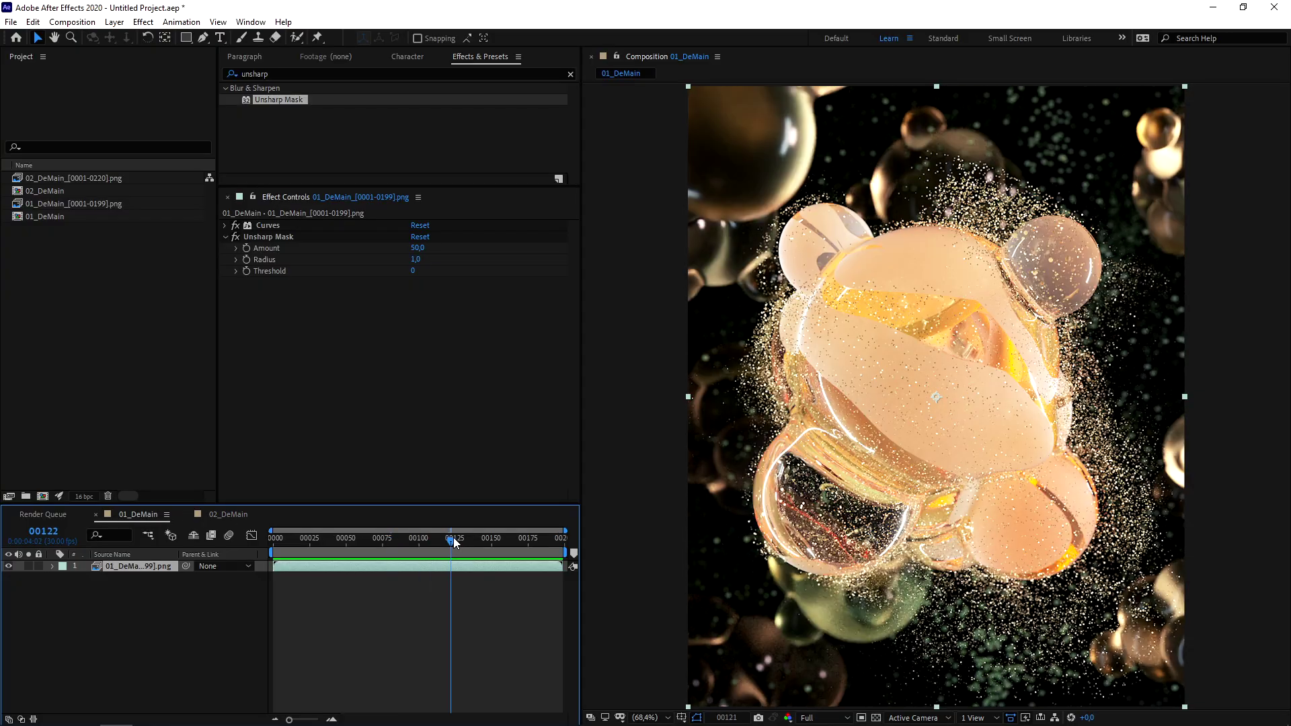
- Return to After Effects and review more frames of the 02_DeMain and 01_DeMain animations
left_click_drag(452, 543, 495, 542)
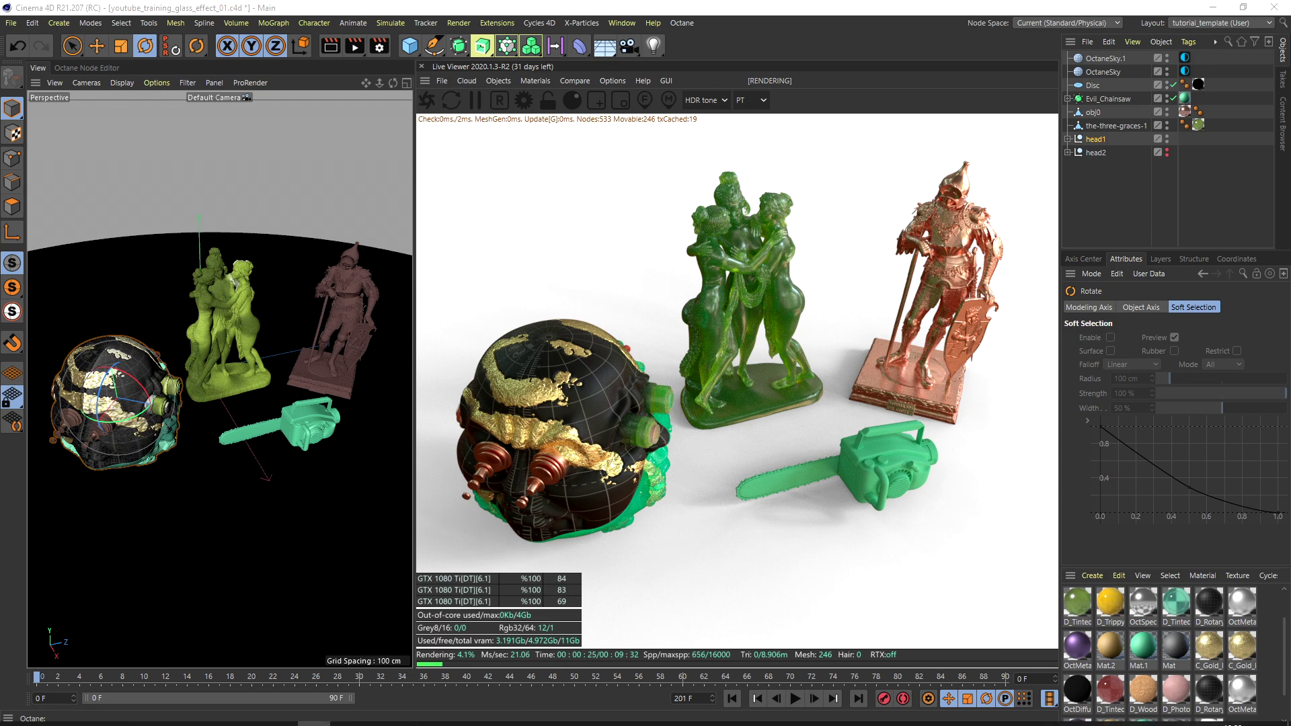
left_click(121, 714)
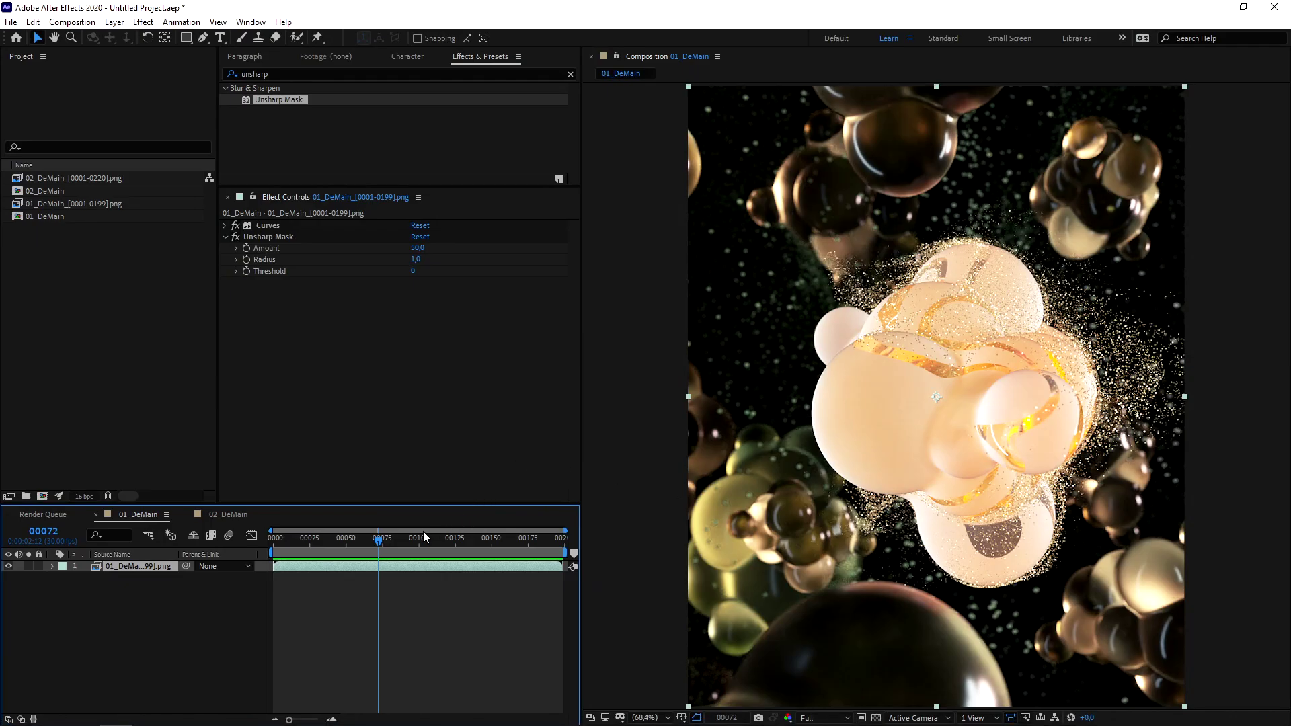
left_click_drag(415, 539, 501, 540)
left_click(1210, 9)
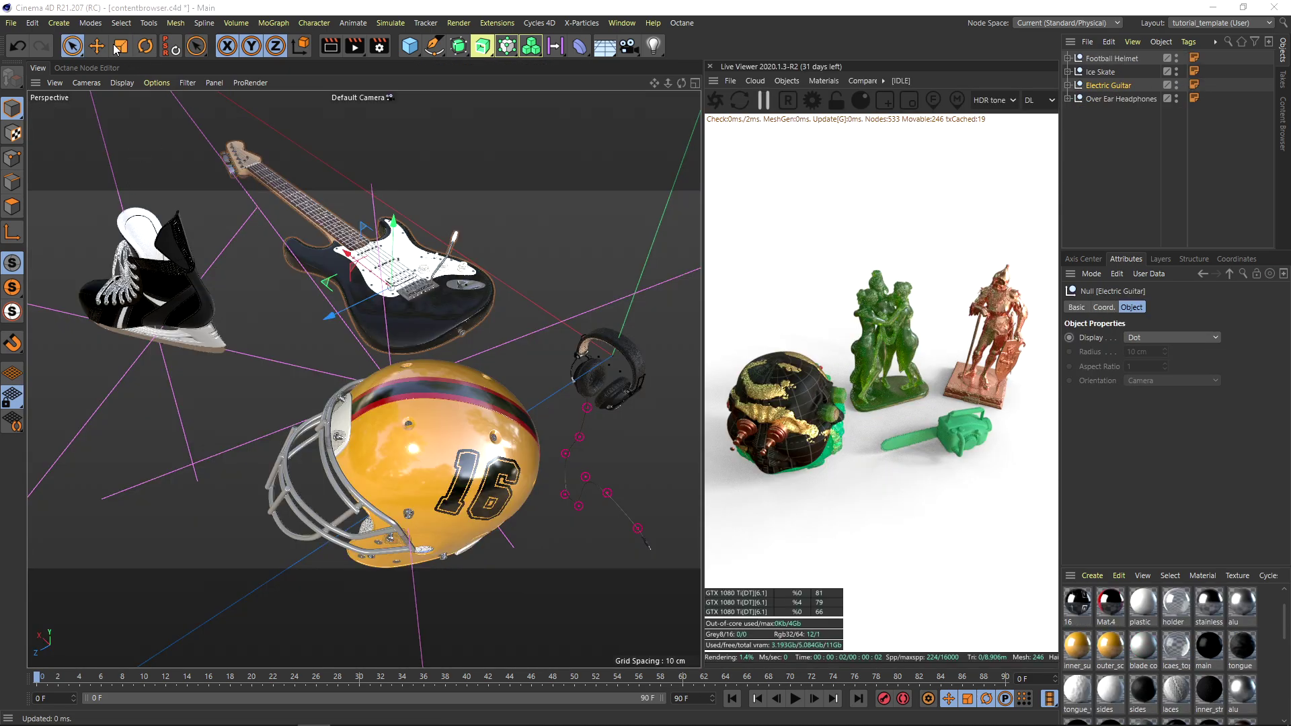
- Show the Content Browser in Cinema 4D with more room, and look through the Bedroom model folder
left_click(1283, 125)
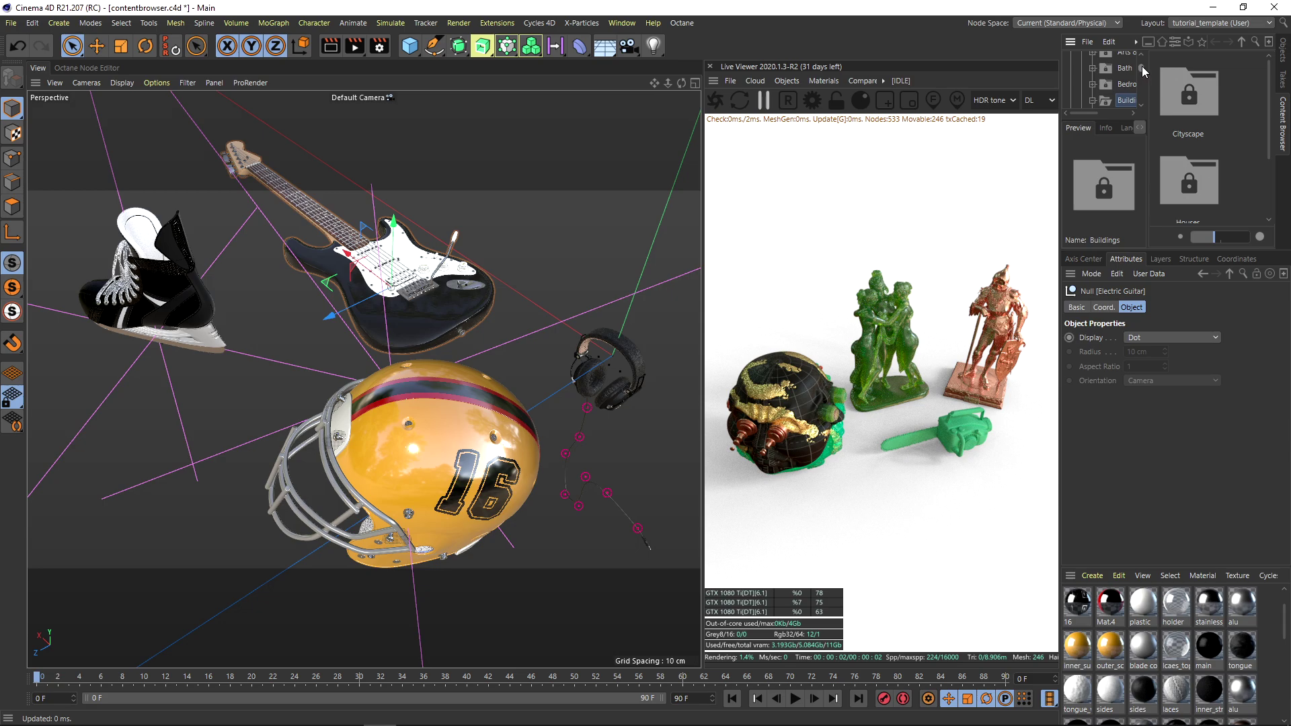
scroll(1142, 66, "up", 2)
left_click_drag(1060, 99, 957, 99)
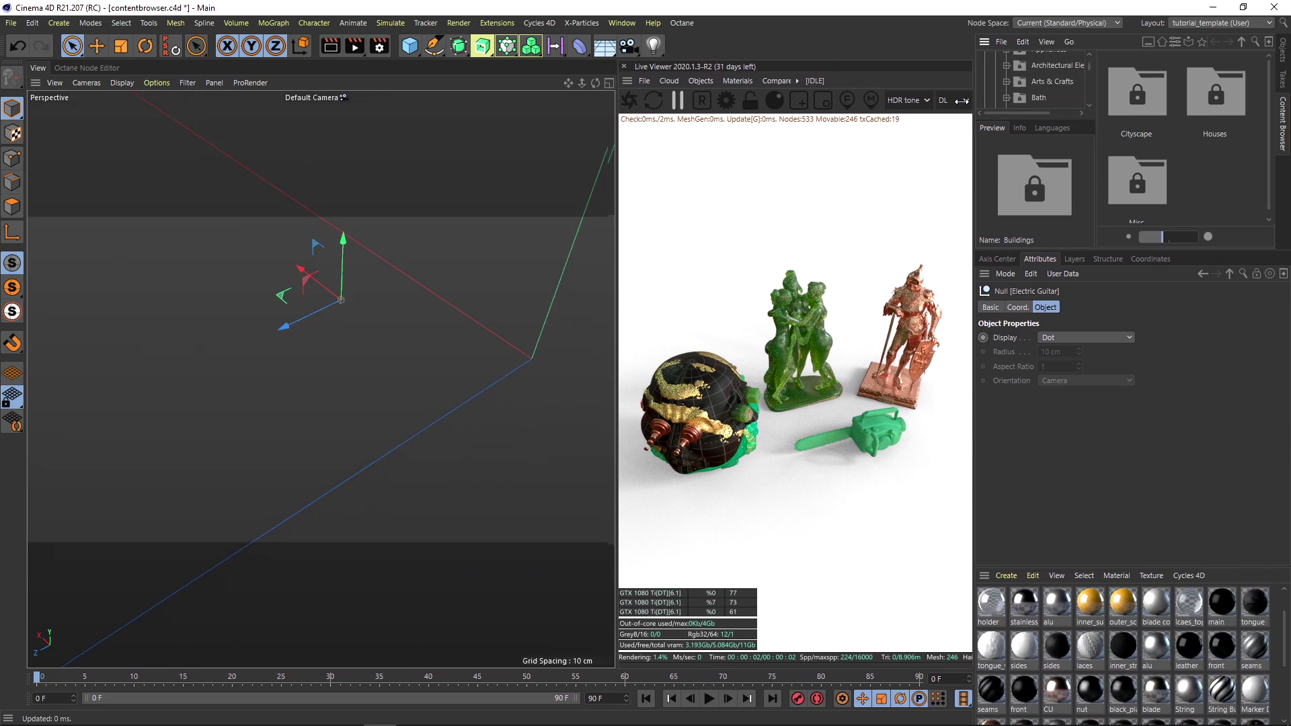
scroll(1081, 70, "down", 3)
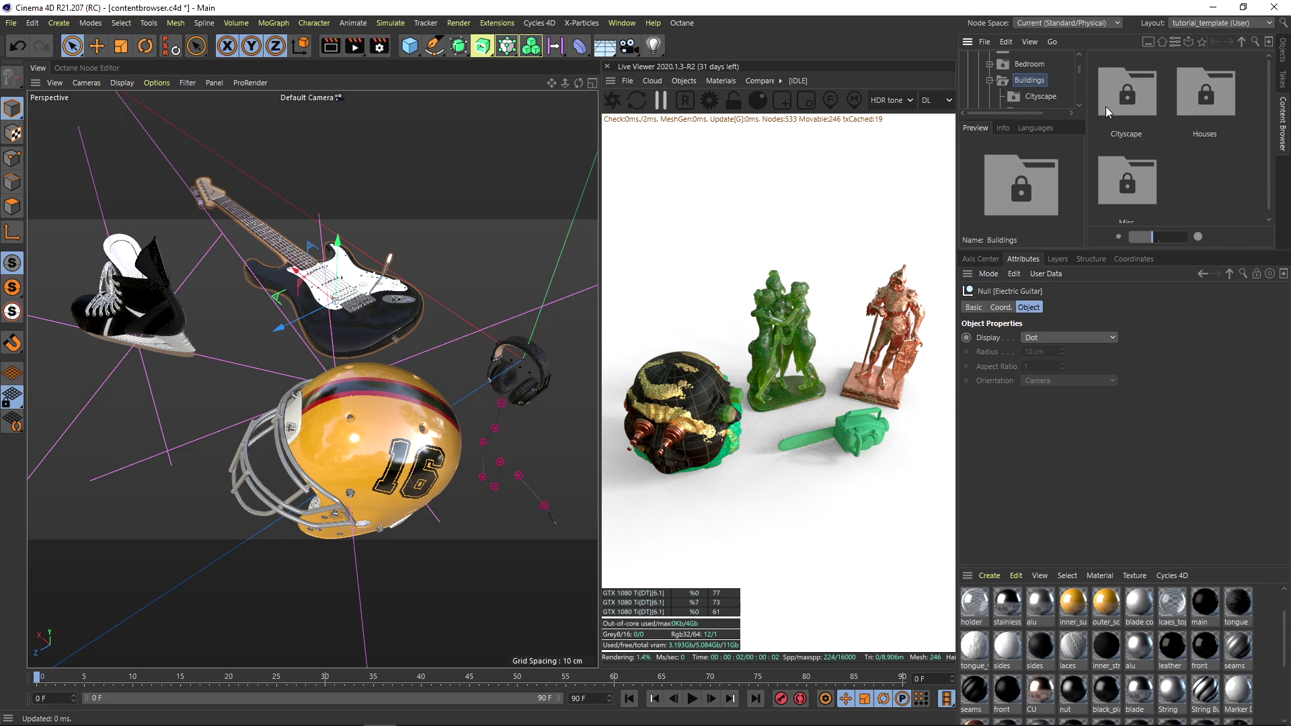
left_click(1026, 67)
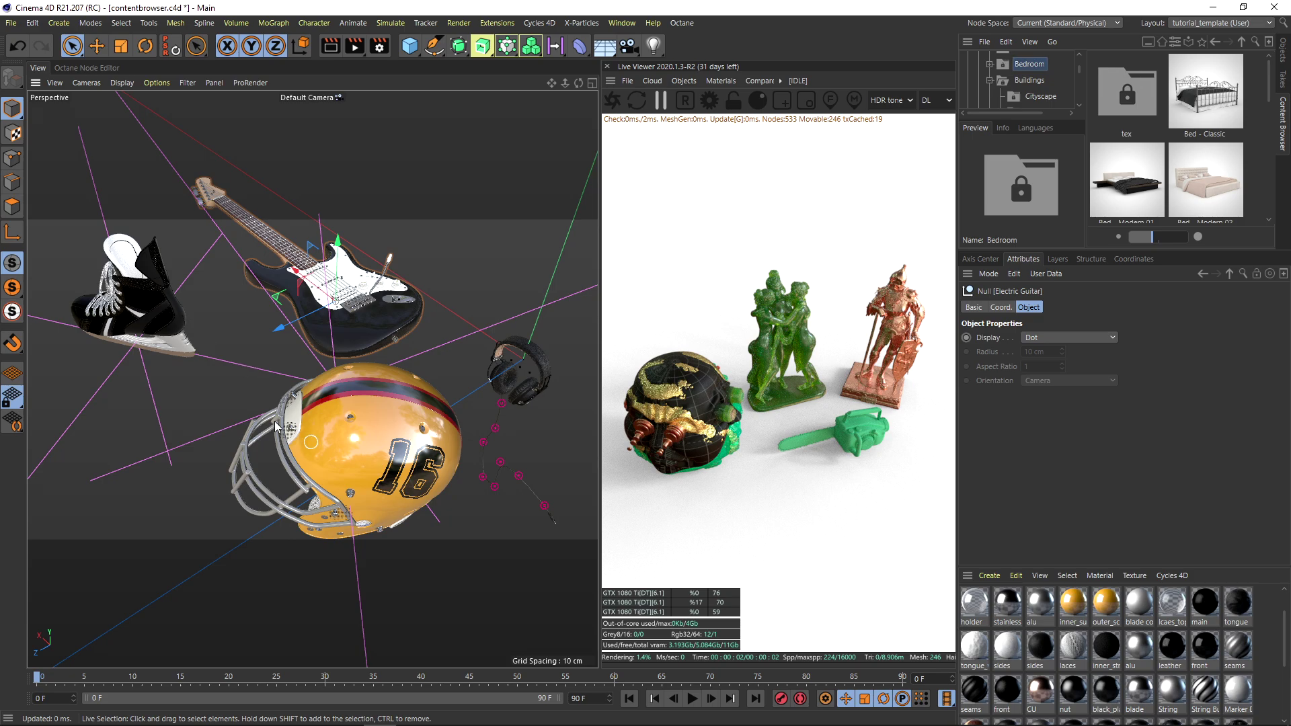
- Examine the football helmet, ice skate, electric guitar and headphones from several angles in the contentbrowser.c4d scene
left_click_drag(309, 443, 310, 343, "alt")
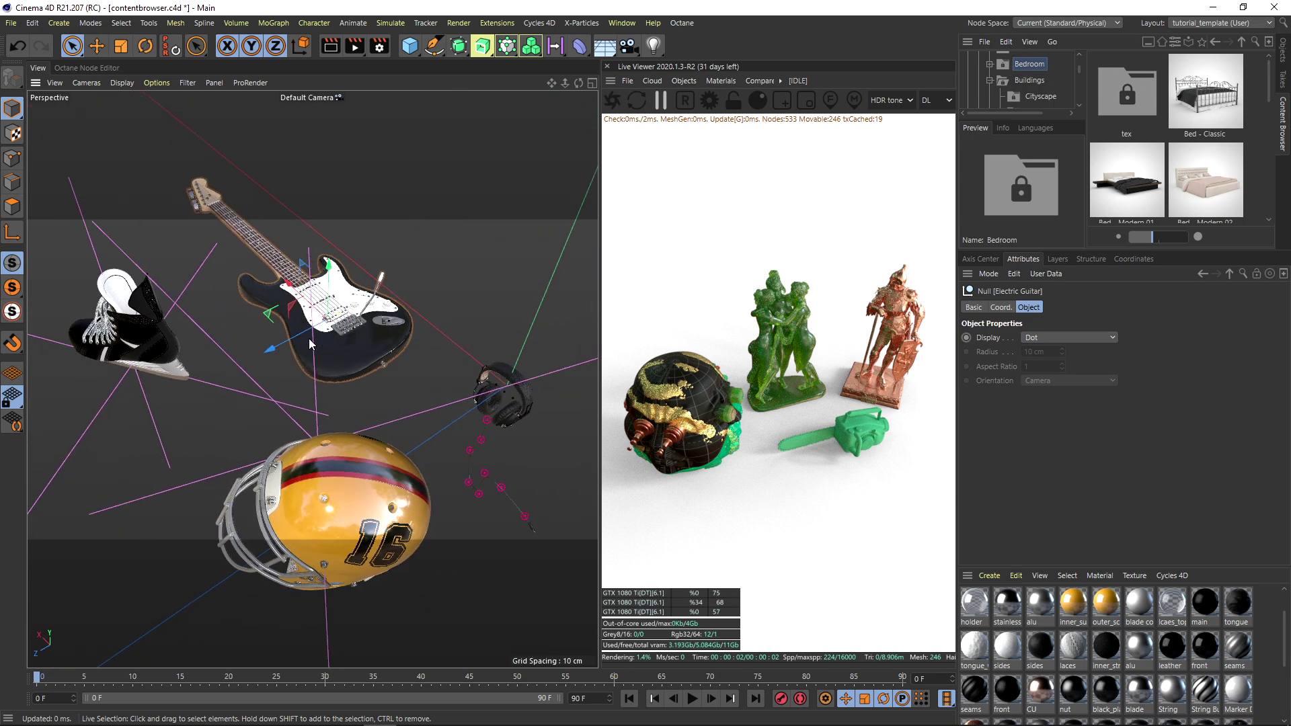
right_click_drag(300, 502, 313, 495, "alt")
middle_click_drag(313, 495, 314, 443, "alt")
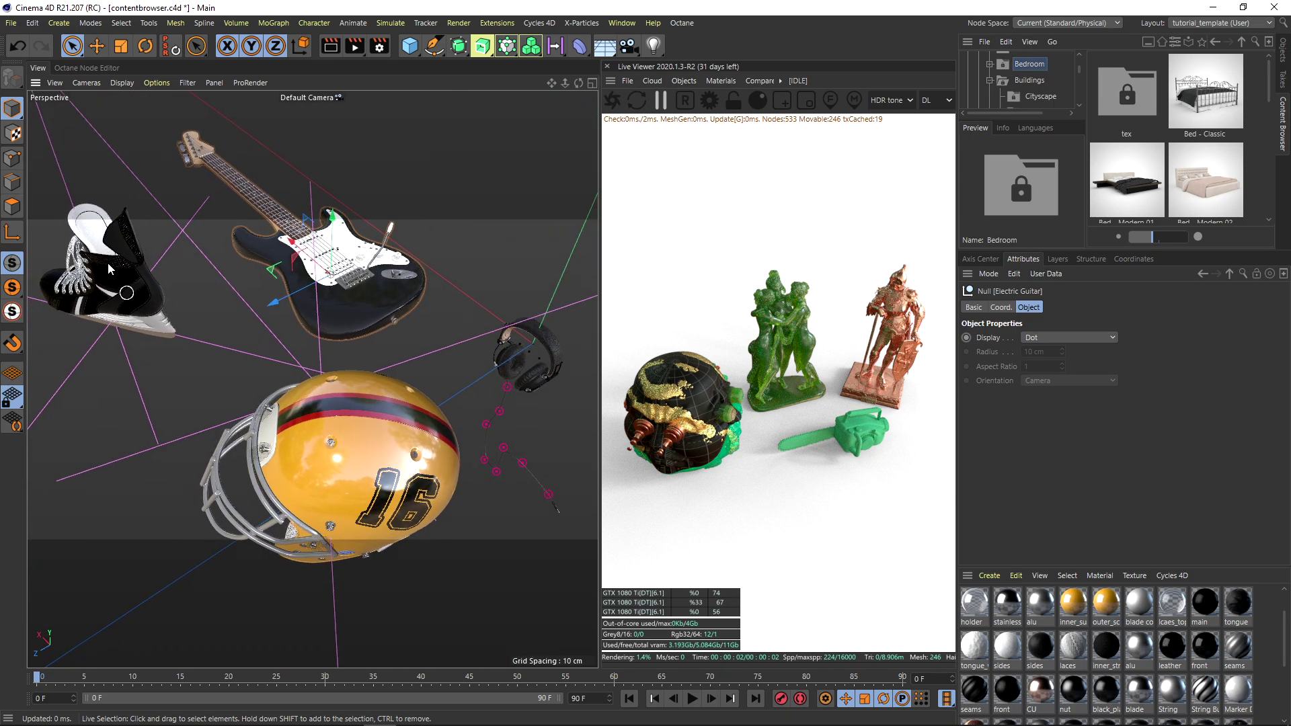
middle_click_drag(122, 287, 205, 331, "alt")
left_click_drag(207, 338, 239, 320, "alt")
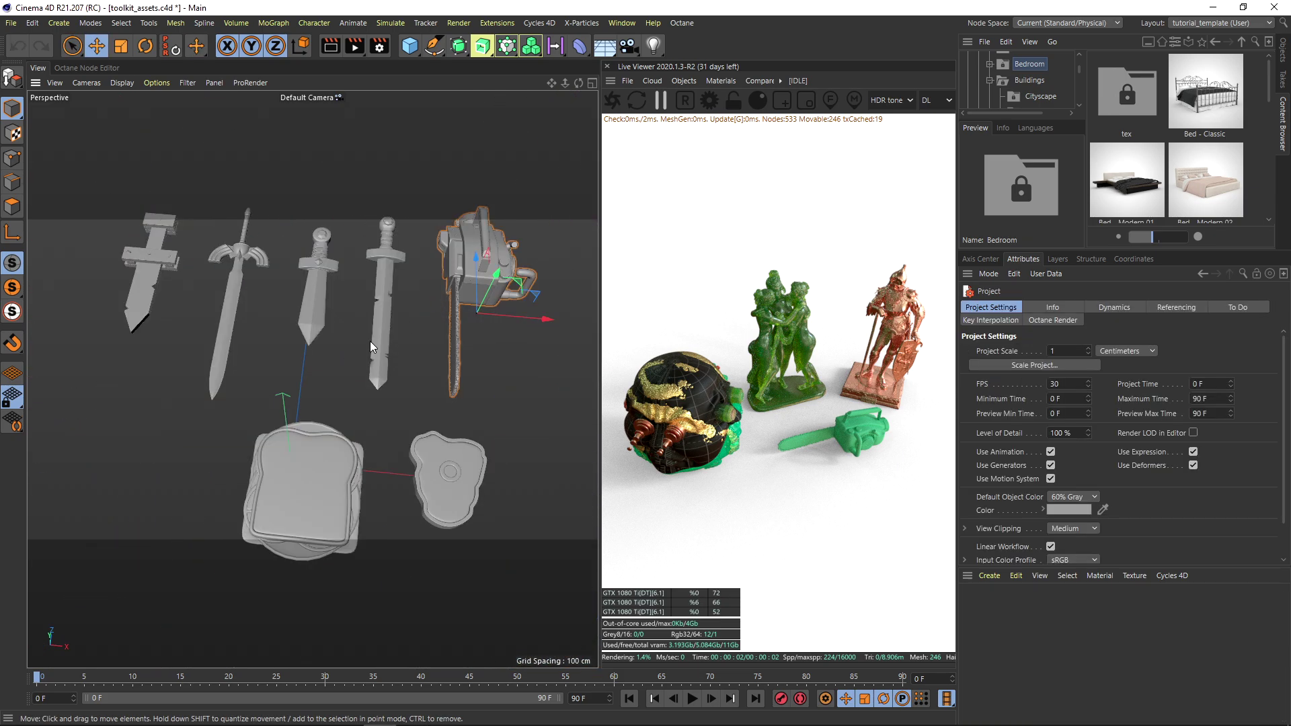
left_click_drag(370, 340, 301, 273, "alt")
middle_click_drag(302, 273, 352, 328, "alt")
left_click_drag(353, 328, 359, 293, "alt")
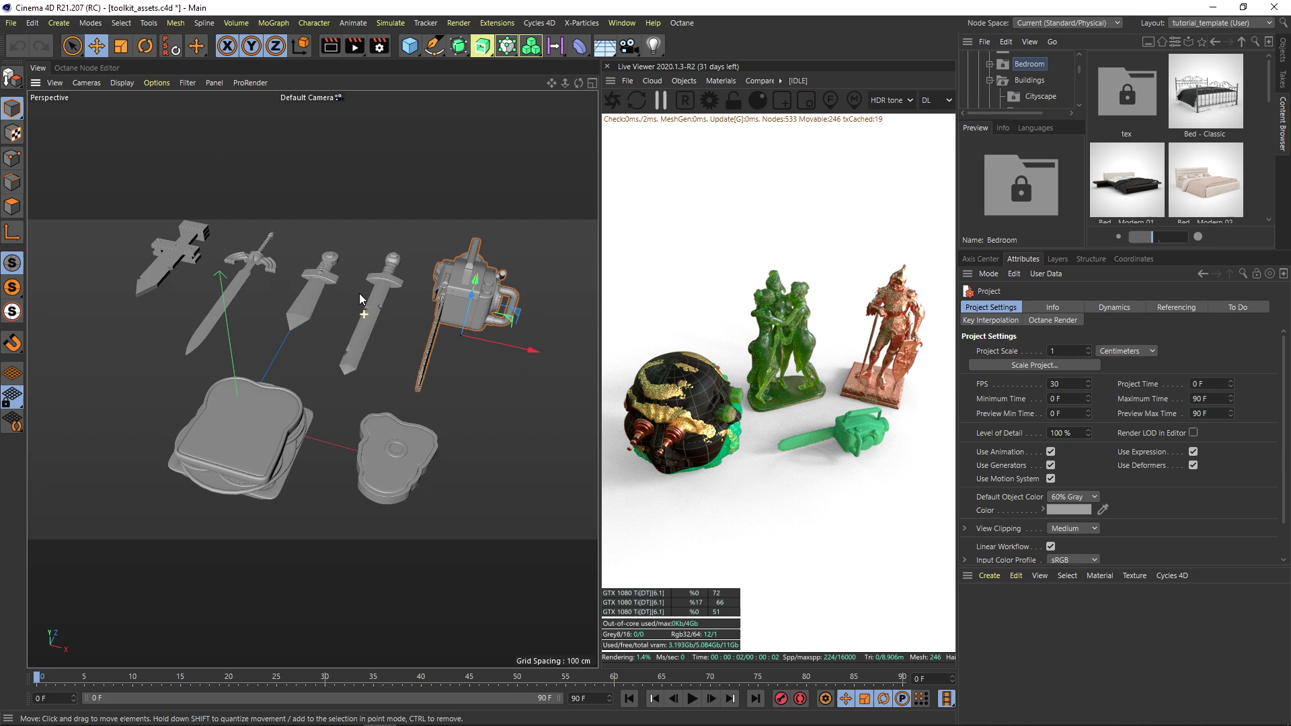
- Clear the chainsaw selection and inspect the swords and other models in the toolkit_assets.c4d scene
left_click(365, 210)
left_click_drag(460, 289, 353, 297, "alt")
right_click_drag(352, 297, 396, 276, "alt")
mouse_move(395, 275)
left_mouse_down("alt")
mouse_move(447, 300)
mouse_move(385, 279)
left_mouse_up("alt")
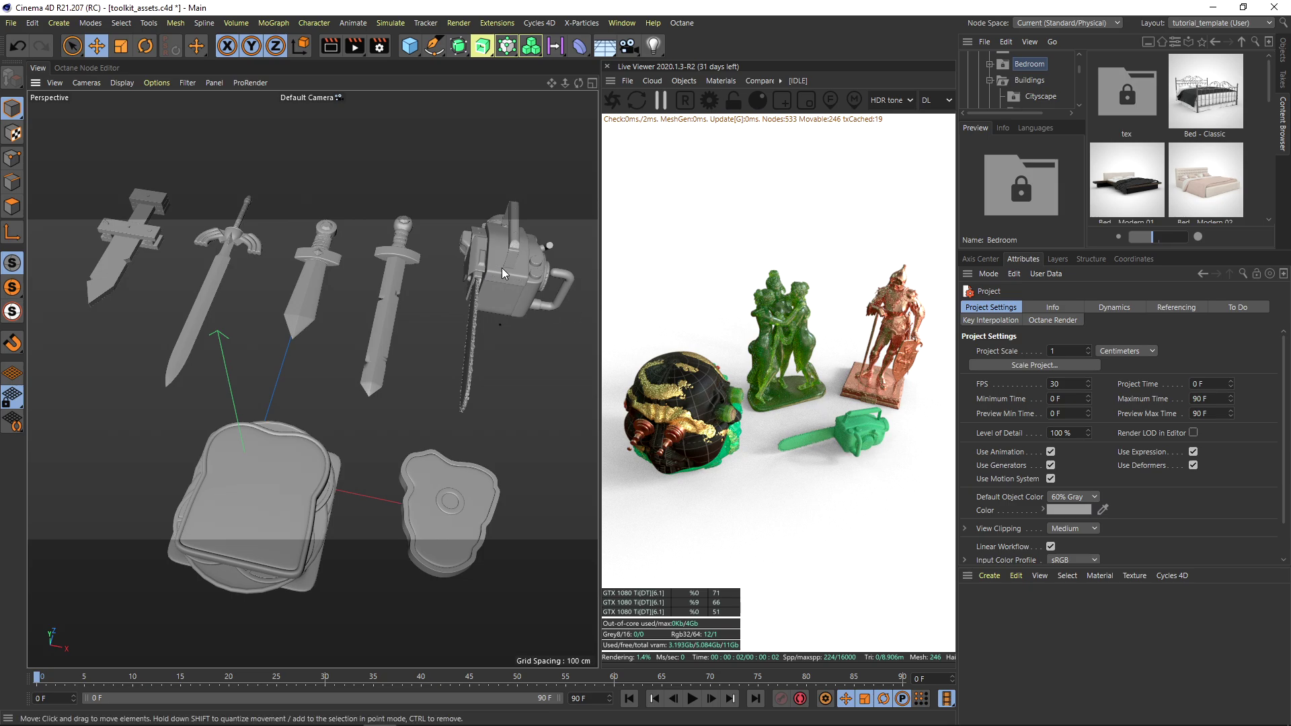
- Switch to the web browser and look through the sculpture scans on Three D Scans and MyMiniFactory's Scan the World
left_click(347, 713)
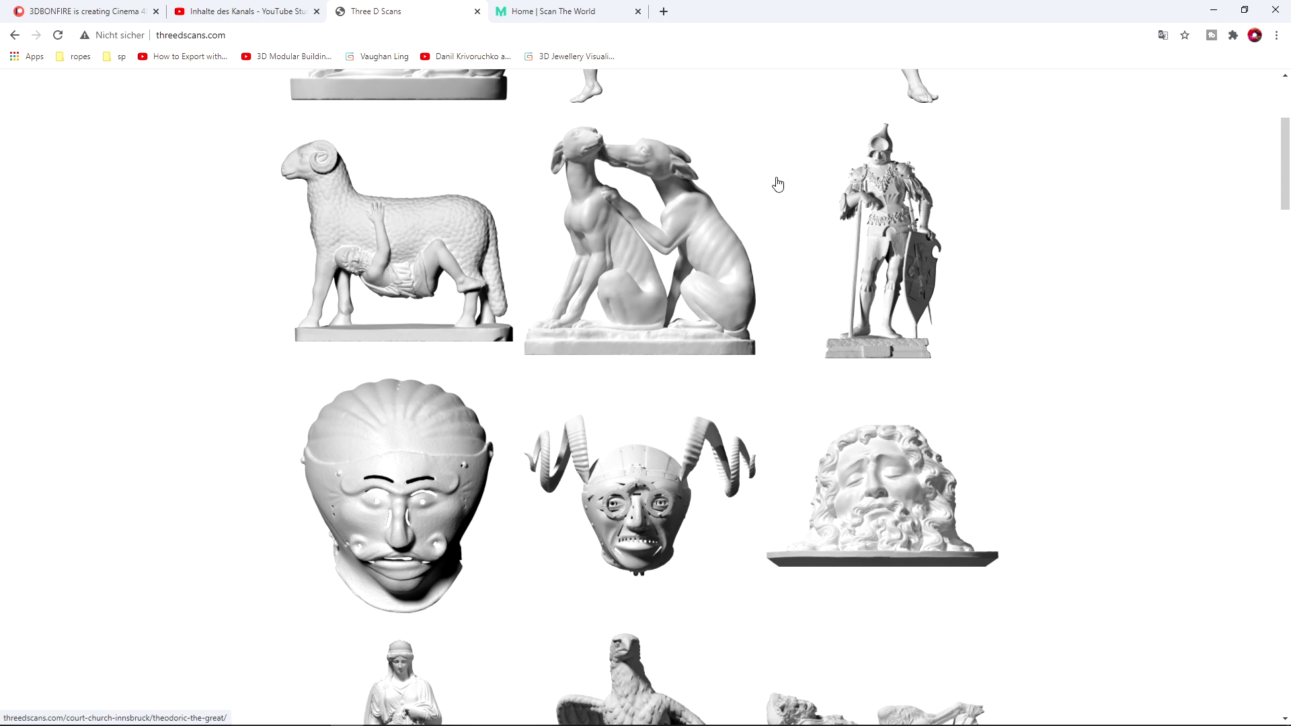
left_click(567, 14)
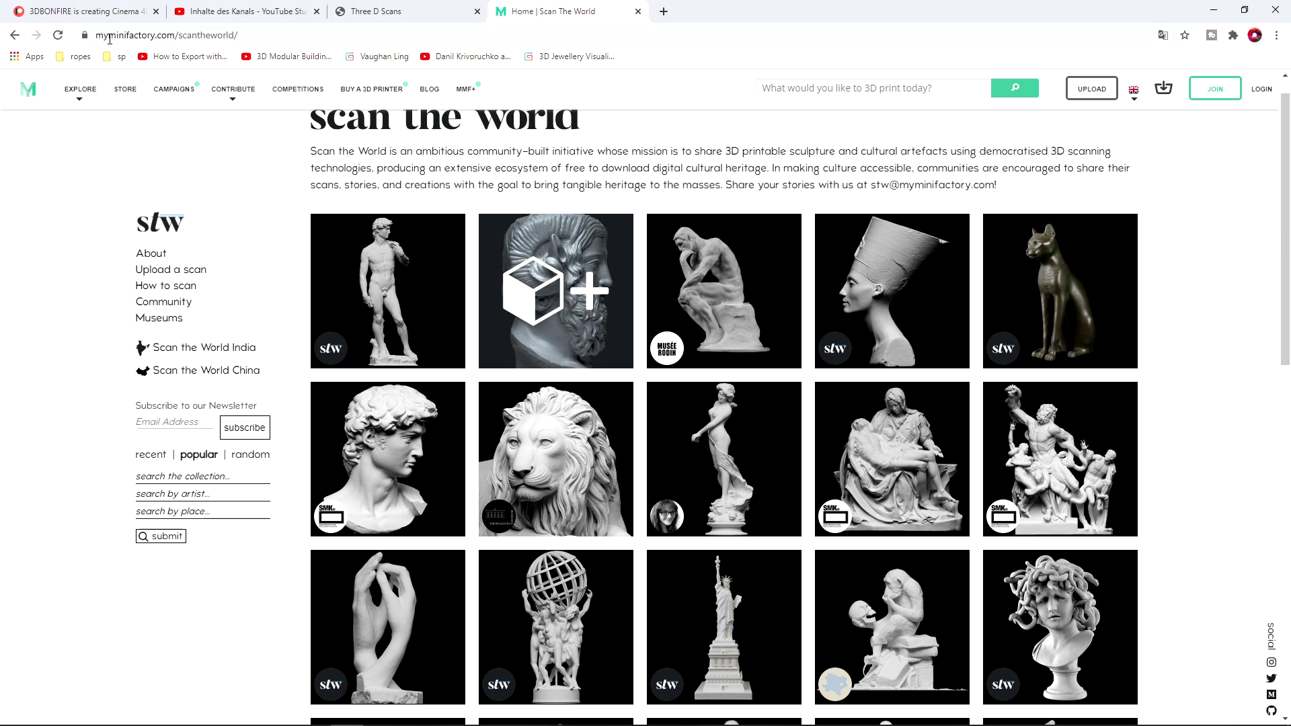
left_click(170, 38)
double_click(257, 35)
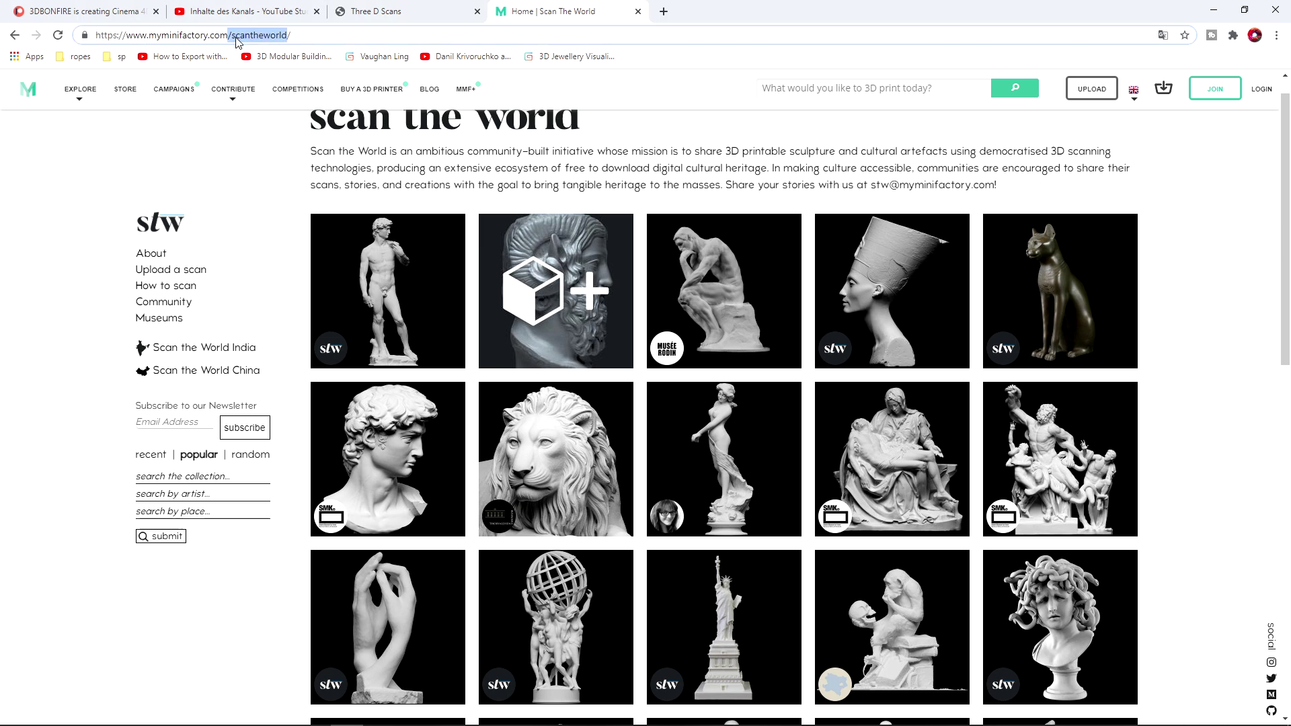
scroll(773, 440, "down", 8)
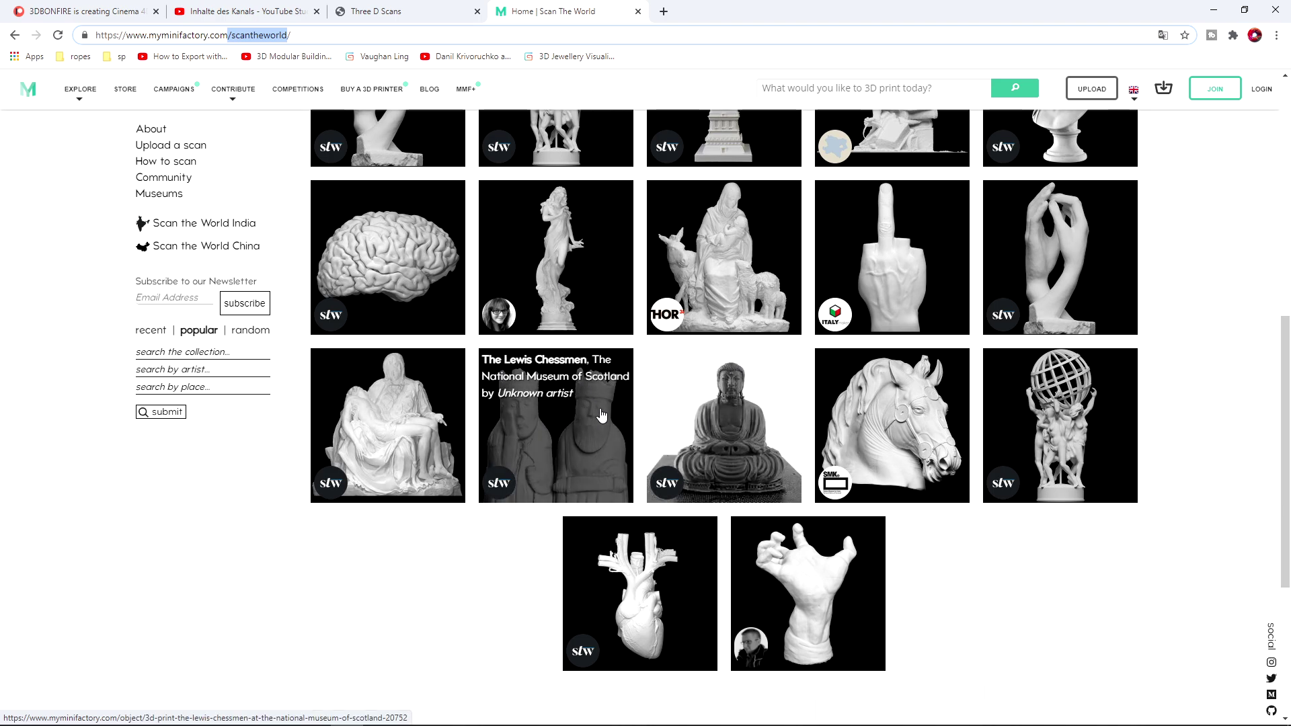
scroll(720, 468, "up", 6)
scroll(719, 468, "down", 6)
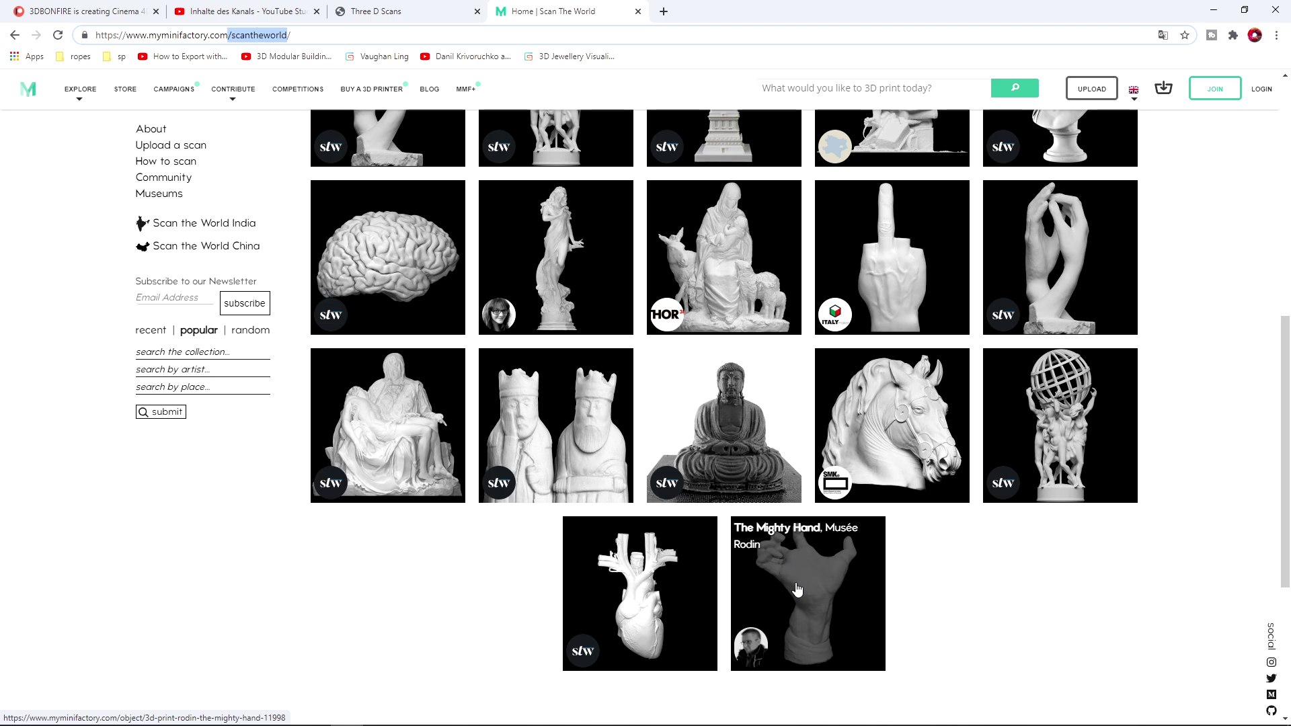
scroll(726, 410, "up", 2)
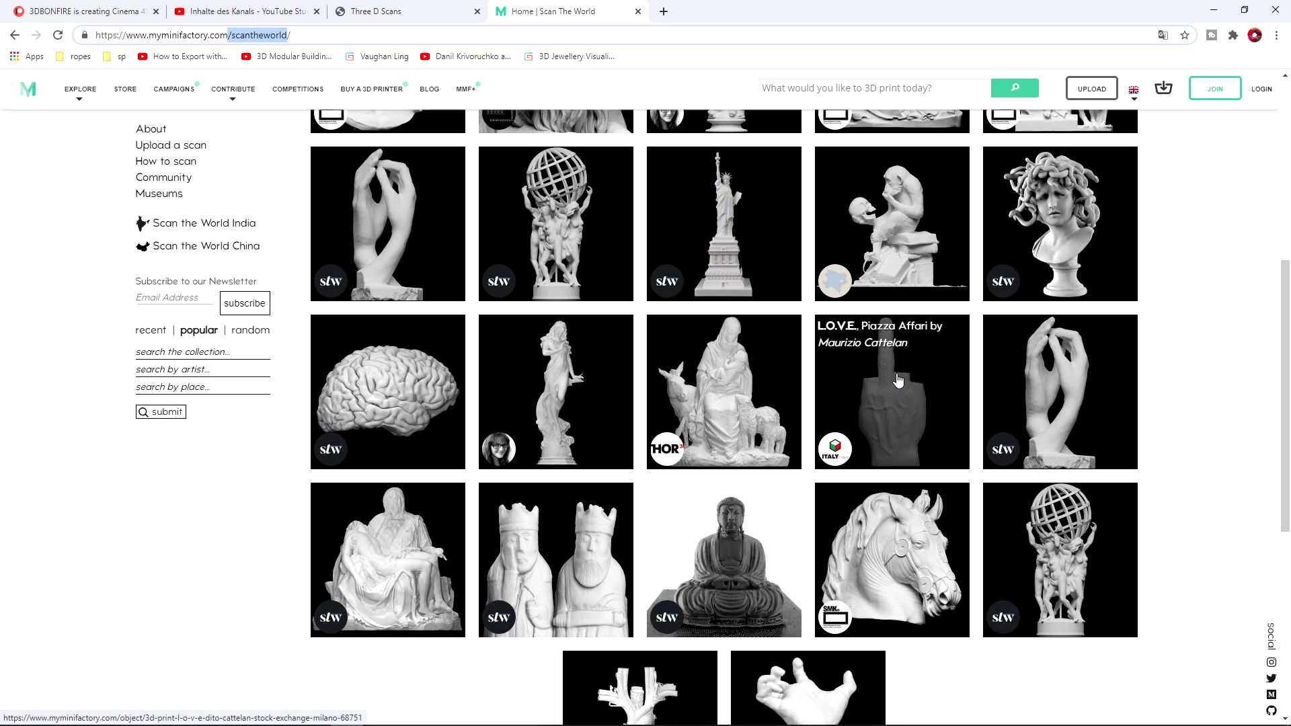
scroll(706, 463, "up", 5)
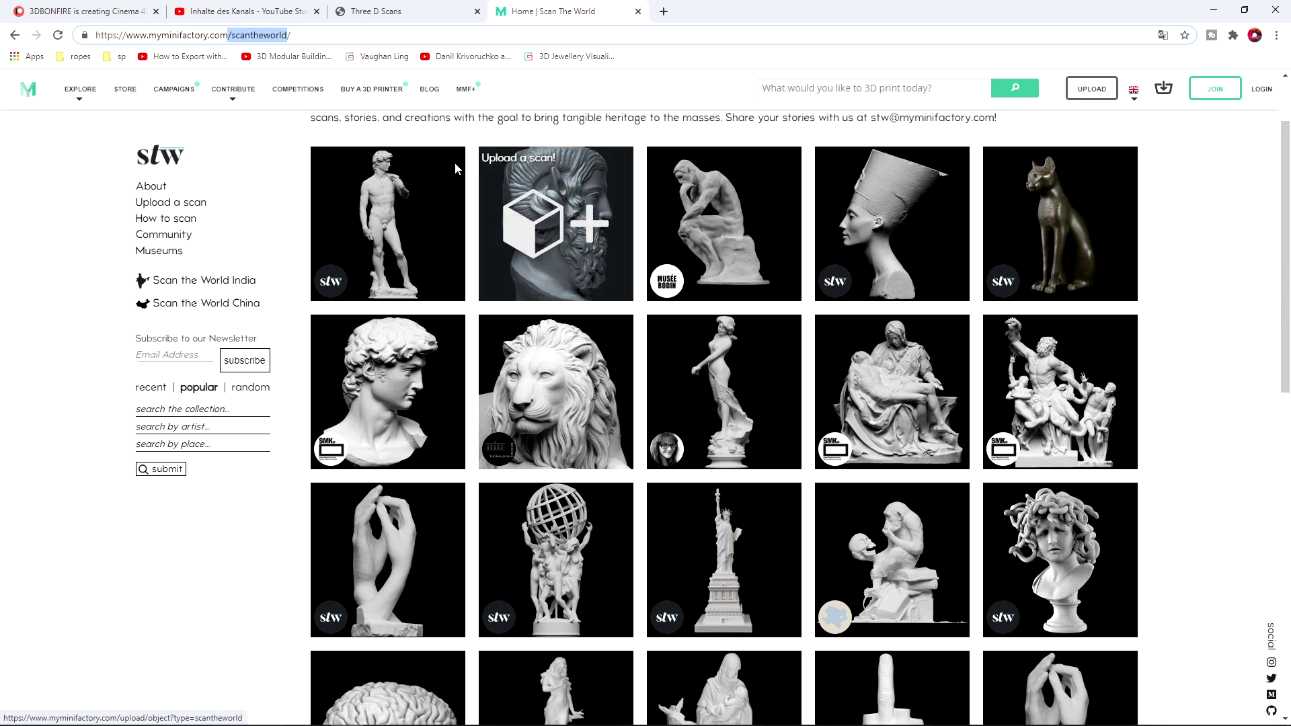
left_click(1213, 10)
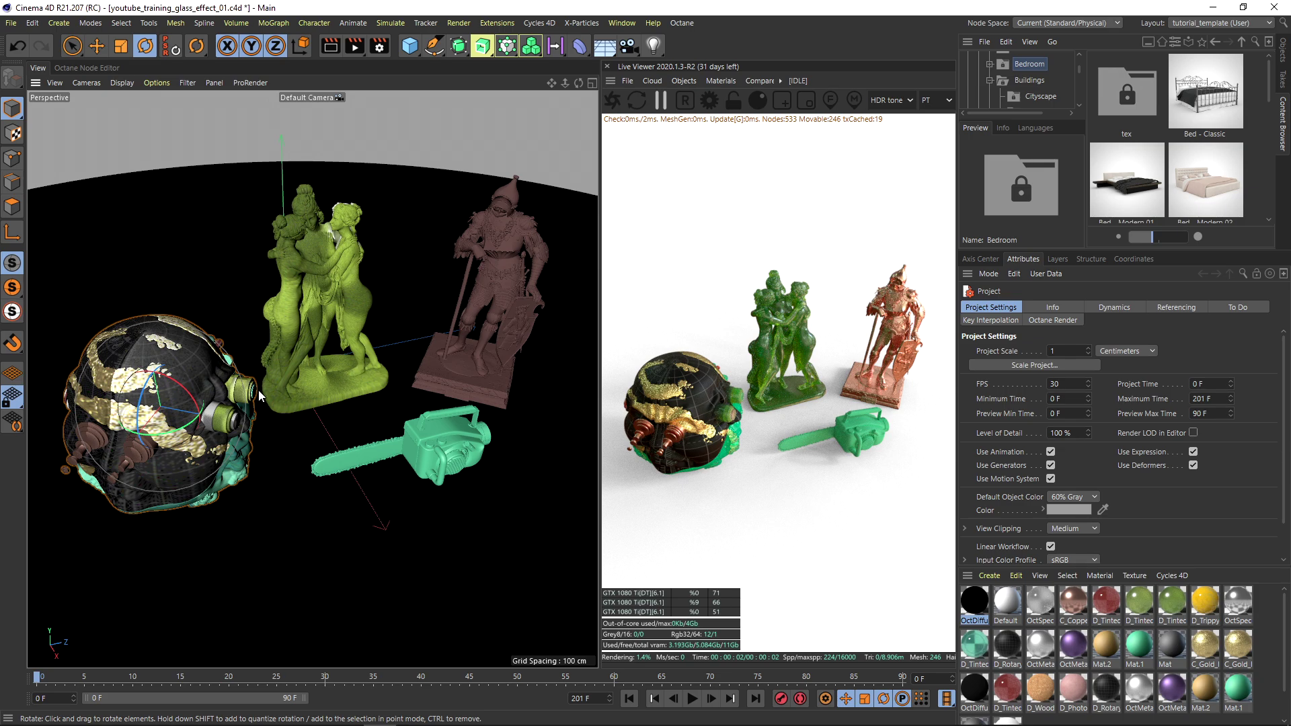
- Add a sphere primitive at the origin around the knight statue in the scene that holds only this model
left_click(185, 375)
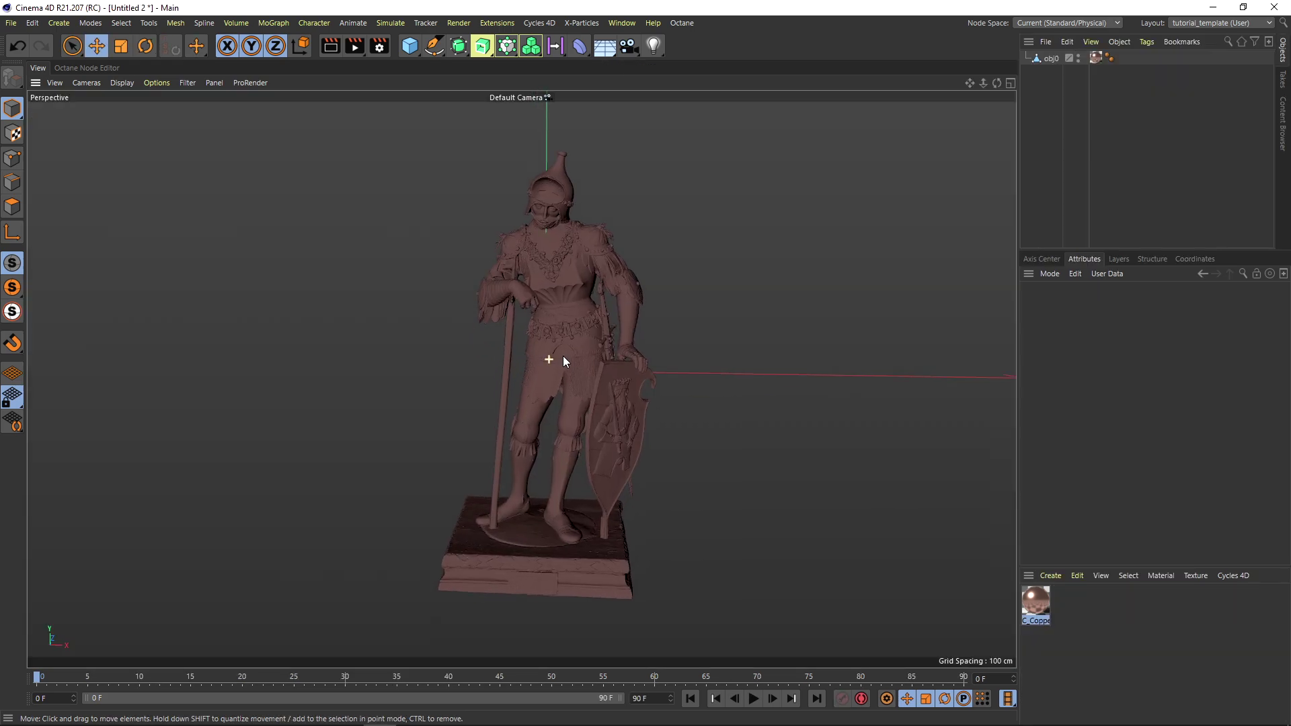
mouse_move(573, 280)
left_mouse_down("alt")
mouse_move(455, 276)
mouse_move(576, 268)
mouse_move(564, 272)
left_mouse_up("alt")
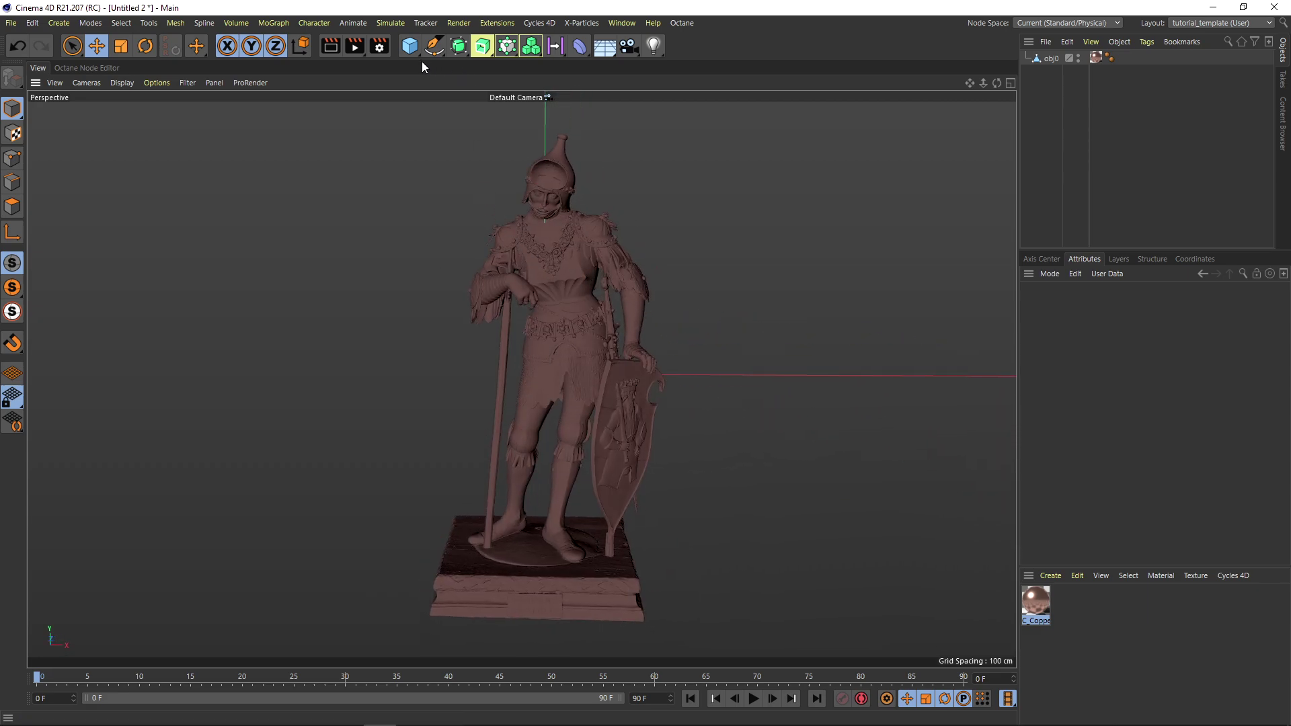
left_click(411, 47)
left_click(669, 90)
left_click_drag(572, 329, 544, 295, "alt")
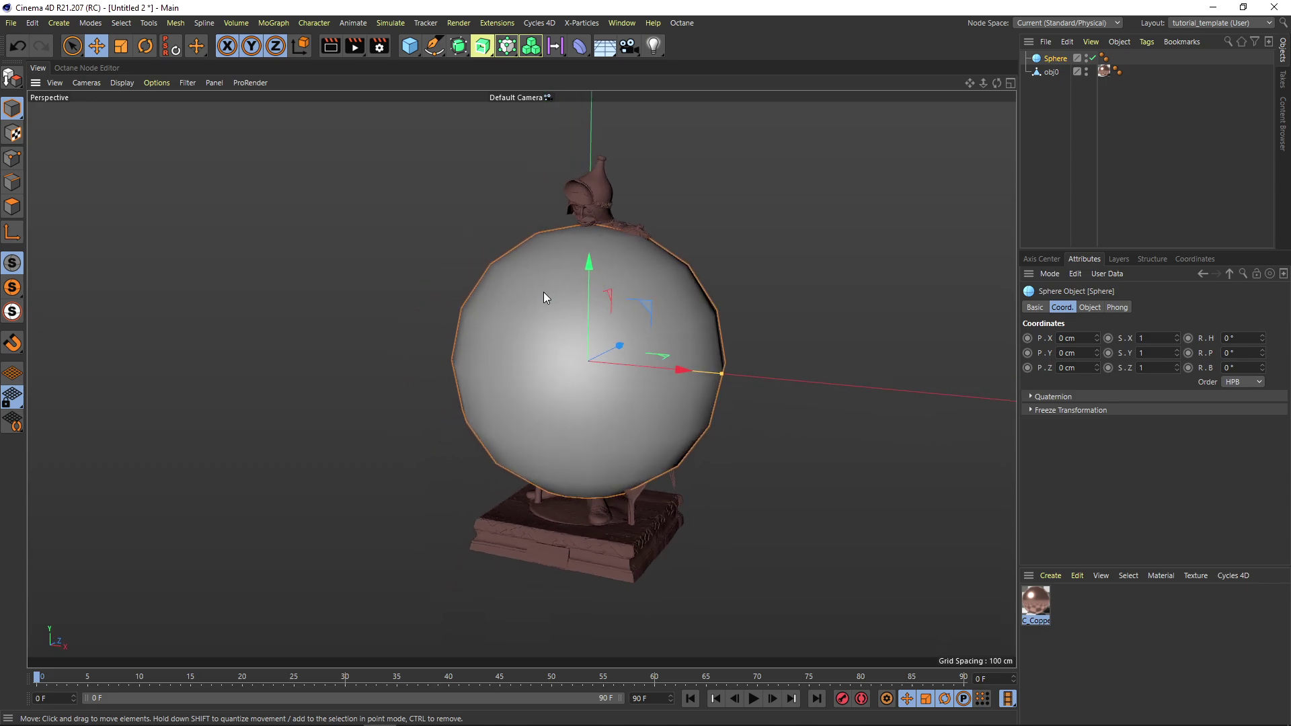
left_click_drag(599, 294, 626, 333, "alt")
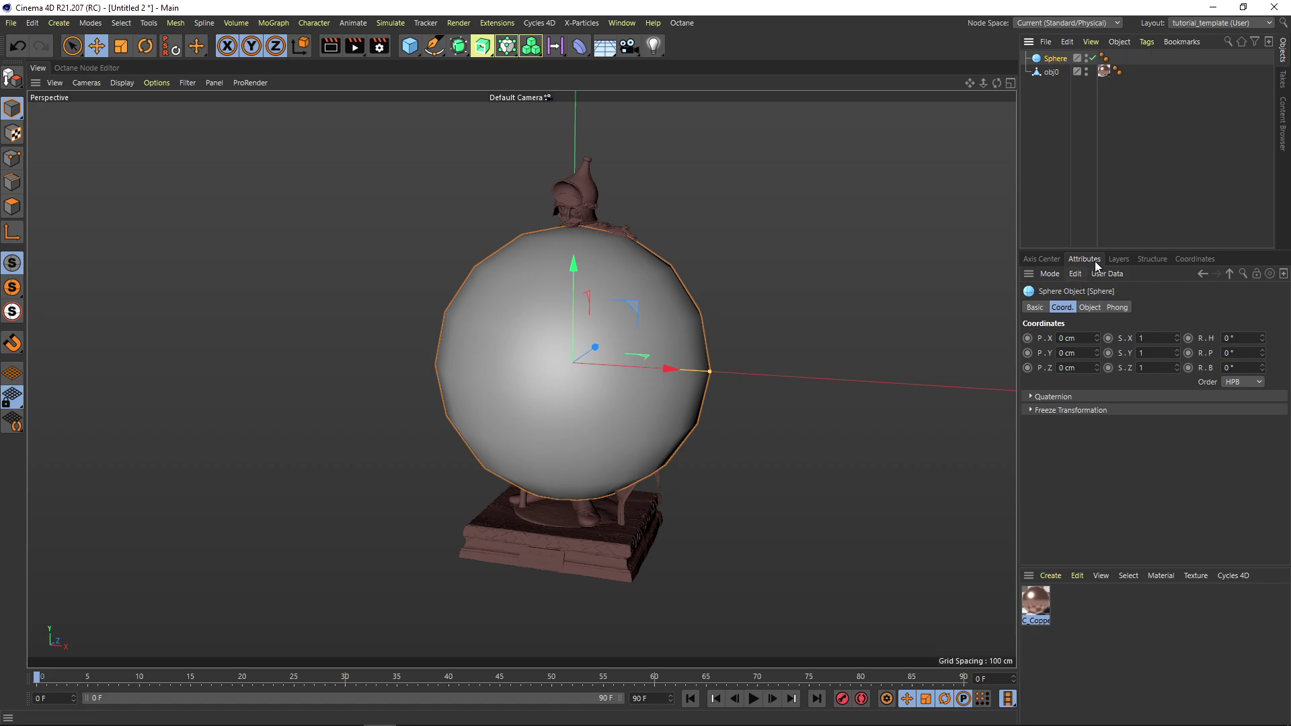
- Set the sphere's segments to 35 and enable X-Ray so the knight shows through it
left_click(1088, 307)
left_click_drag(1126, 354, 1130, 343)
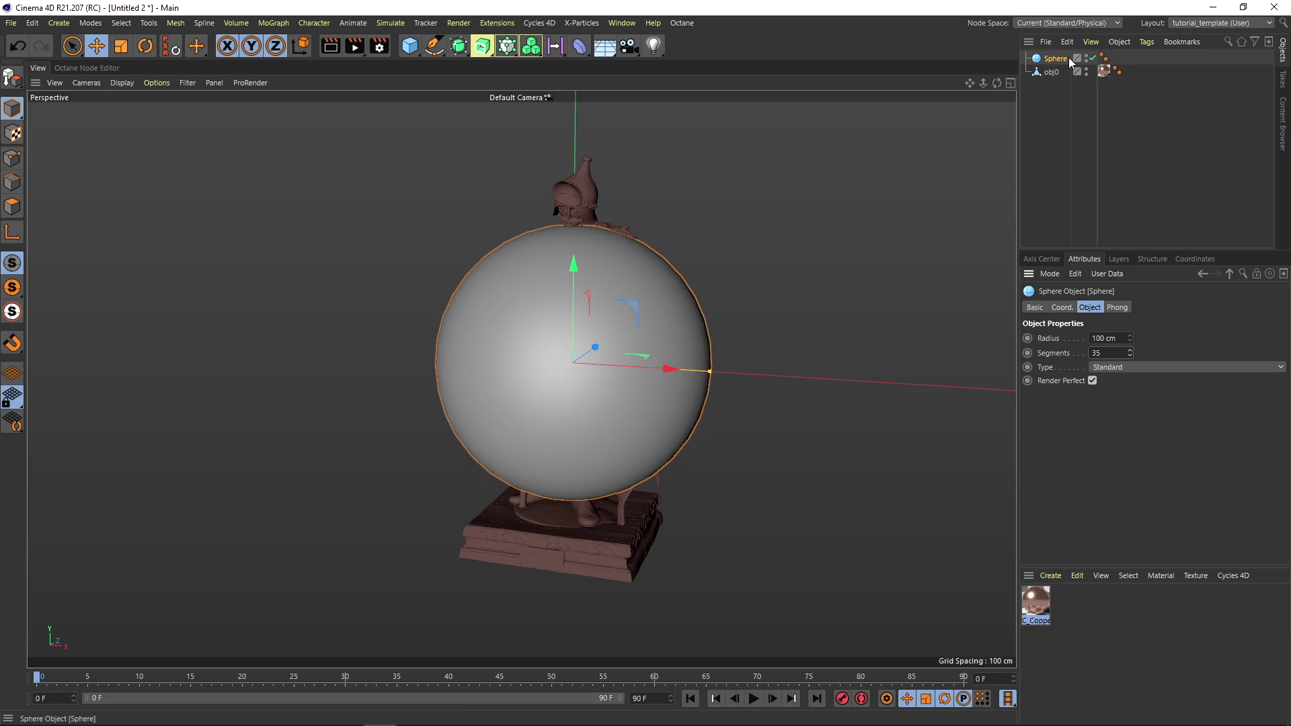
left_click(1062, 310)
left_click(1034, 307)
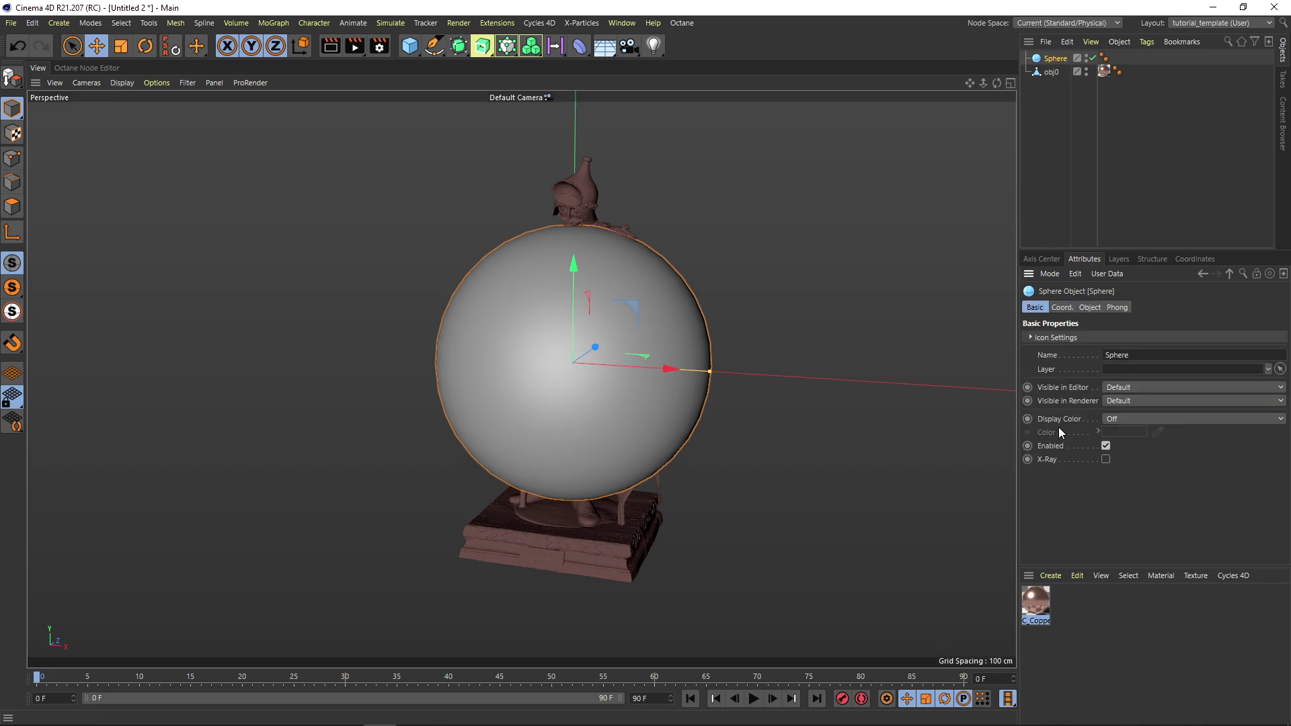
left_click(1104, 460)
middle_click_drag(593, 337, 611, 311, "alt")
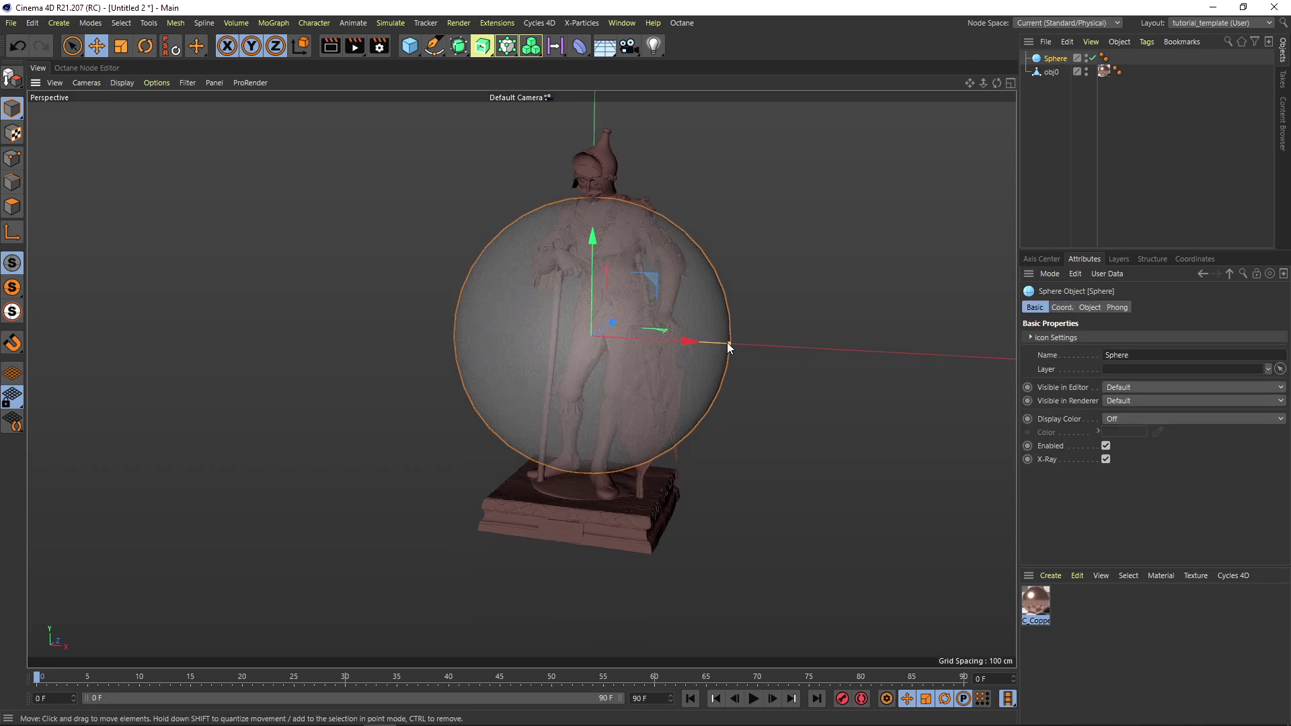
- Shrink the sphere, lower it to the knight's base and add two copies so three spheres surround the pedestal
left_click_drag(728, 344, 712, 343)
left_click_drag(521, 322, 534, 435, "alt")
middle_click_drag(534, 417, 535, 289, "alt")
scroll(535, 355, "up", 1)
left_click_drag(528, 316, 682, 316, "ctrl")
left_click_drag(635, 272, 769, 411, "alt")
left_click_drag(702, 322, 654, 352, "alt")
left_click_drag(731, 364, 693, 363)
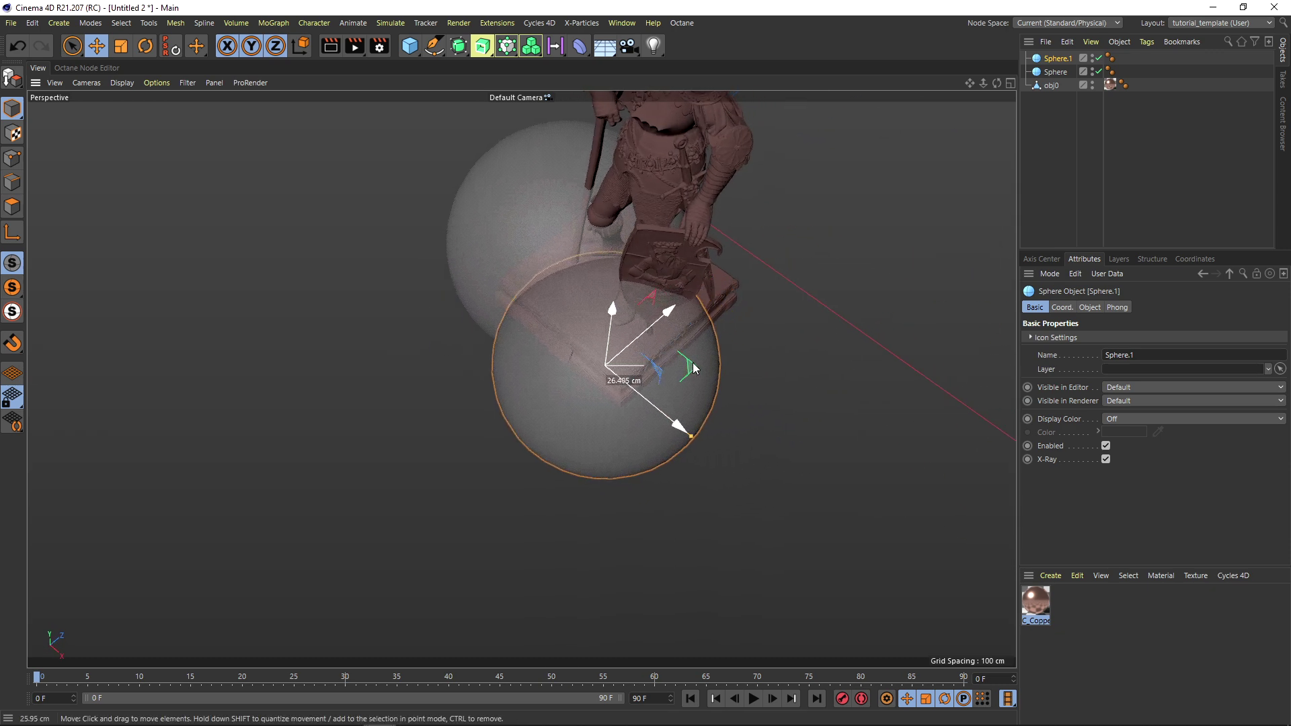
left_click_drag(616, 345, 695, 375, "ctrl")
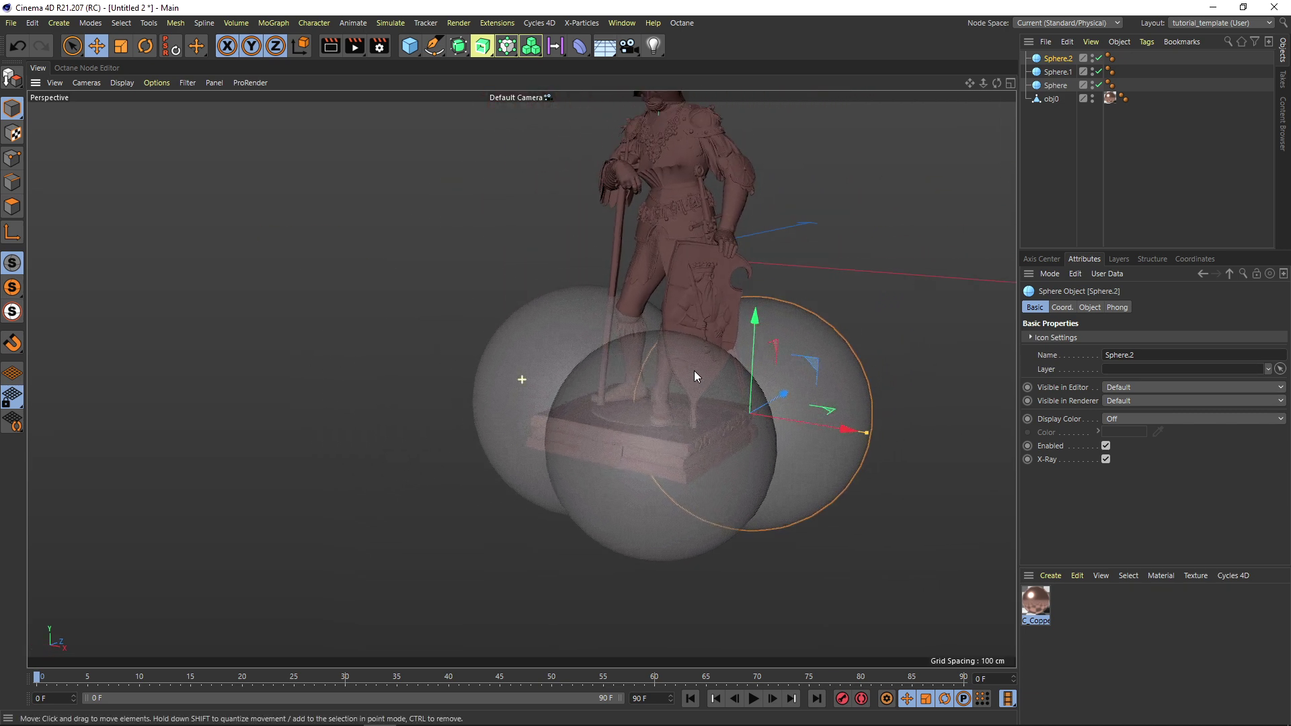
- Duplicate a base sphere upward and centre the copy around the knight's legs
left_click_drag(764, 323, 768, 176, "ctrl")
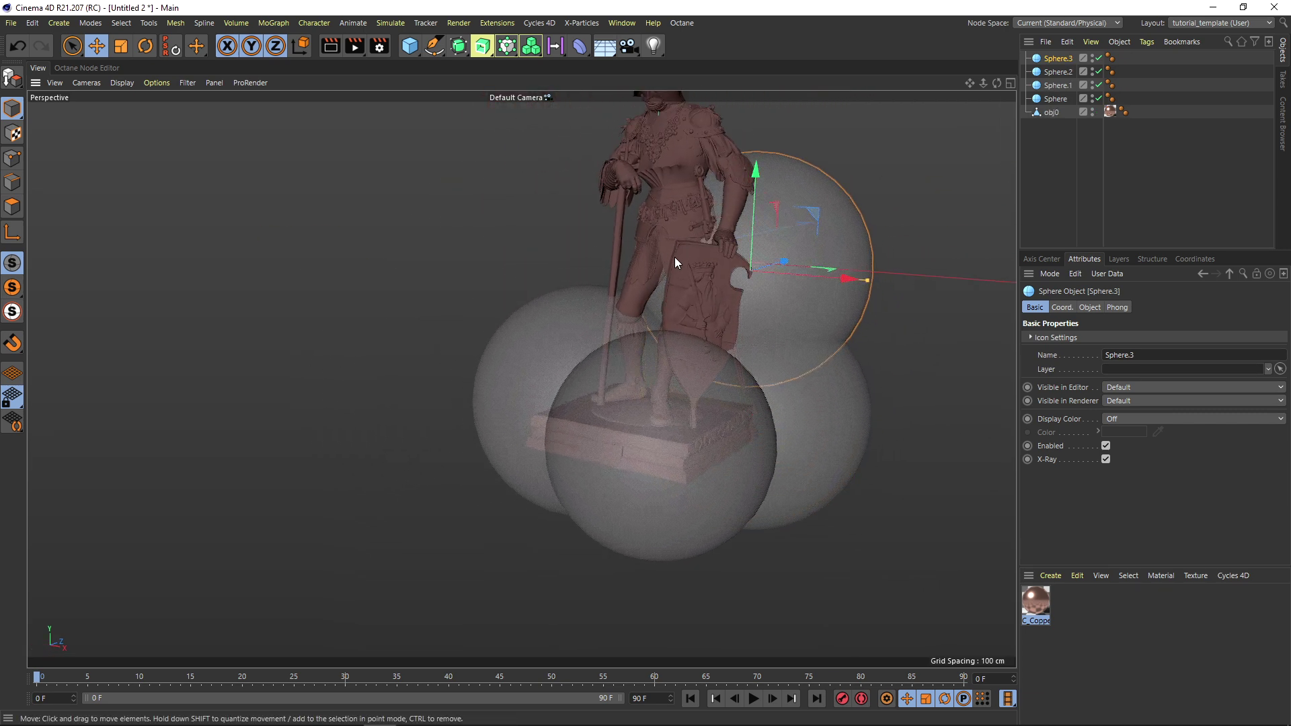
left_click_drag(675, 257, 775, 357, "alt")
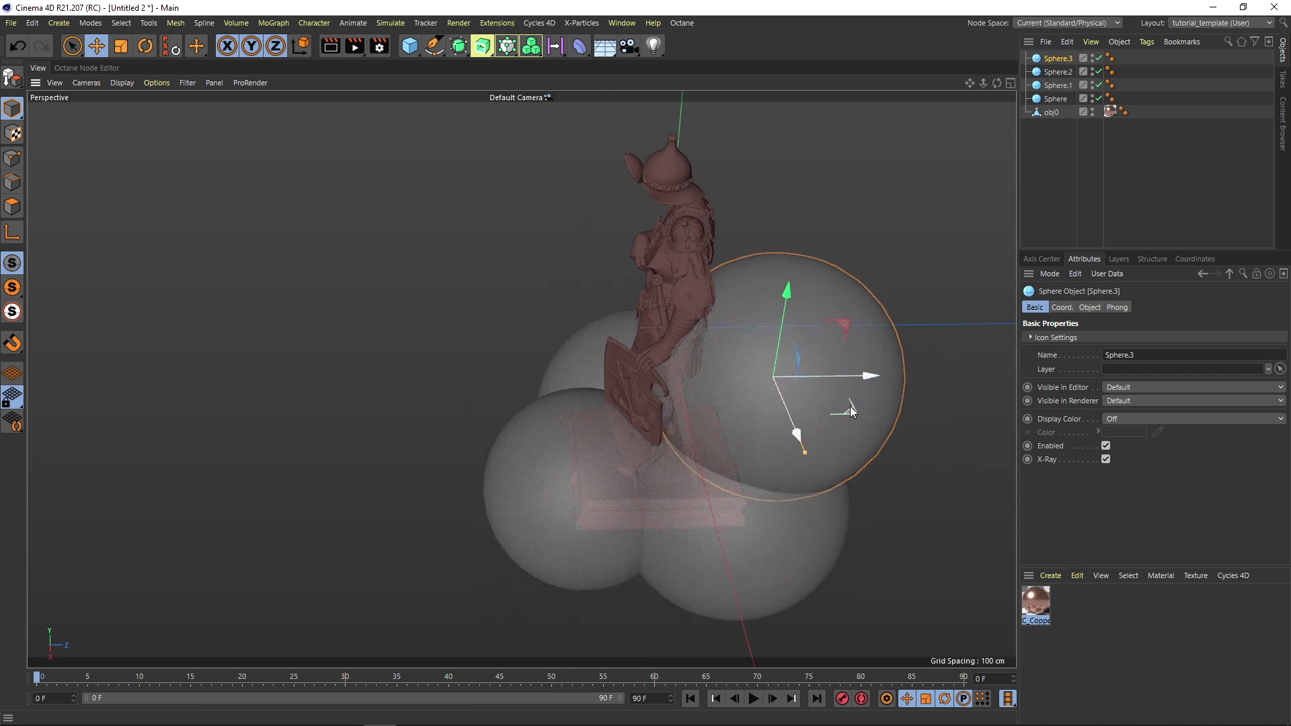
left_click_drag(845, 400, 614, 343, "alt")
left_click_drag(799, 352, 784, 353)
left_click_drag(732, 295, 710, 305)
middle_click_drag(625, 296, 691, 405, "alt")
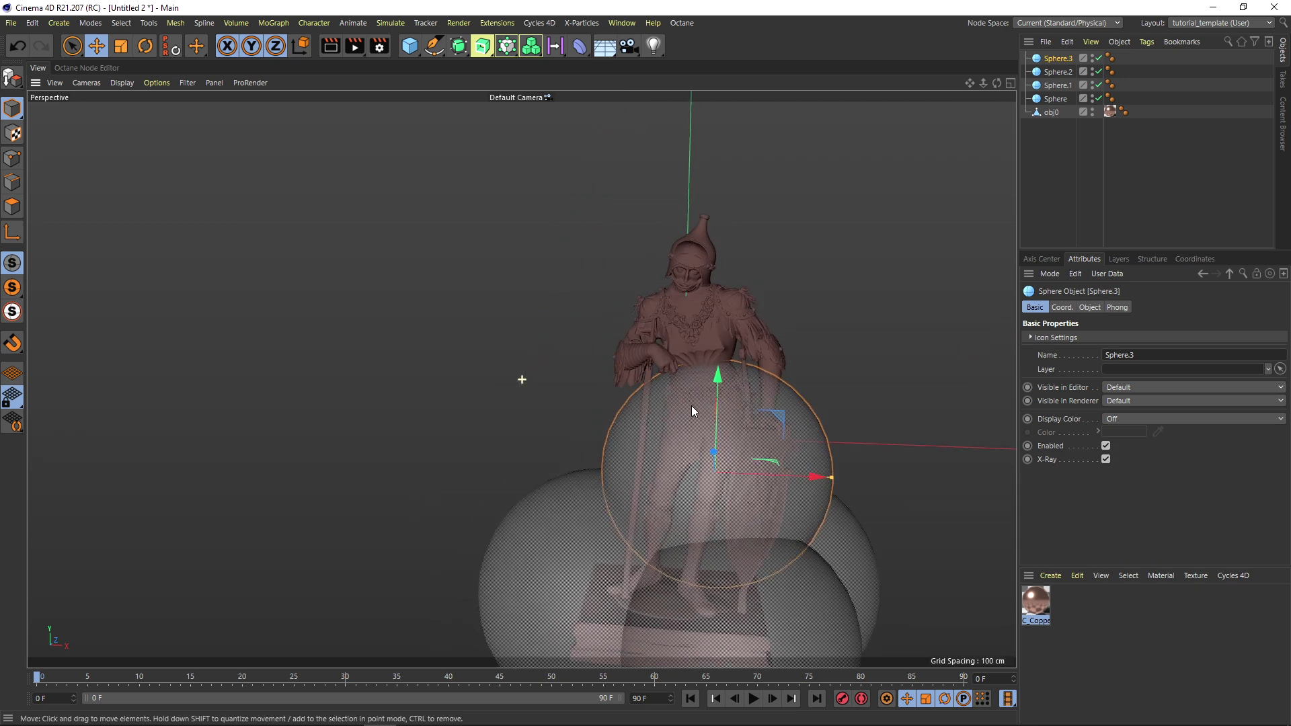
- Copy the sphere up to the torso, shrink it, and place further copies around the other shoulder and the head
left_click_drag(691, 406, 727, 249, "alt")
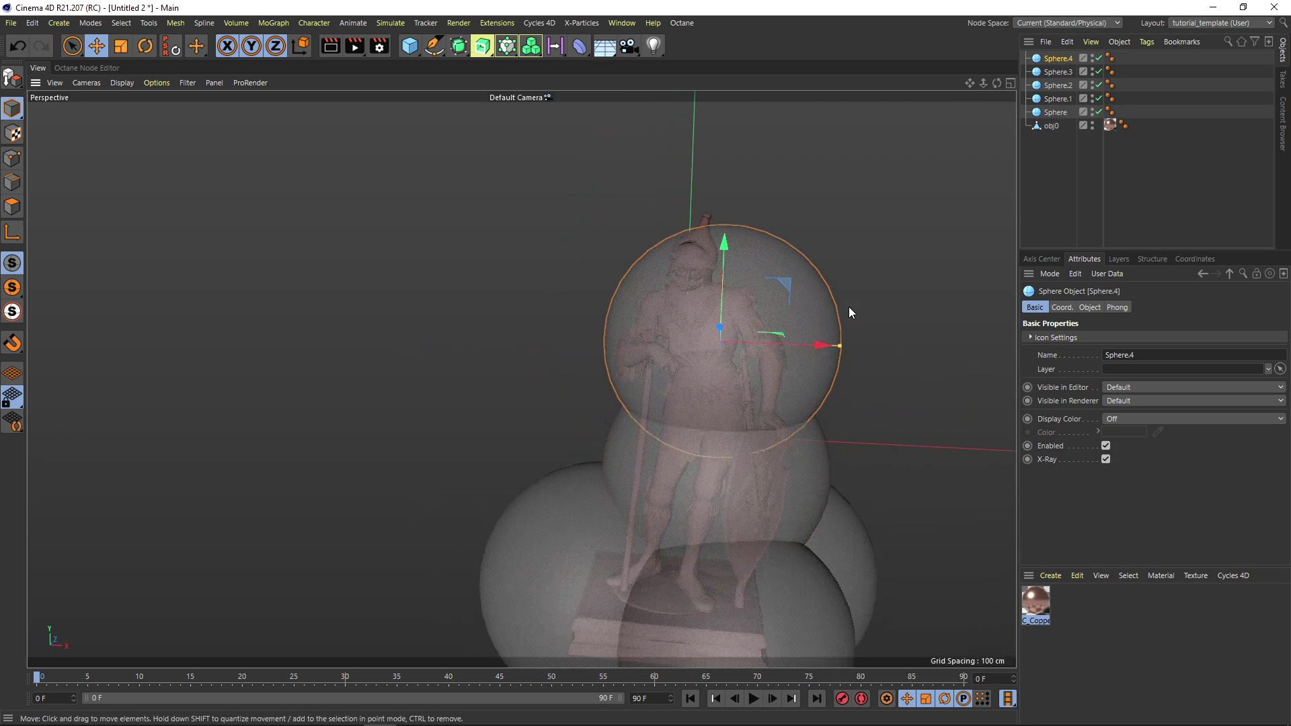
left_click_drag(840, 343, 799, 344)
left_click_drag(781, 282, 746, 386)
middle_click_drag(621, 262, 660, 328, "alt")
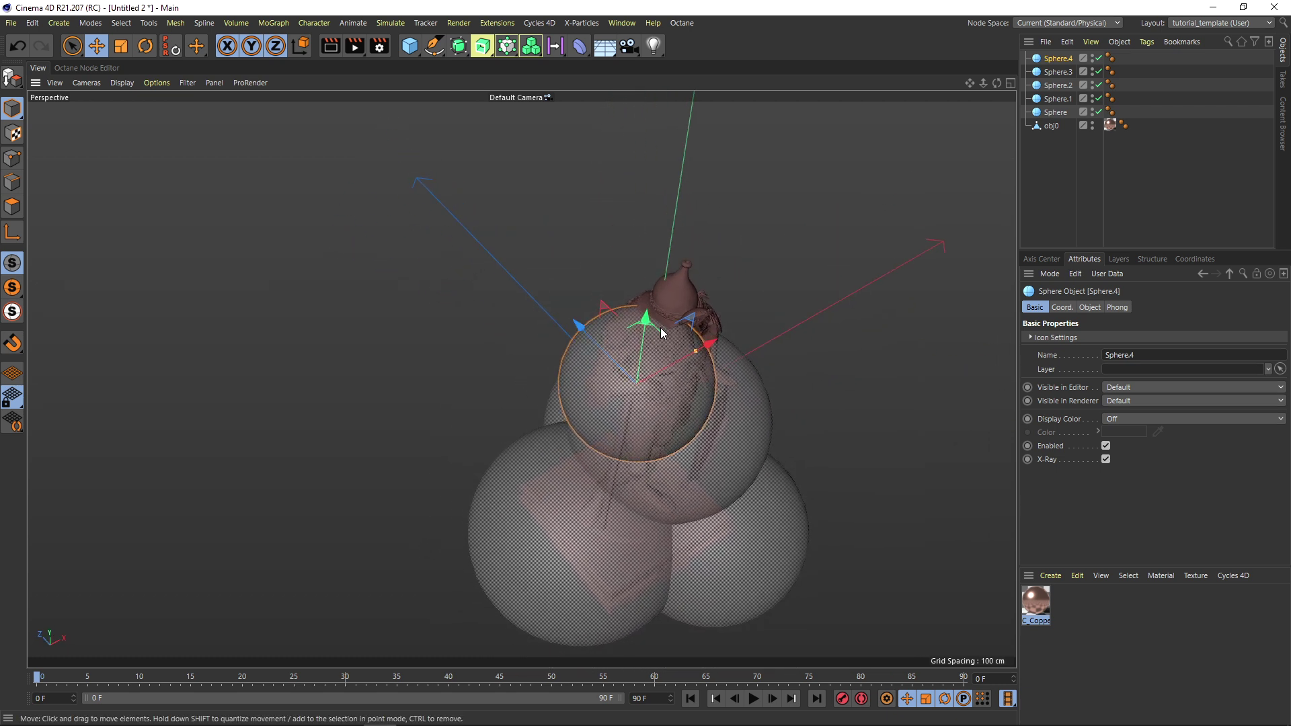
left_click_drag(660, 328, 664, 396, "alt")
left_click_drag(664, 277, 720, 190, "ctrl")
left_click_drag(785, 216, 712, 195, "ctrl")
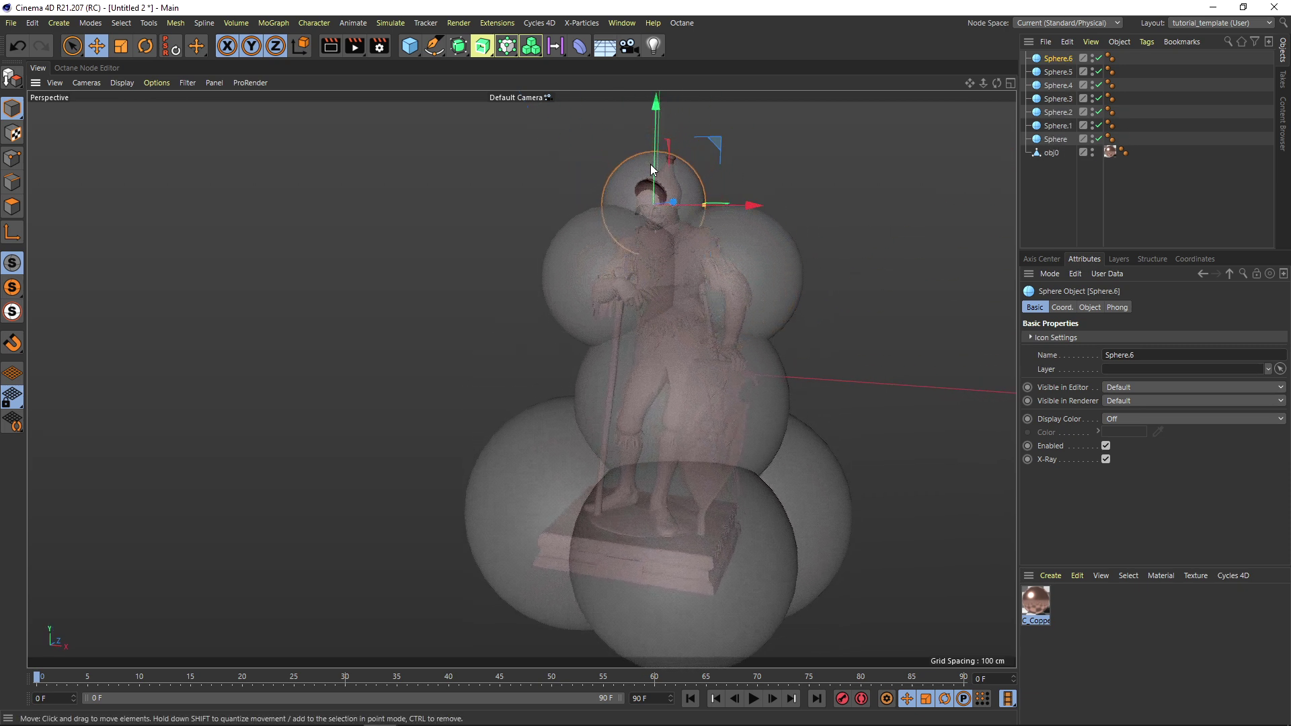
- Fit the head sphere around the helmet and add a smaller sphere copy over the helmet's tip
left_click_drag(651, 164, 521, 212, "alt")
left_click_drag(771, 213, 734, 109)
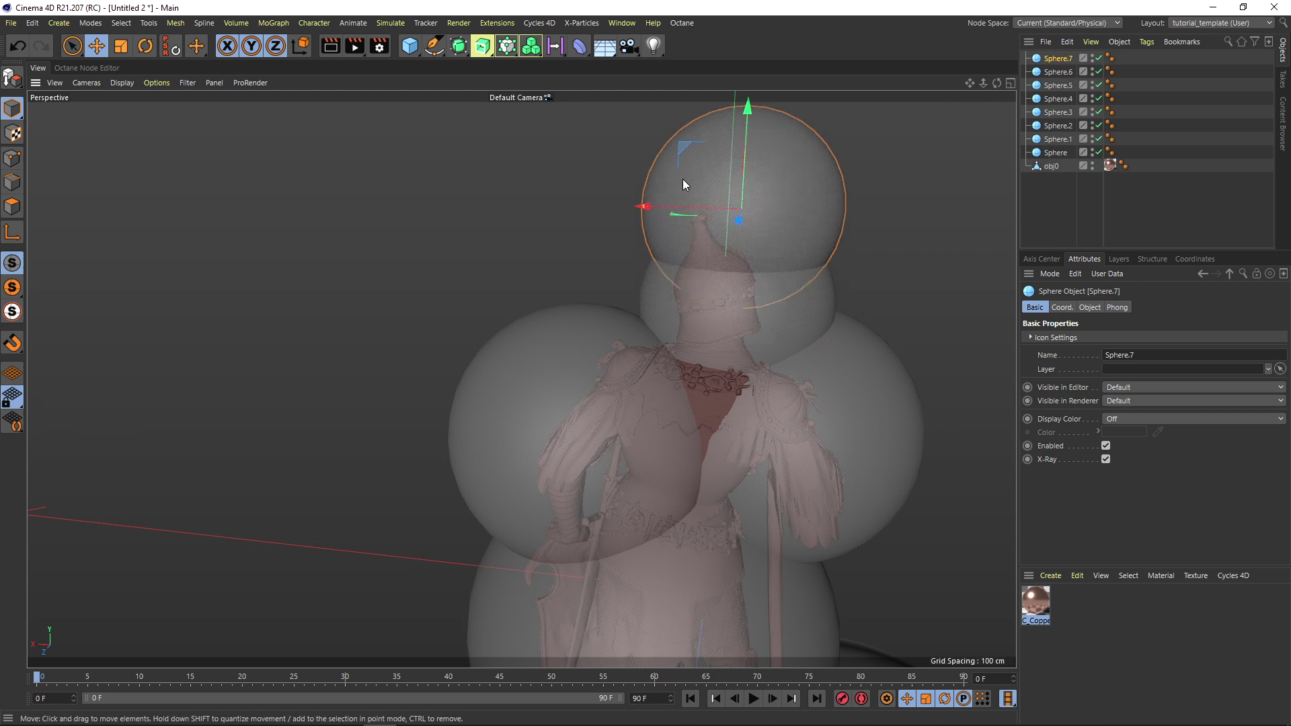
middle_click_drag(632, 190, 651, 223, "alt")
left_click_drag(666, 243, 700, 245)
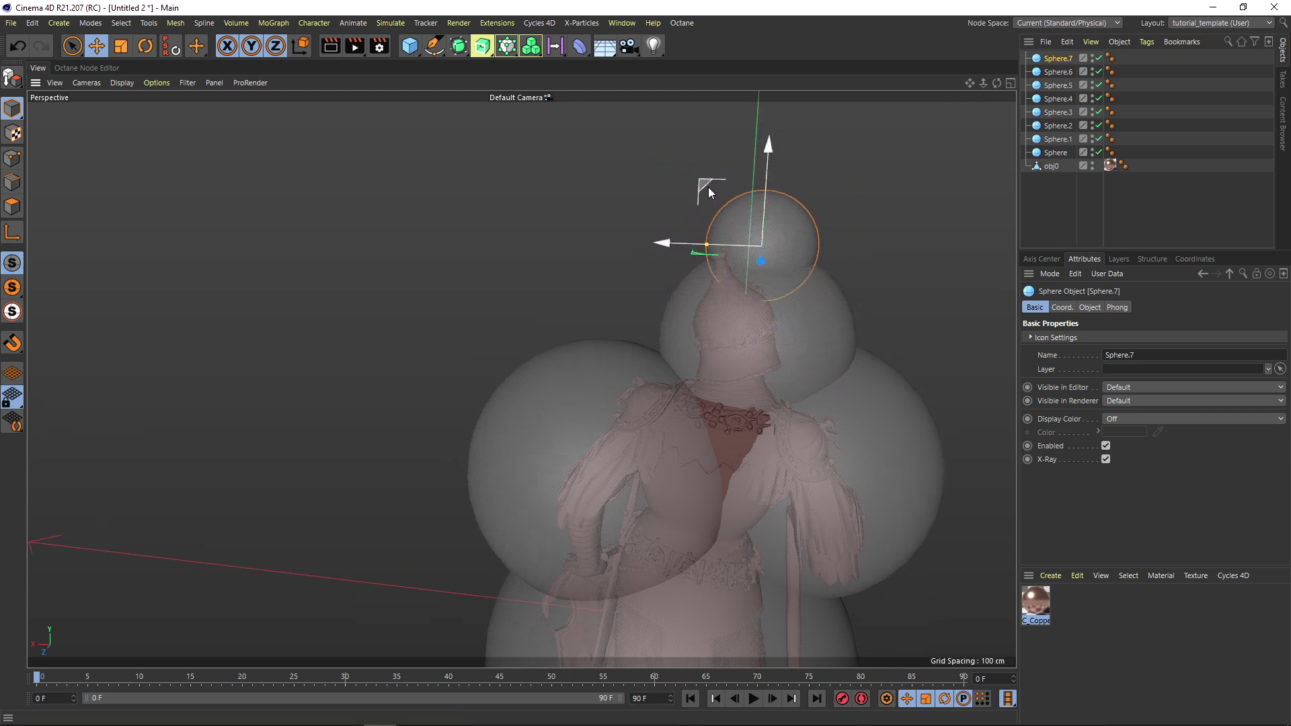
left_click_drag(708, 186, 659, 182)
left_click_drag(719, 269, 867, 281, "alt")
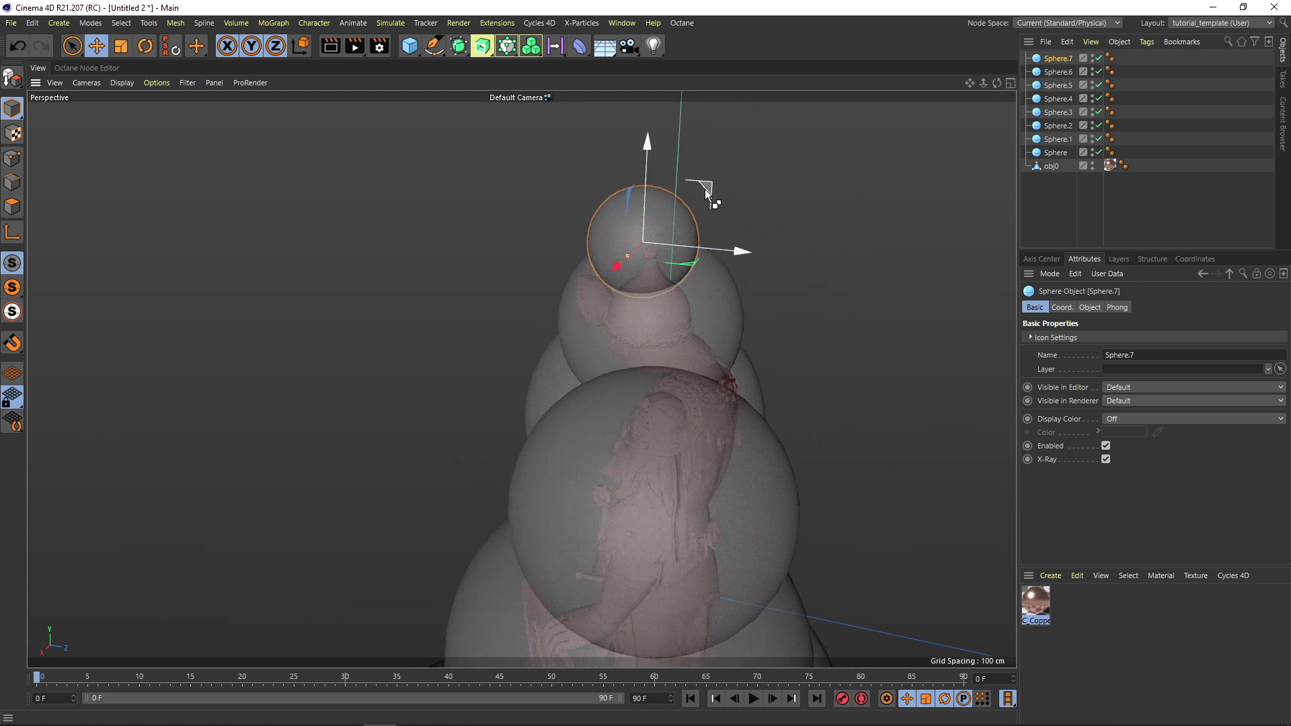
- Add two more small sphere copies, shifting the last one to the outside of the cluster above the base
left_click_drag(704, 189, 597, 280, "ctrl")
left_click_drag(548, 244, 581, 246)
left_click_drag(685, 297, 707, 266, "alt")
left_click_drag(711, 268, 867, 282, "alt")
left_click_drag(634, 134, 623, 365, "ctrl")
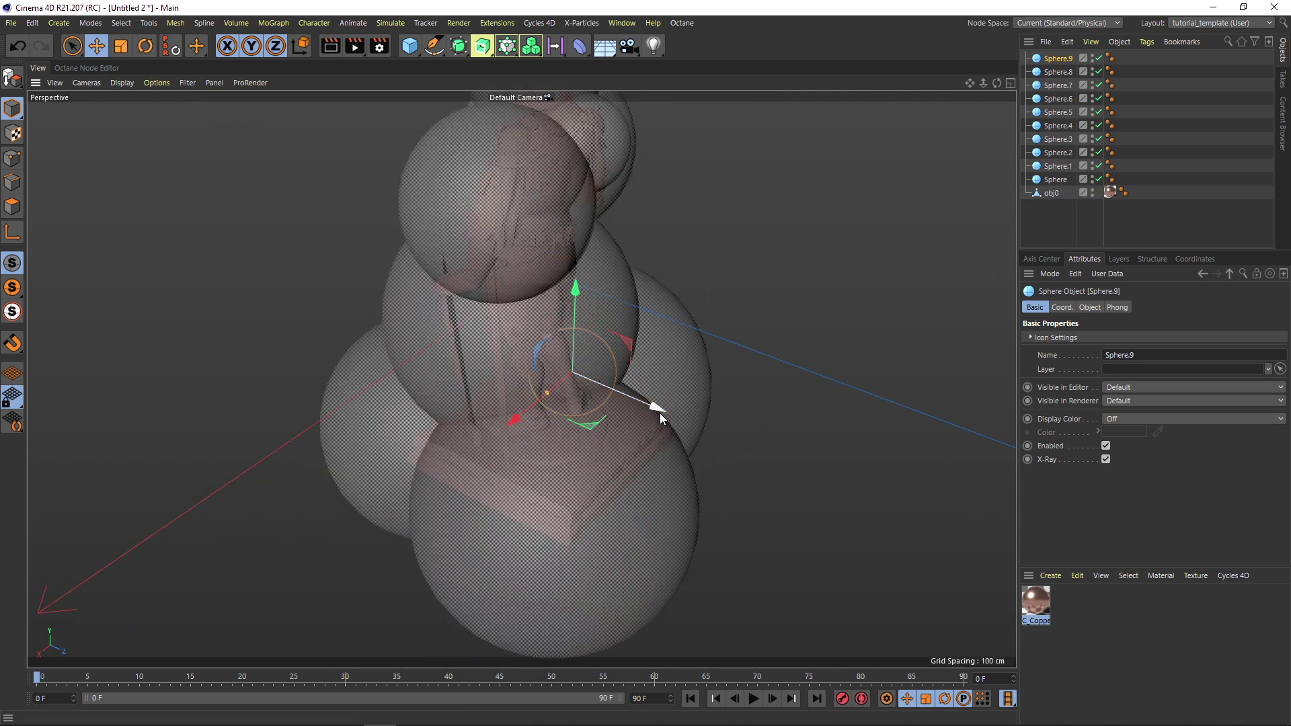
left_click_drag(658, 410, 723, 418)
left_click_drag(599, 418, 648, 337, "alt")
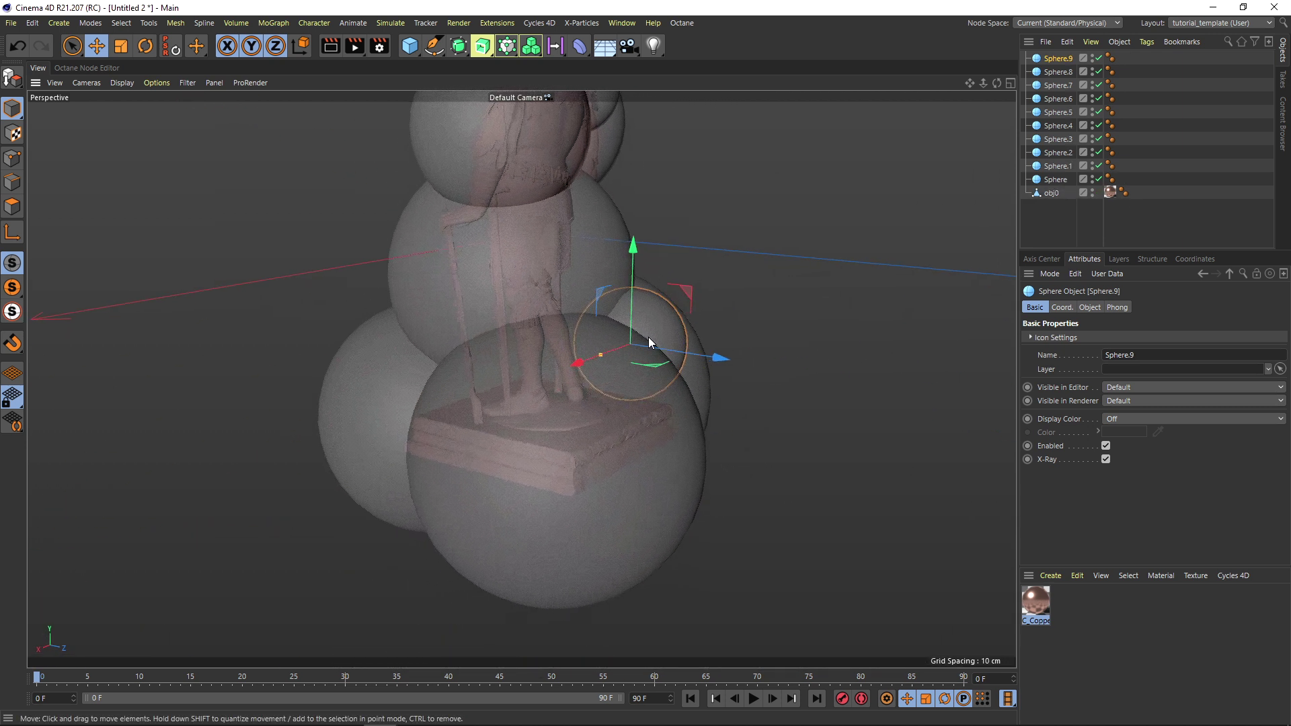
mouse_move(676, 296)
left_mouse_down("alt")
mouse_move(519, 274)
mouse_move(543, 316)
mouse_move(691, 309)
left_mouse_up("alt")
- Scatter more small sphere copies around the cluster until there are fifteen spheres in total
left_click_drag(621, 337, 856, 301, "alt")
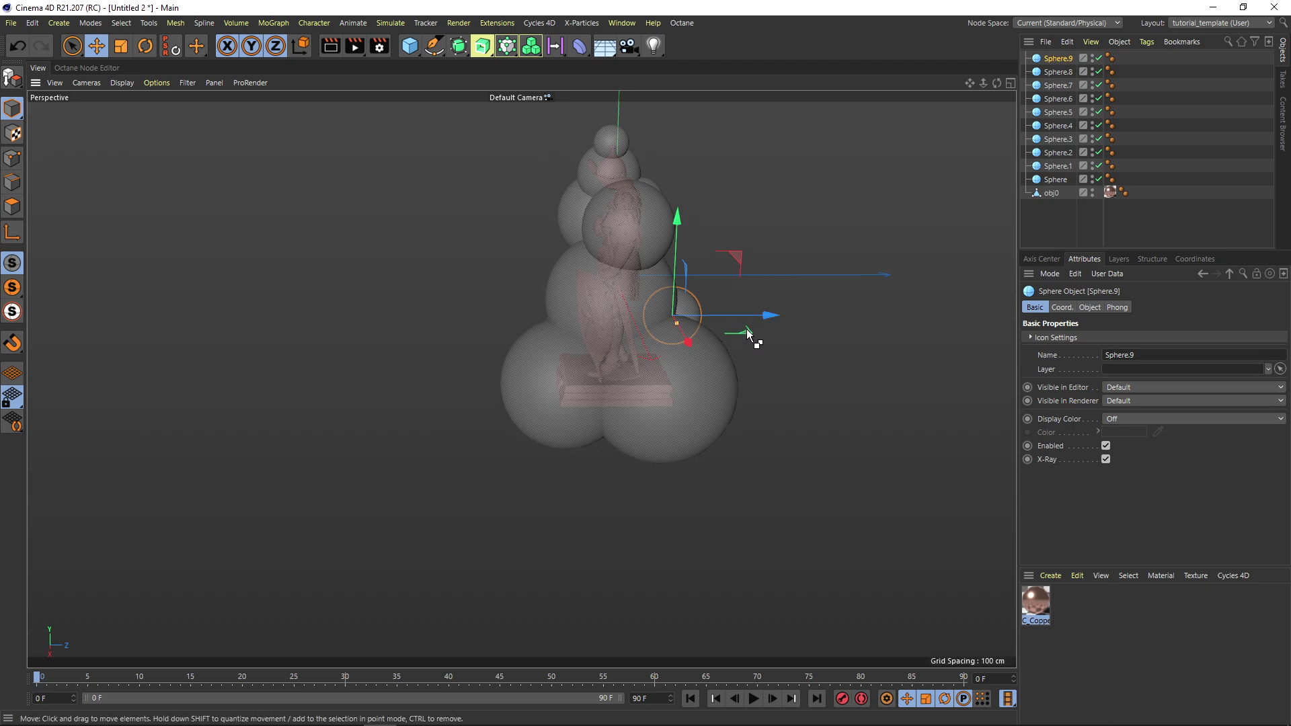
left_click_drag(746, 329, 671, 378, "ctrl")
mouse_move(578, 326)
left_mouse_down("alt")
mouse_move(709, 368)
mouse_move(583, 333)
left_mouse_up("alt")
scroll(645, 354, "up", 3)
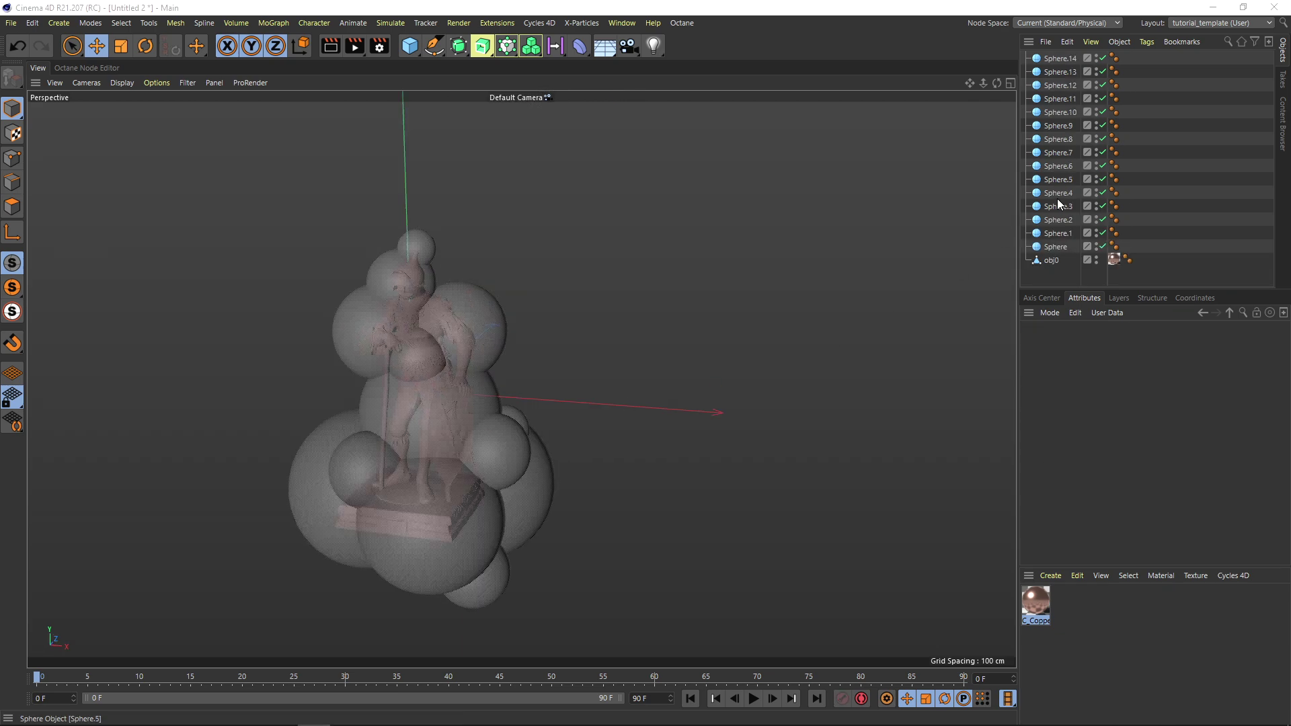
- Turn off X-Ray for all fifteen spheres and clear the selection
left_click(1056, 246)
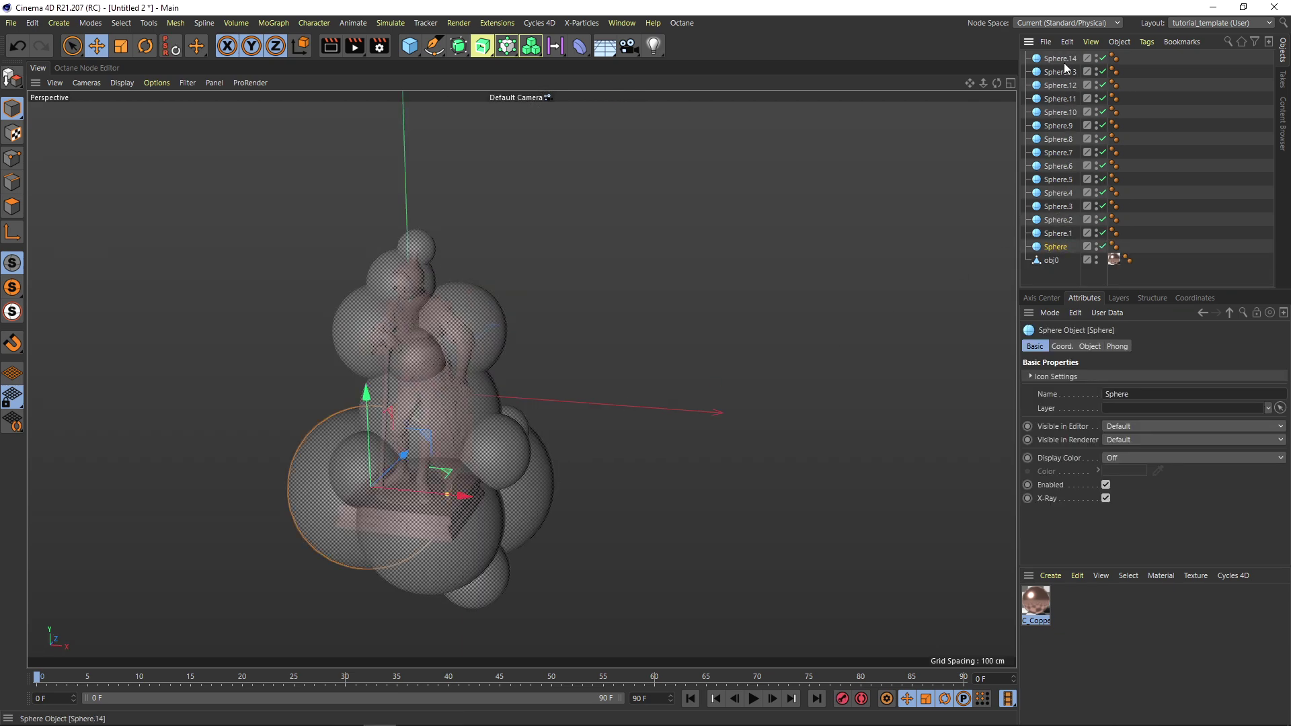
left_click(1061, 59, "shift")
left_click_drag(400, 365, 475, 312, "alt")
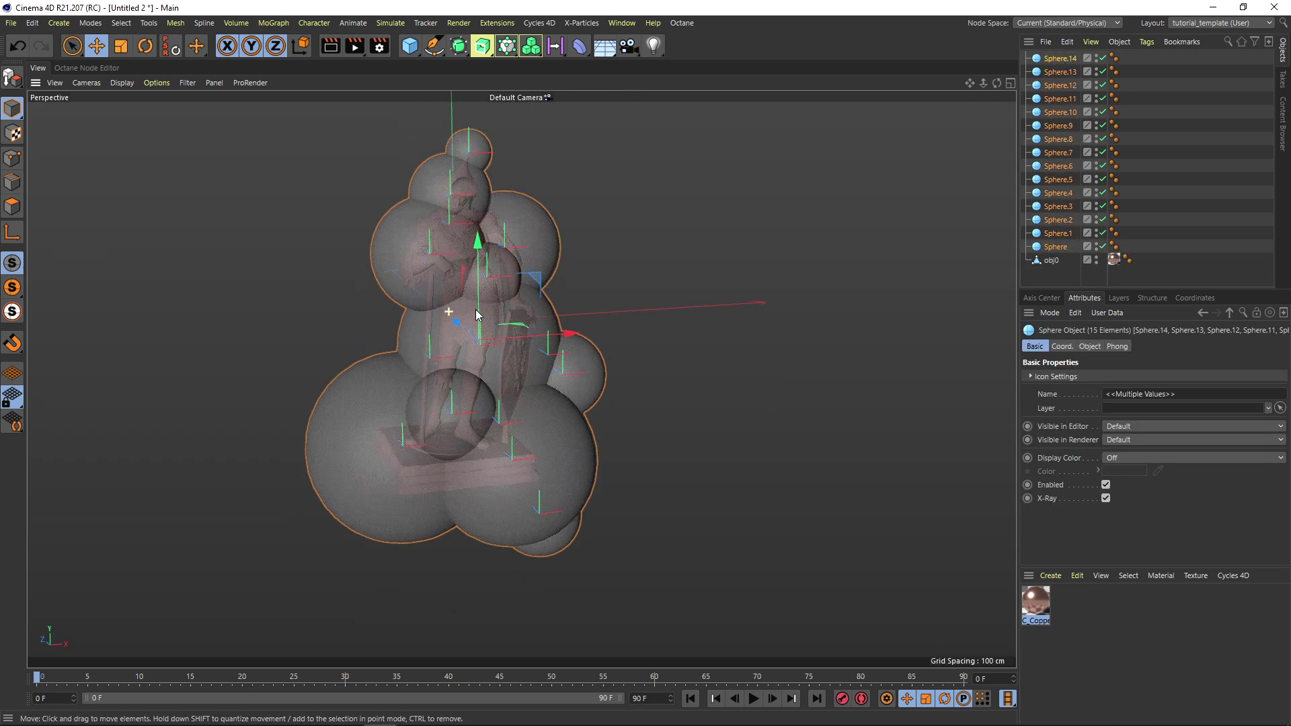
left_click(1104, 497)
left_click_drag(349, 298, 431, 306, "alt")
left_click(579, 221)
left_click_drag(521, 379, 524, 396, "alt")
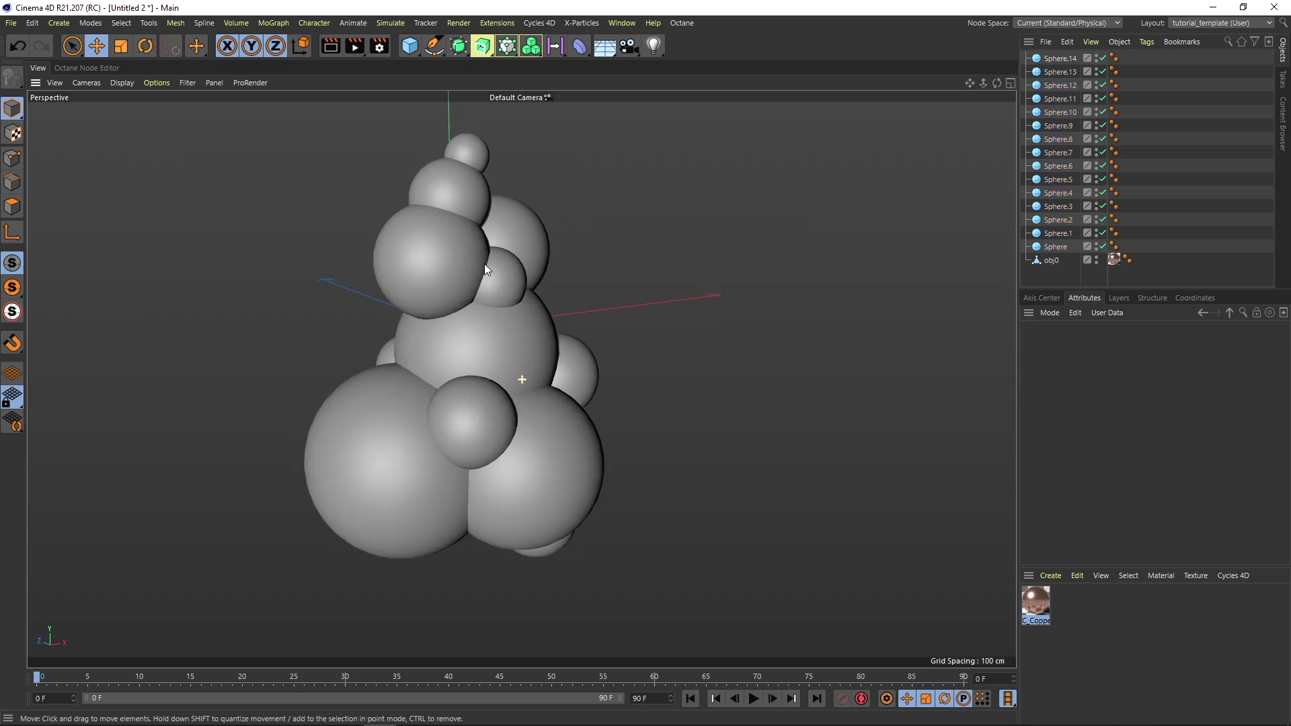
- Add a Volume Mesher and a Volume Builder, and nest the builder inside the mesher
left_click_drag(536, 45, 584, 70)
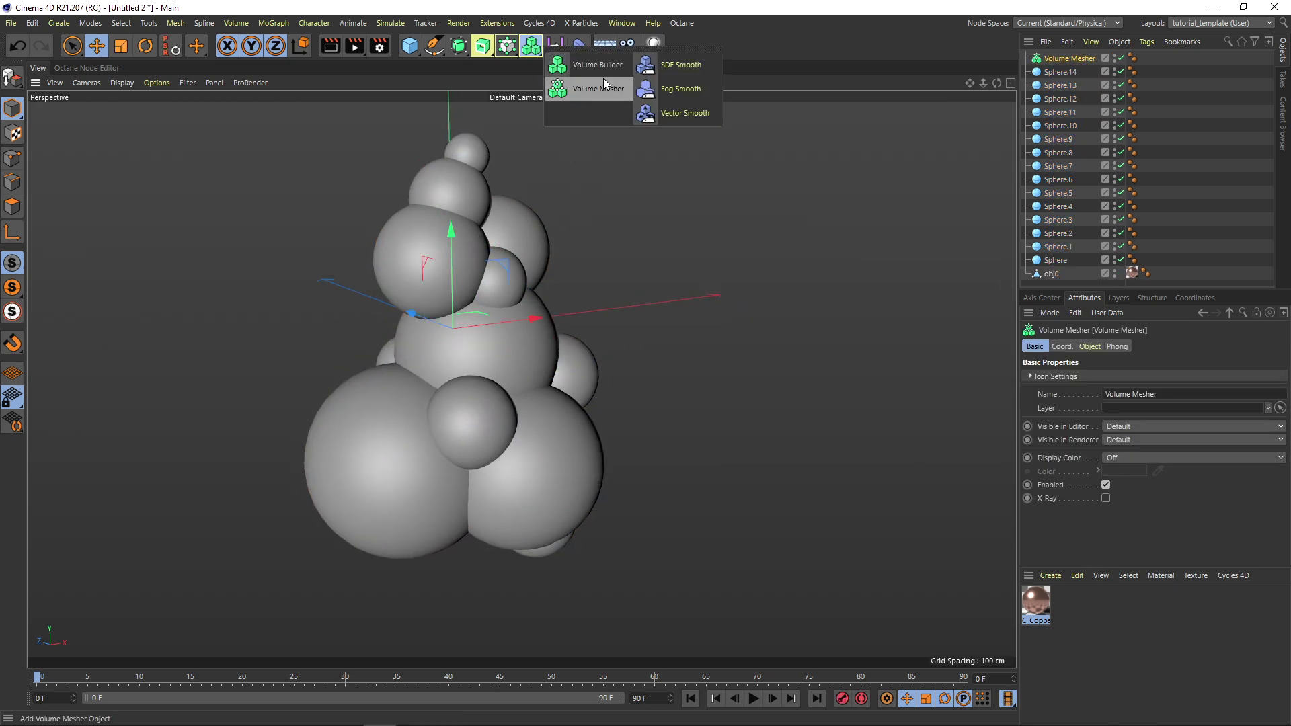
left_click(530, 46)
left_click_drag(1071, 73, 1072, 72)
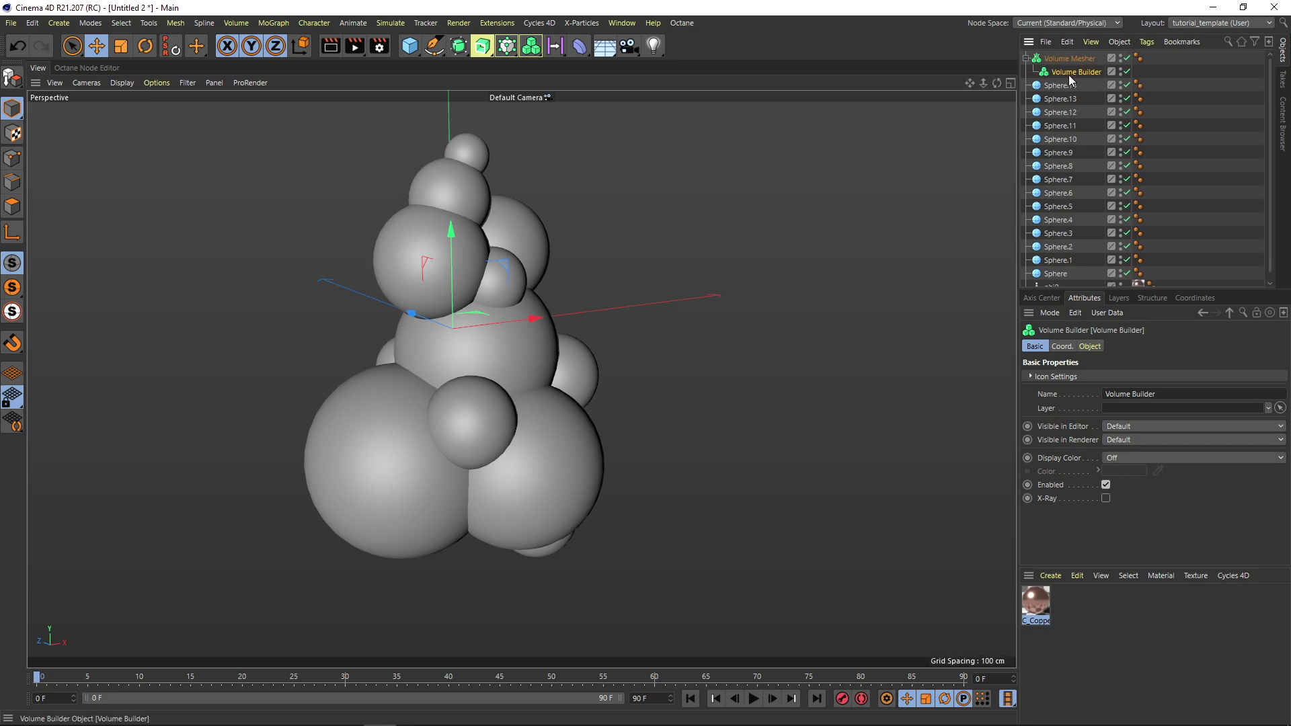
- Make all fifteen spheres children of the Volume Builder and enlarge the object list to show the whole hierarchy
left_click(1066, 86)
left_click(1057, 275, "shift")
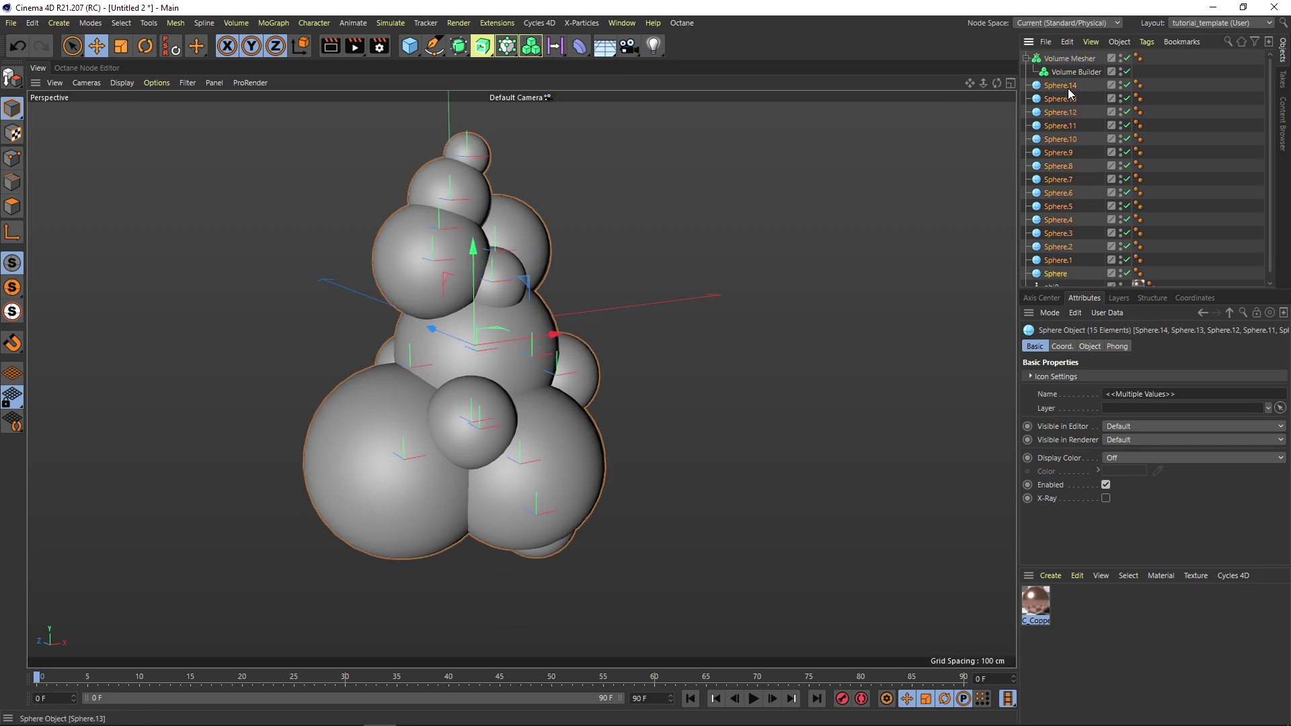
left_click_drag(1082, 77, 1082, 74)
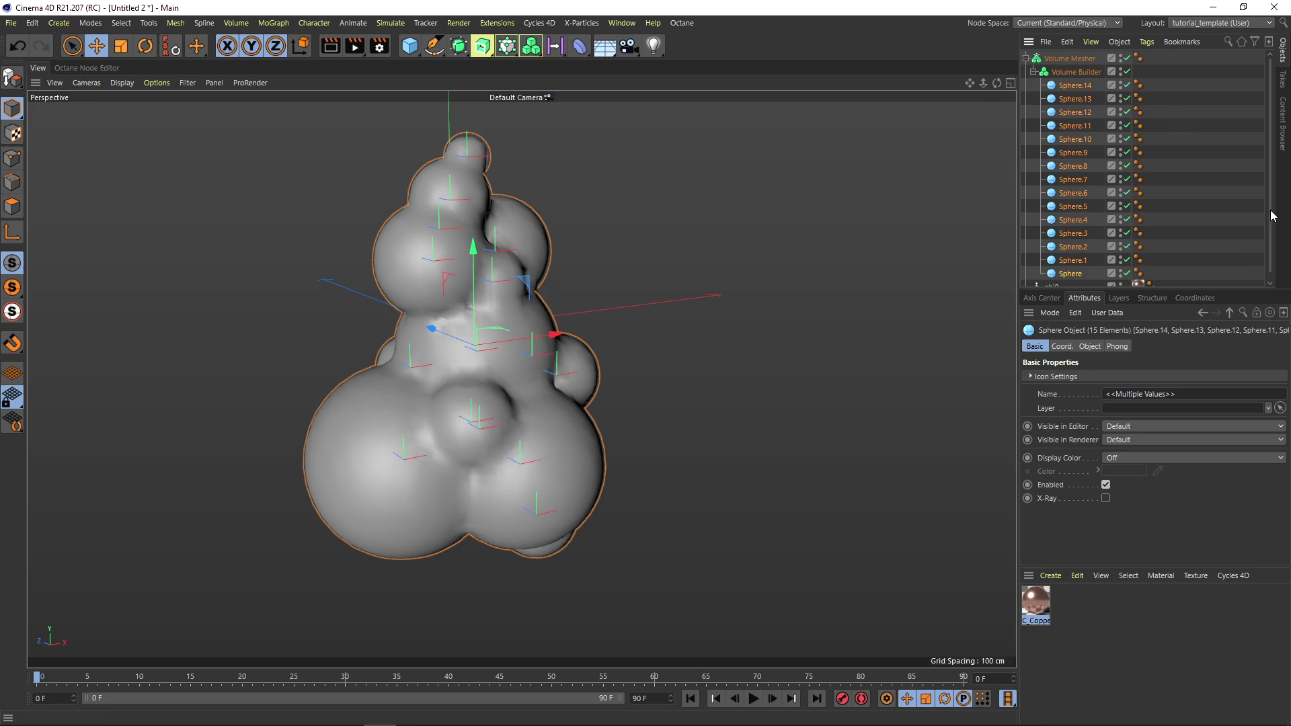
scroll(1271, 215, "down", 1)
left_click_drag(1182, 287, 1183, 346)
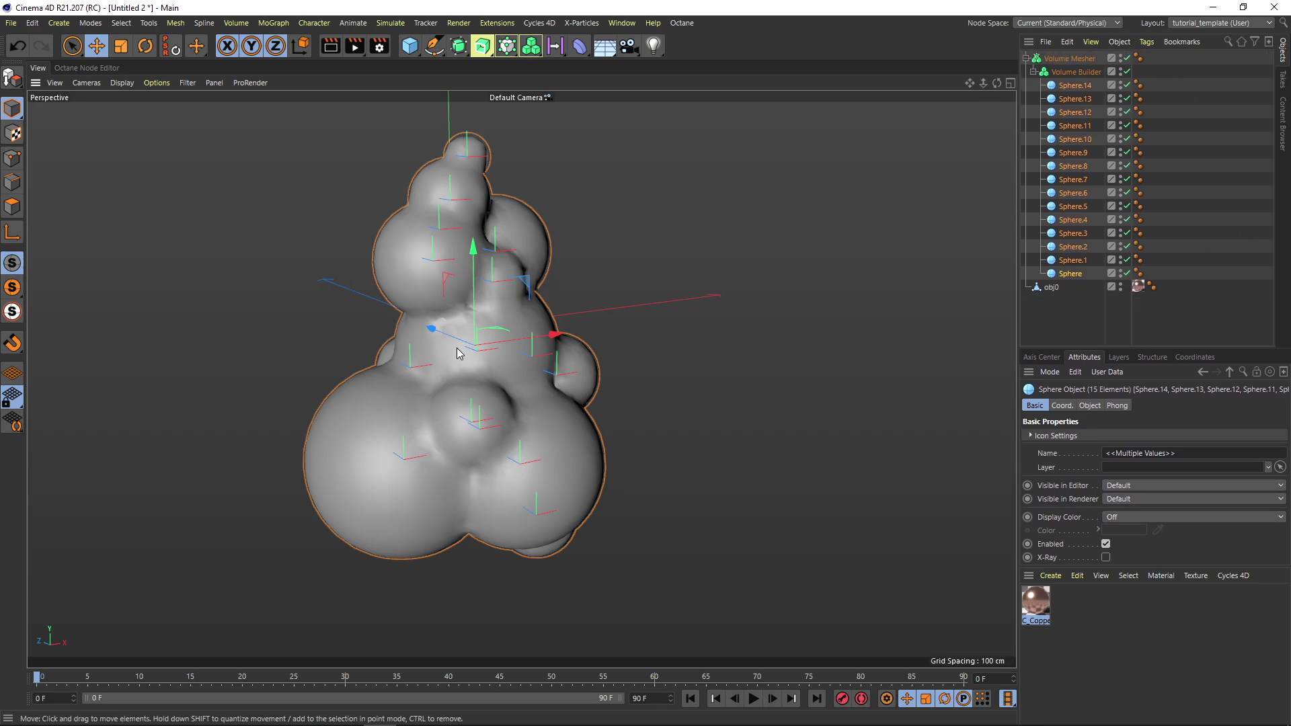
left_click_drag(309, 347, 476, 338, "alt")
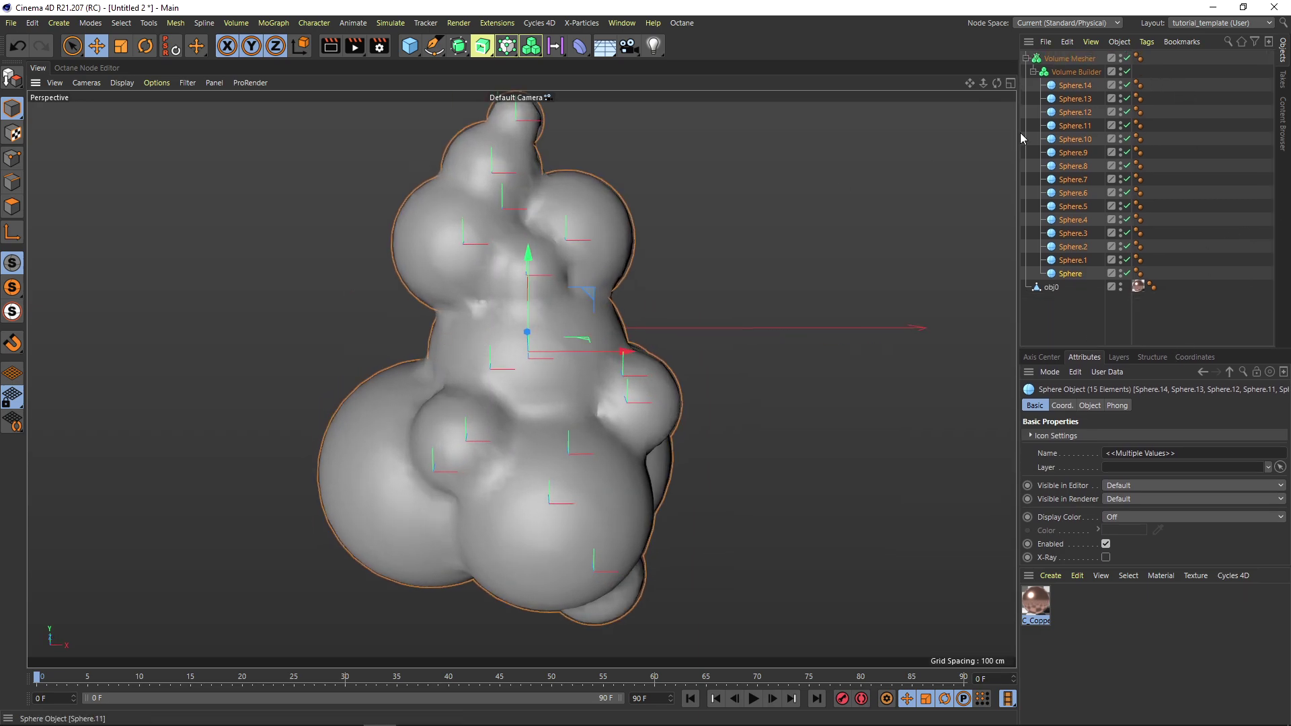
- Set the Volume Builder's voxel size to 2 cm
left_click(1076, 75)
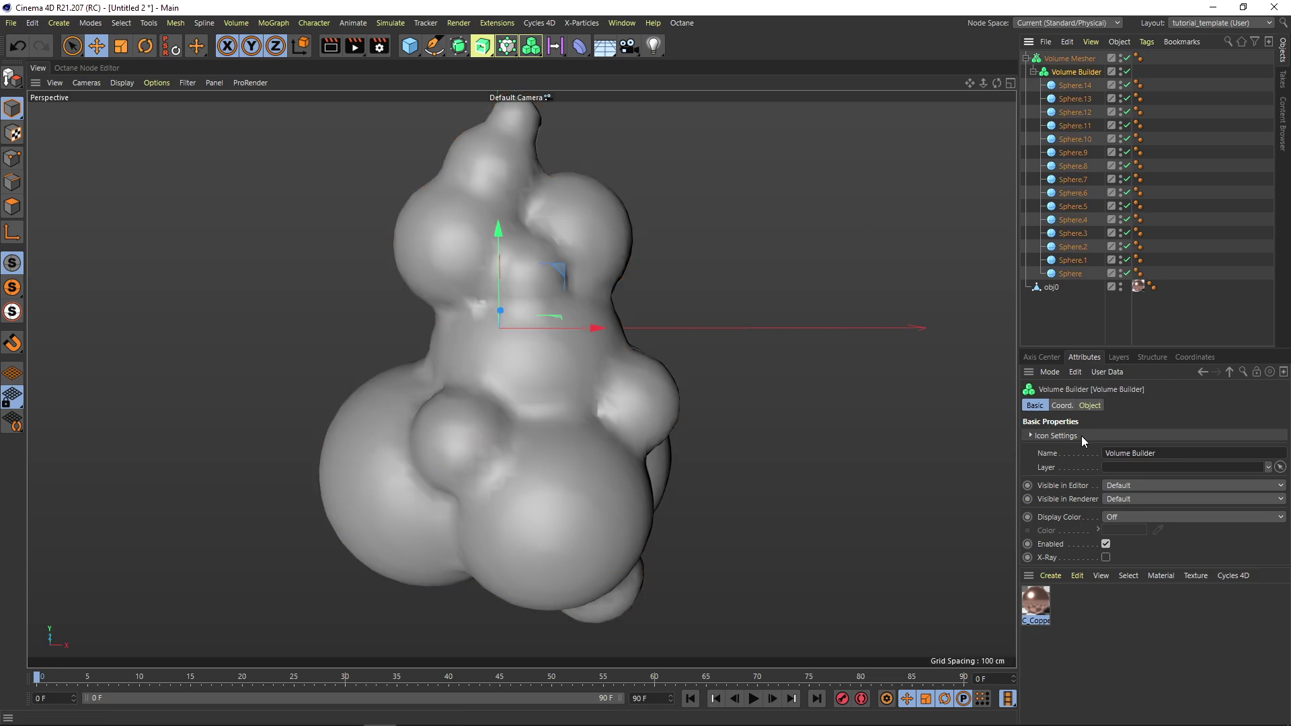
left_click(1083, 406)
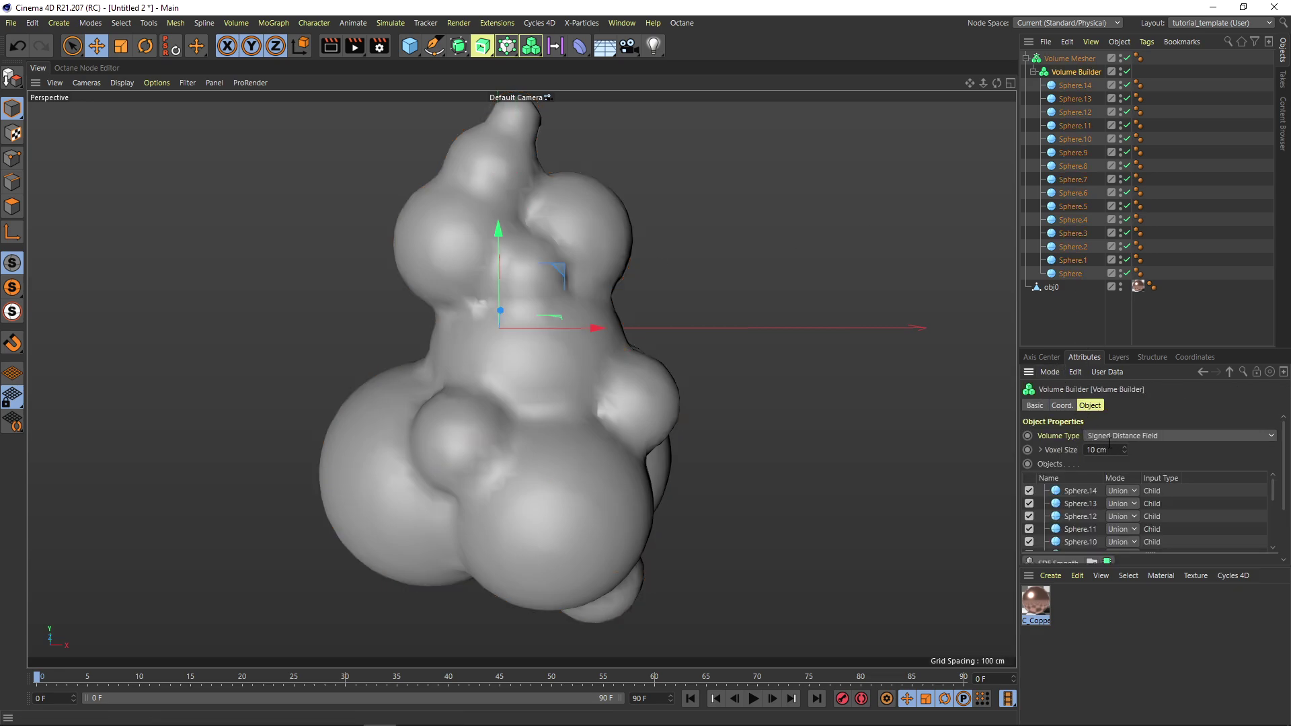
type("2")
key("Return")
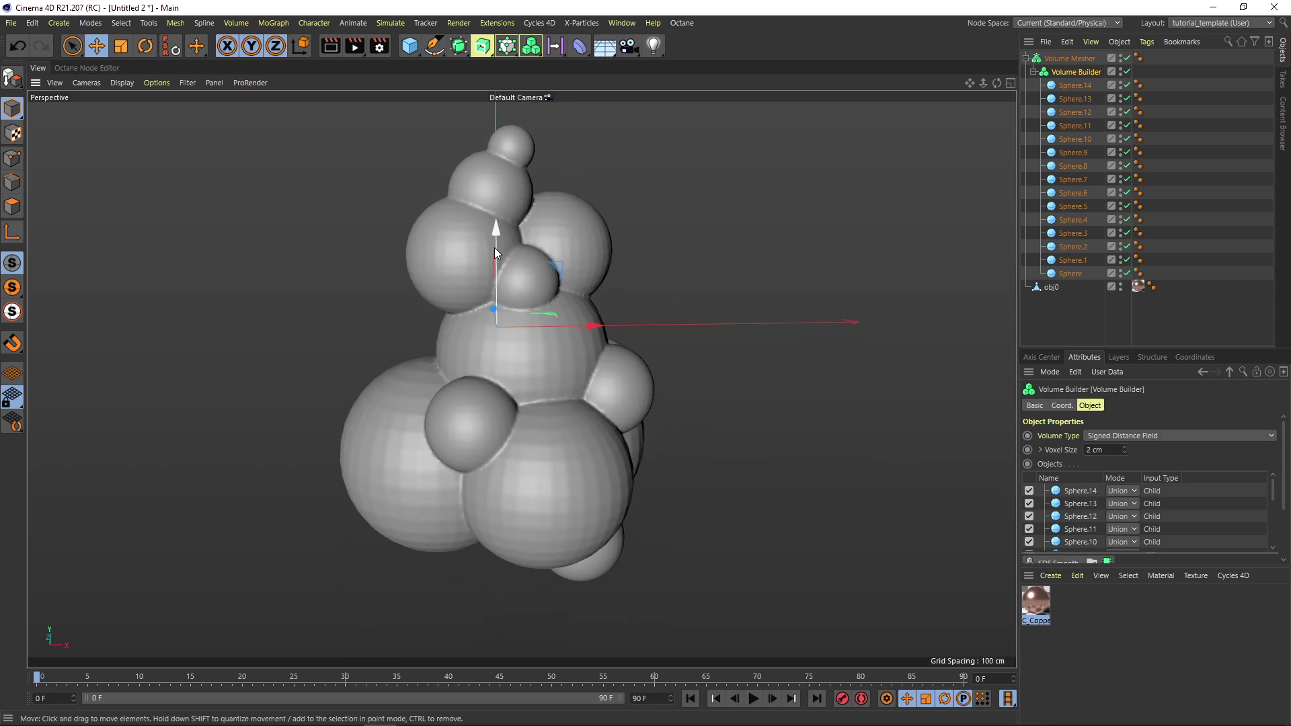
- Set the segments of all fifteen spheres to 100
left_click(1075, 274)
left_click(1074, 85, "shift")
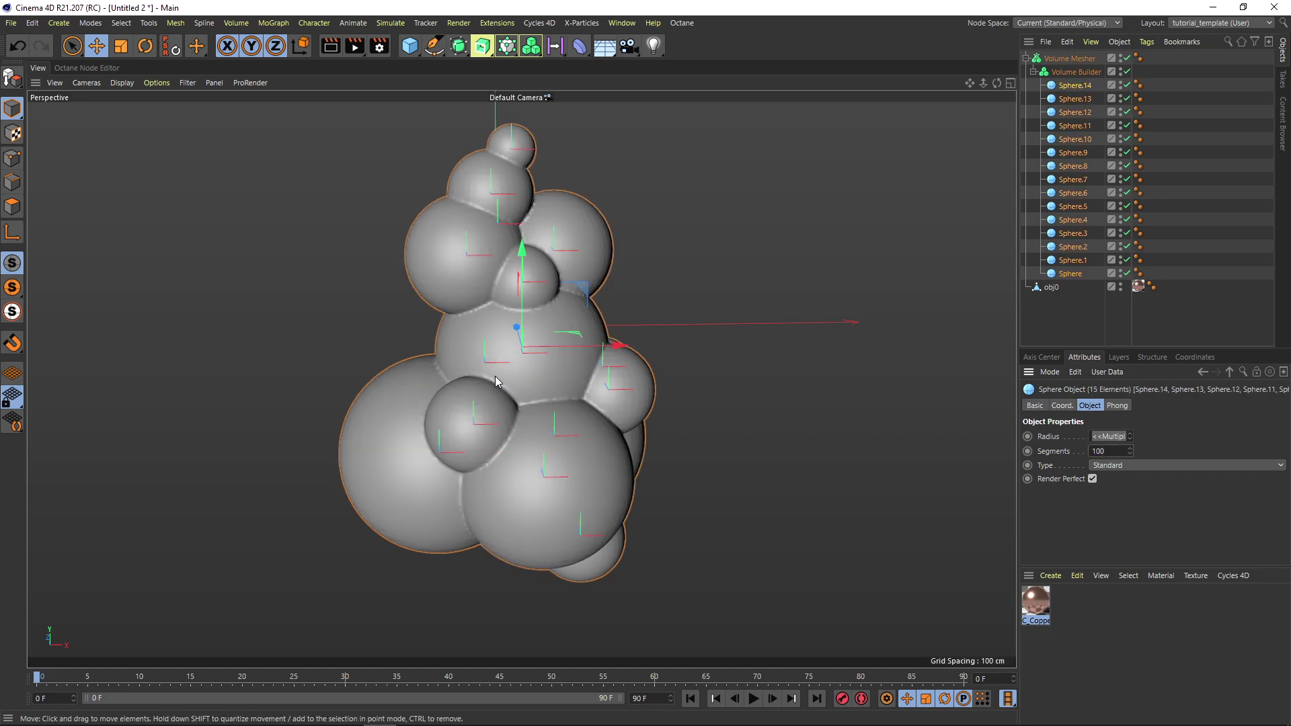
scroll(531, 369, "up", 3)
middle_click_drag(491, 343, 504, 367, "alt")
left_click_drag(512, 328, 485, 330, "alt")
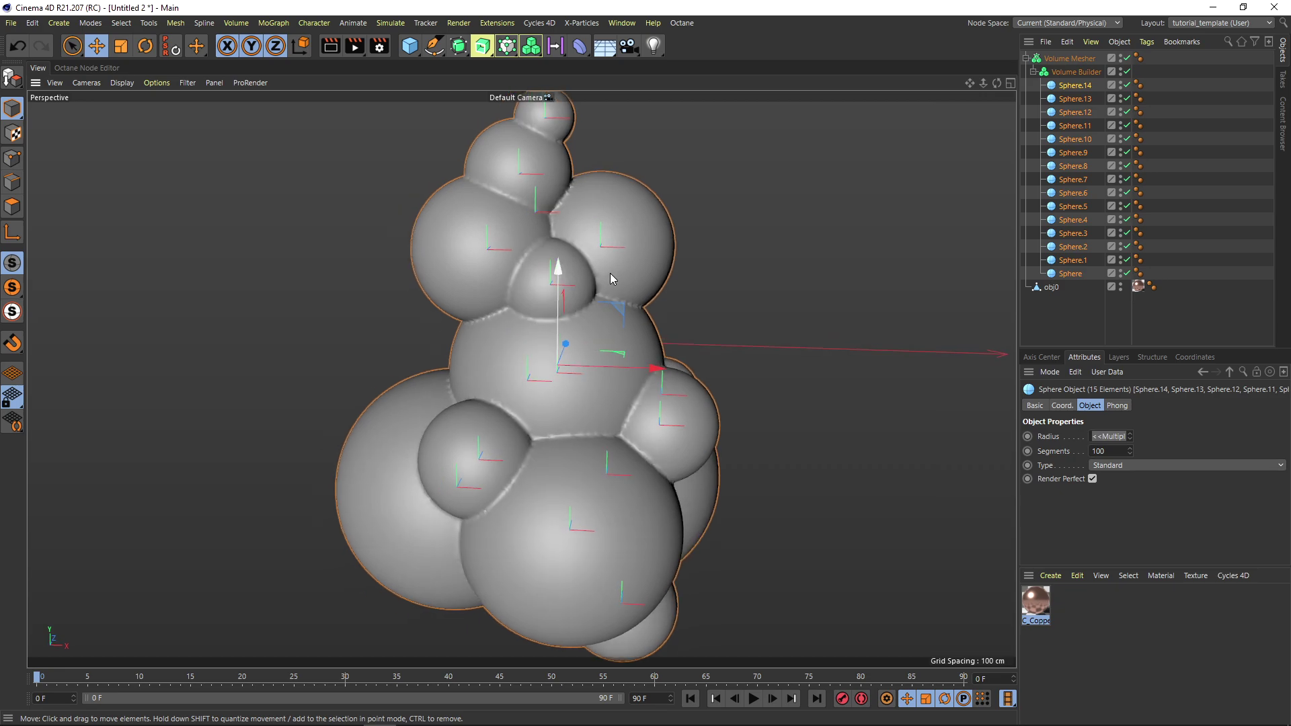
- Add an SDF Smooth filter to the Volume Builder above all the spheres
left_click(1077, 73)
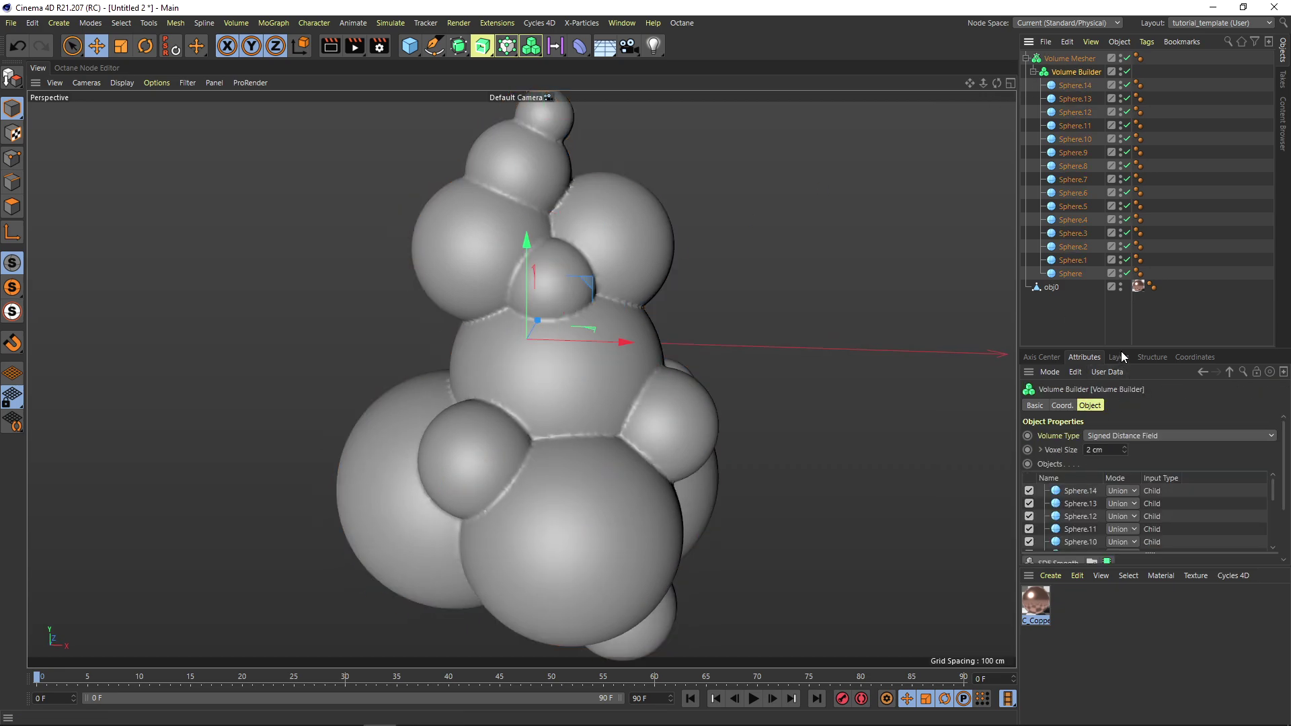
left_click_drag(1122, 352, 1130, 214)
left_click(1058, 426)
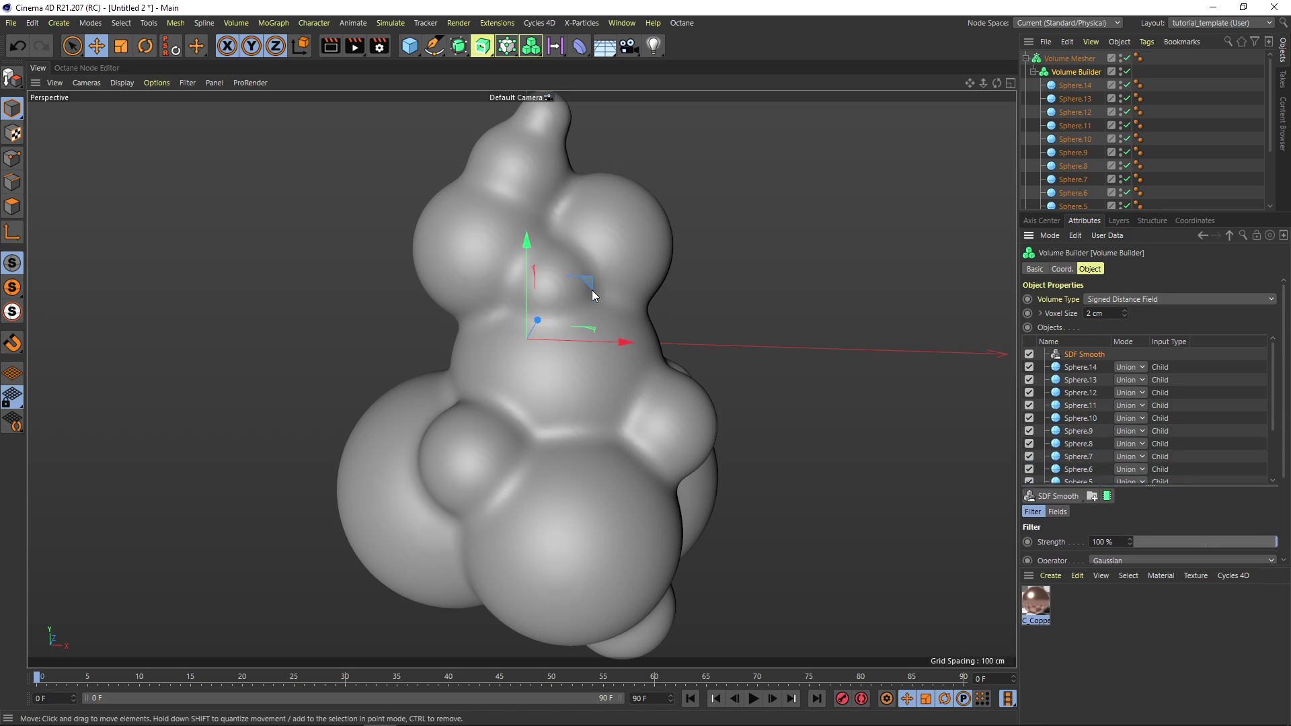
- Dock the material list alongside the object's attributes and enlarge that area to expose the full SDF Smooth settings
left_click_drag(1132, 489, 1130, 515)
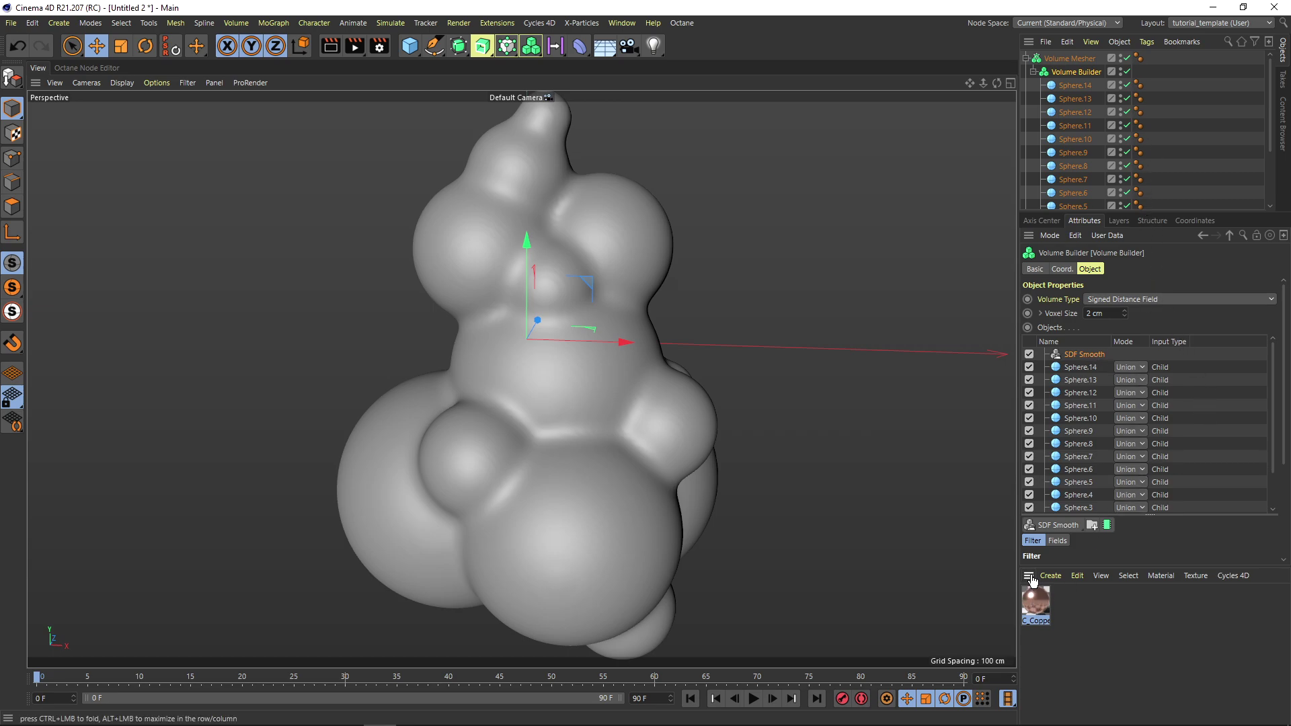
left_click_drag(1033, 580, 1075, 221)
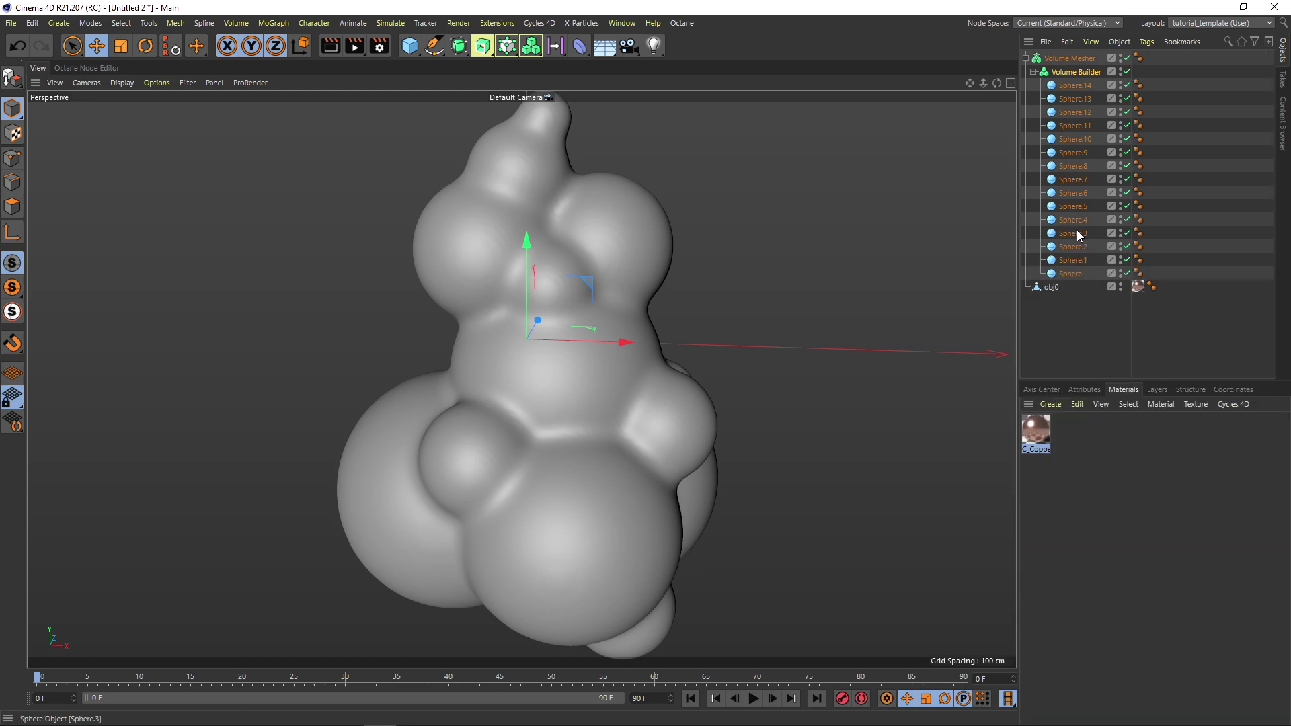
left_click(1083, 390)
left_click_drag(1114, 380, 1122, 173)
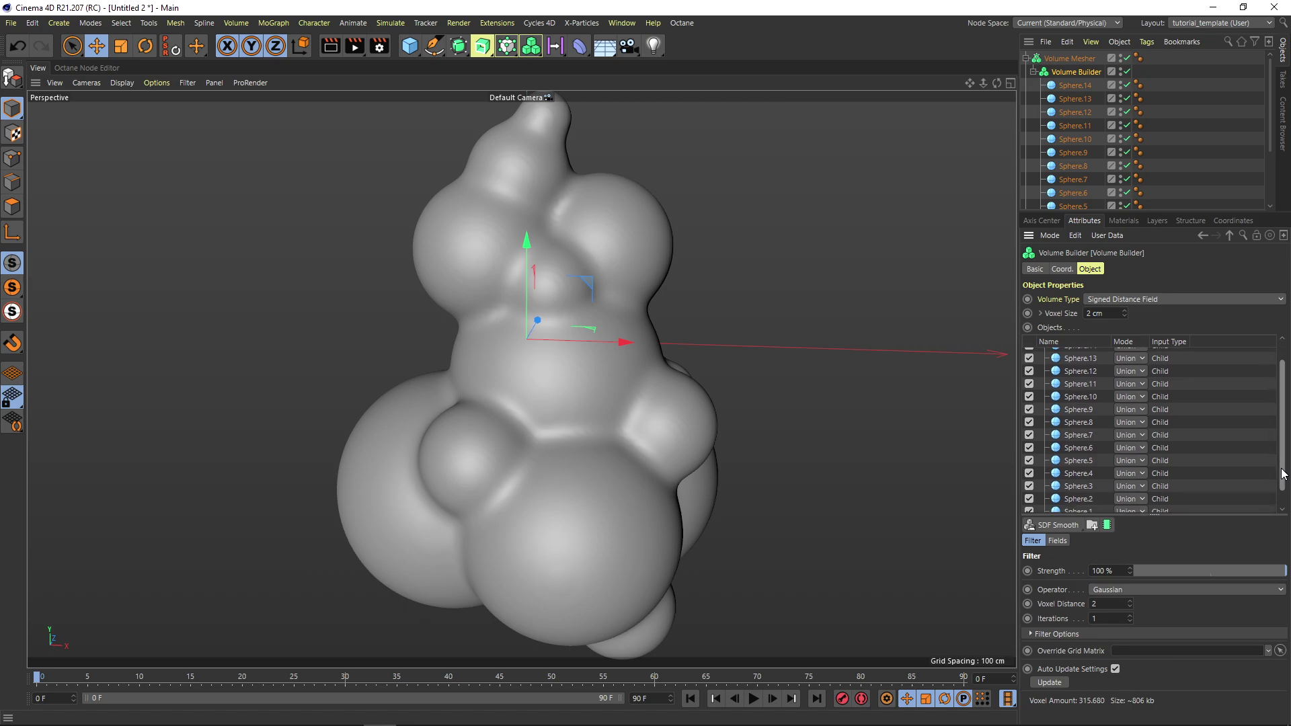
- Move the SDF Smooth filter between Sphere.9 and Sphere.8 in the Volume Builder's object order
left_click_drag(1078, 367, 1089, 437)
scroll(531, 386, "down", 3)
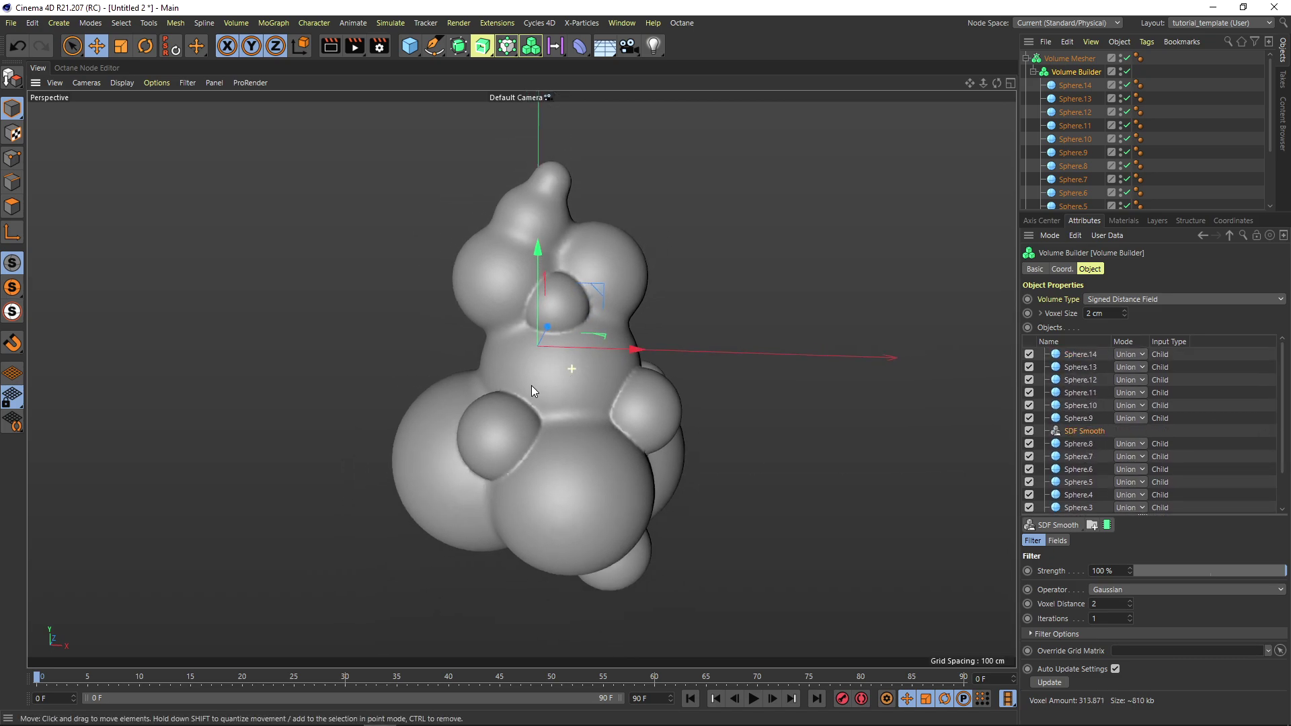
mouse_move(531, 385)
left_mouse_down("alt")
mouse_move(777, 351)
mouse_move(533, 360)
mouse_move(527, 385)
left_mouse_up("alt")
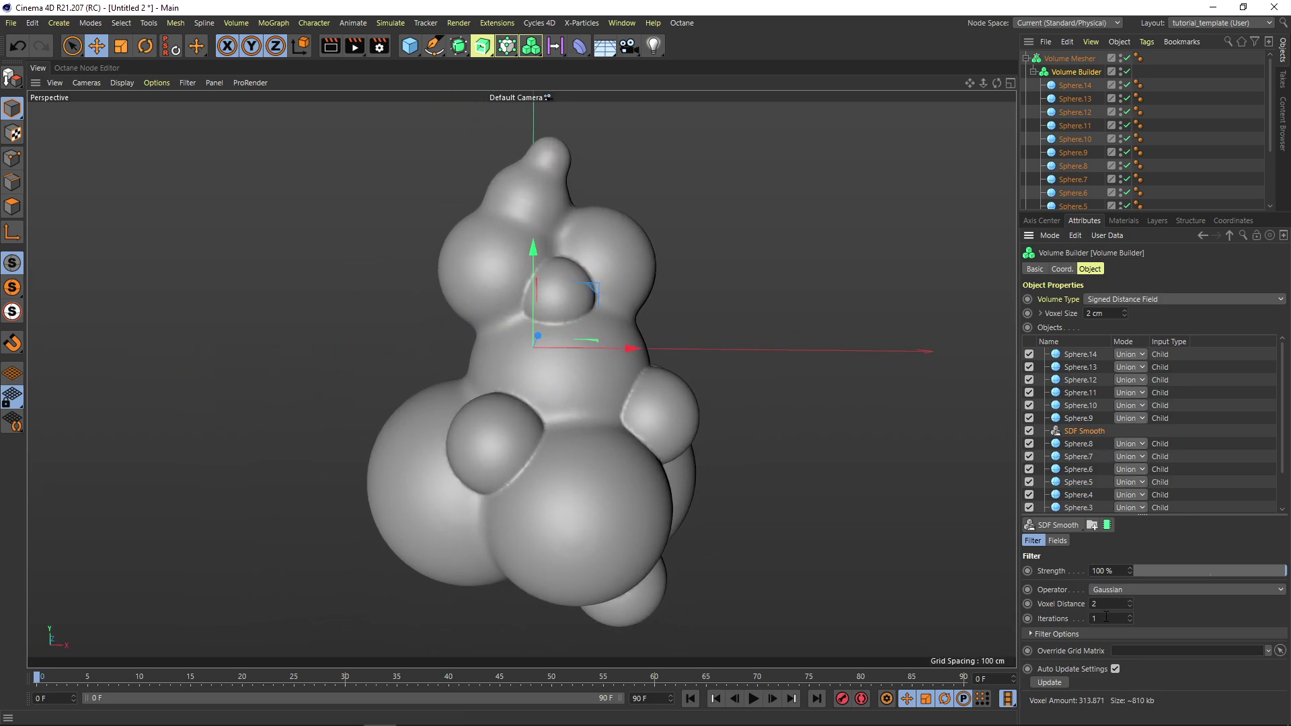
- Set the SDF Smooth filter's iterations to 2 and check the smoothed mesh
left_click_drag(1106, 617, 1073, 621)
type("2")
key("Return")
left_click_drag(489, 341, 542, 337, "alt")
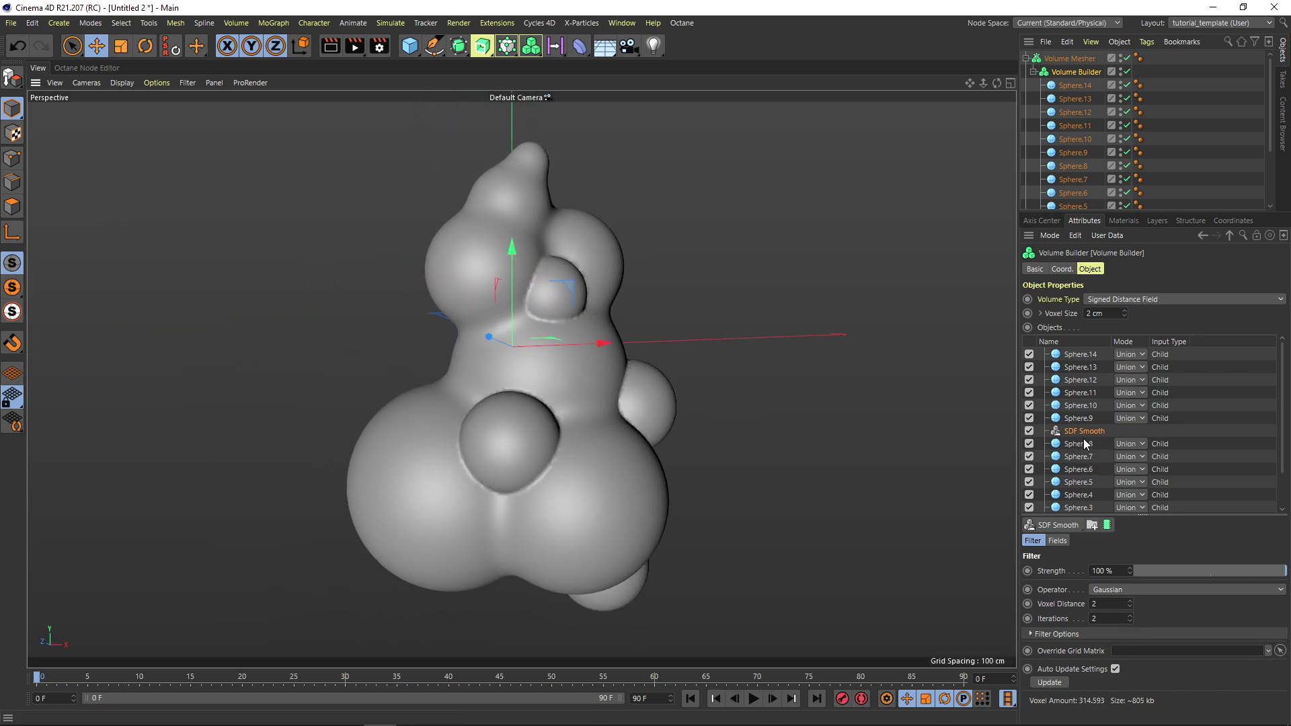
- Move the SDF Smooth filter between Sphere.5 and Sphere.4 in the Volume Builder's object order and check the result from several sides
left_click_drag(1084, 443, 1087, 485)
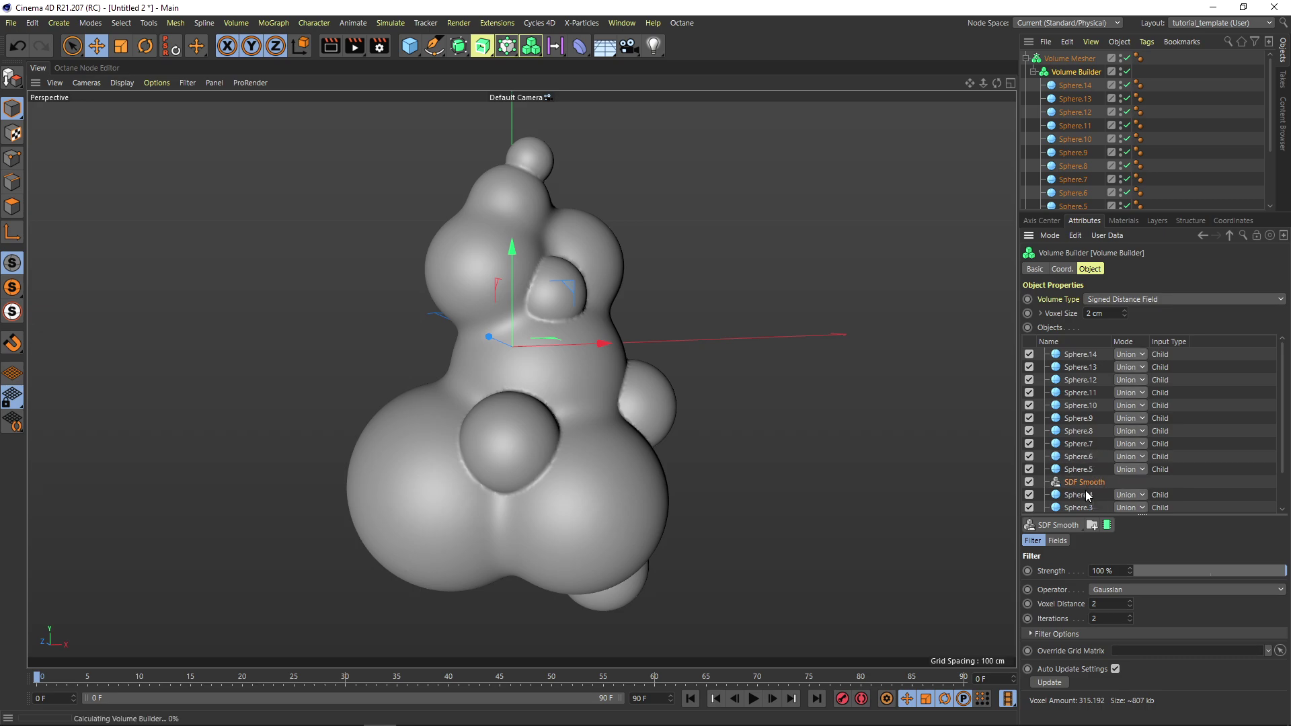
left_click_drag(484, 355, 726, 359, "alt")
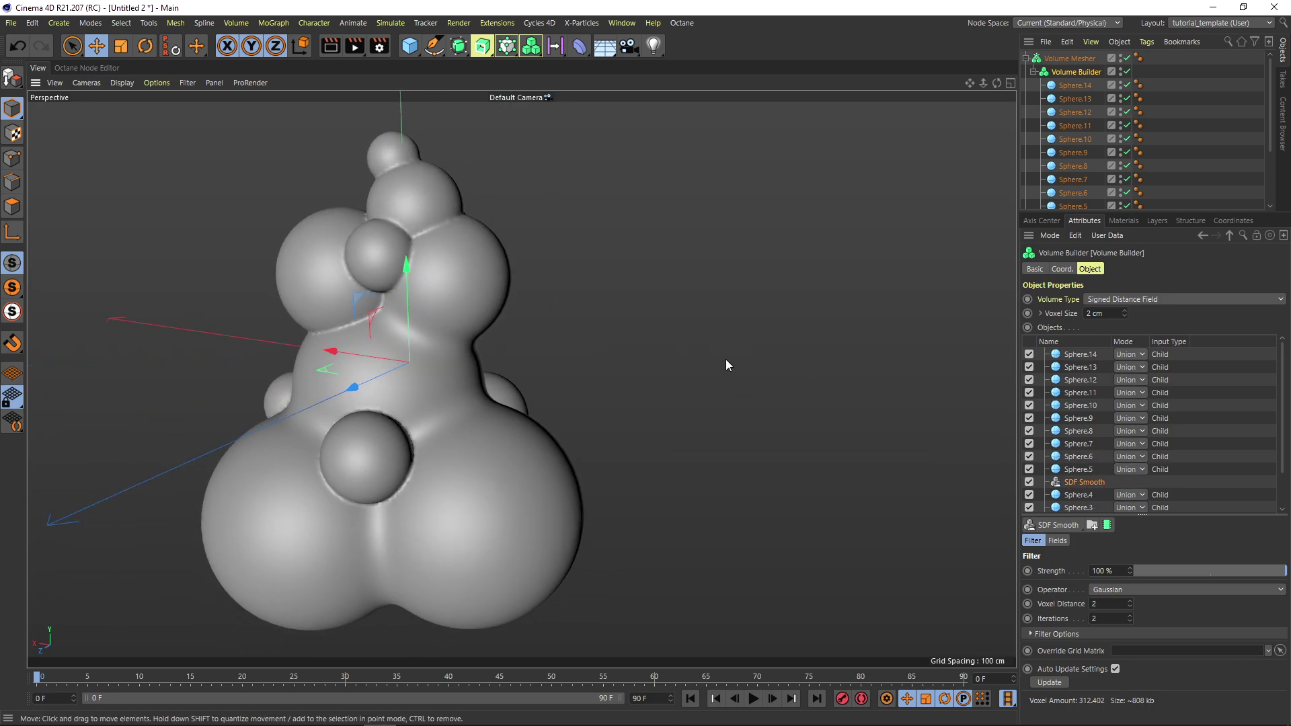
middle_click_drag(350, 346, 482, 335, "alt")
left_click_drag(483, 333, 558, 314, "alt")
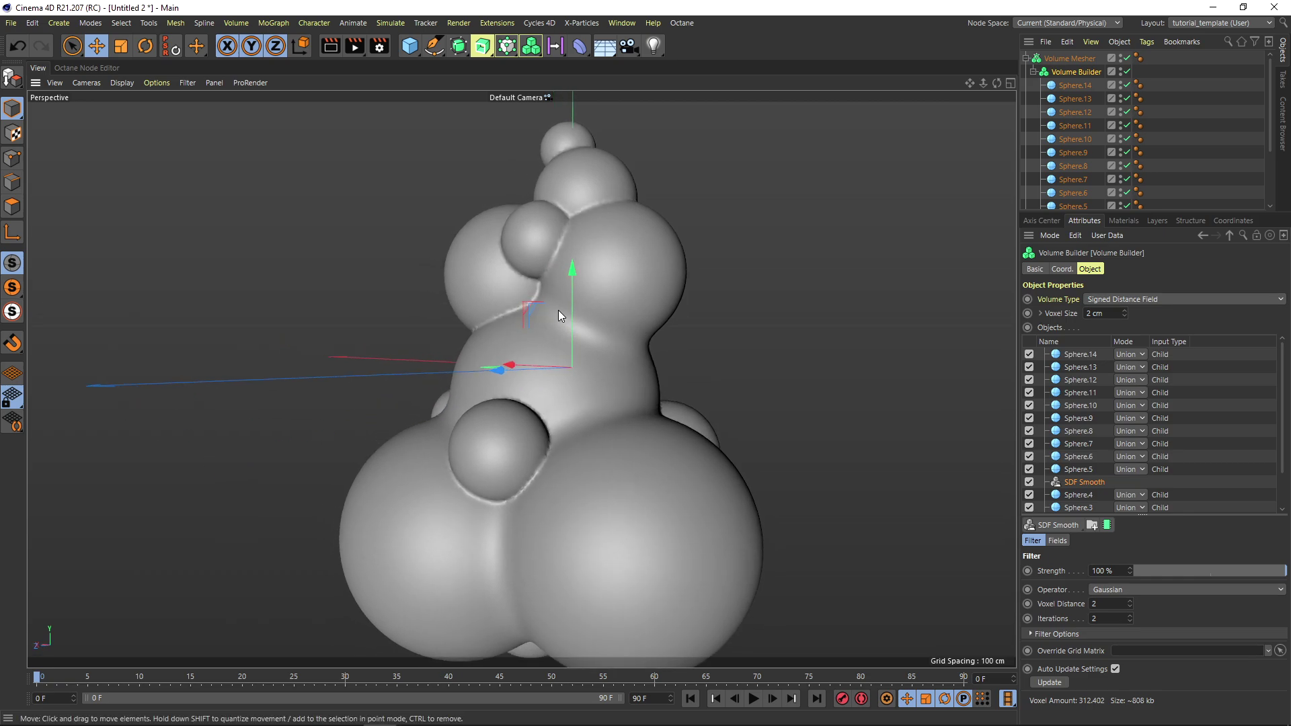
- Add a second SDF Smooth filter above all the spheres in the Volume Builder and set its strength to 30 %
left_click(1043, 526)
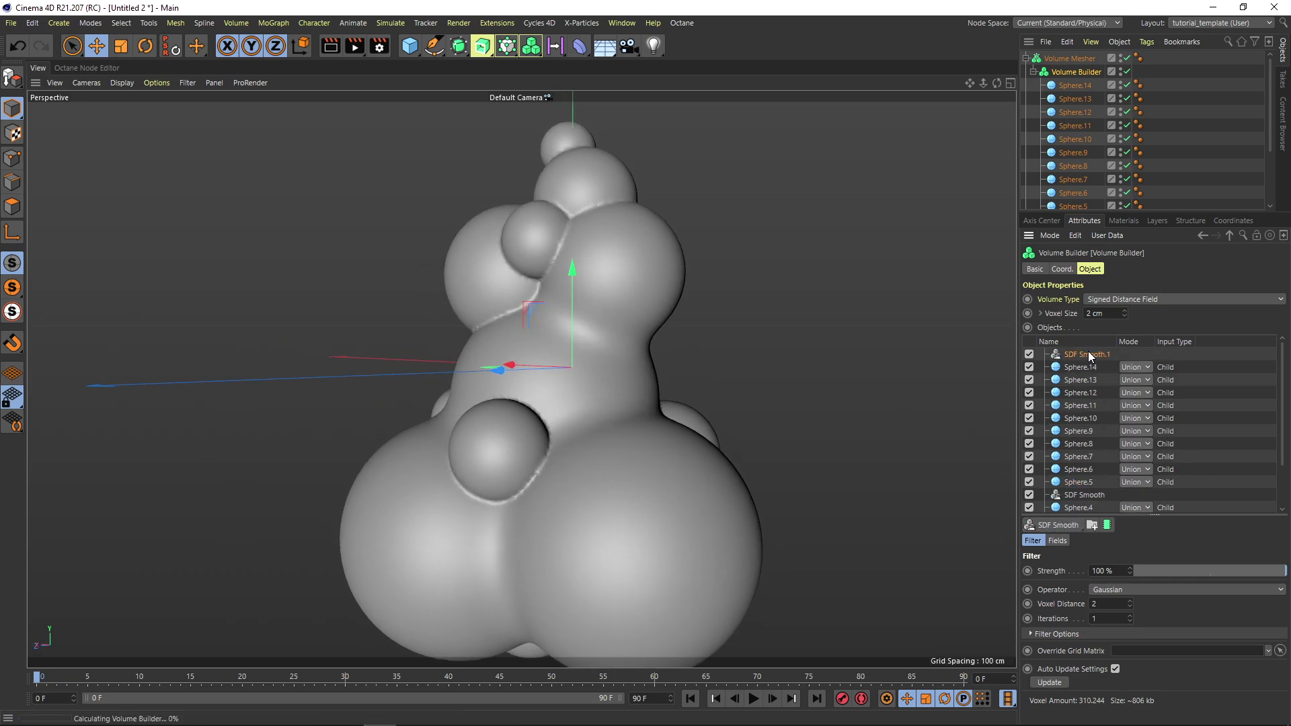
left_click_drag(528, 267, 568, 272, "alt")
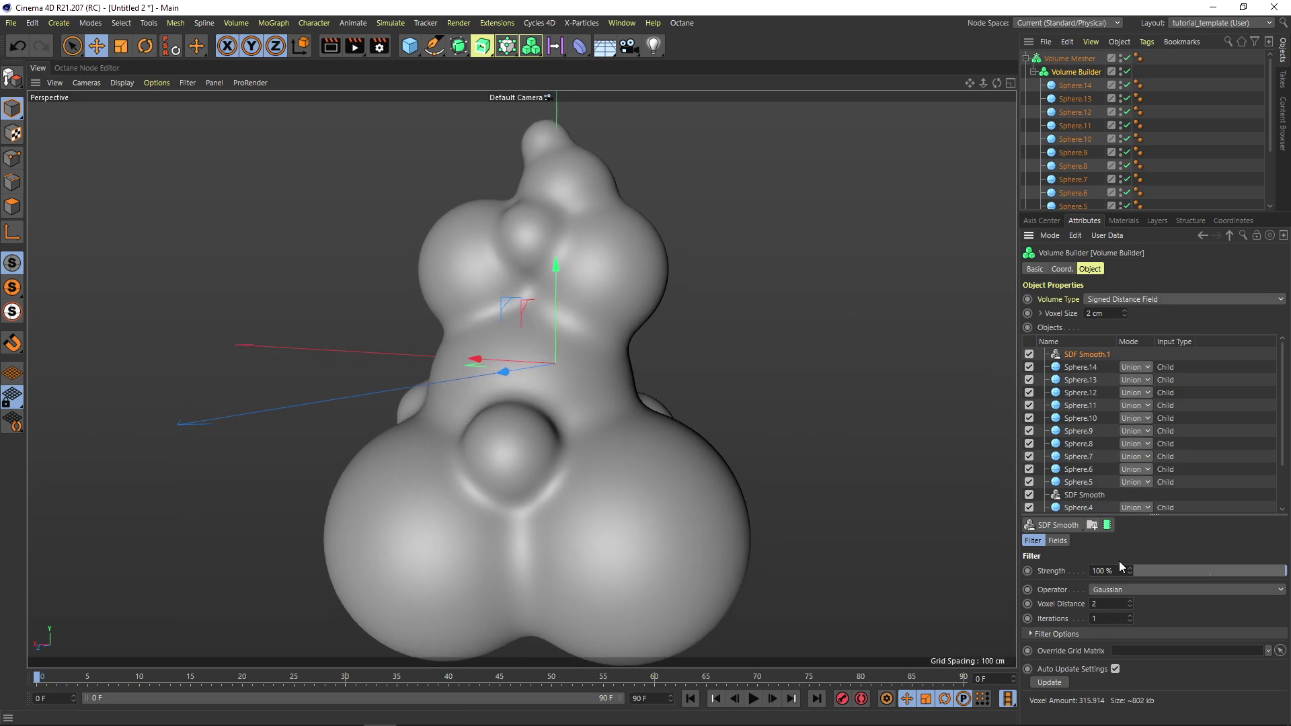
left_click_drag(1113, 571, 1080, 571)
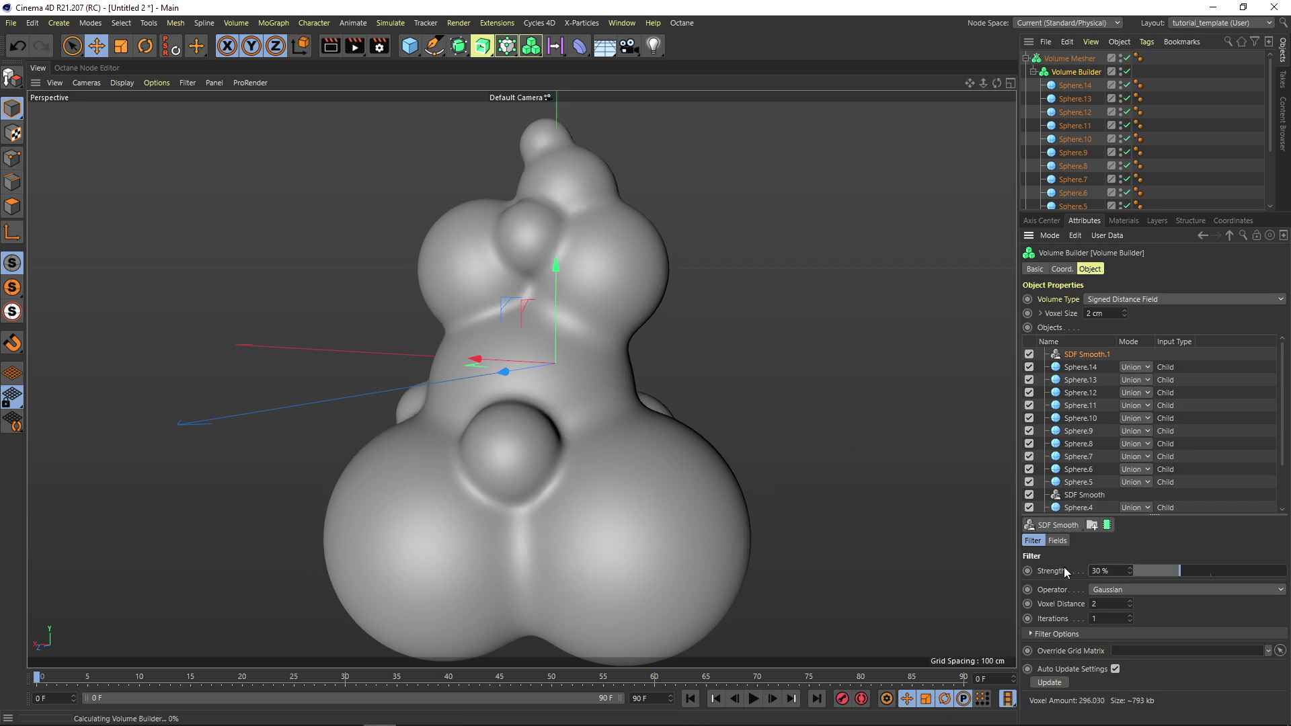
left_click_drag(477, 313, 510, 423, "alt")
scroll(558, 333, "down", 4)
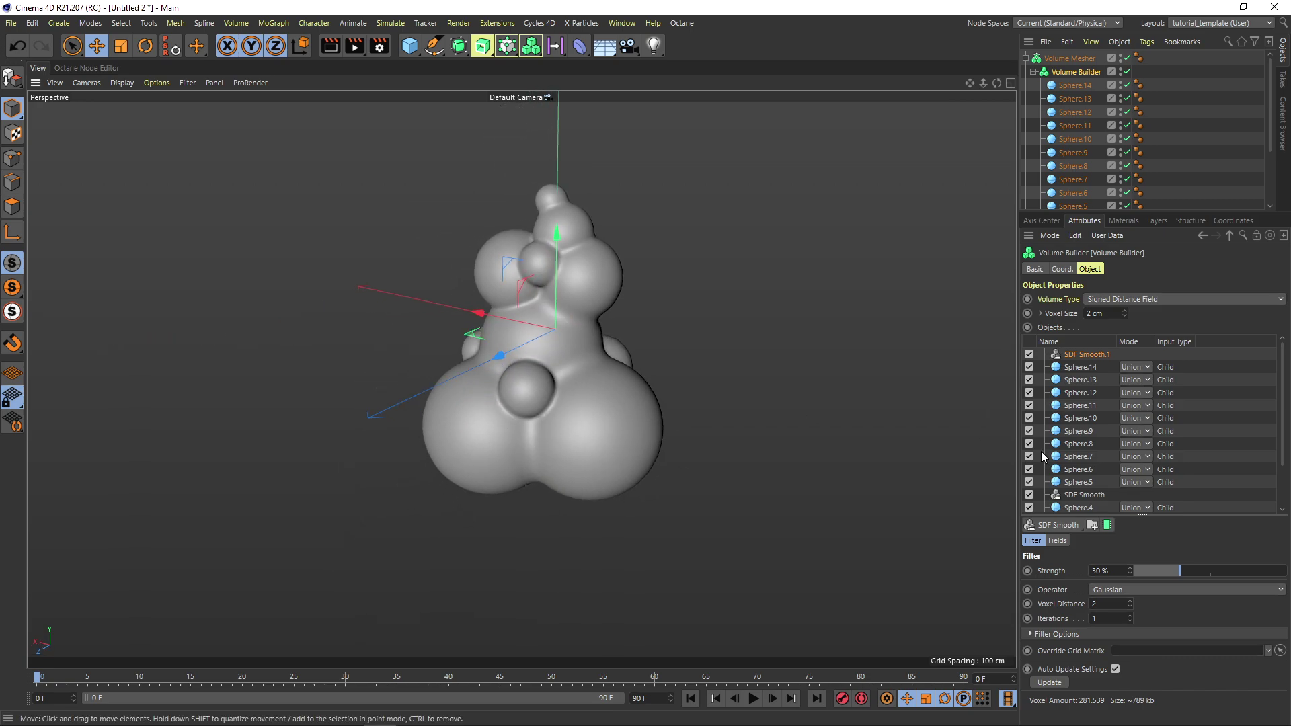
- Set the iterations of the SDF Smooth filter between Sphere.5 and Sphere.4 to 3
left_click(1083, 494)
left_click_drag(1099, 618, 1077, 619)
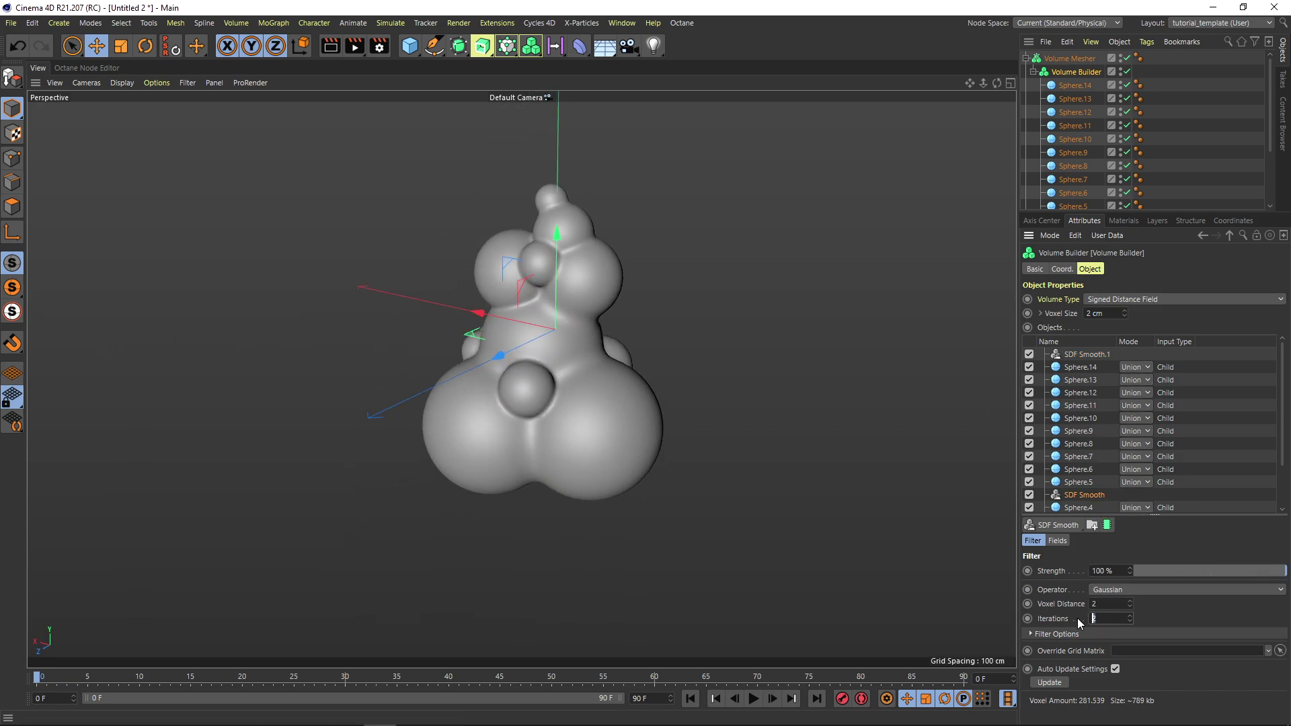
type("3")
key("Return")
mouse_move(551, 421)
left_mouse_down("alt")
mouse_move(341, 264)
mouse_move(236, 312)
mouse_move(234, 296)
left_mouse_up("alt")
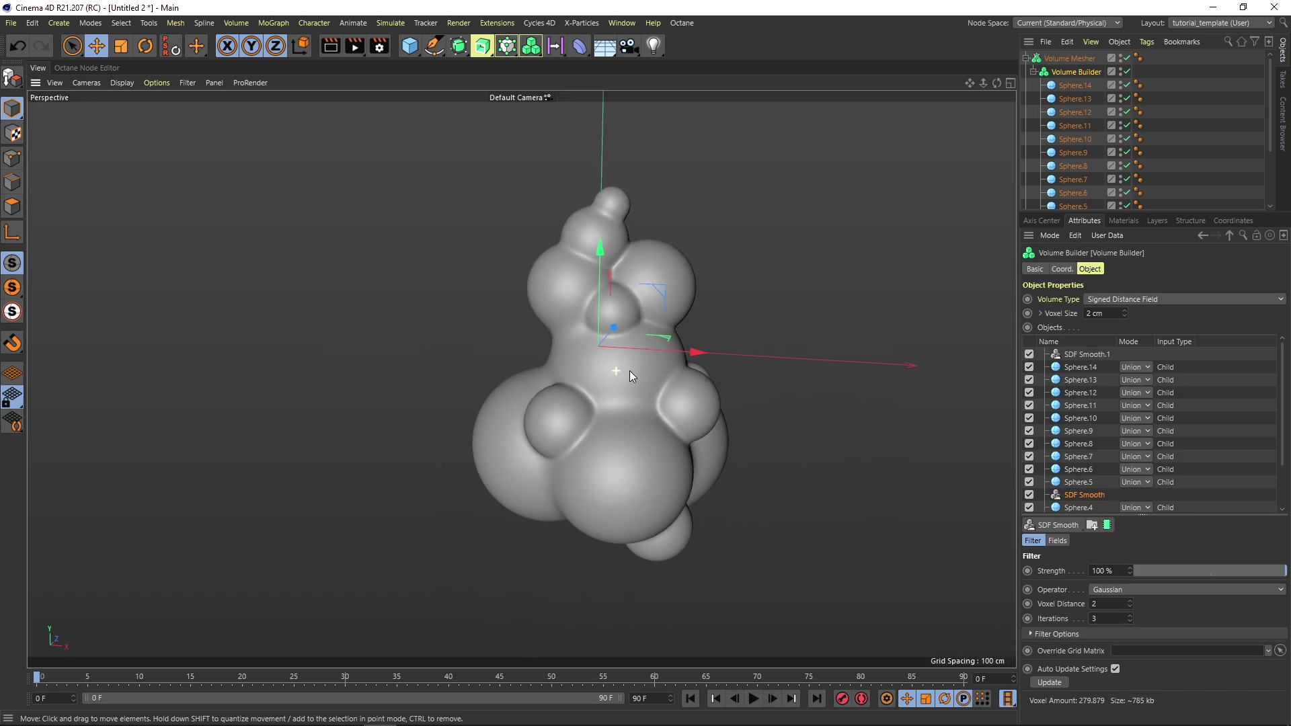
- Set the strength of the topmost SDF Smooth filter to 20 %
left_click(1100, 356)
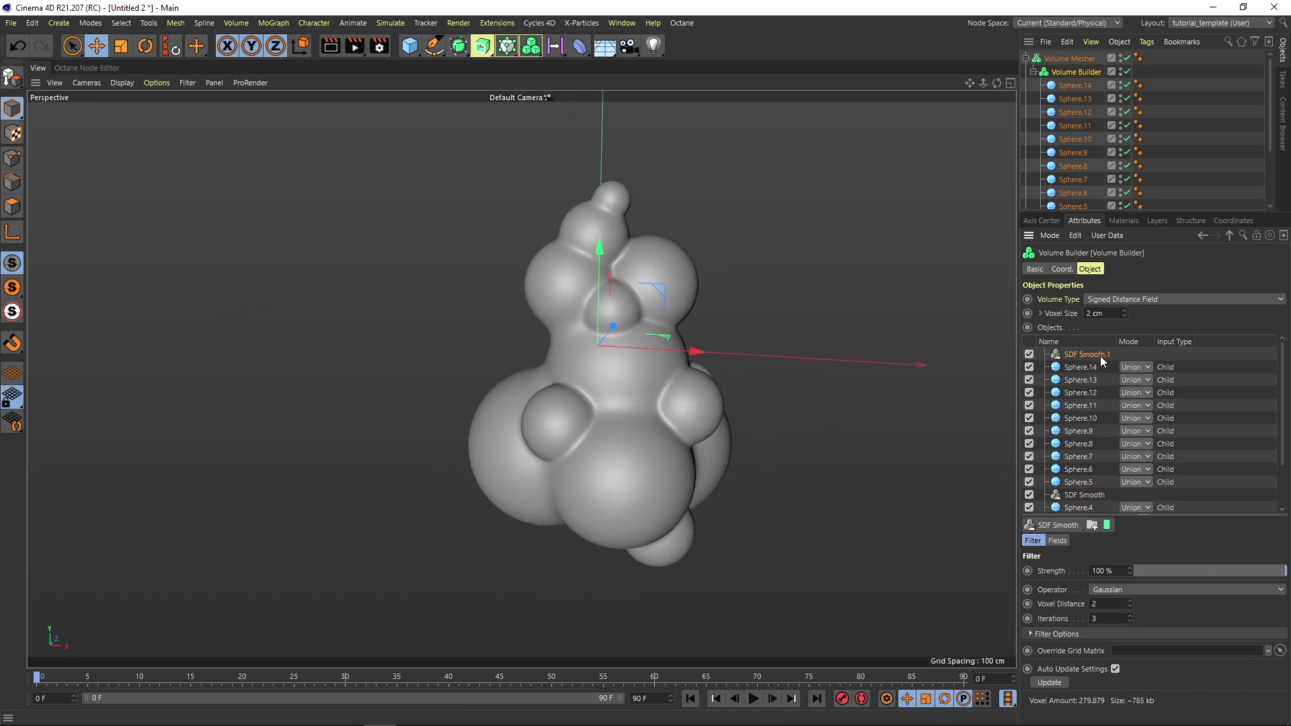
double_click(1112, 571)
type("20")
key("Return")
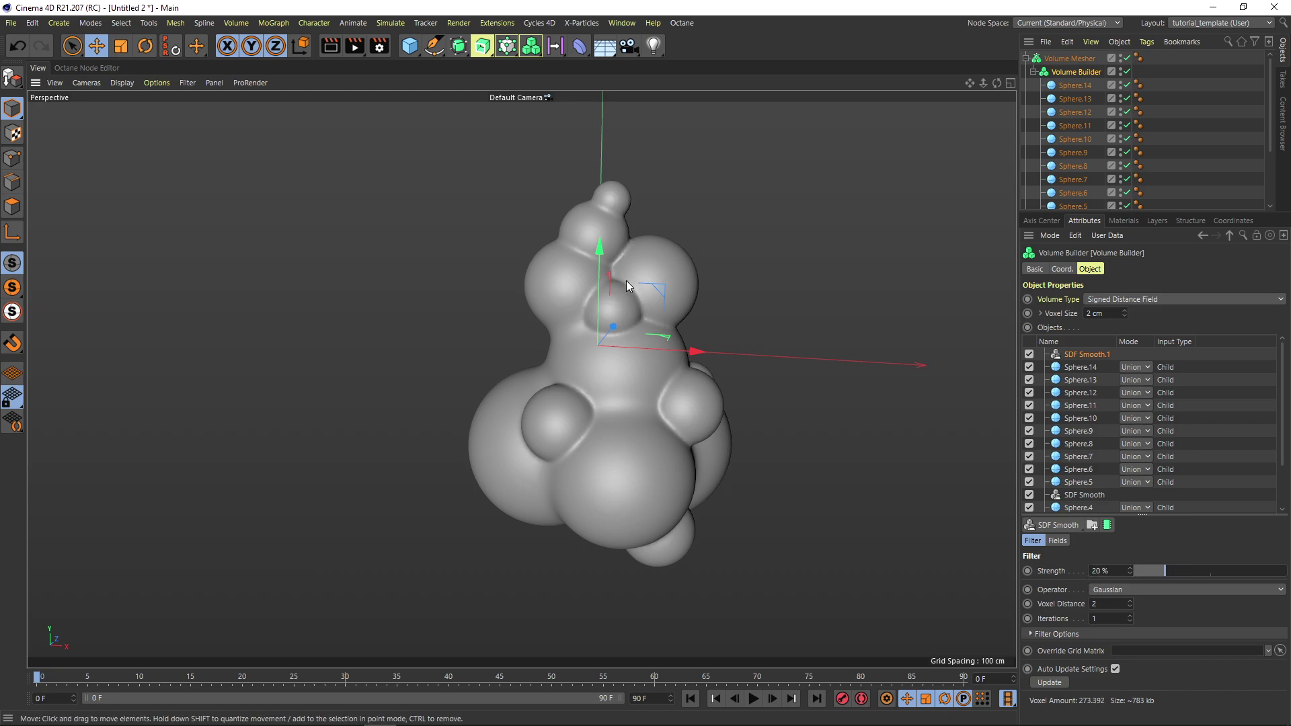
- Examine the blended sphere cluster from all sides for the softness of its creases
mouse_move(627, 280)
left_mouse_down("alt")
mouse_move(577, 279)
mouse_move(610, 275)
left_mouse_up("alt")
right_click_drag(610, 276, 675, 268, "alt")
left_click_drag(676, 267, 609, 269, "alt")
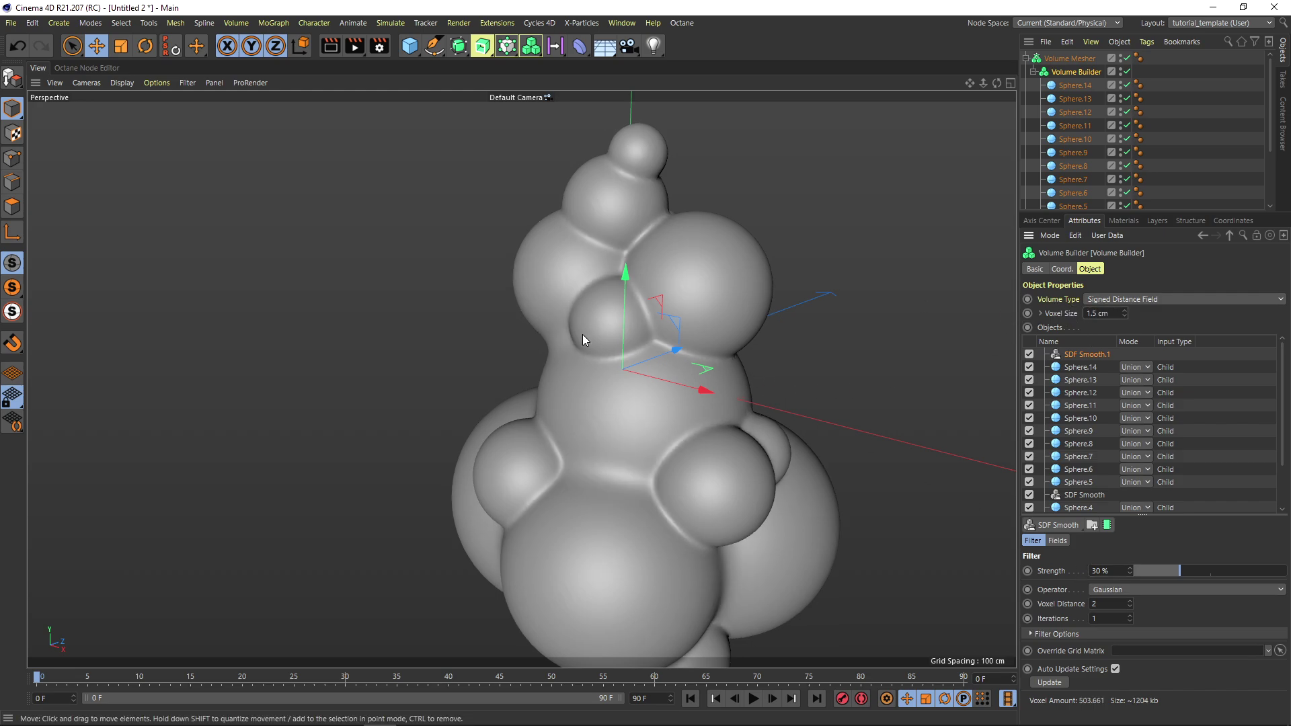
left_click_drag(583, 336, 680, 340, "alt")
right_click_drag(644, 340, 561, 352, "alt")
left_click_drag(560, 352, 820, 336, "alt")
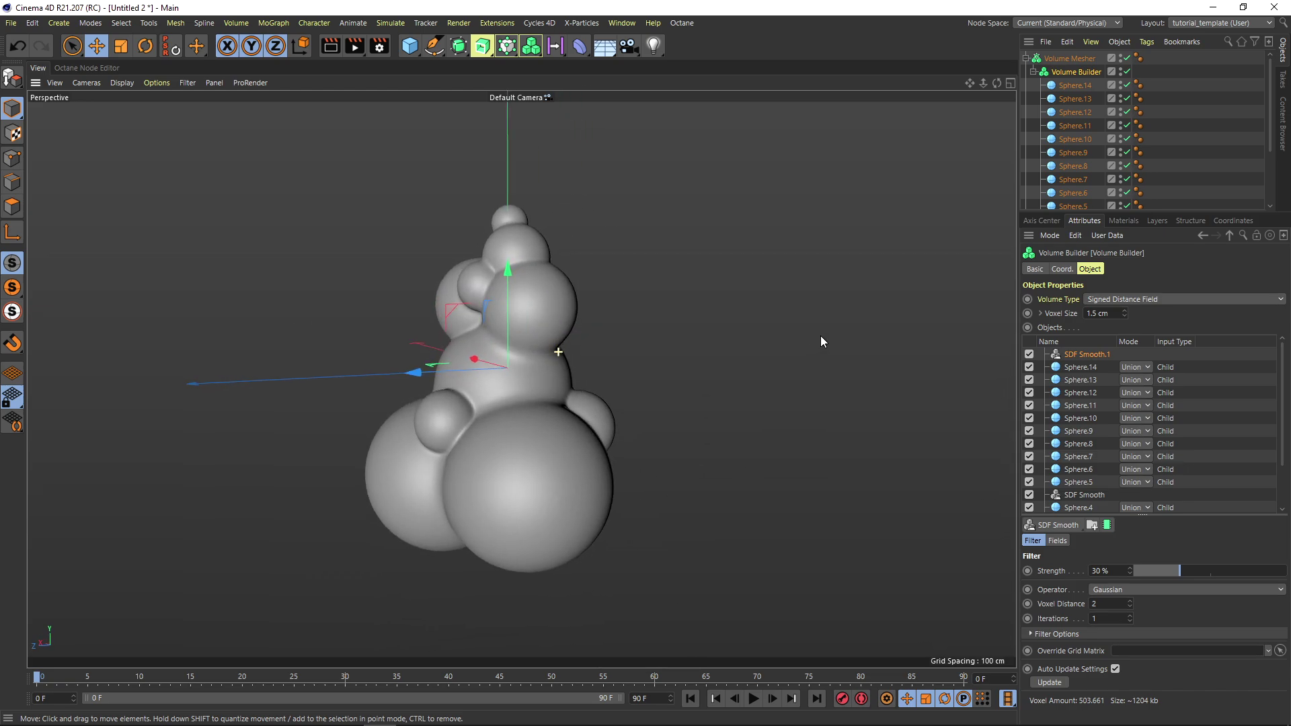
right_click_drag(504, 352, 538, 346, "alt")
left_click_drag(518, 351, 609, 349, "alt")
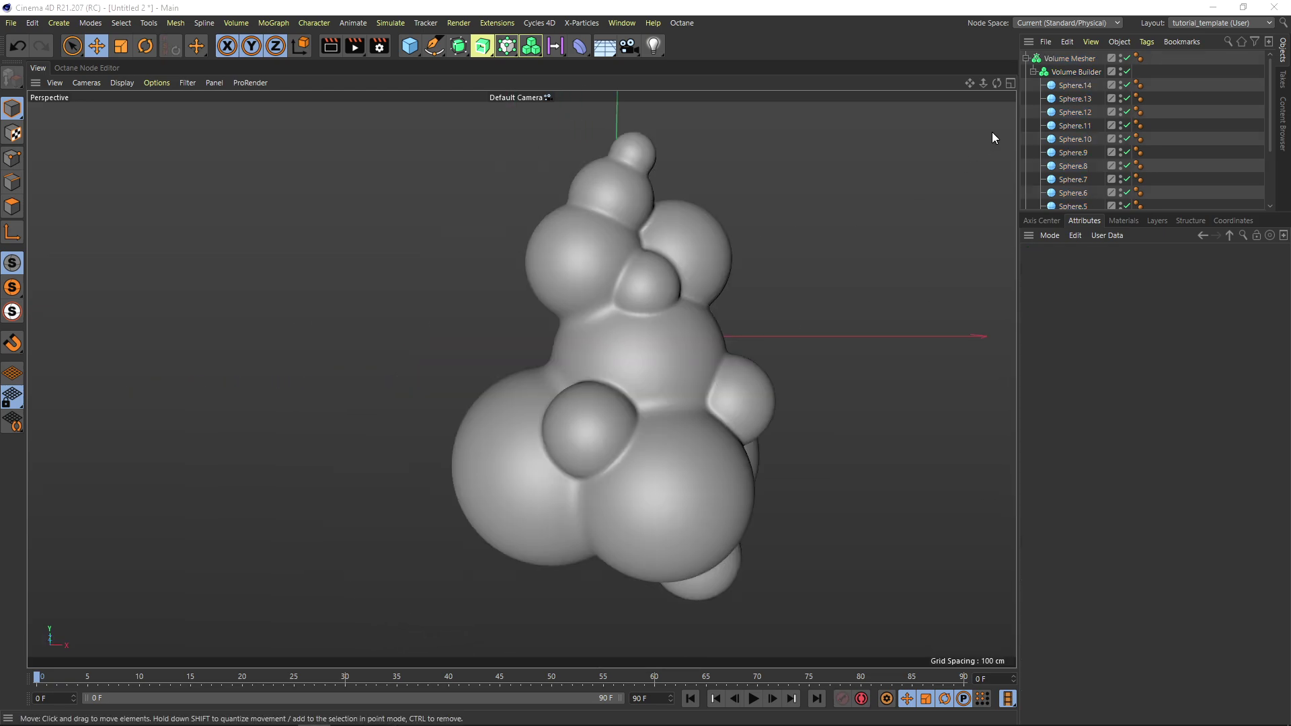
- Collapse the Volume Mesher's hierarchy and convert it into an editable polygon object
left_click(1033, 72)
left_click(1026, 60)
left_click(1083, 62)
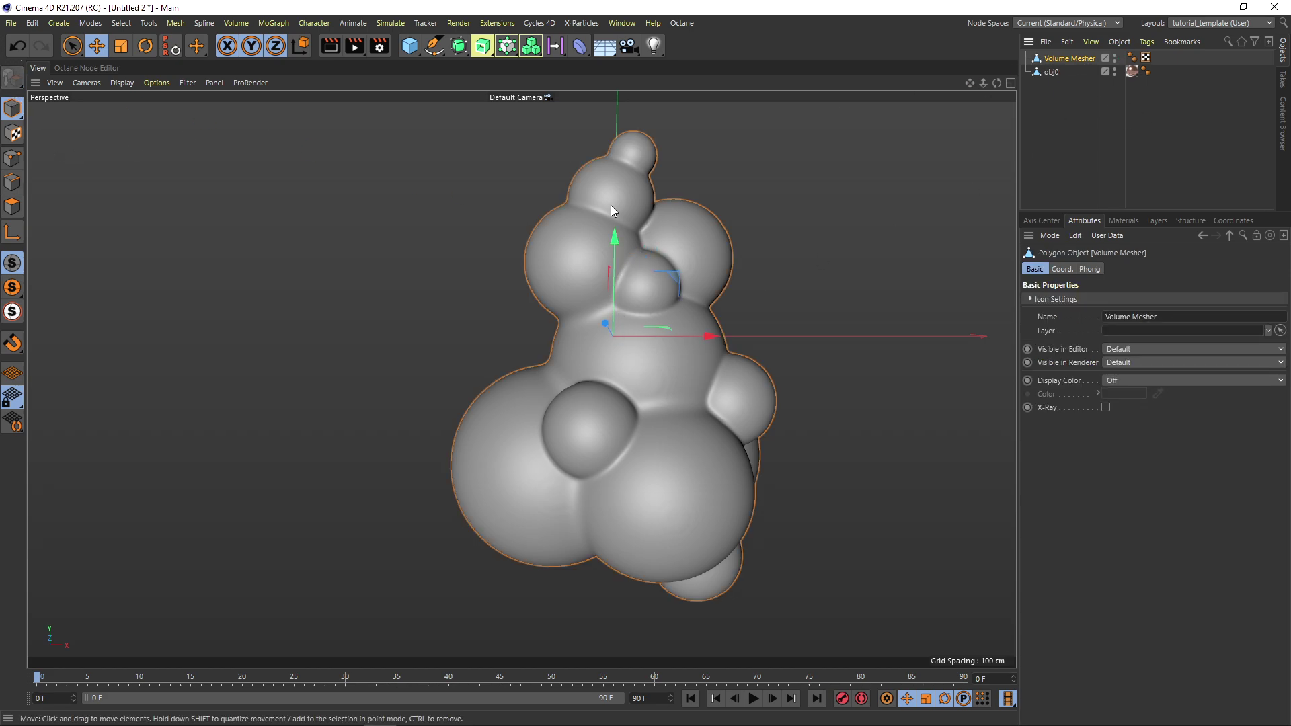
mouse_move(586, 349)
left_mouse_down("alt")
mouse_move(636, 351)
mouse_move(591, 345)
left_mouse_up("alt")
scroll(587, 341, "up", 2)
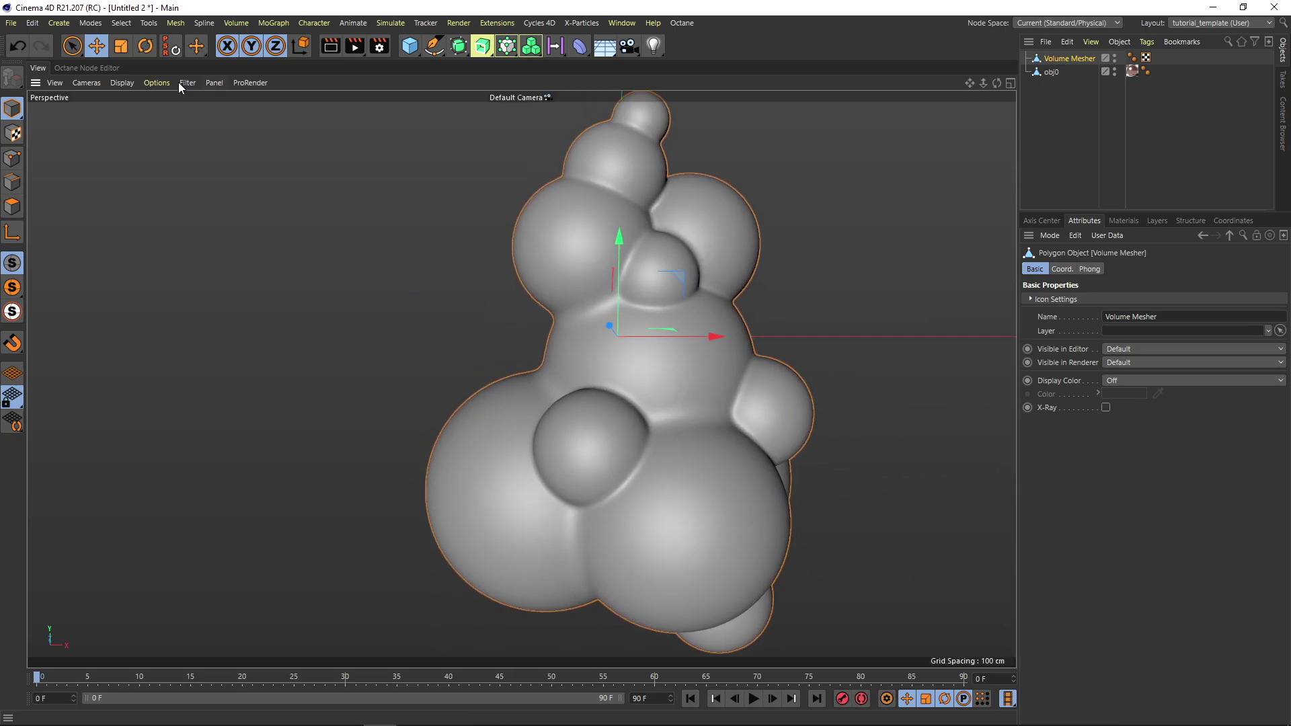
- Check the mesh density with Gouraud Shading (Lines) and return to plain Gouraud Shading
left_click(123, 82)
left_click(154, 123)
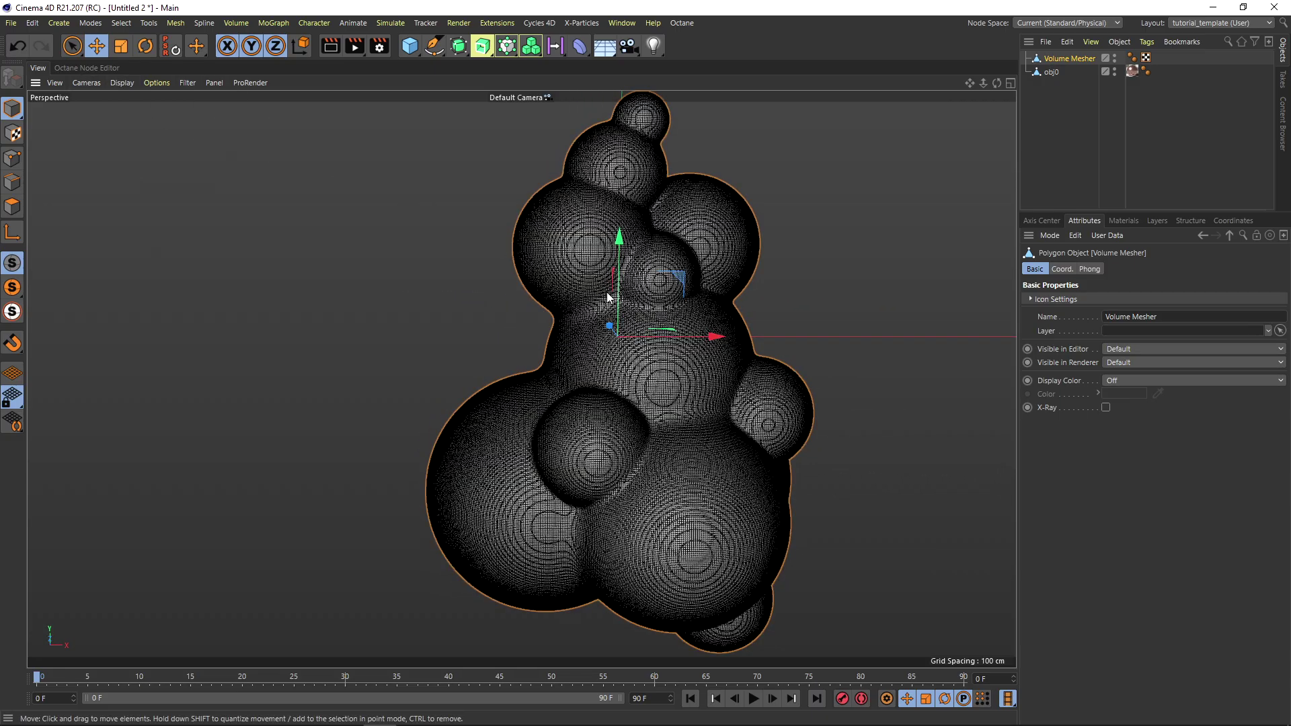
scroll(606, 292, "up", 5)
scroll(784, 251, "down", 10)
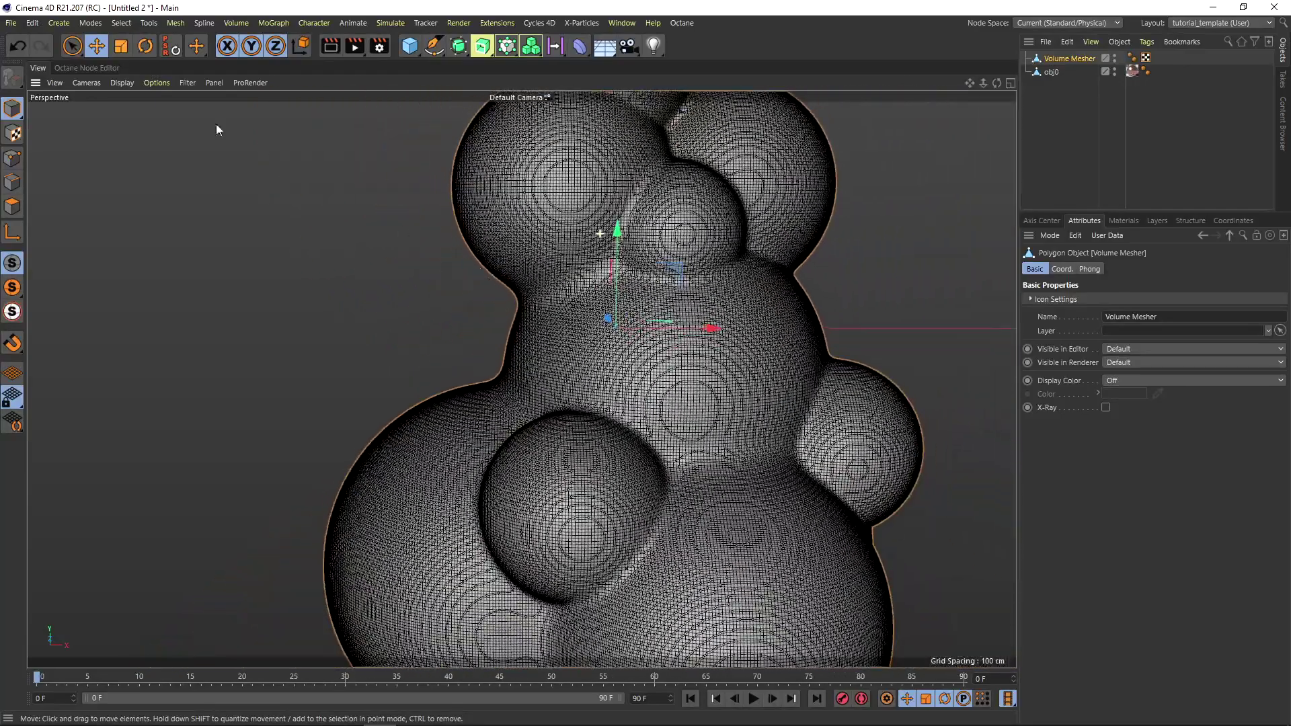
left_click(122, 82)
left_click(131, 104)
mouse_move(535, 180)
left_mouse_down("alt")
mouse_move(547, 235)
mouse_move(577, 197)
left_mouse_up("alt")
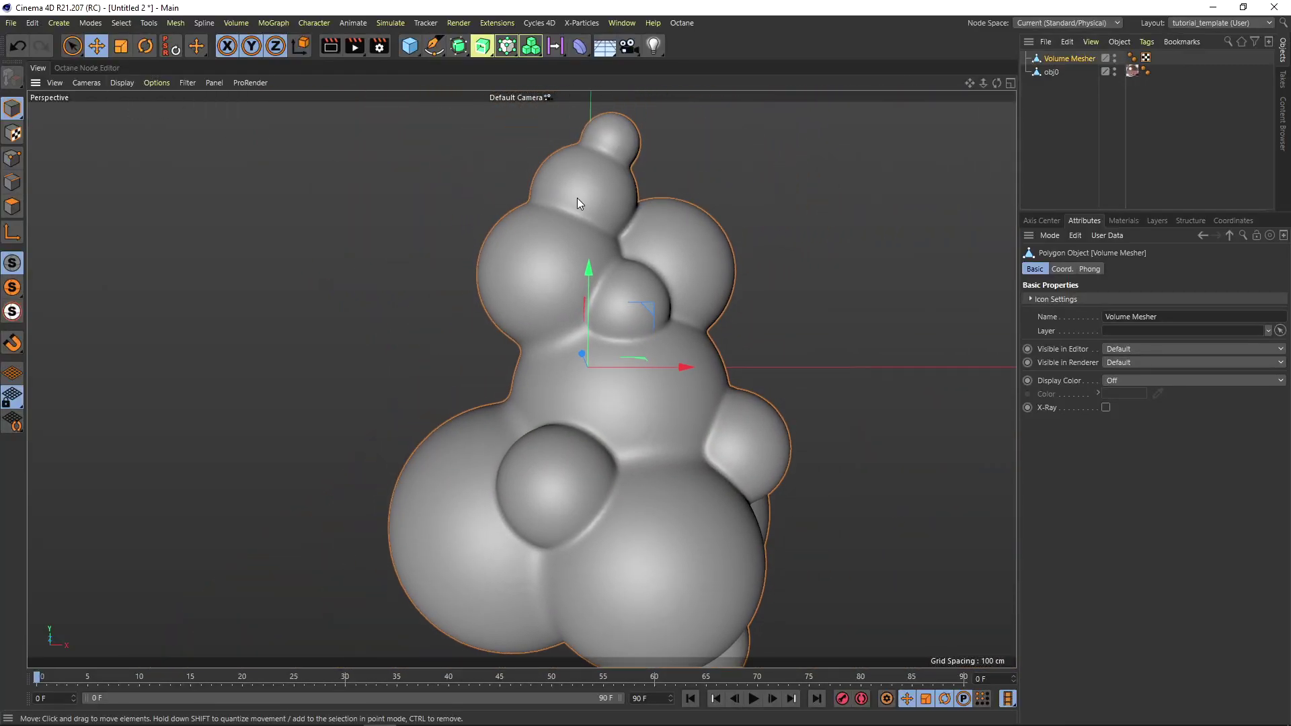
left_click_drag(545, 304, 547, 381, "alt")
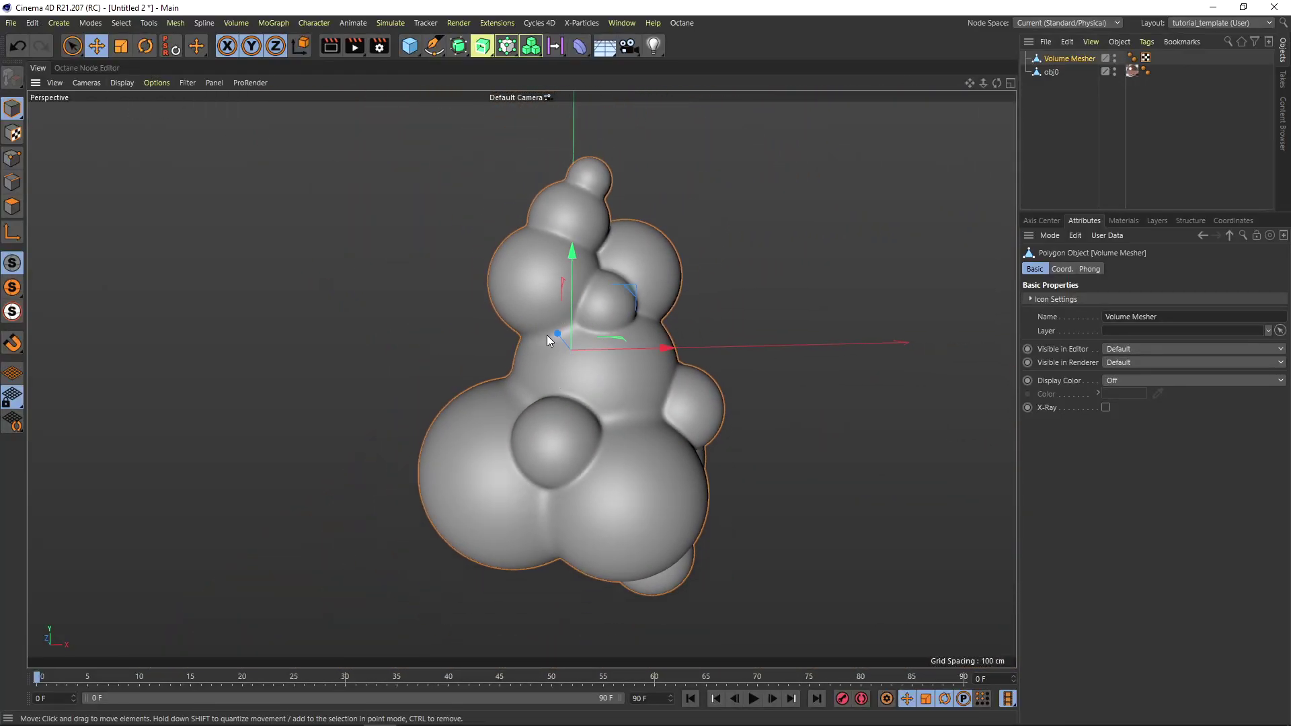
left_click(498, 23)
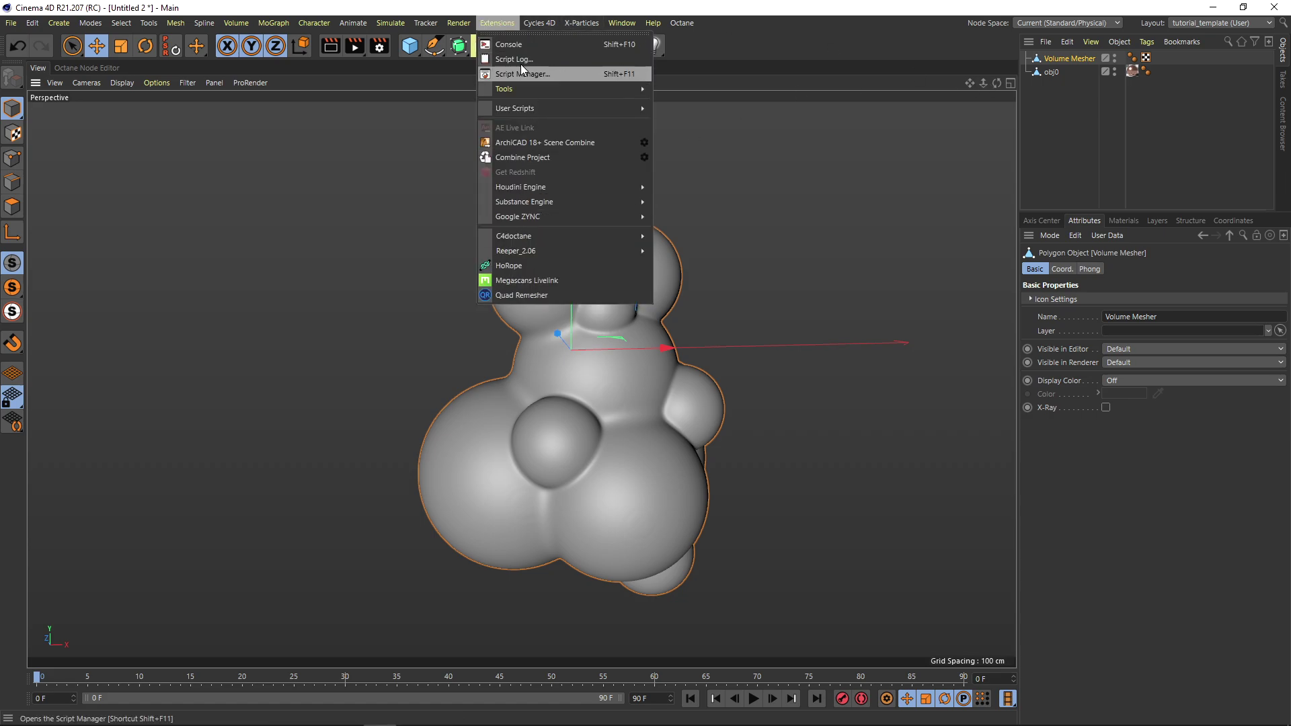
left_click(526, 295)
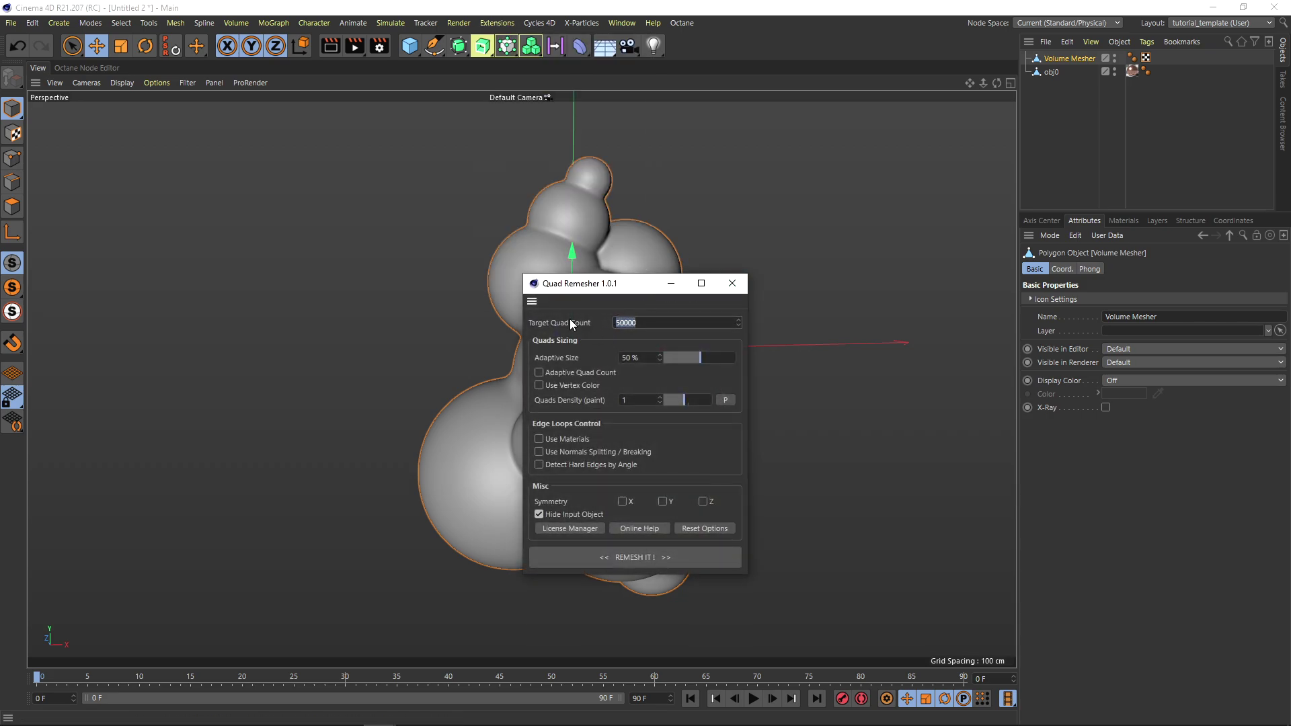
left_click(732, 283)
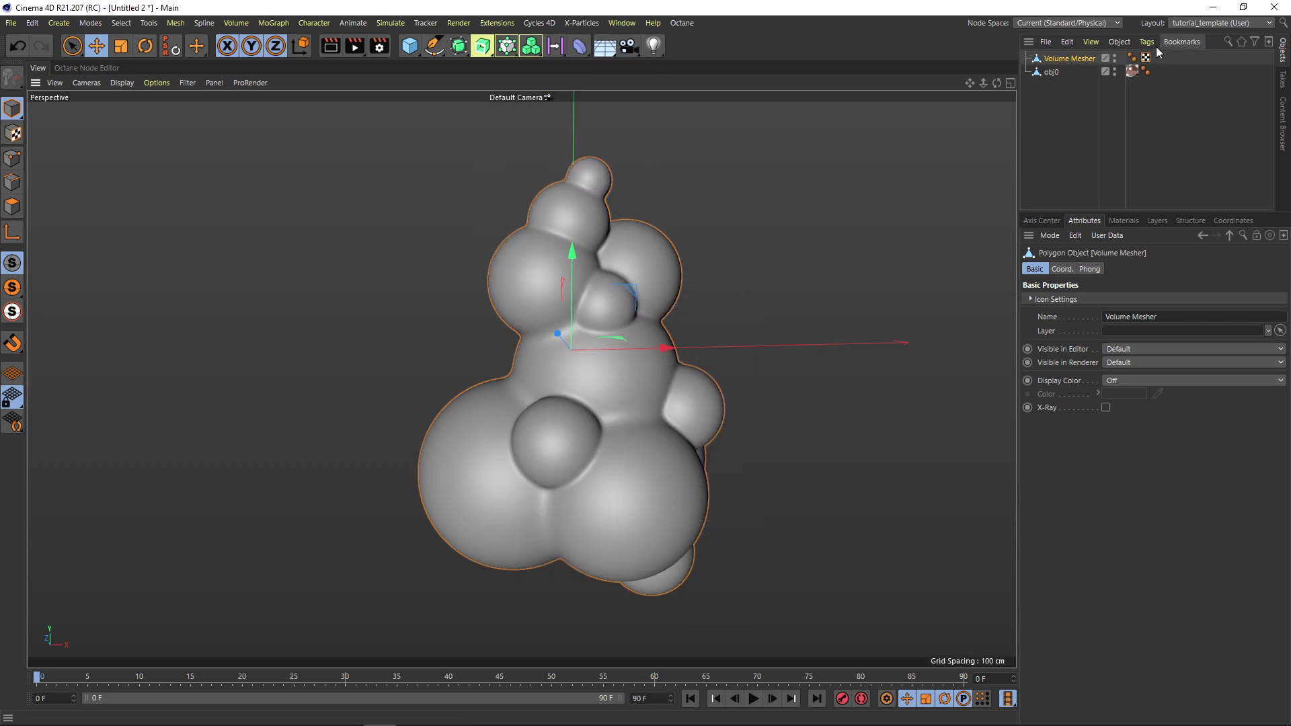
- Select all polygons of the Volume Mesher mesh and check their count
left_click(12, 207)
key("ctrl+a")
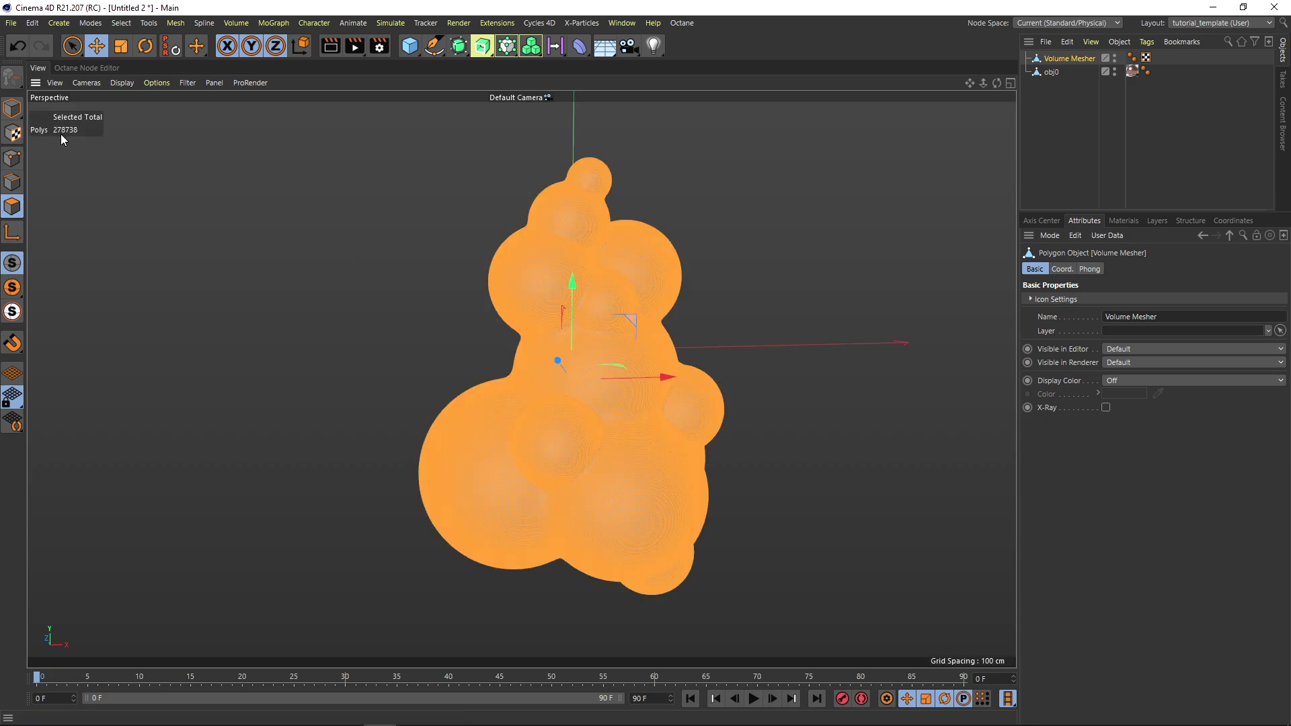
left_click(1107, 113)
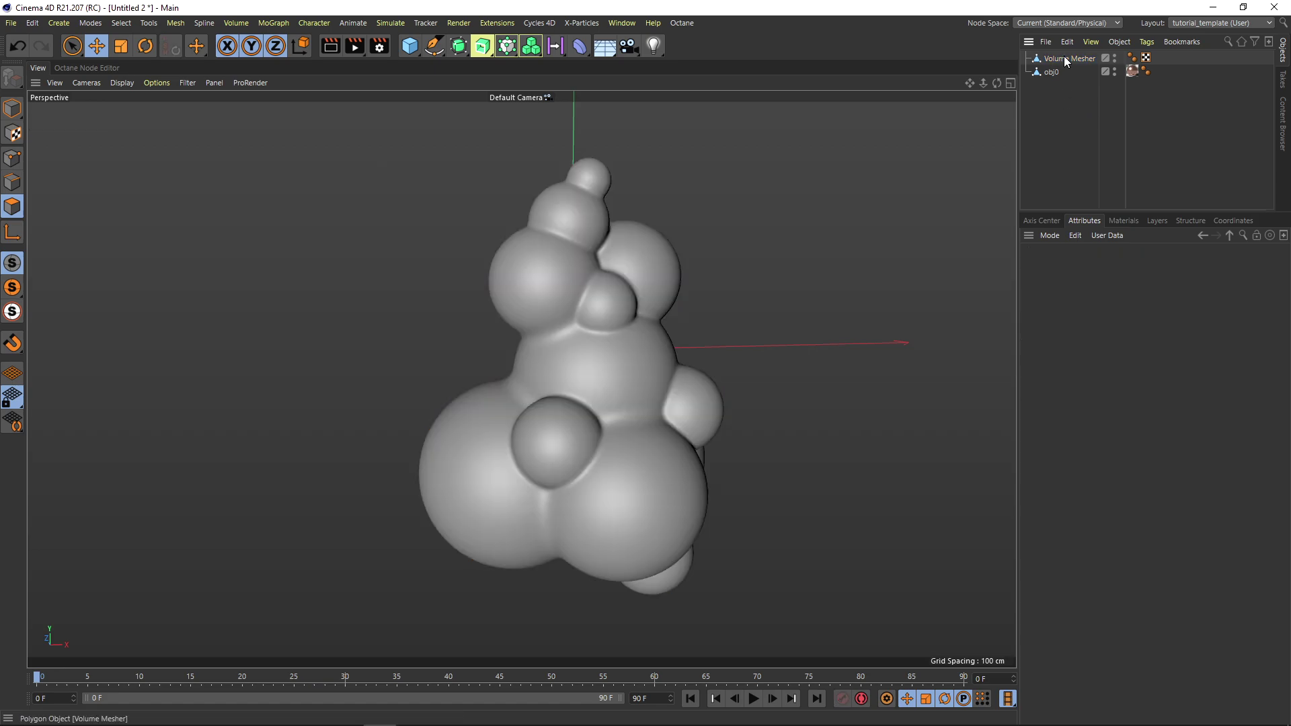
left_click(1065, 59)
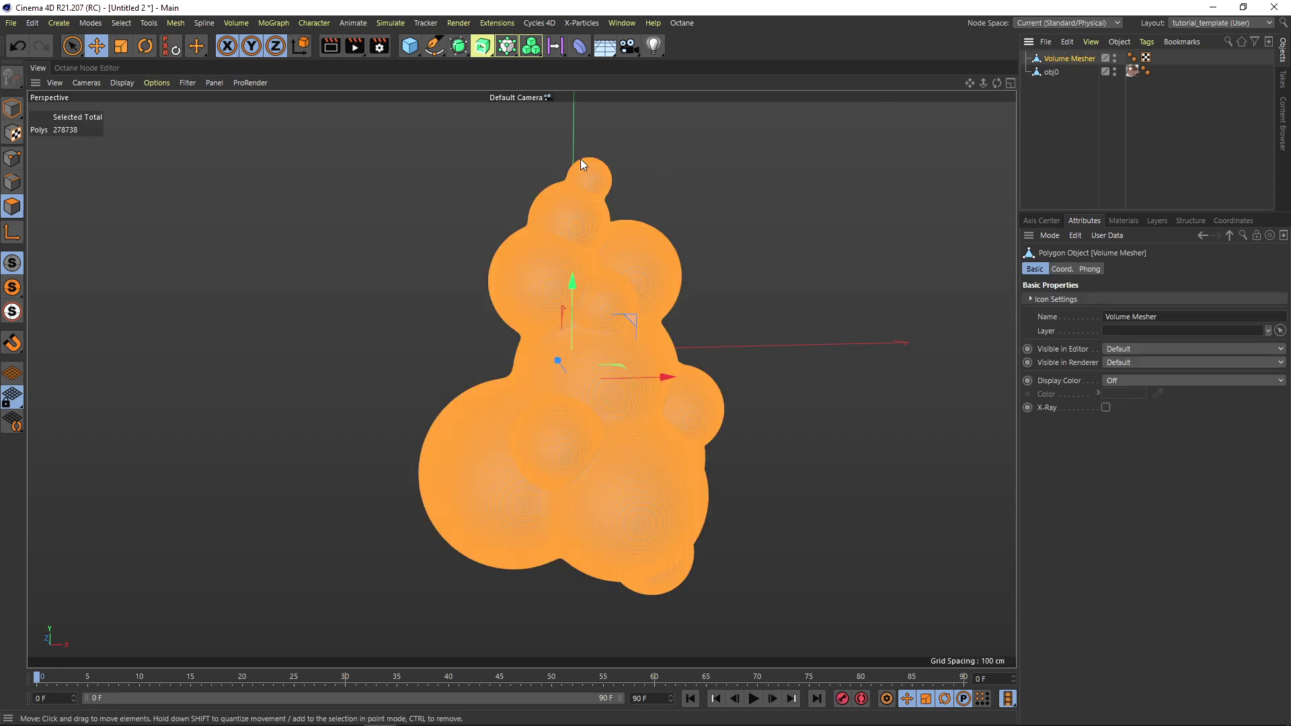
- Remesh the Volume Mesher mesh with Quad Remesher at a target quad count of 50000 and inspect the new topology
left_click(497, 23)
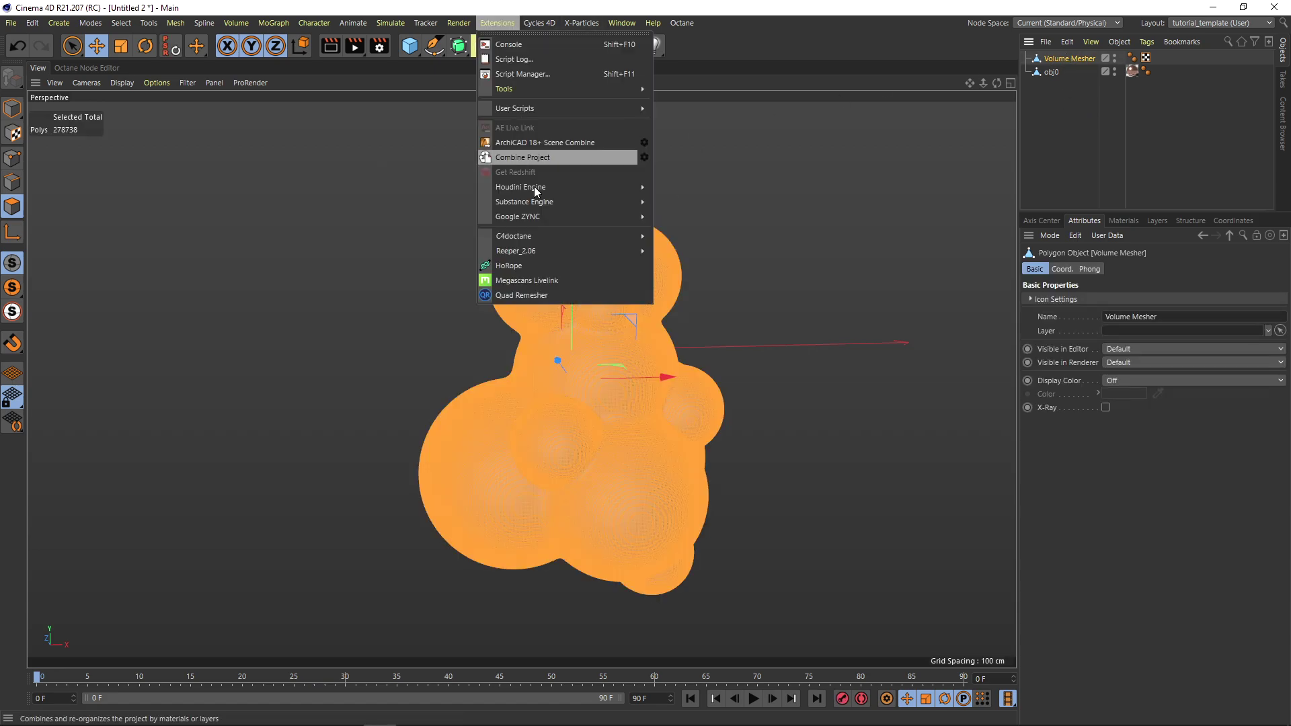
left_click(531, 296)
left_click_drag(637, 286, 388, 175)
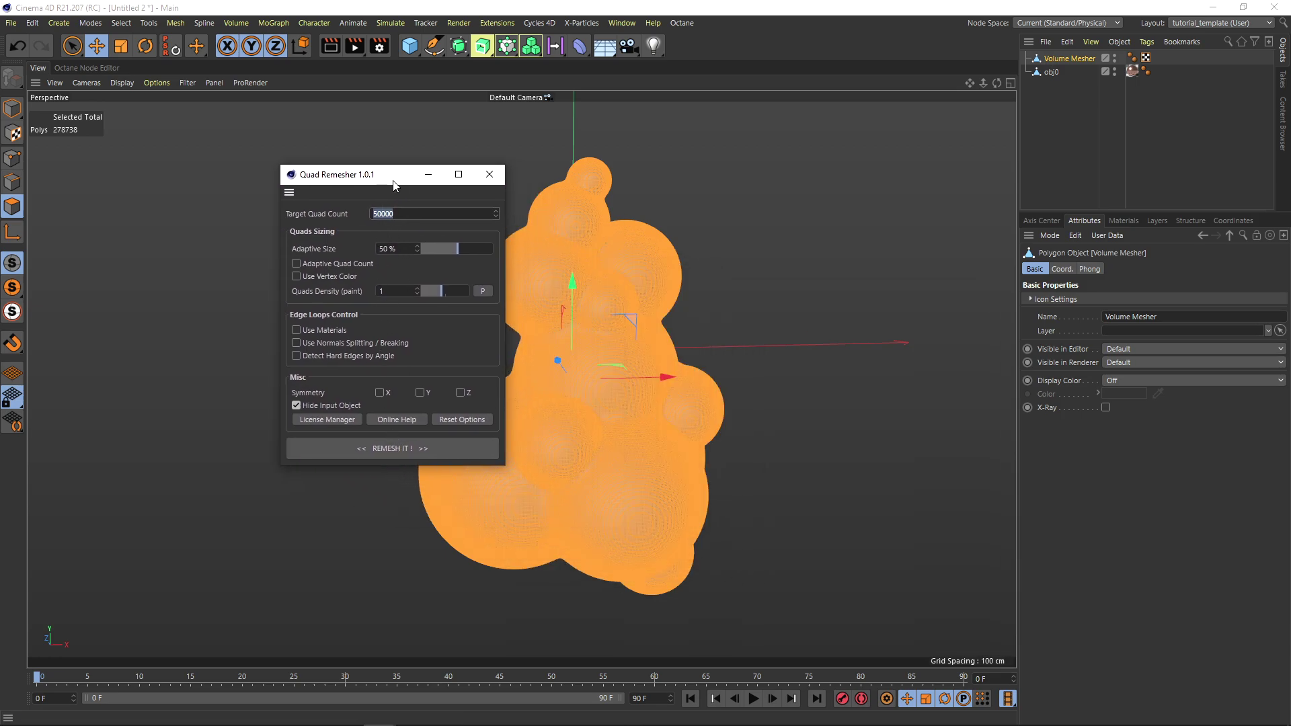
left_click(414, 457)
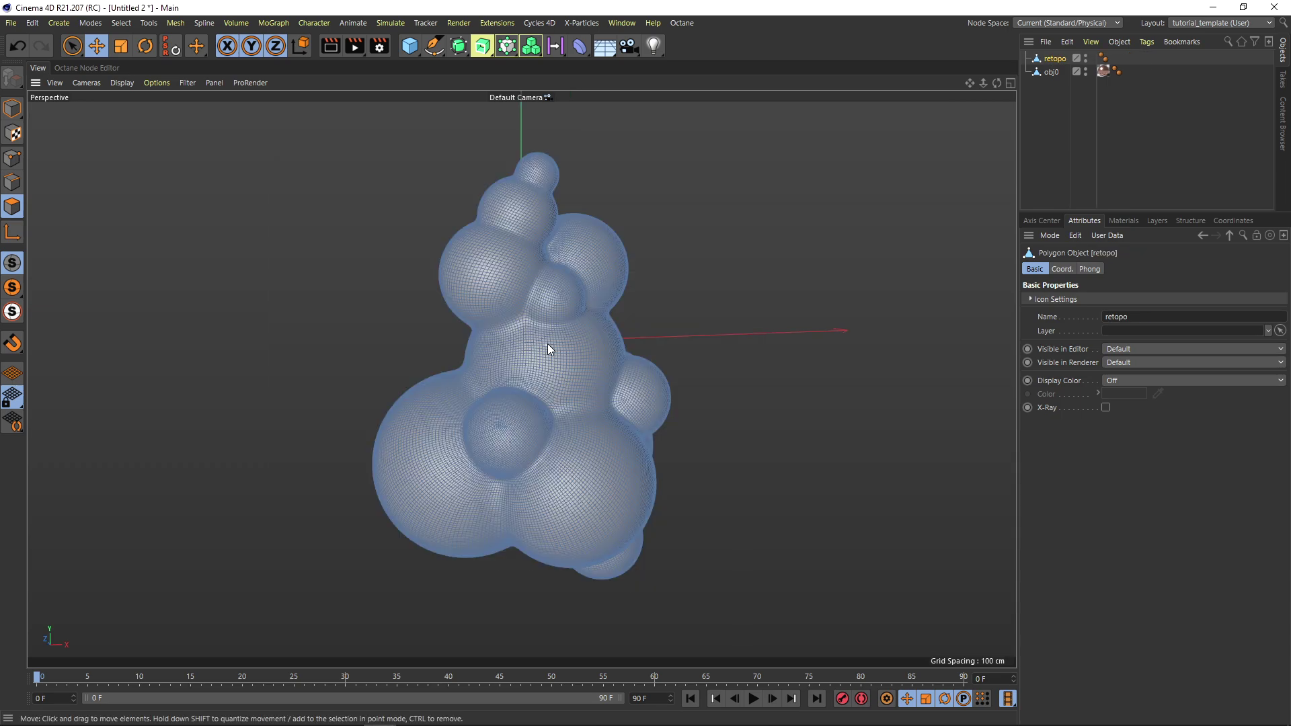
right_click_drag(547, 344, 710, 299, "alt")
middle_click_drag(435, 225, 498, 336, "alt")
scroll(494, 329, "down", 6)
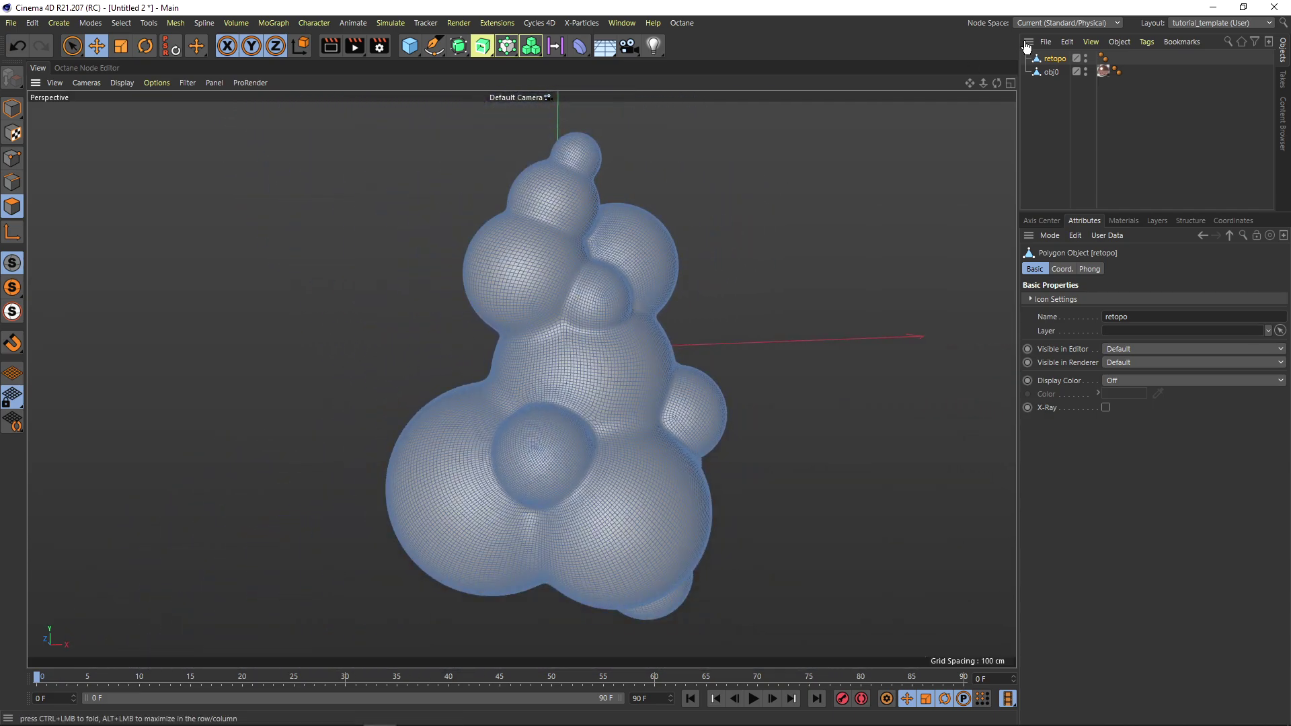
left_click(918, 146)
mouse_move(601, 264)
left_mouse_down("alt")
mouse_move(620, 280)
mouse_move(587, 284)
mouse_move(541, 316)
mouse_move(571, 327)
mouse_move(531, 337)
mouse_move(567, 340)
mouse_move(526, 340)
mouse_move(548, 339)
left_mouse_up("alt")
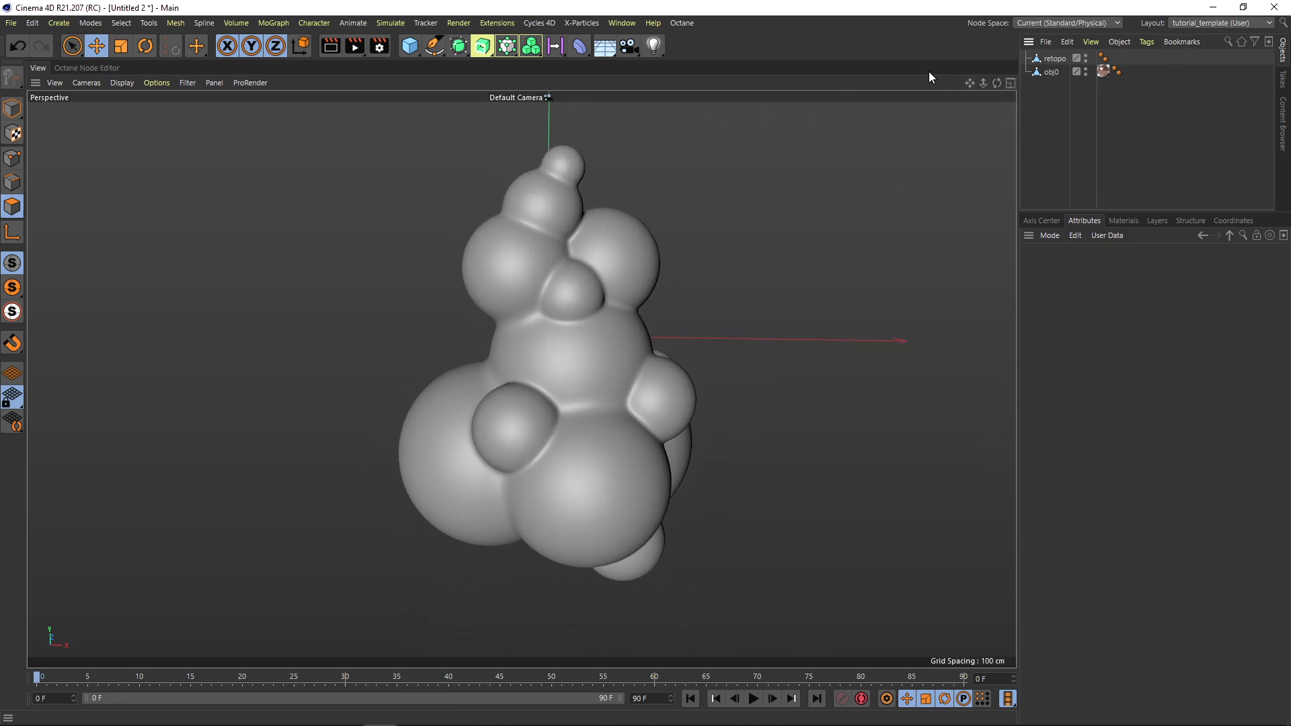
- Open the Octane Live Viewer, dock it beside the perspective viewport and give it the wider share of the space
left_click(681, 23)
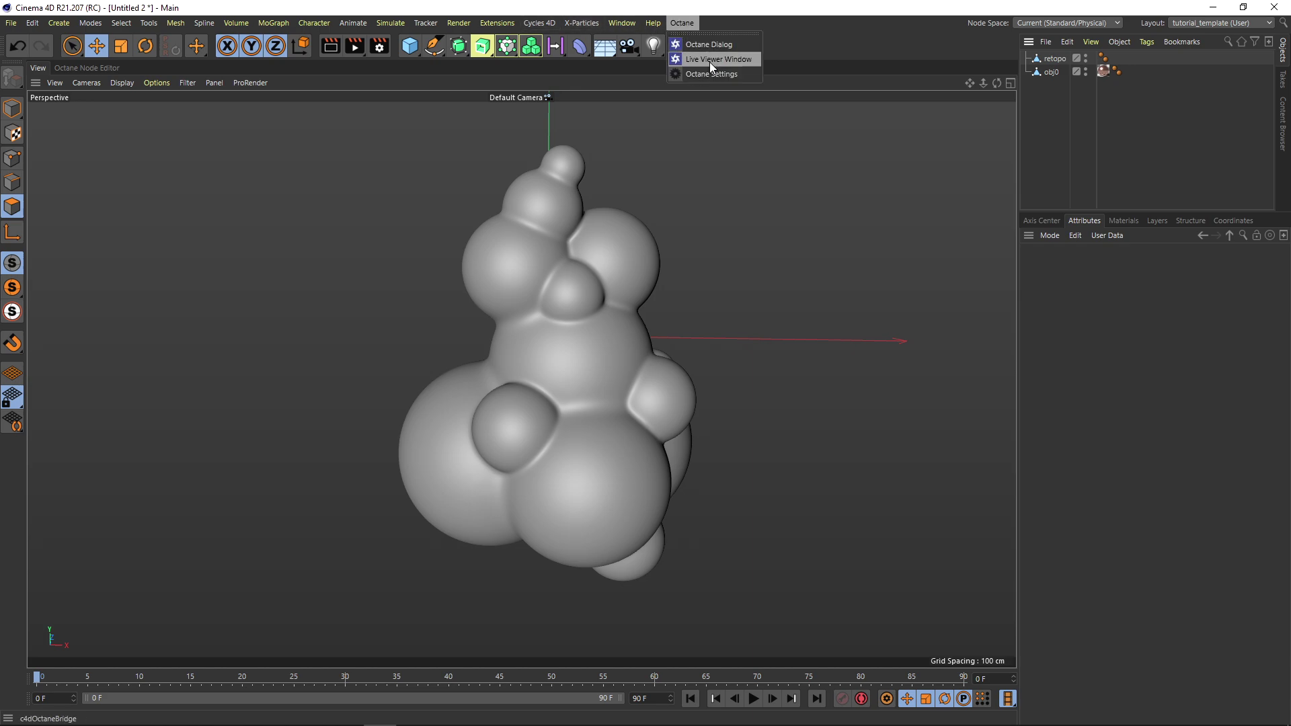
left_click(708, 62)
left_click_drag(280, 144, 999, 150)
left_click_drag(520, 199, 456, 215)
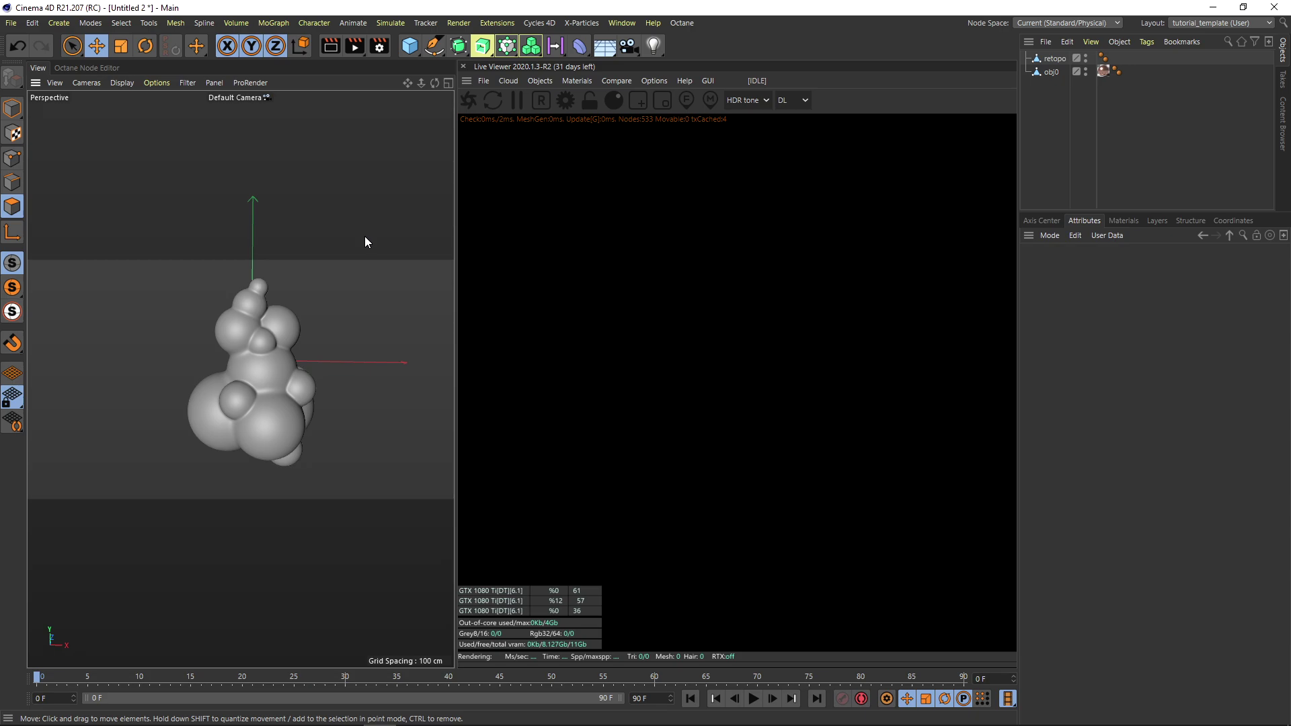
- Set the tinted border opacity to 0% in the perspective viewport's view settings and widen the Live Viewer
key("shift+v")
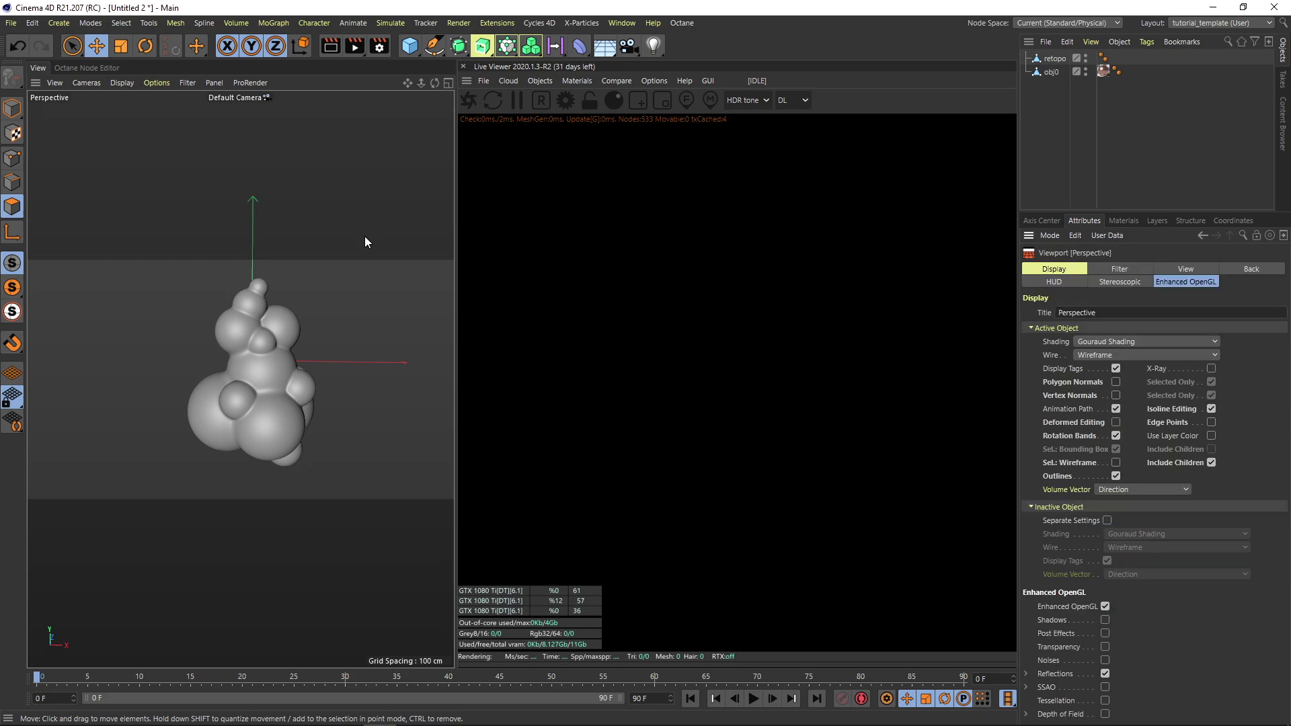
left_click(1185, 268)
type("0")
key("Return")
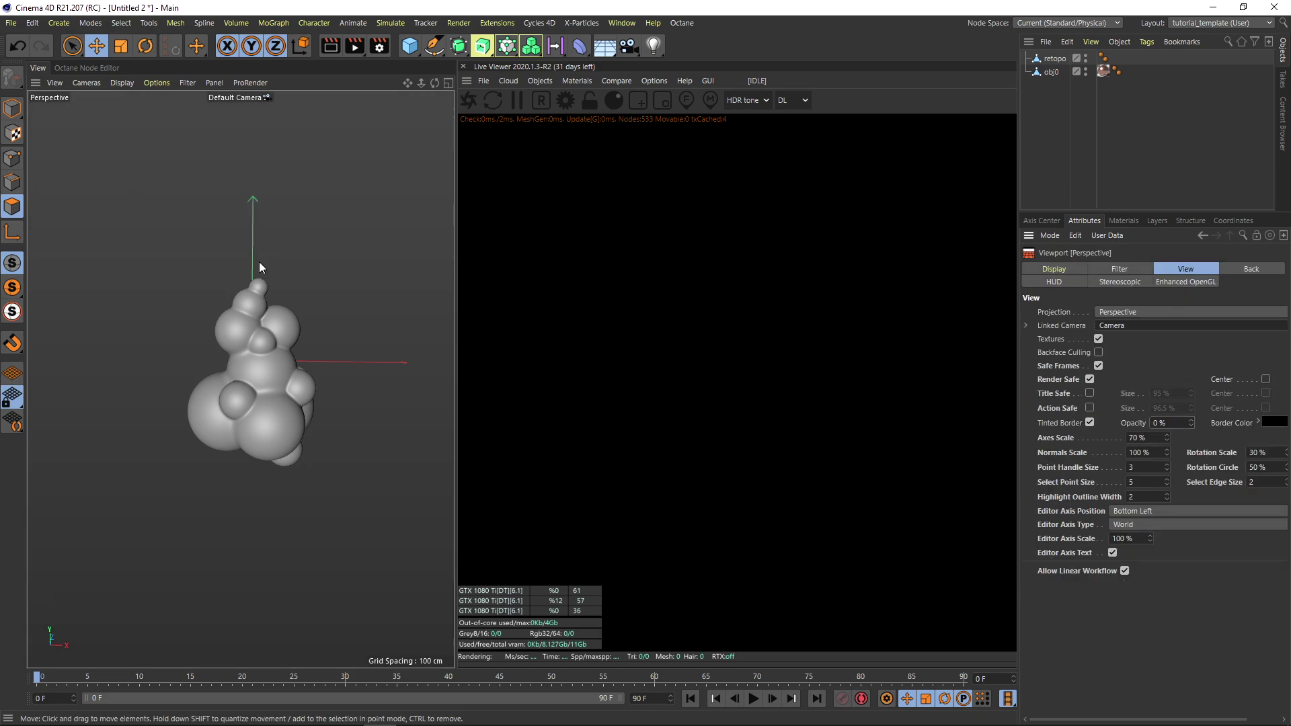
left_click_drag(457, 283, 418, 283)
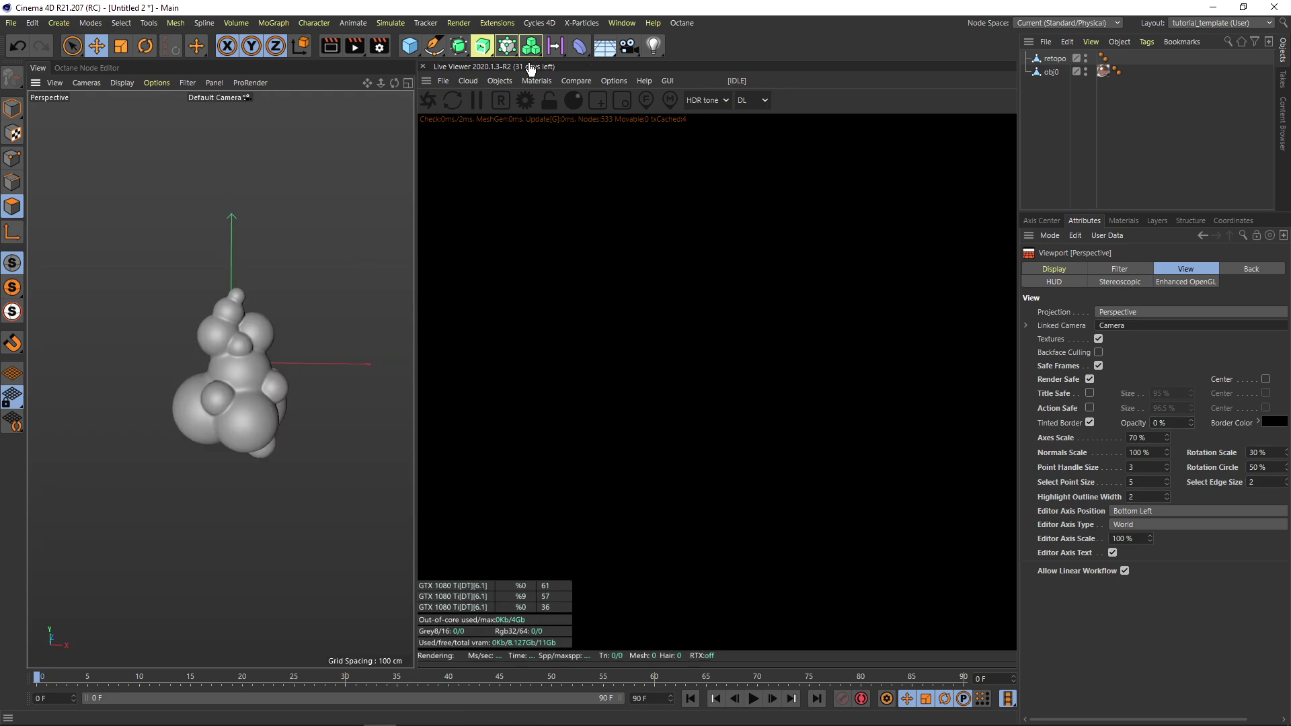
- Start the Octane live render of the bubble mesh and switch the render kernel to path tracing (PT)
left_click(428, 100)
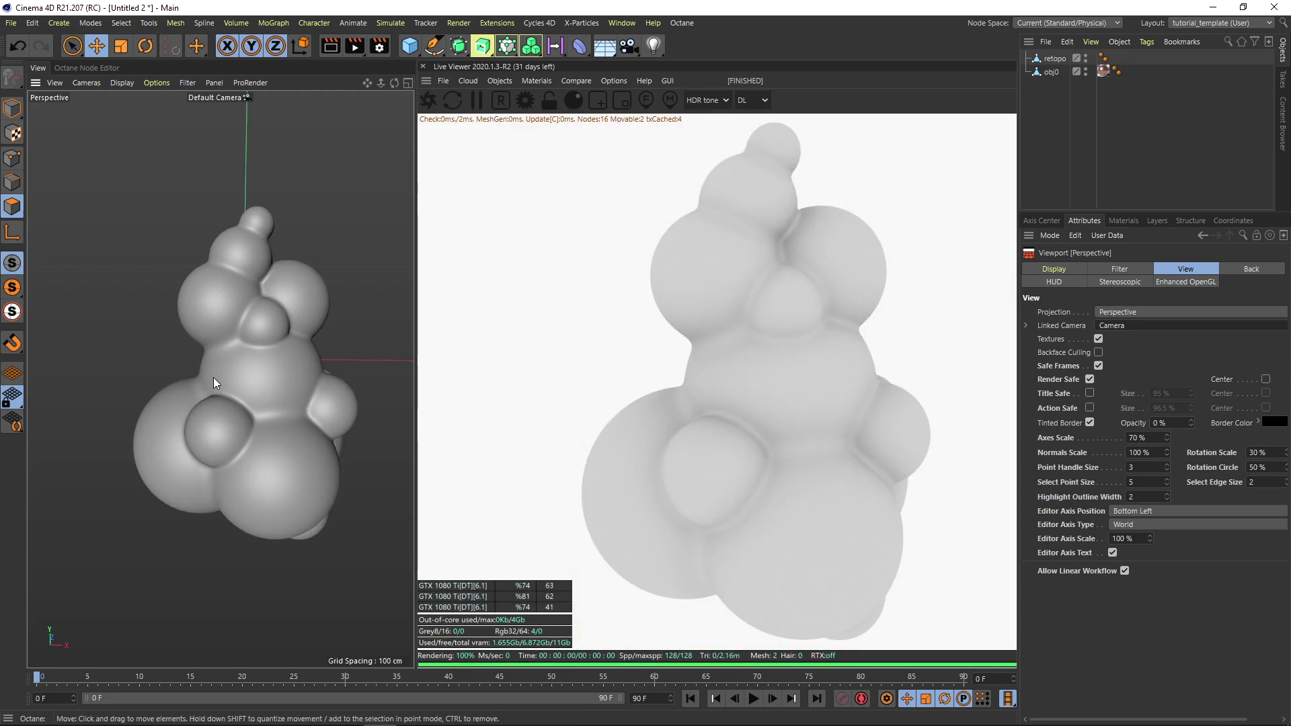
middle_click_drag(241, 373, 201, 358, "alt")
scroll(226, 353, "down", 2)
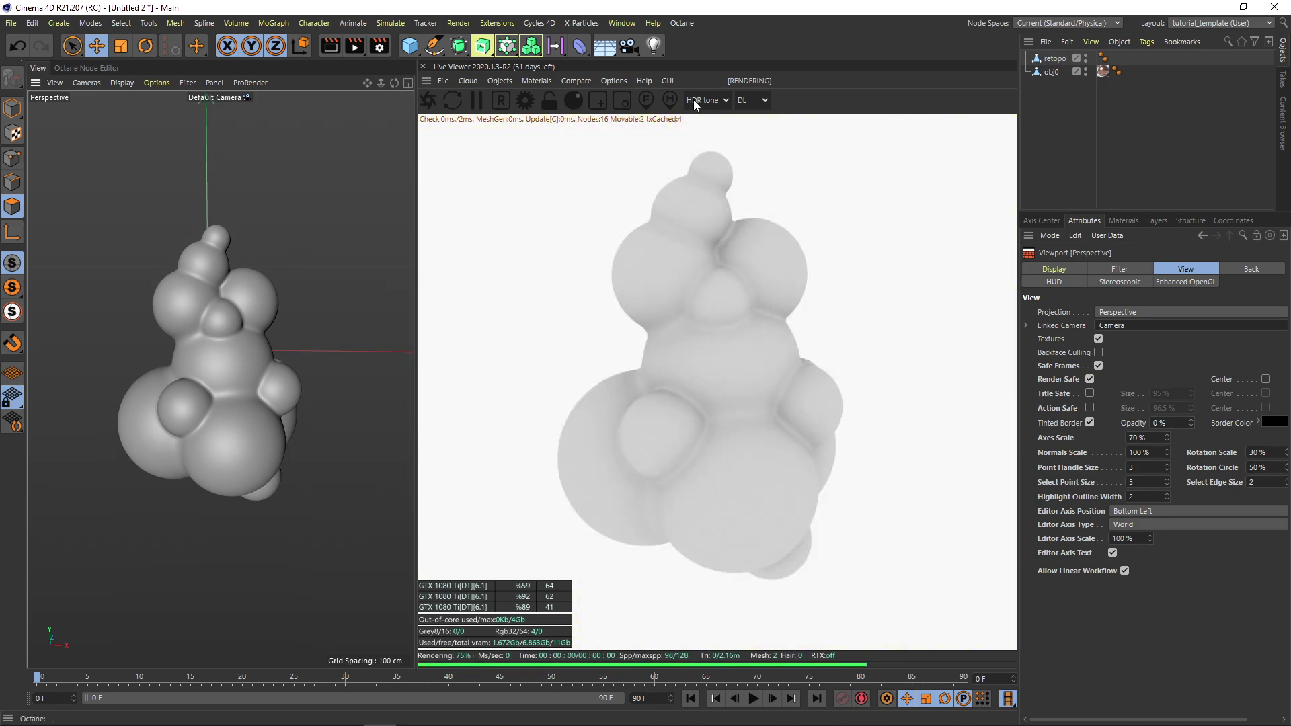
left_click(763, 100)
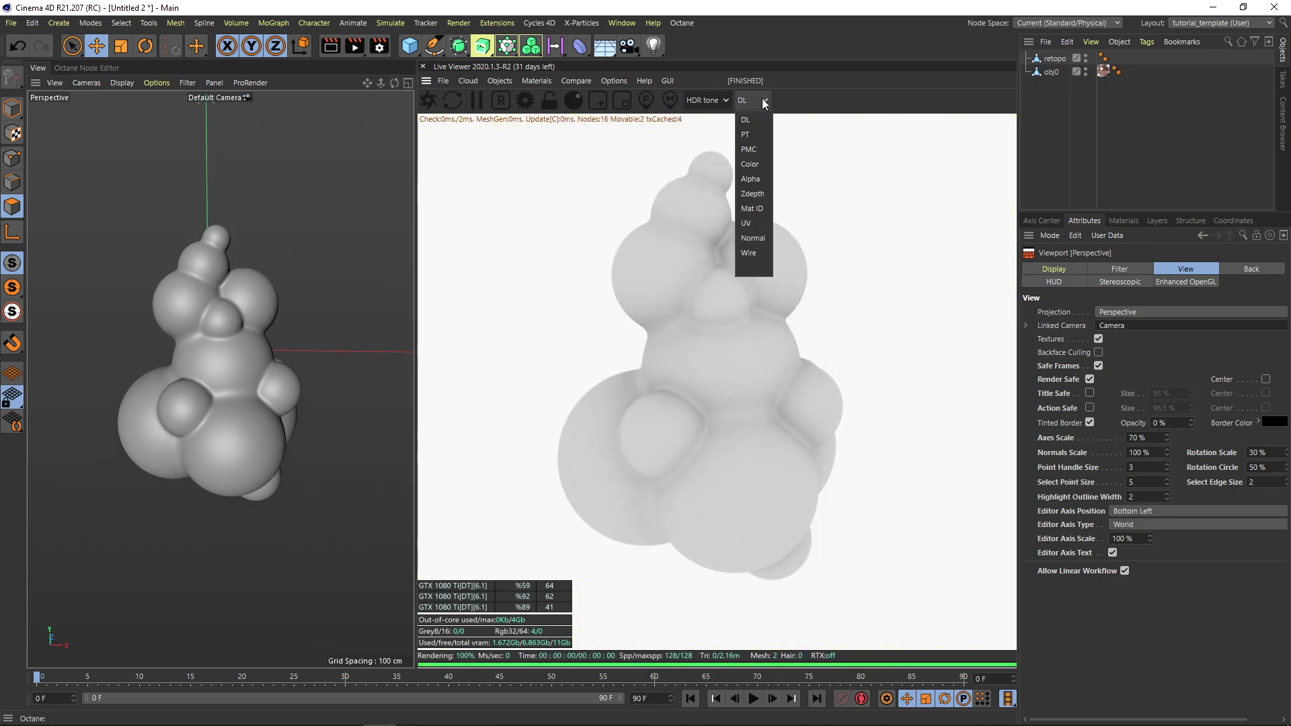
left_click(754, 135)
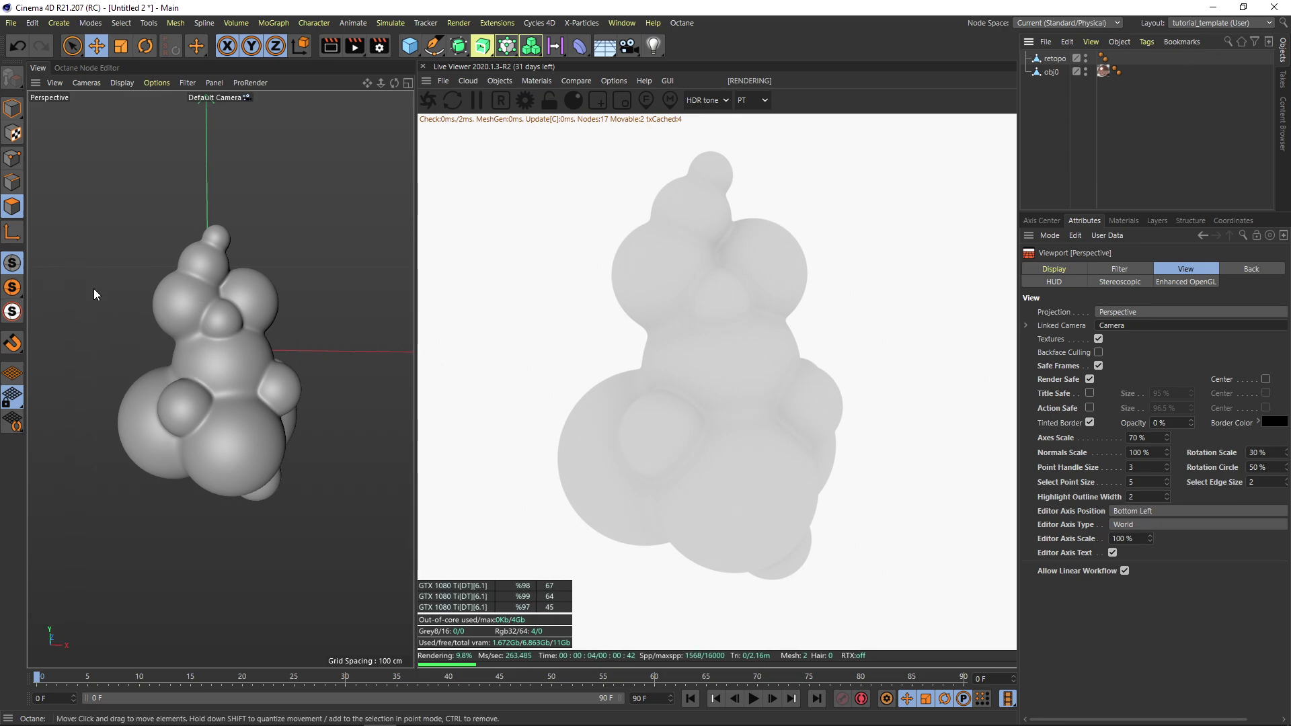
middle_click_drag(171, 341, 176, 342, "alt")
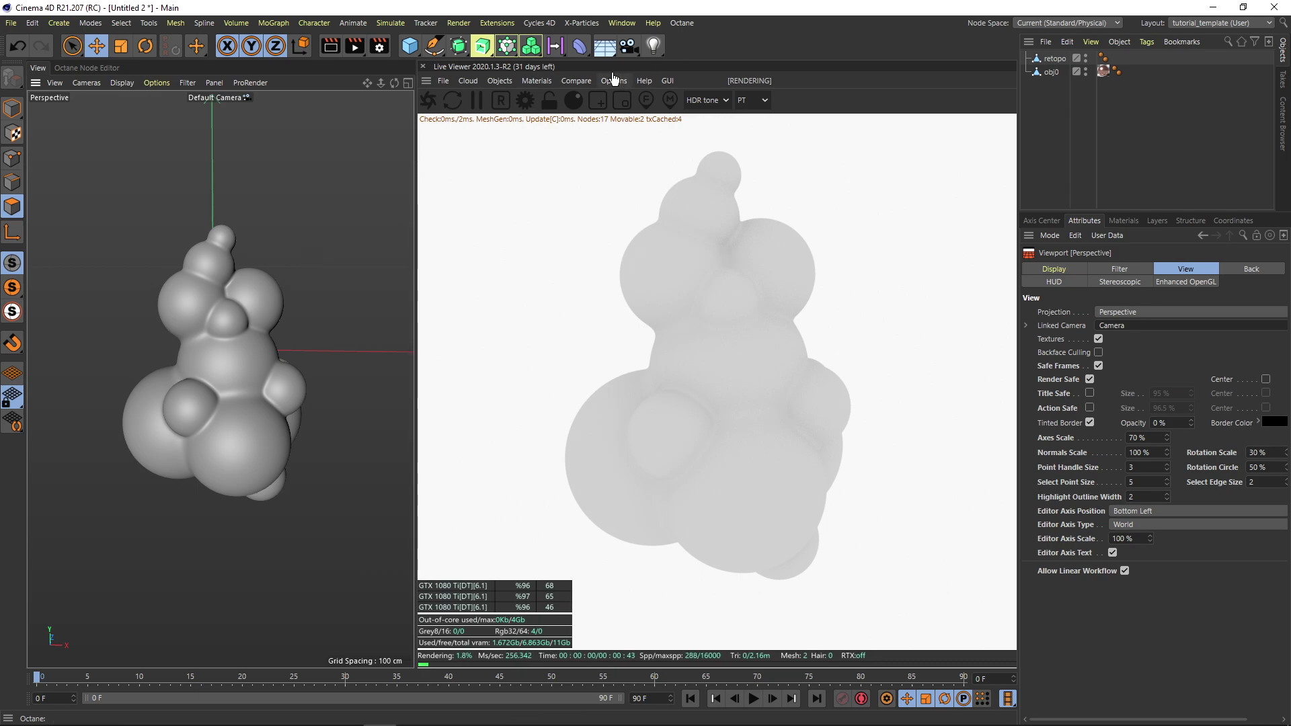
- Add an Octane camera, look through it and frame the whole bubble mesh in its view
left_click(496, 82)
left_click(517, 100)
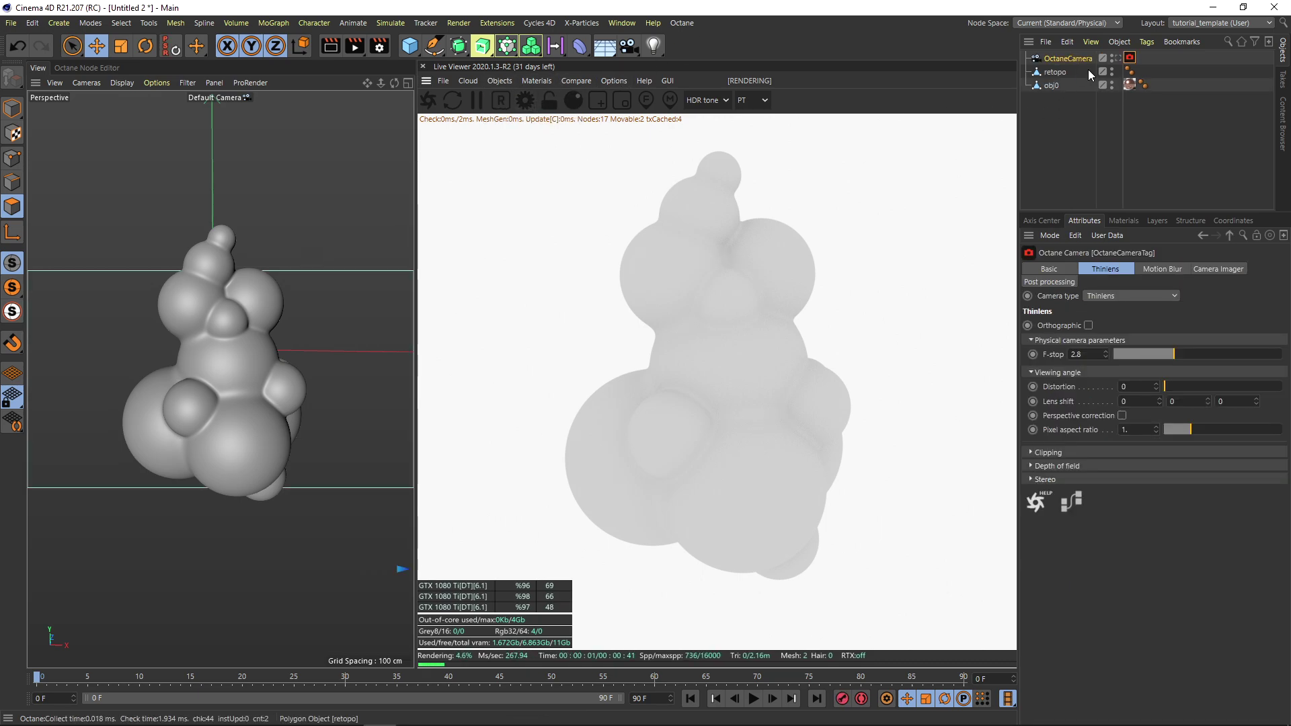
left_click(1117, 59)
left_click(1075, 59)
middle_click_drag(215, 368, 222, 368, "alt")
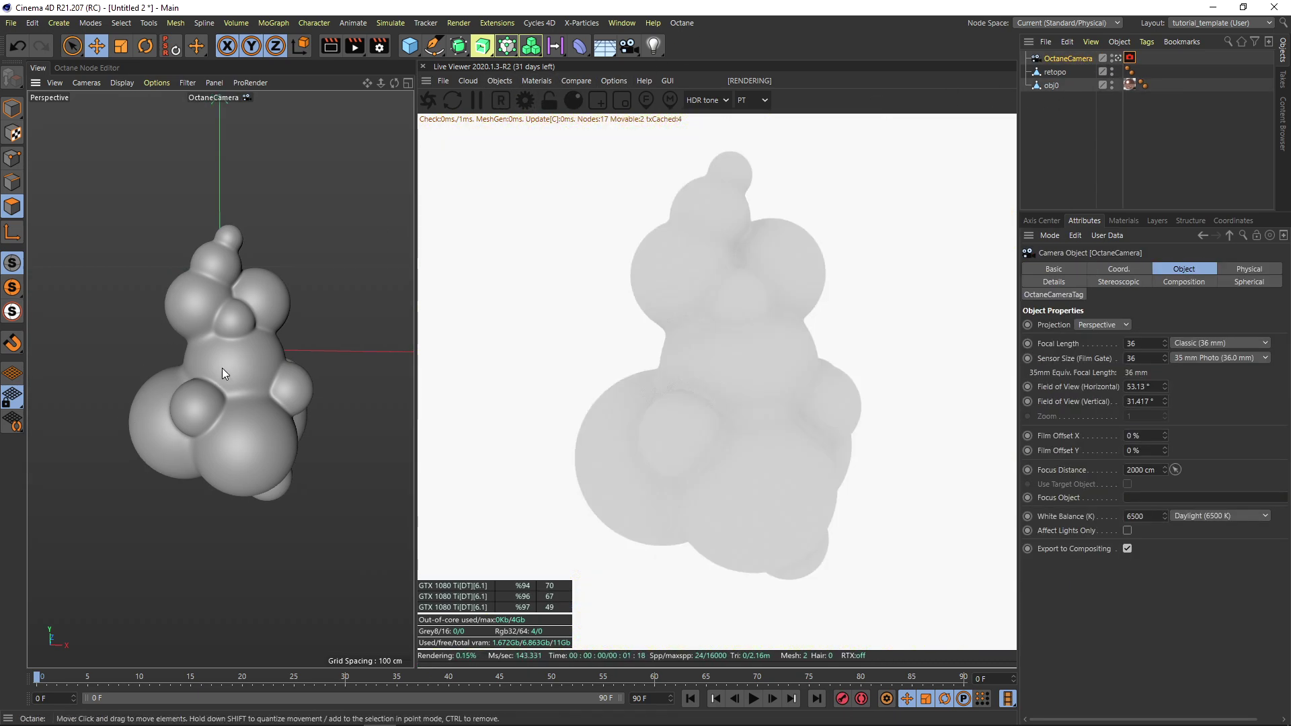
right_click_drag(222, 368, 236, 367, "alt")
middle_click_drag(228, 366, 234, 386, "alt")
right_click_drag(223, 386, 200, 386, "alt")
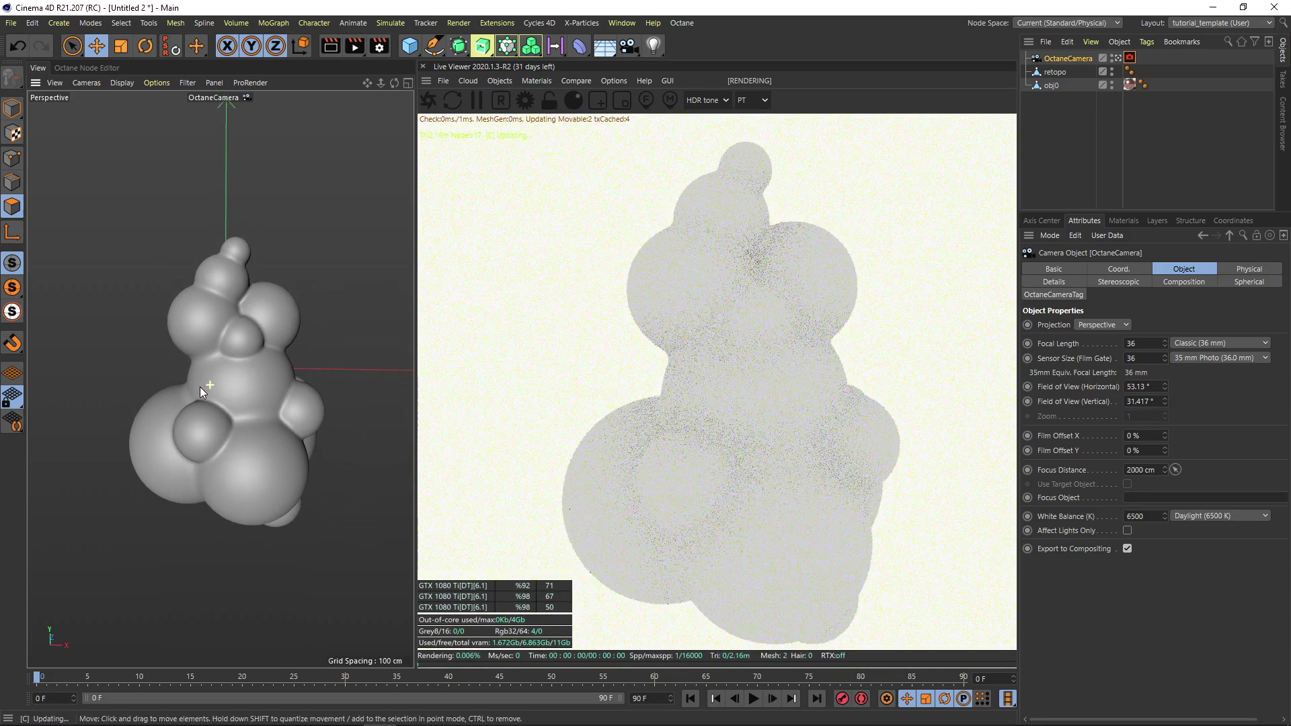
middle_click_drag(205, 392, 203, 381, "alt")
left_click(1072, 156)
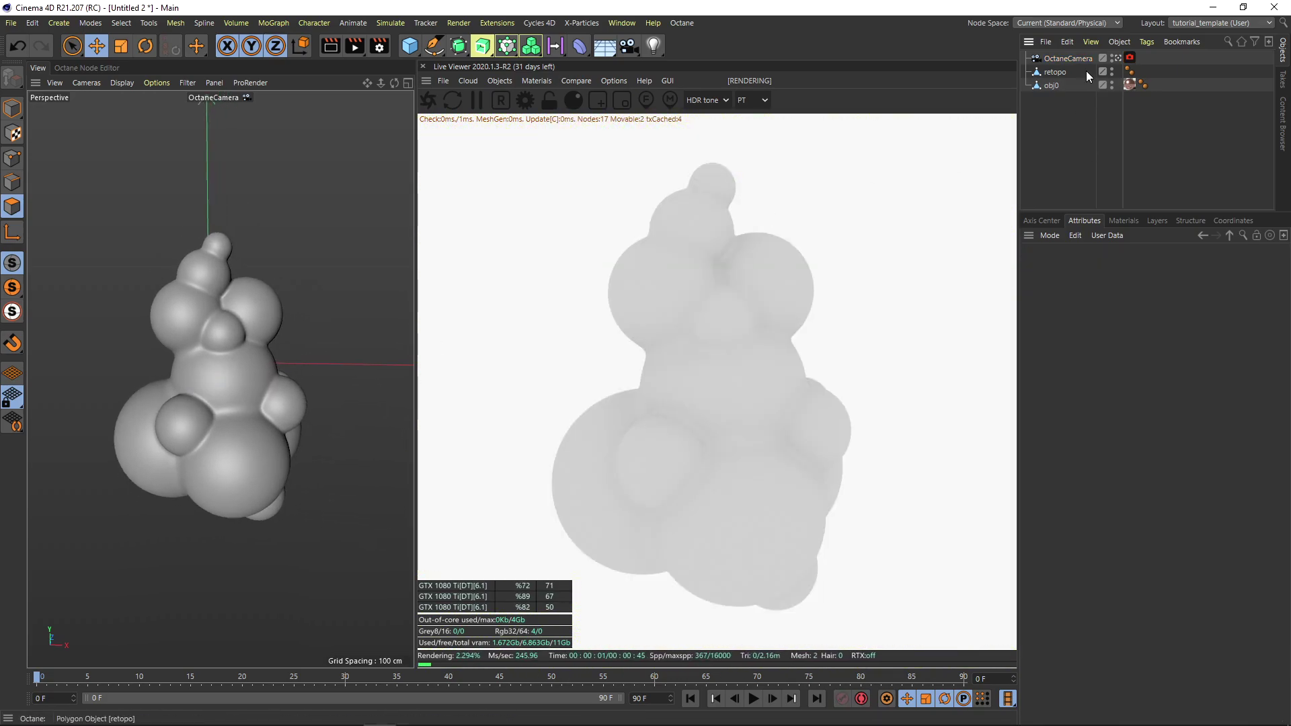
- Turn off Check Camera for the Live Viewer and leave the Octane camera for an outside view of the scene
left_click(607, 83)
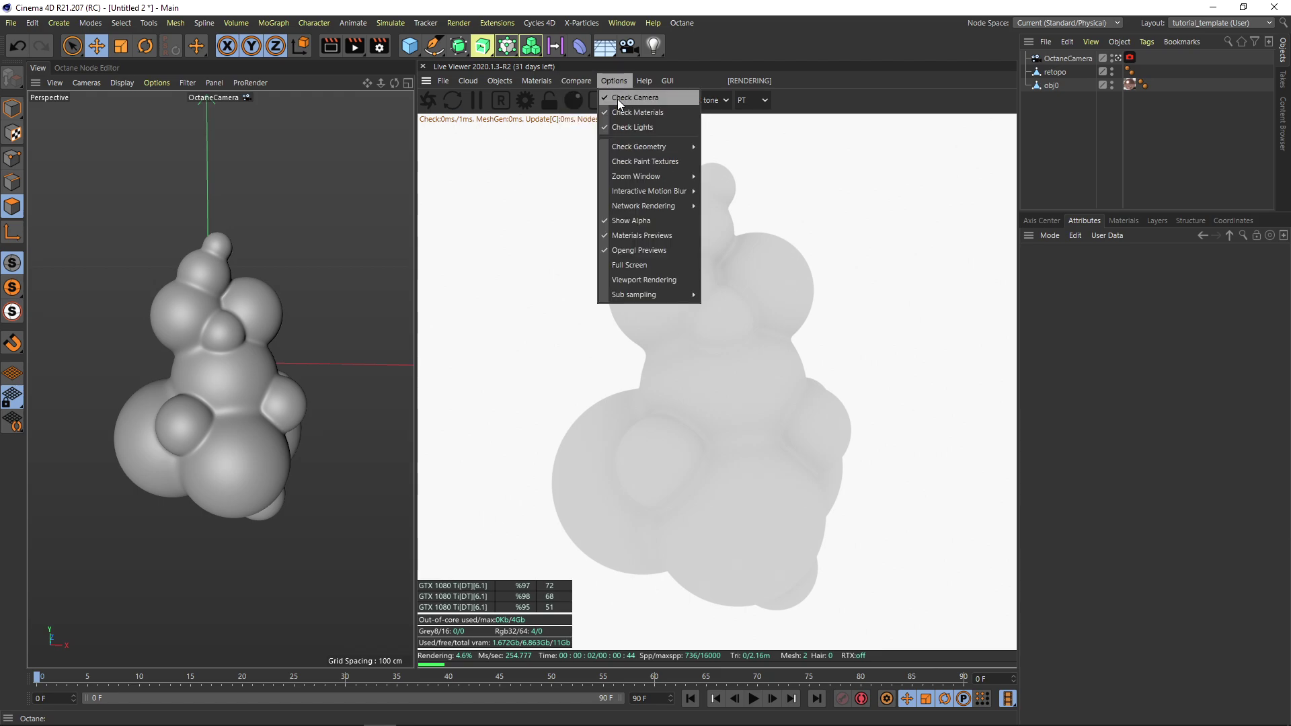
left_click(618, 99)
left_click(1116, 58)
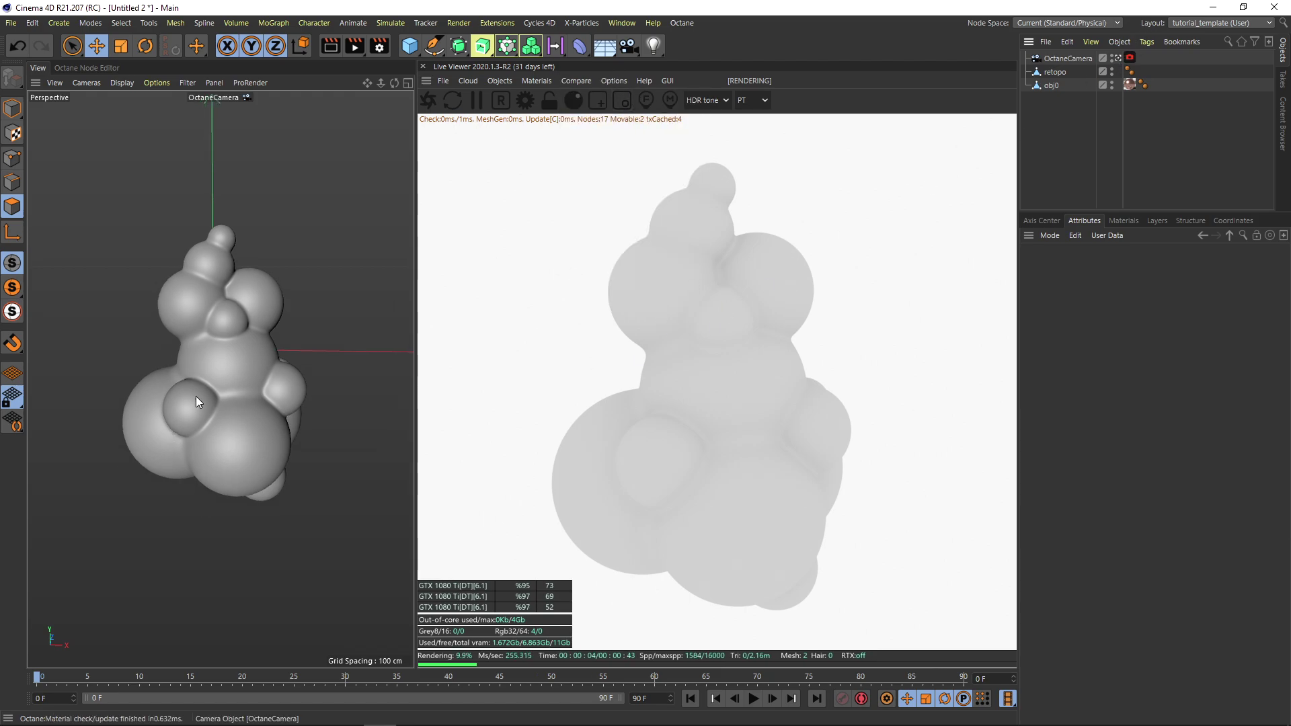
right_click_drag(213, 365, 183, 376, "alt")
left_click_drag(238, 351, 176, 373, "alt")
right_click_drag(249, 349, 232, 362, "alt")
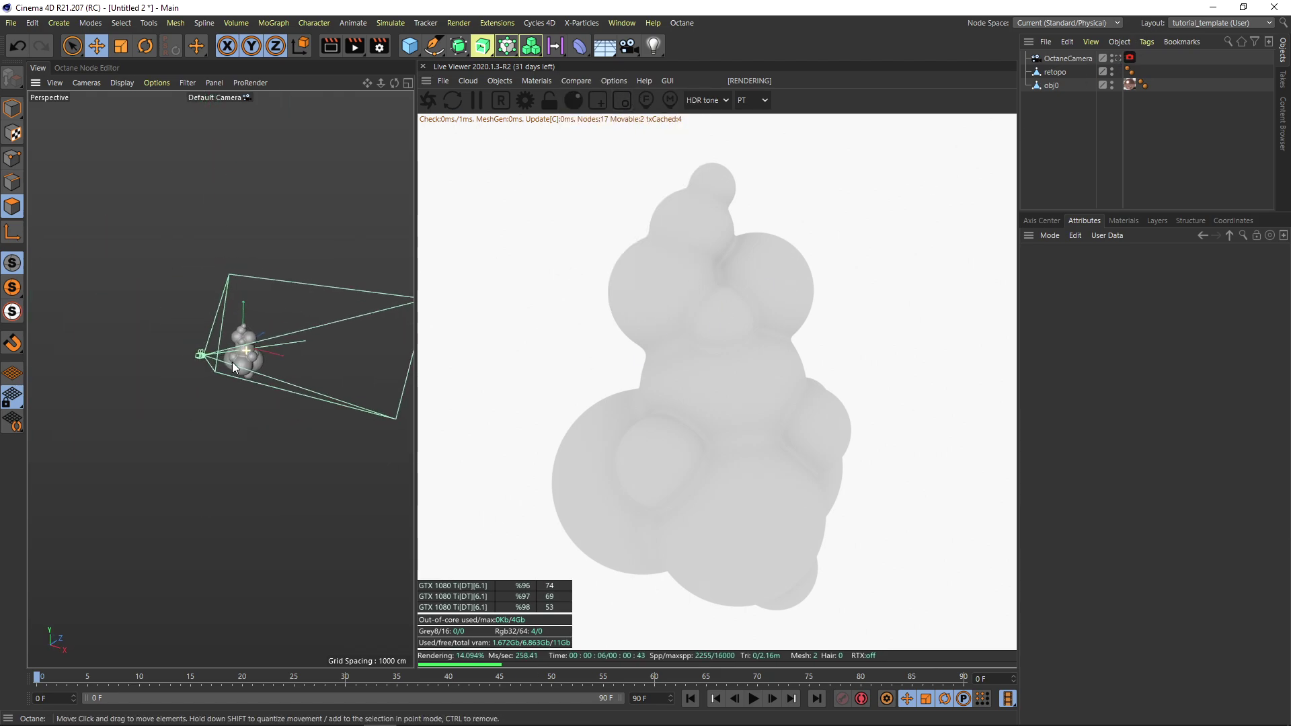
middle_click_drag(245, 342, 253, 345, "alt")
- Add an Octane targetted area light to the scene and inspect its placement relative to the bubble mesh
left_click(533, 82)
mouse_move(501, 79)
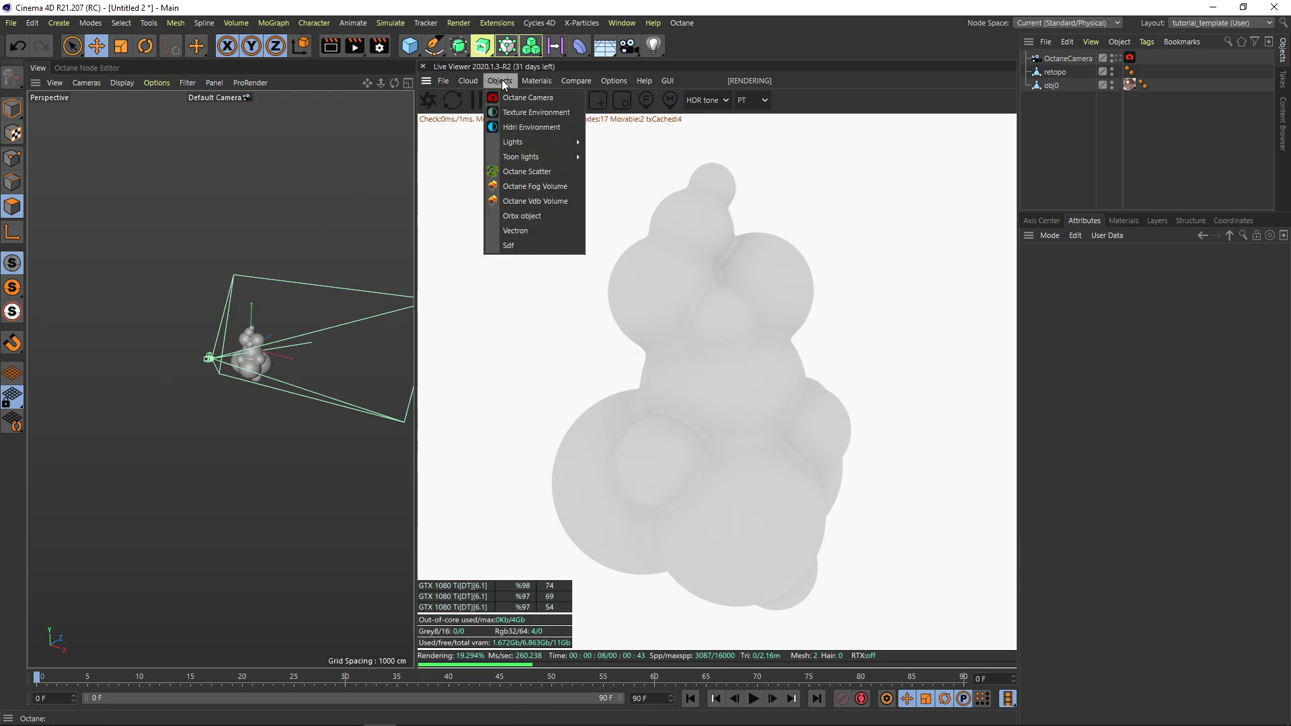
mouse_move(527, 144)
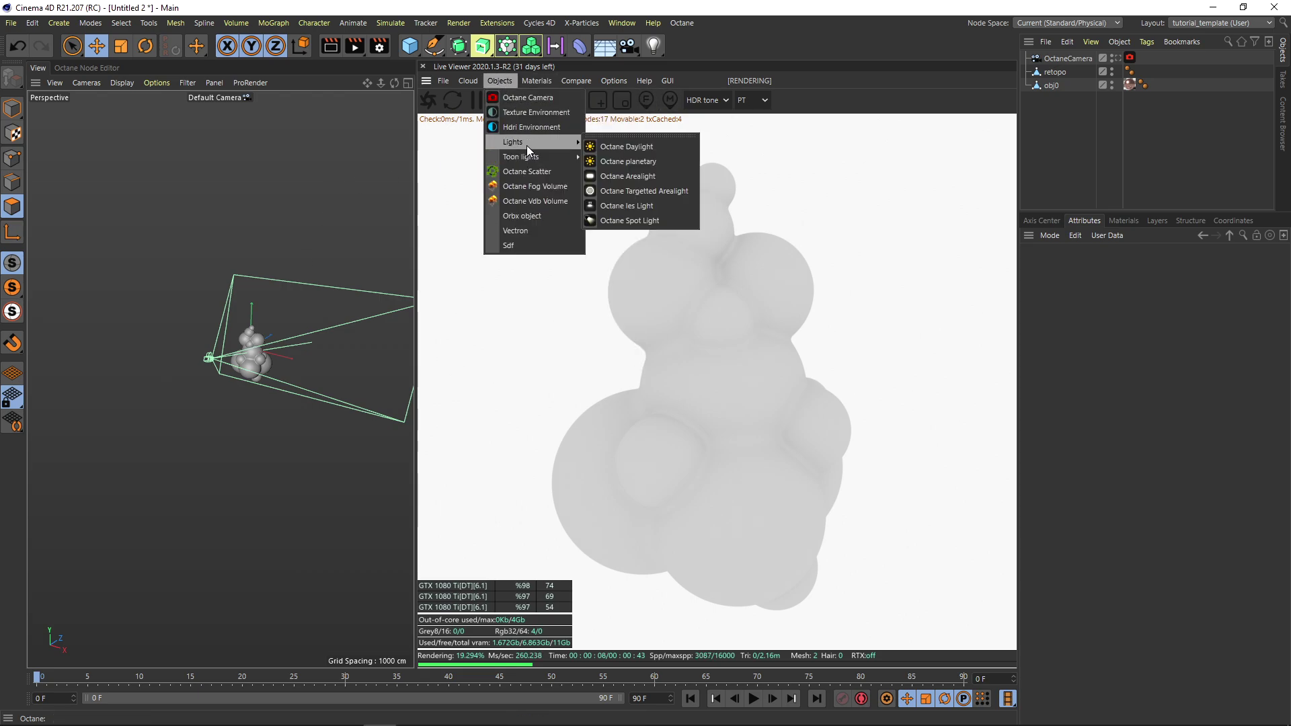
left_click(640, 191)
left_click_drag(208, 390, 139, 313, "alt")
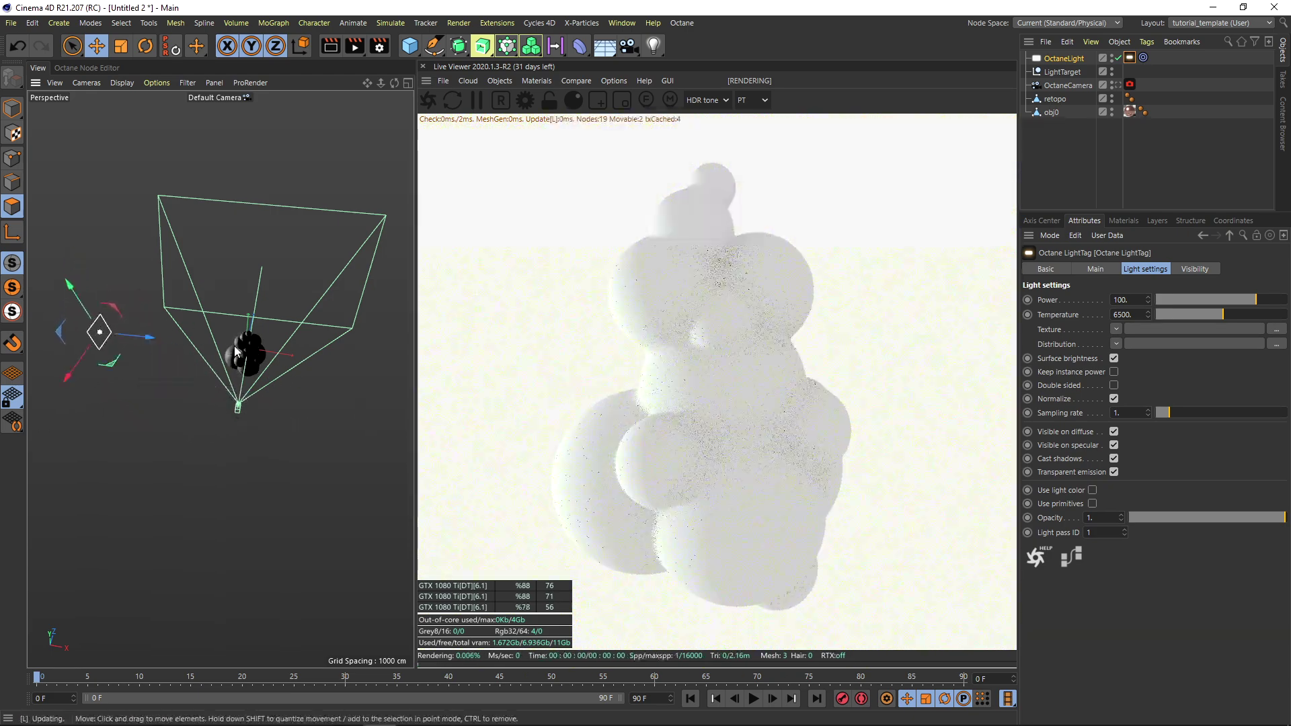
left_click_drag(234, 346, 259, 357, "alt")
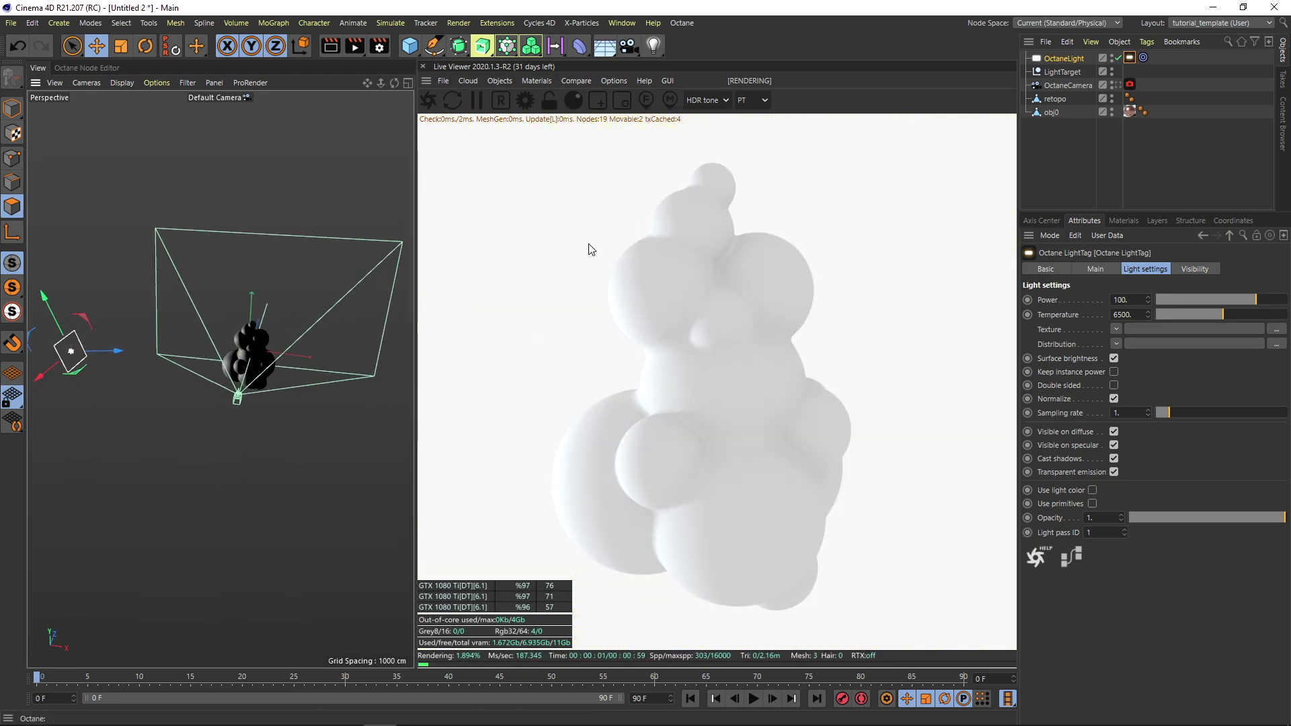
left_click(1067, 171)
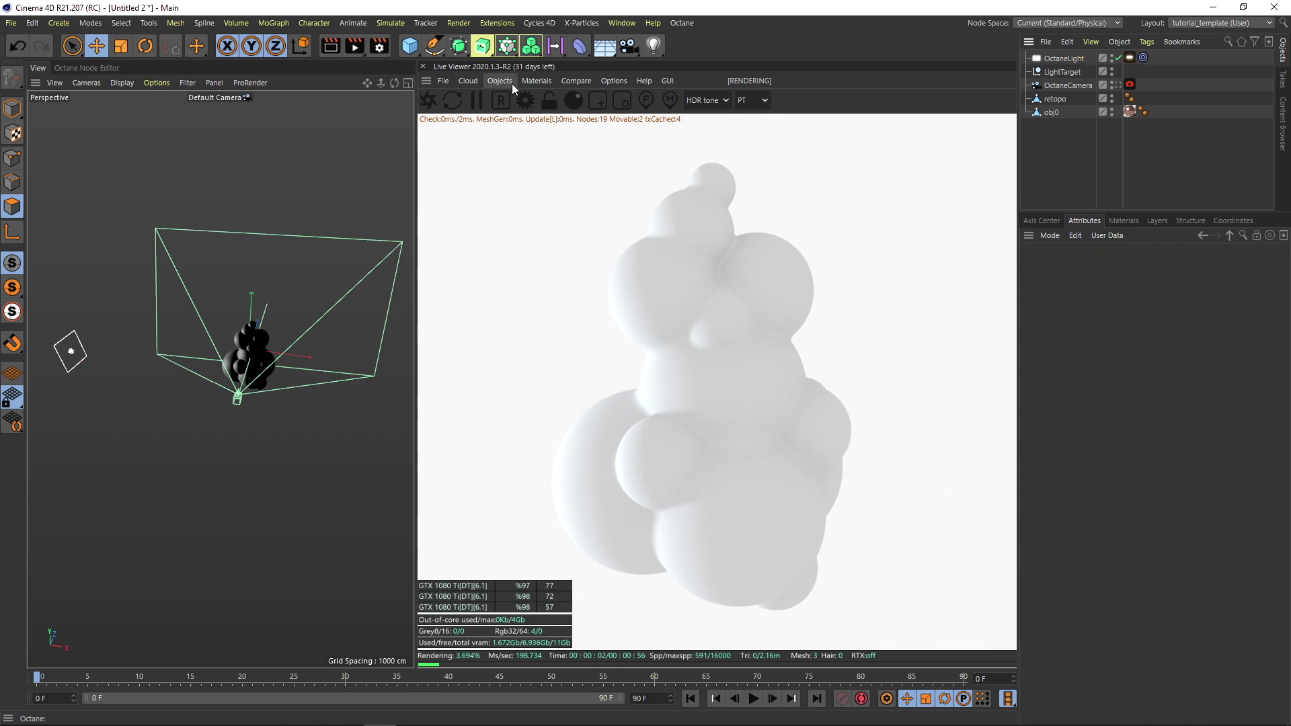
- Add an Octane HDRI environment to the scene
left_click(537, 81)
mouse_move(499, 81)
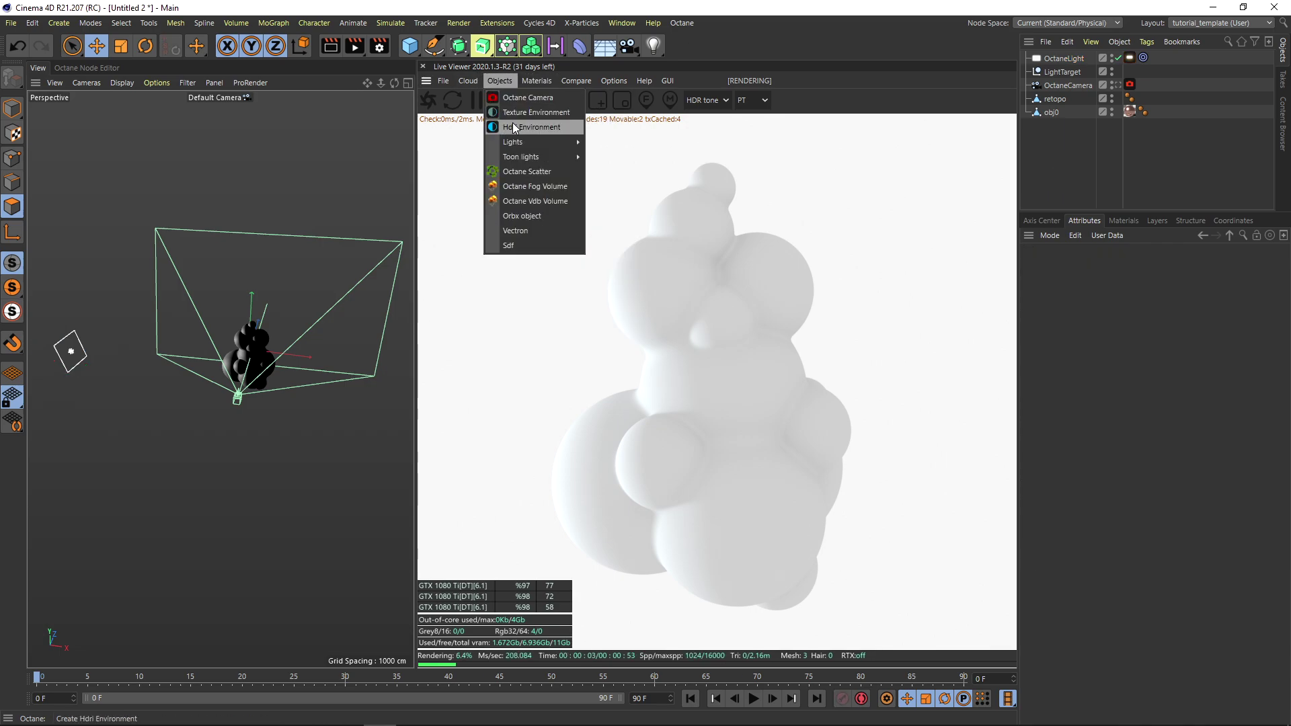
left_click(514, 125)
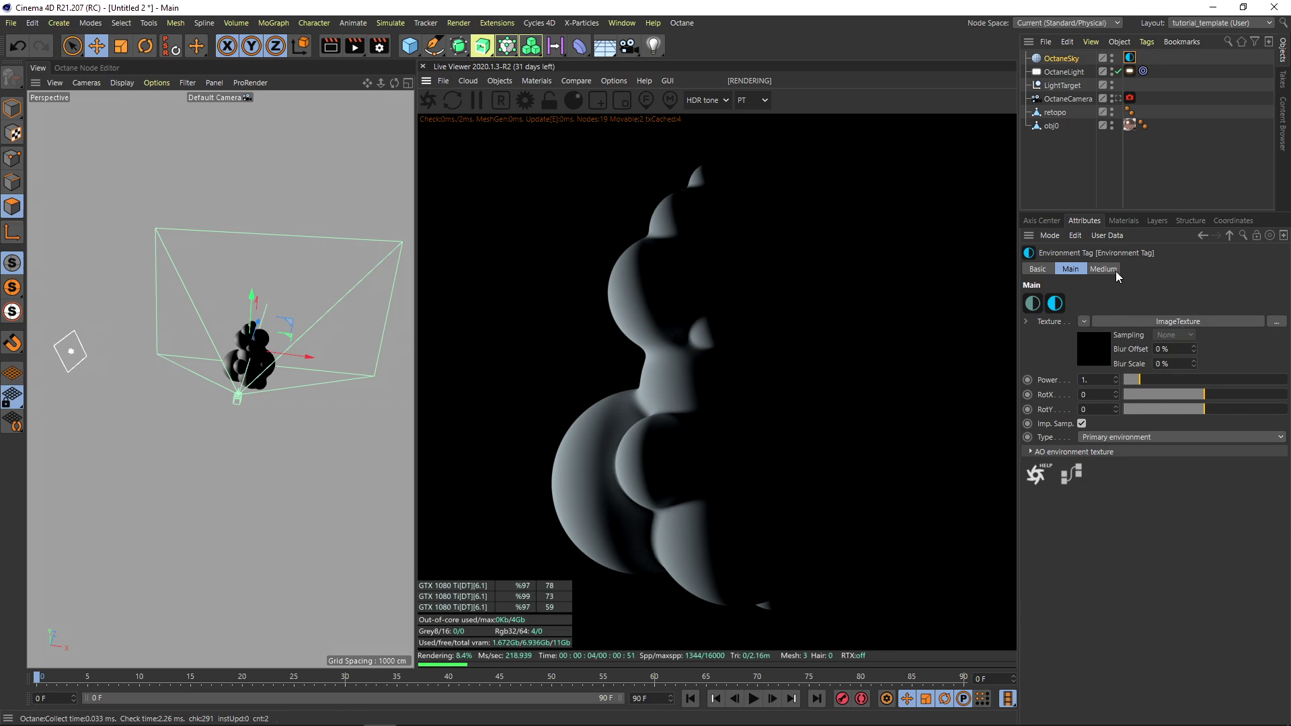
left_click(1076, 177)
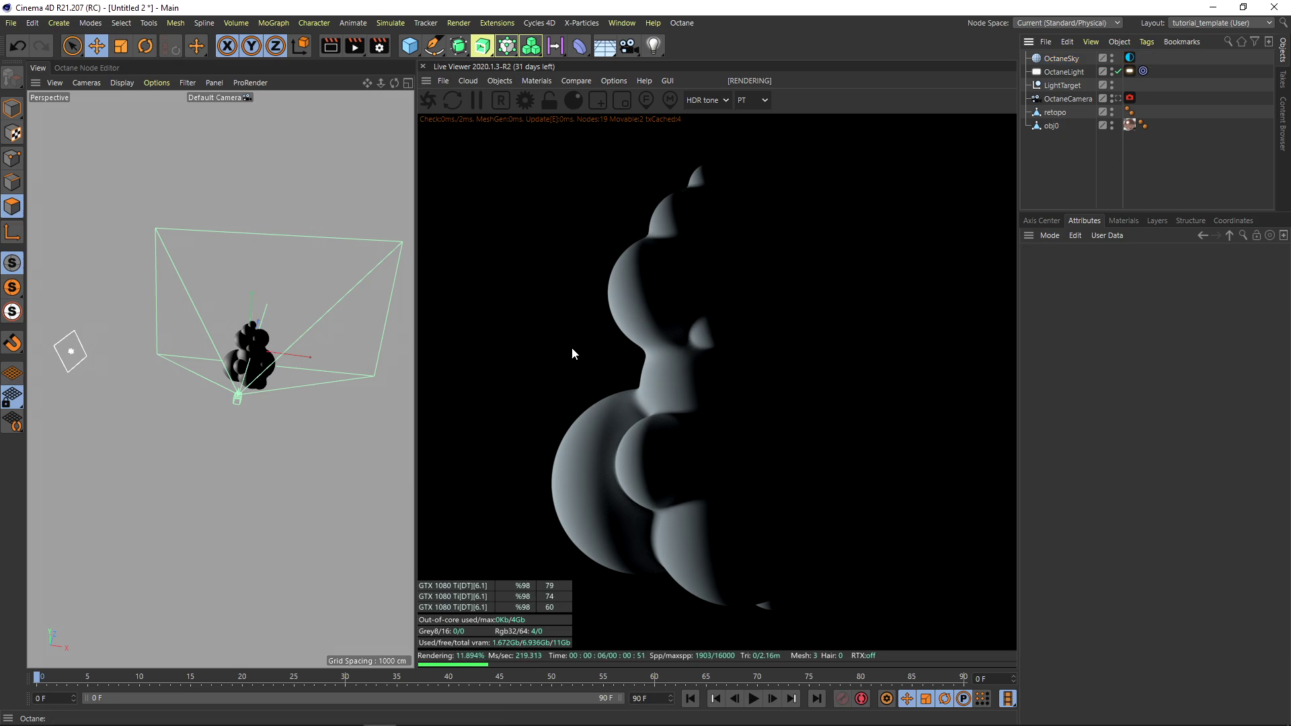
- Check the default environment color in the Octane environment settings
left_click(525, 100)
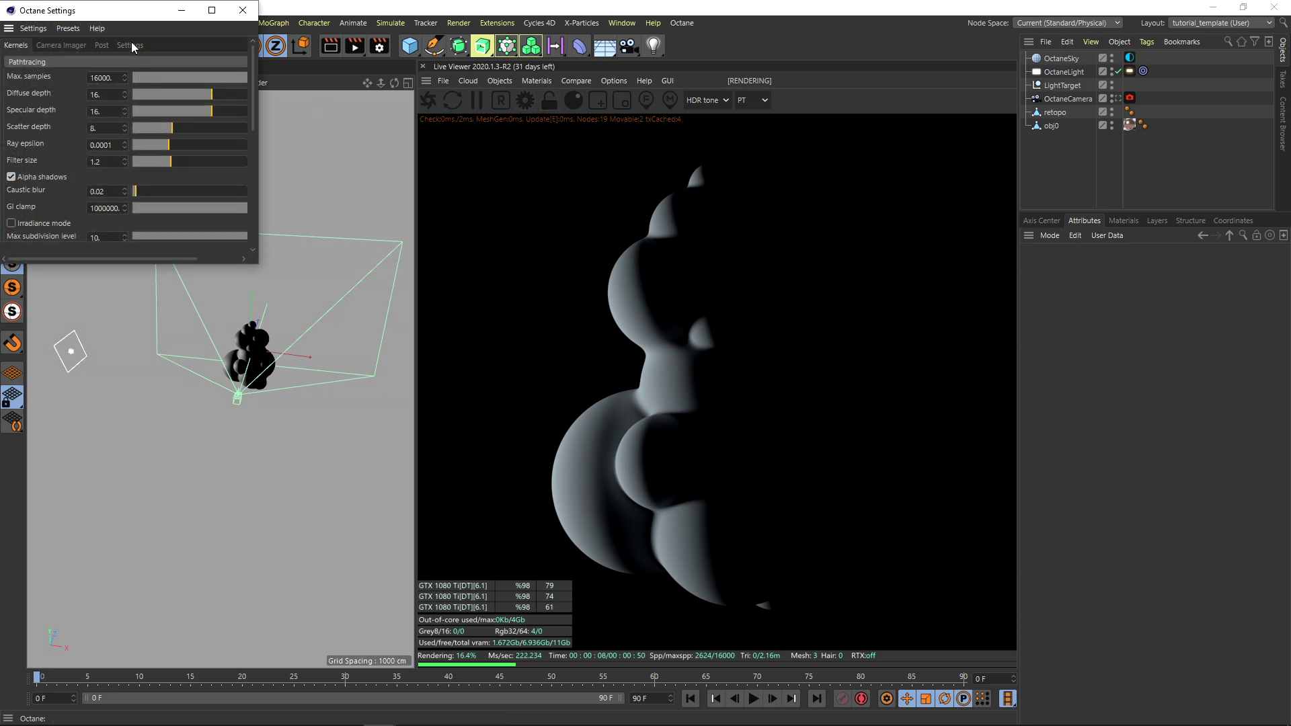
left_click(131, 44)
left_click(156, 62)
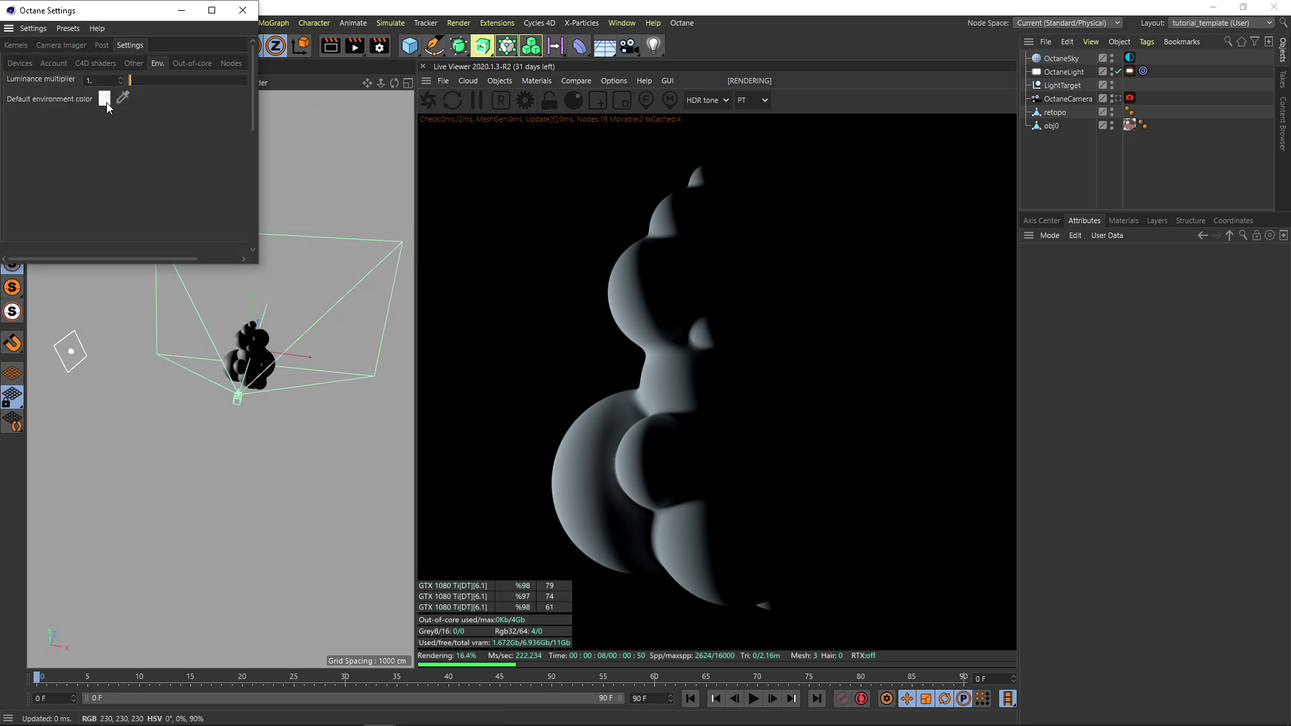
- Set the path tracing kernel to 800 max samples, diffuse depth 10, specular depth 10 and GI clamp 10
left_click(15, 44)
left_click_drag(151, 10, 524, 114)
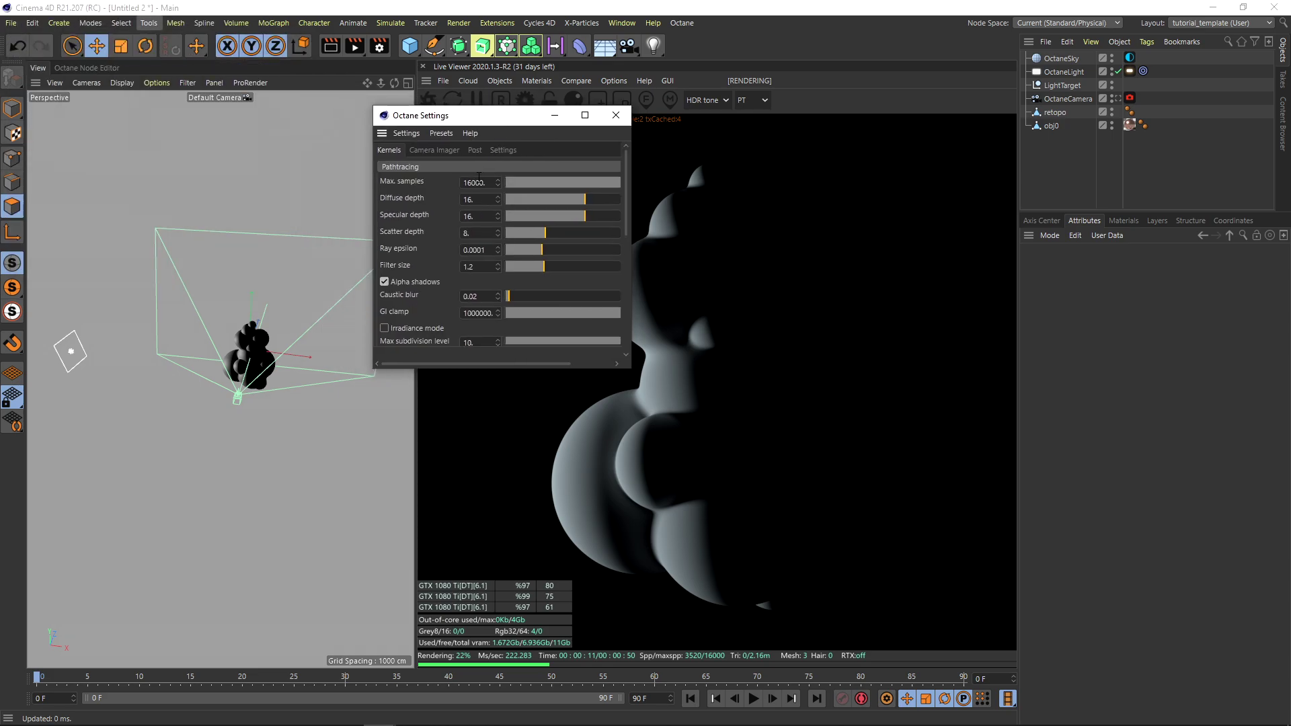
type("800")
key("Tab")
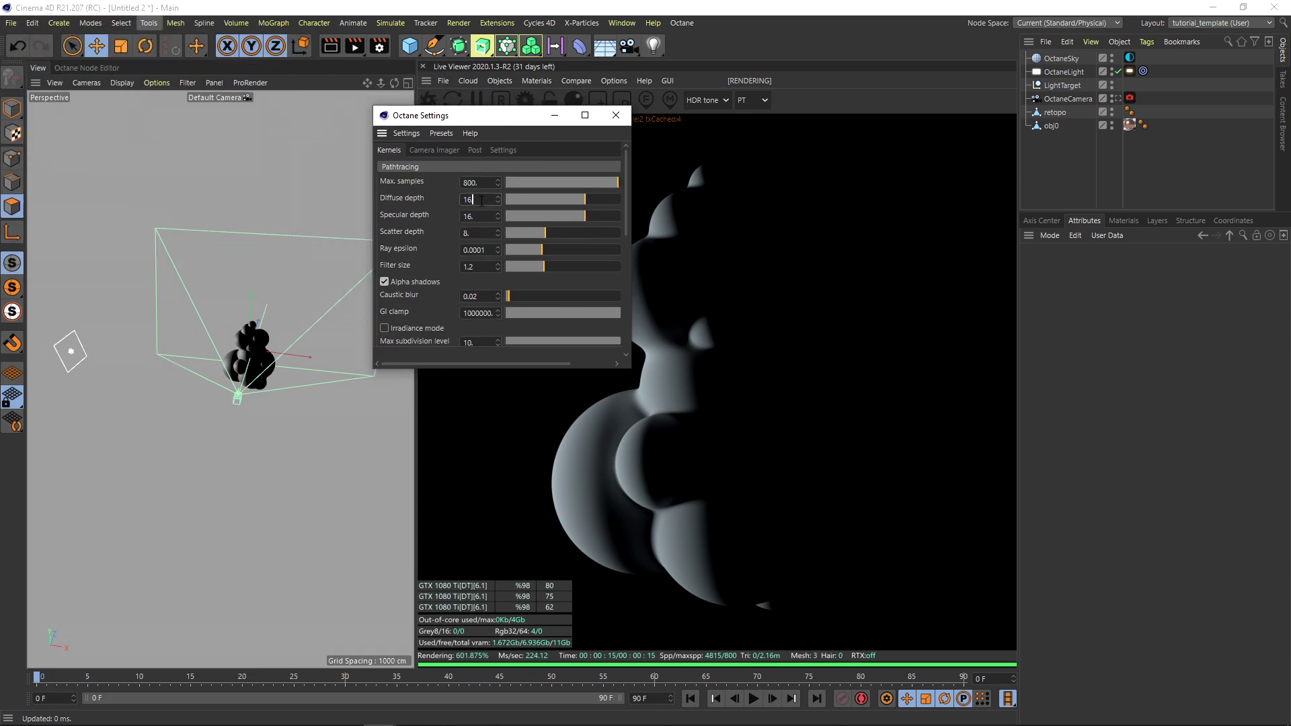
type("10")
key("Tab")
type("10")
double_click(478, 312)
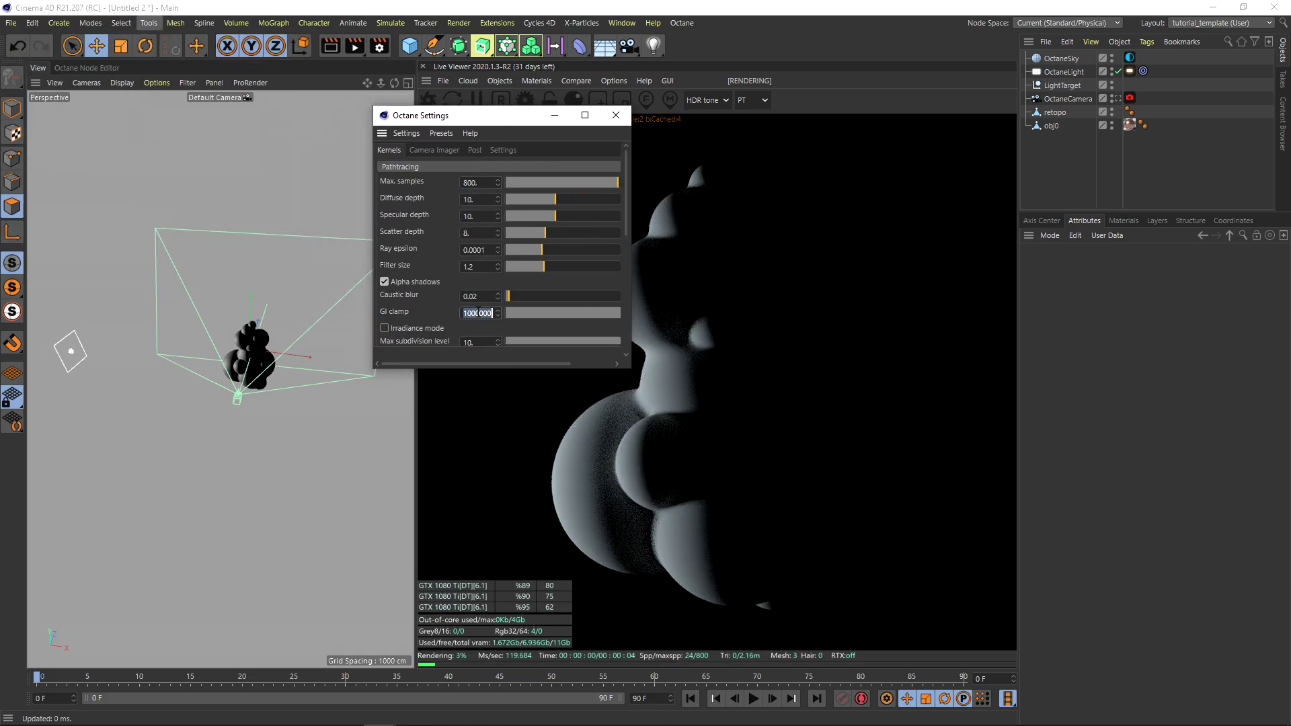
type("10.")
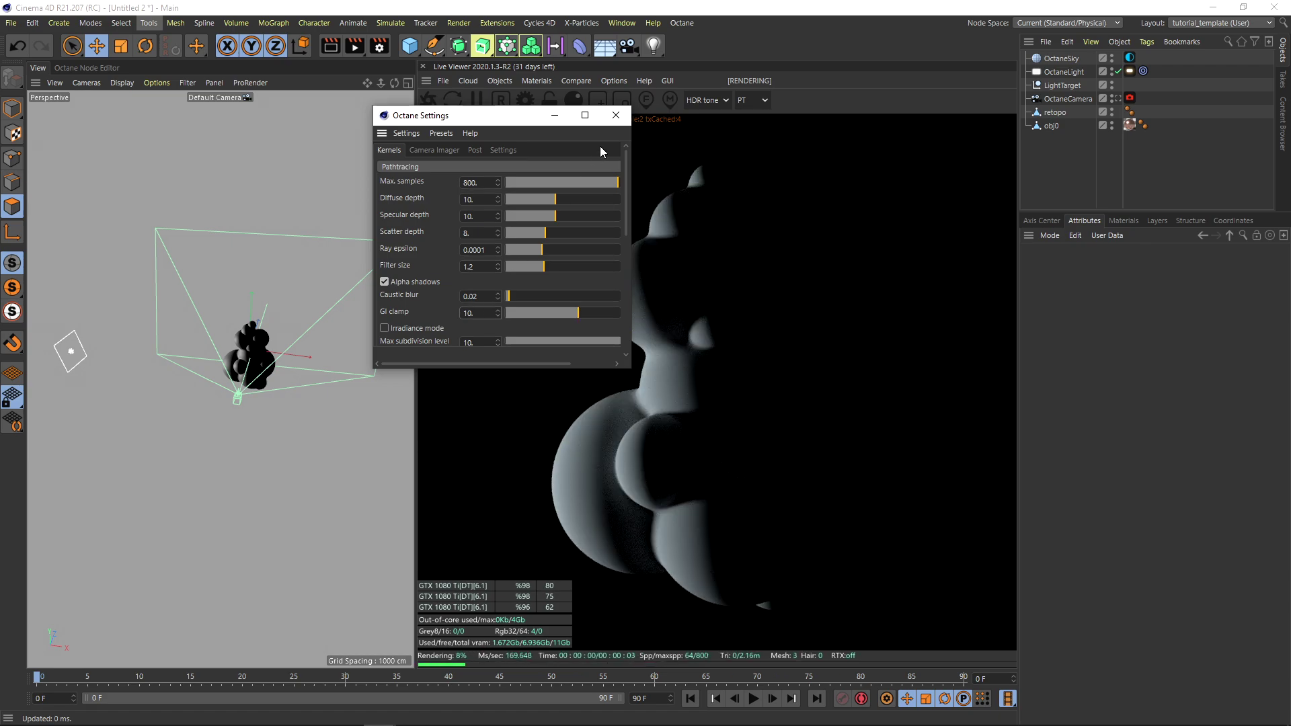
left_click(615, 114)
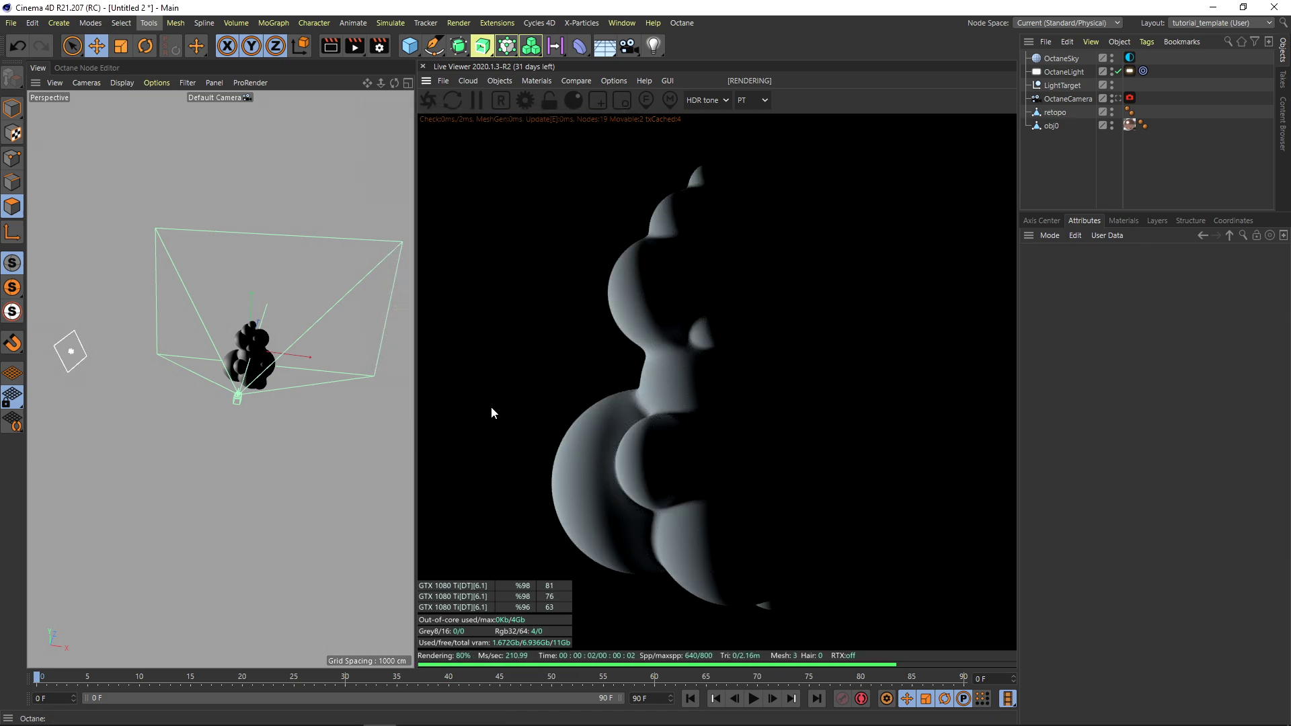
- Move the area light so that it illuminates slightly more of the bubble mesh's front
scroll(219, 380, "down", 2)
left_click_drag(219, 381, 209, 386, "alt")
left_click(1063, 72)
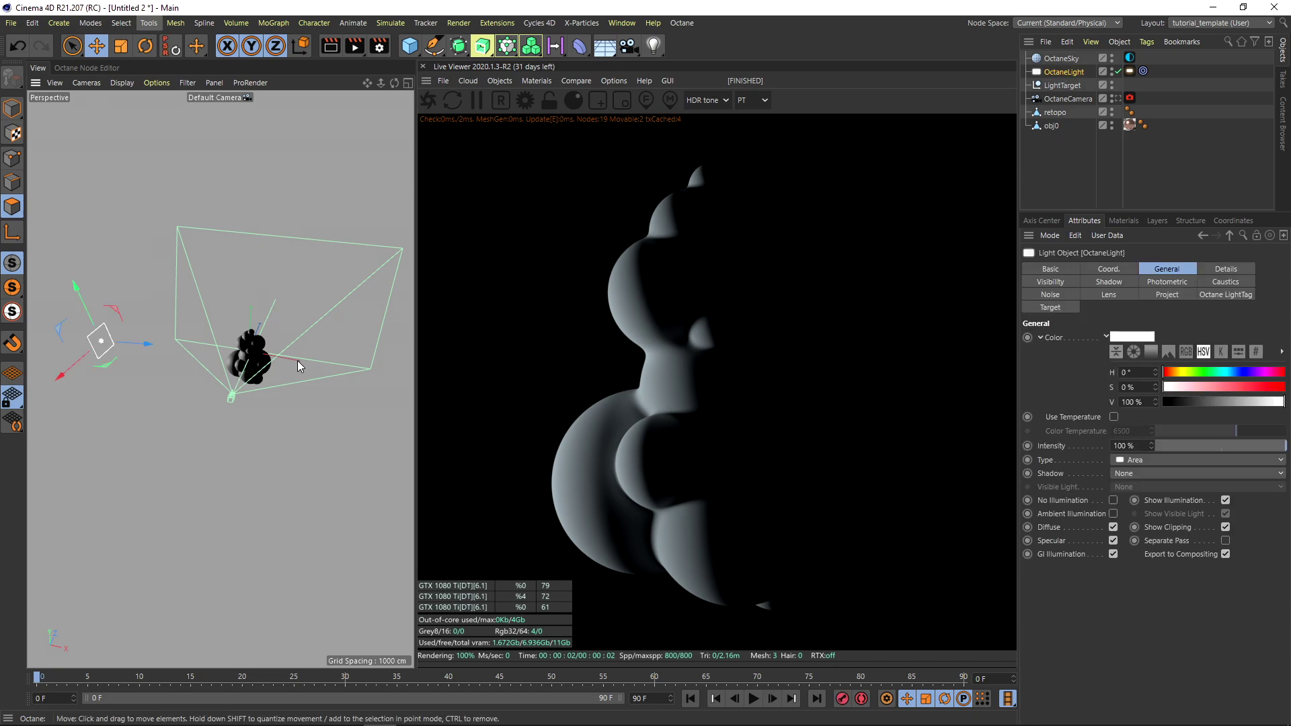
left_click_drag(300, 364, 251, 383, "alt")
middle_click_drag(149, 372, 201, 372, "alt")
left_click_drag(143, 360, 143, 379)
left_click_drag(260, 394, 301, 392, "alt")
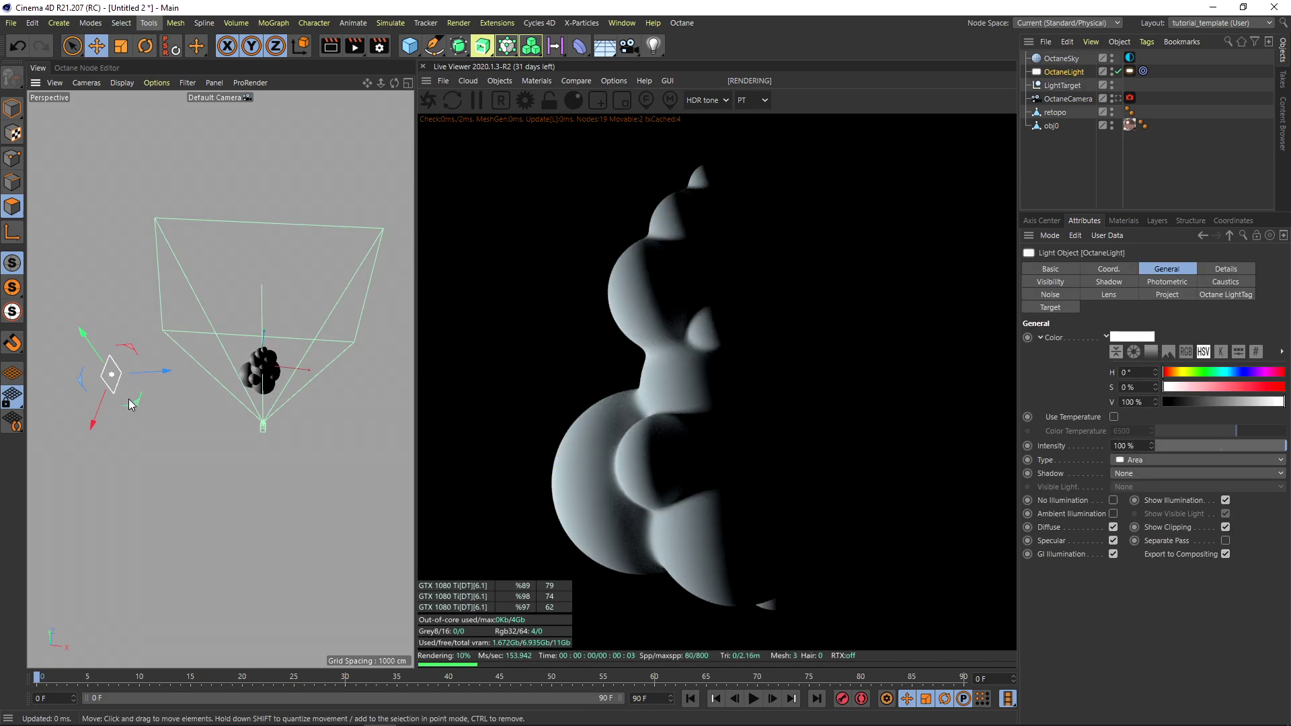
- Duplicate the area light to the opposite side of the bubble mesh and shift the copy farther back
left_click_drag(139, 402, 437, 412, "ctrl")
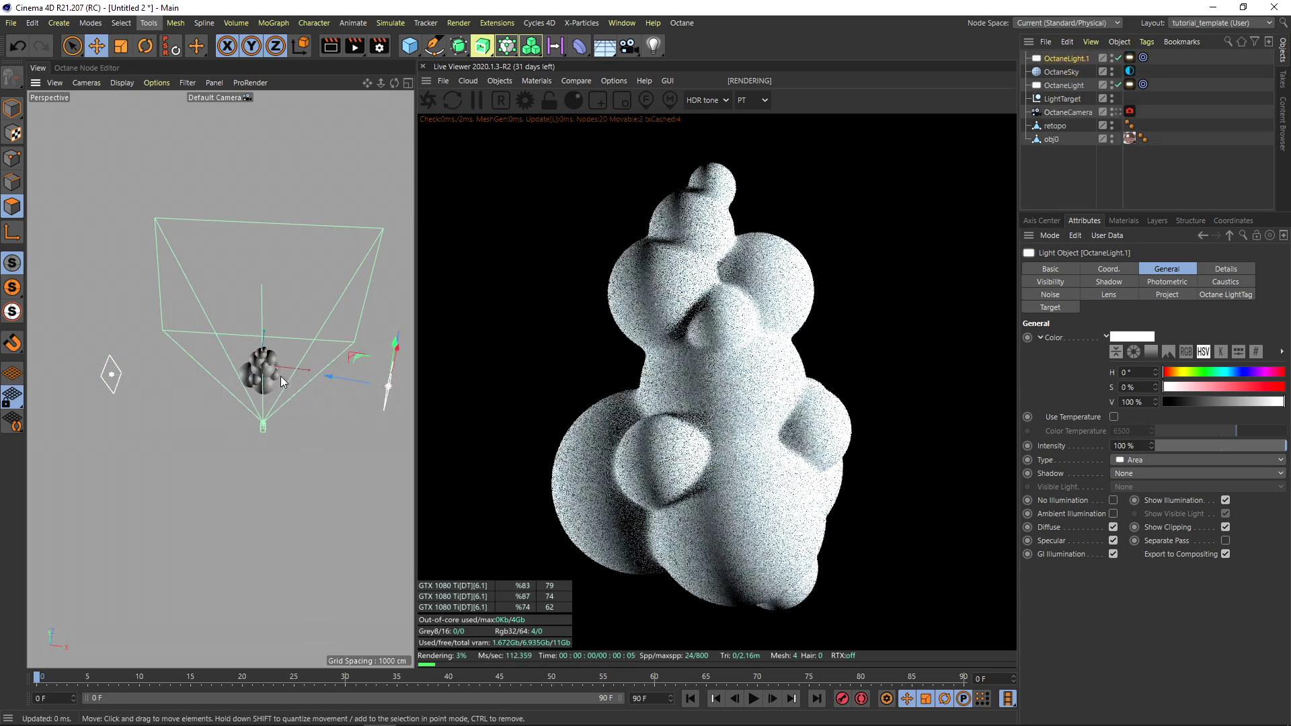
middle_click_drag(262, 373, 223, 378, "alt")
left_click_drag(215, 380, 299, 398, "alt")
left_click_drag(230, 357, 248, 299, "alt")
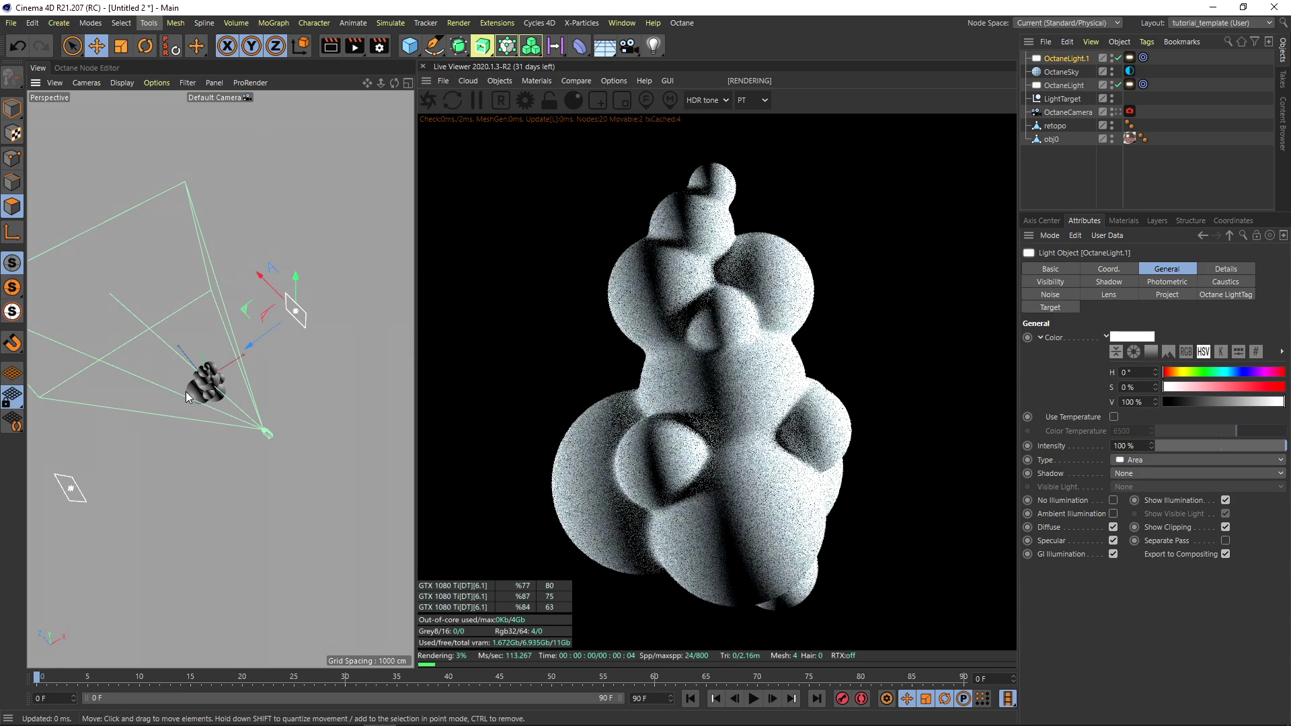
left_click_drag(185, 391, 387, 332, "alt")
left_click(1081, 172)
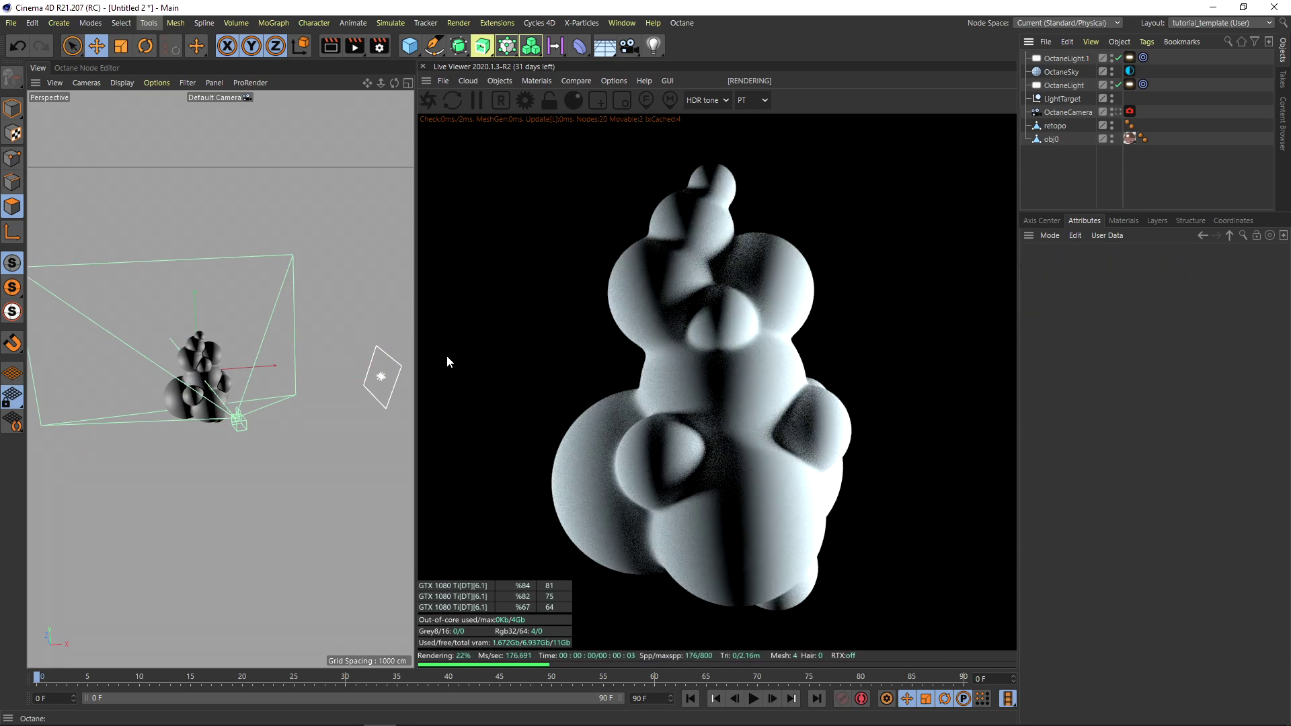
- Create an Octane specular material and assign it to the retopo bubble mesh
right_click_drag(189, 390, 237, 377, "alt")
left_click_drag(236, 376, 226, 363, "alt")
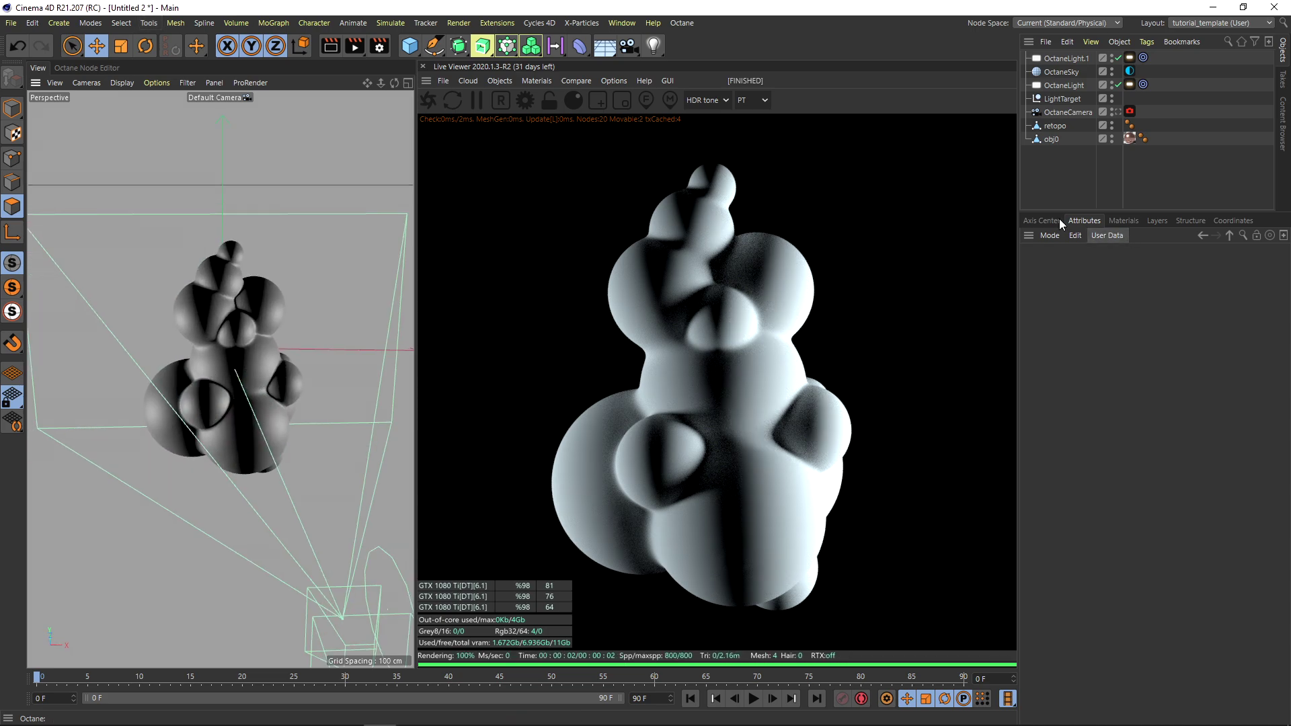
left_click(1121, 220)
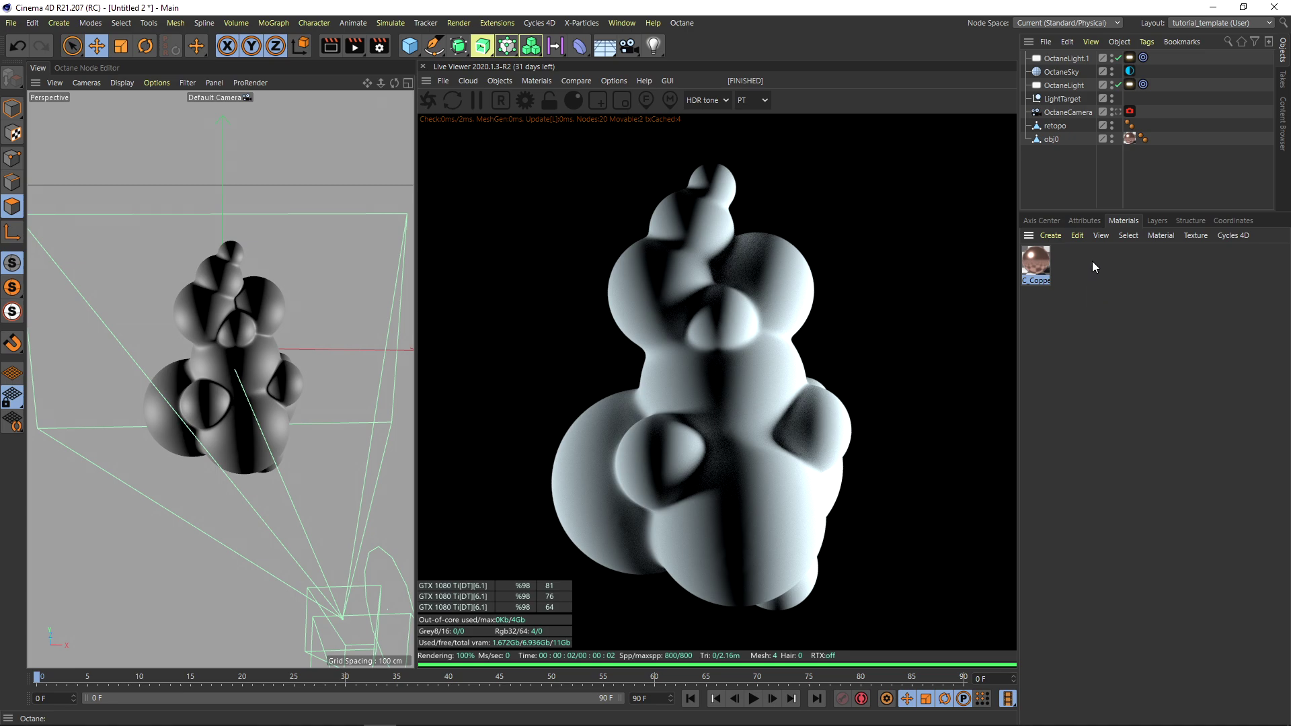
left_click(535, 80)
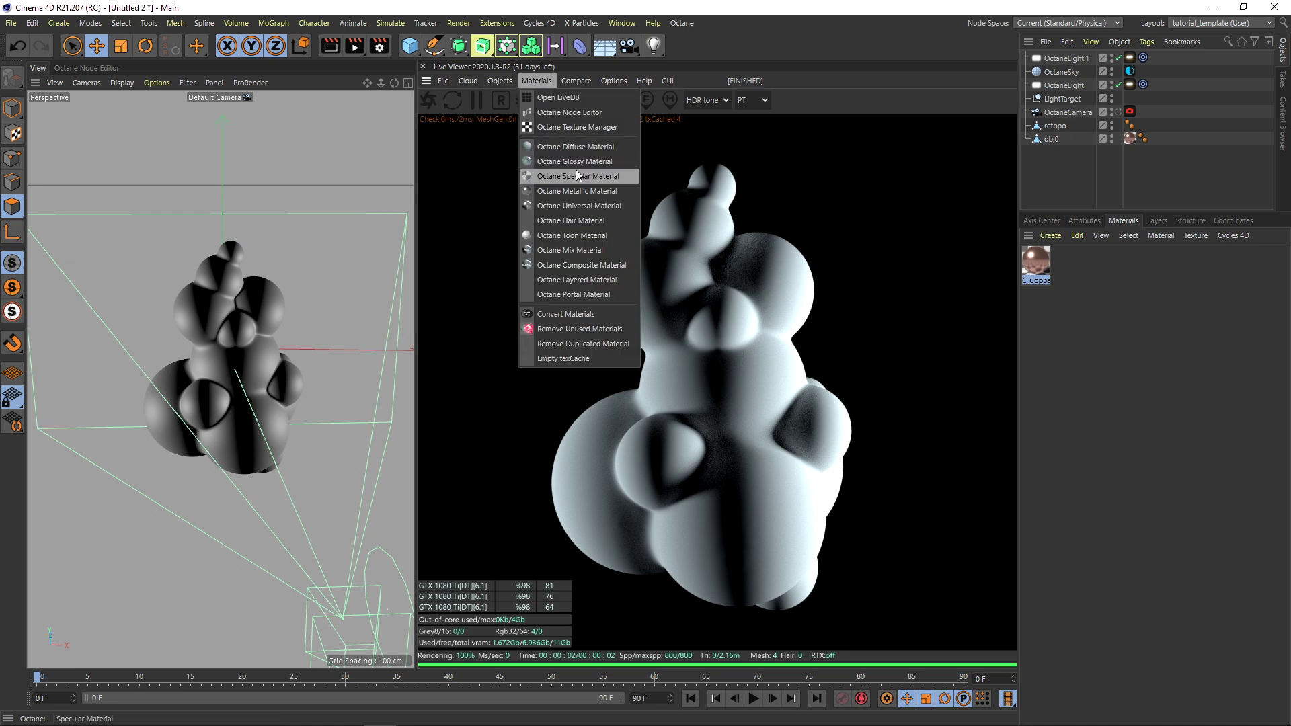
left_click(570, 176)
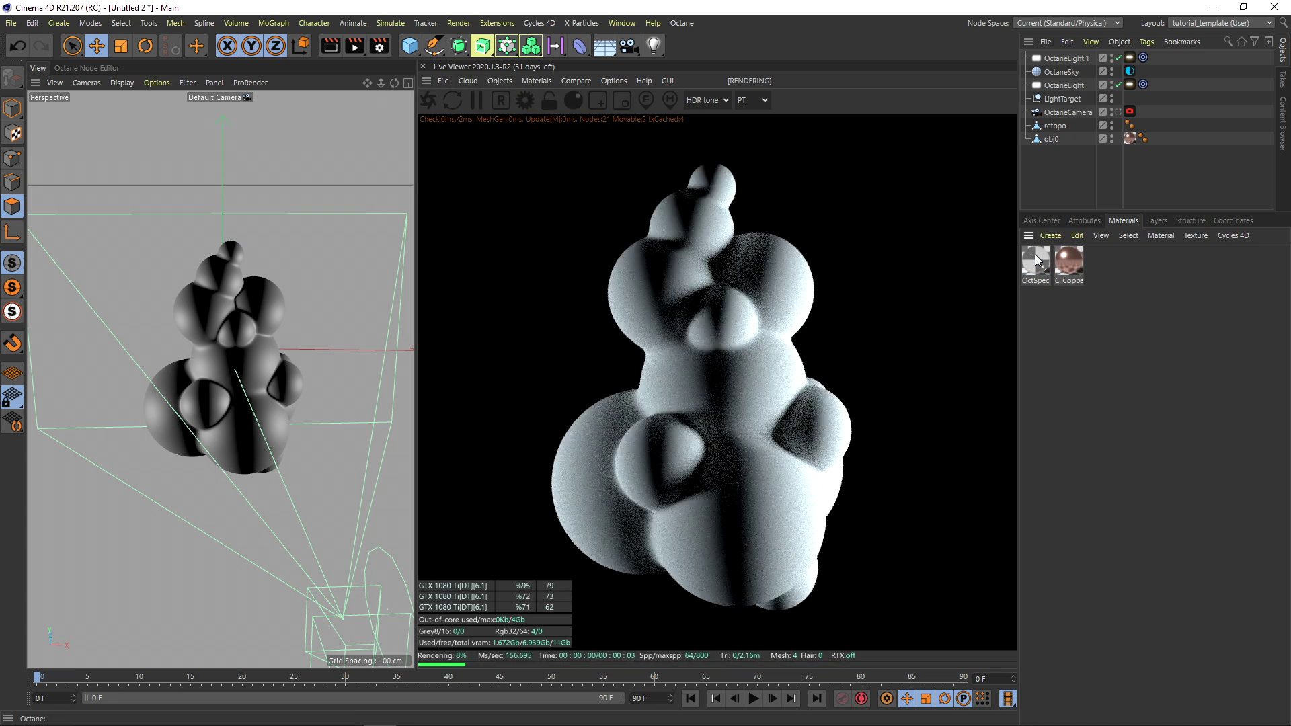
left_click_drag(1059, 125, 1059, 125)
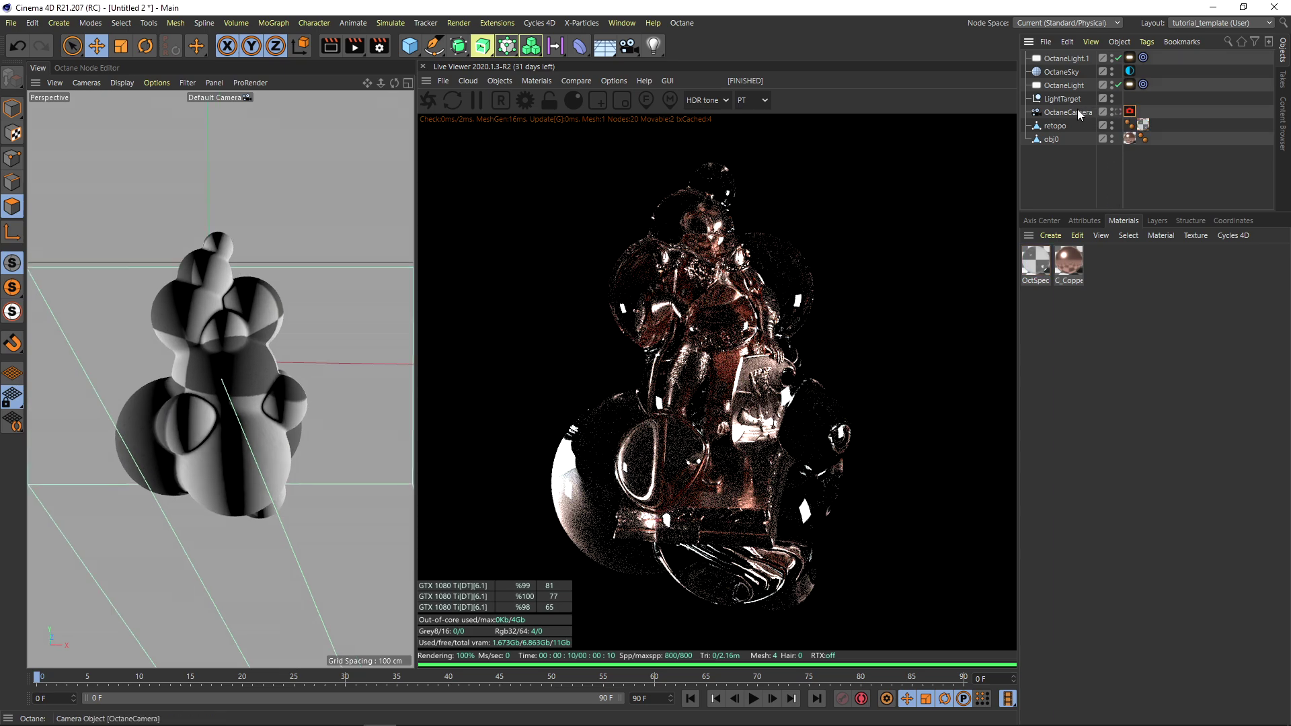
- Look through the OctaneCamera and enable the camera imager on its Octane camera tag
left_click(1117, 112)
left_click(1068, 112)
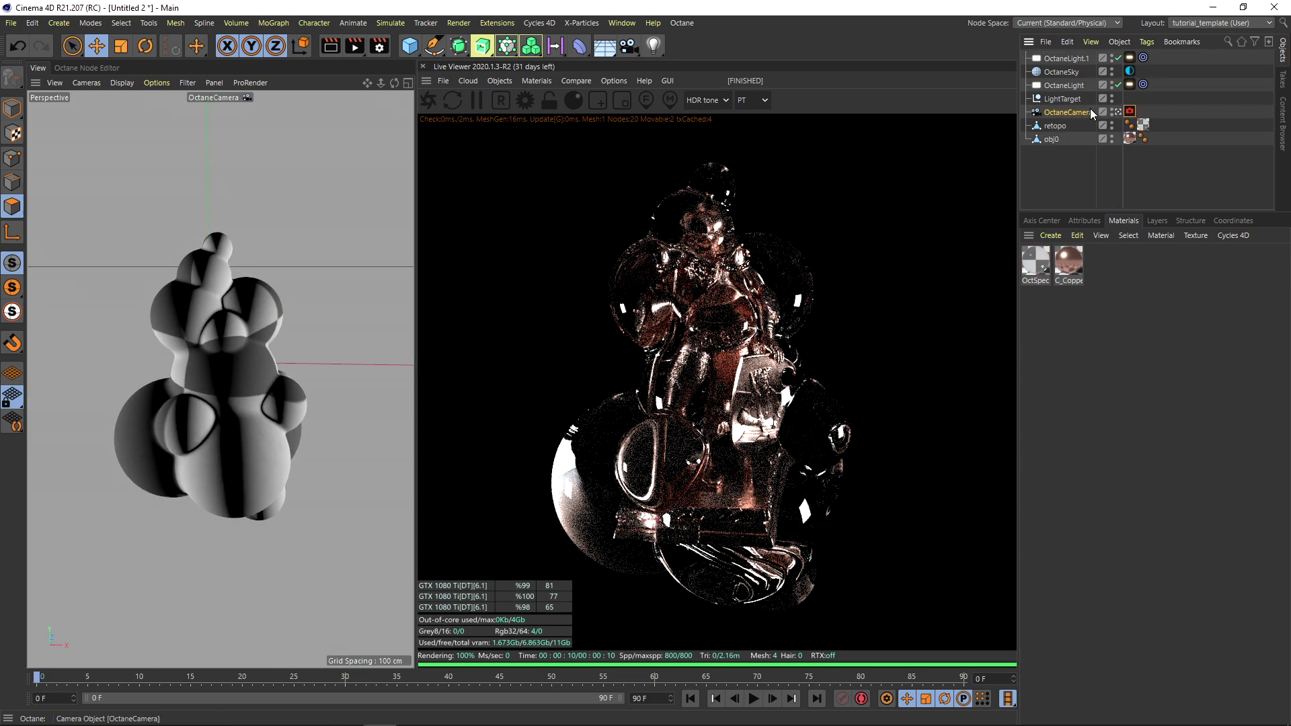
left_click(1079, 221)
left_click(1196, 269)
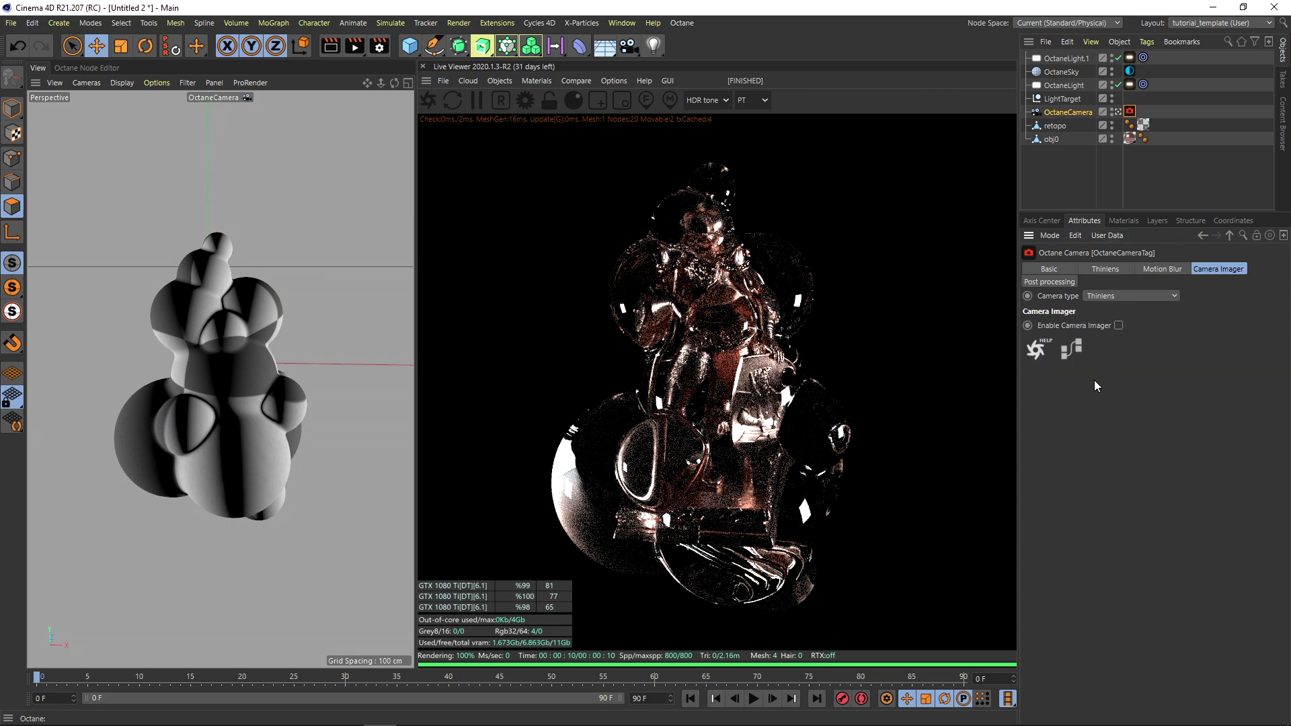
left_click(1118, 326)
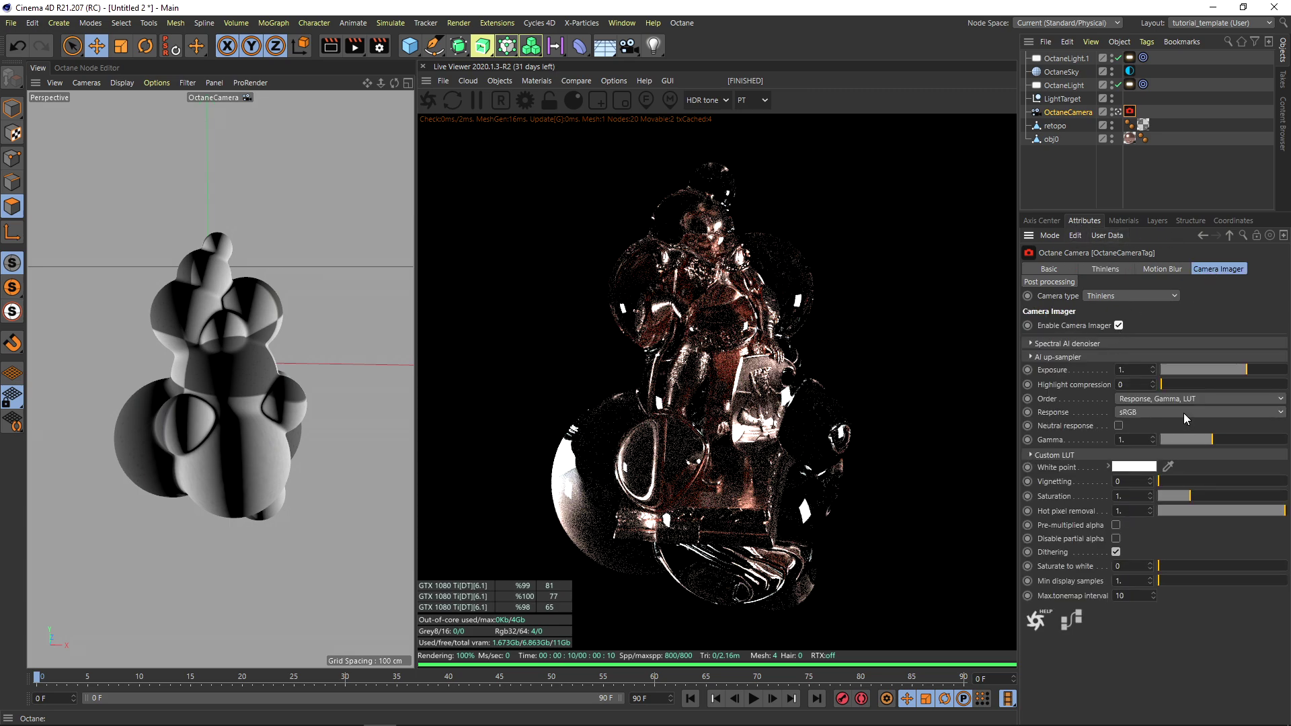
- Set the camera imager's highlight compression to 0.8 and hot pixel removal to 0.8
left_click_drag(1183, 383, 1225, 397)
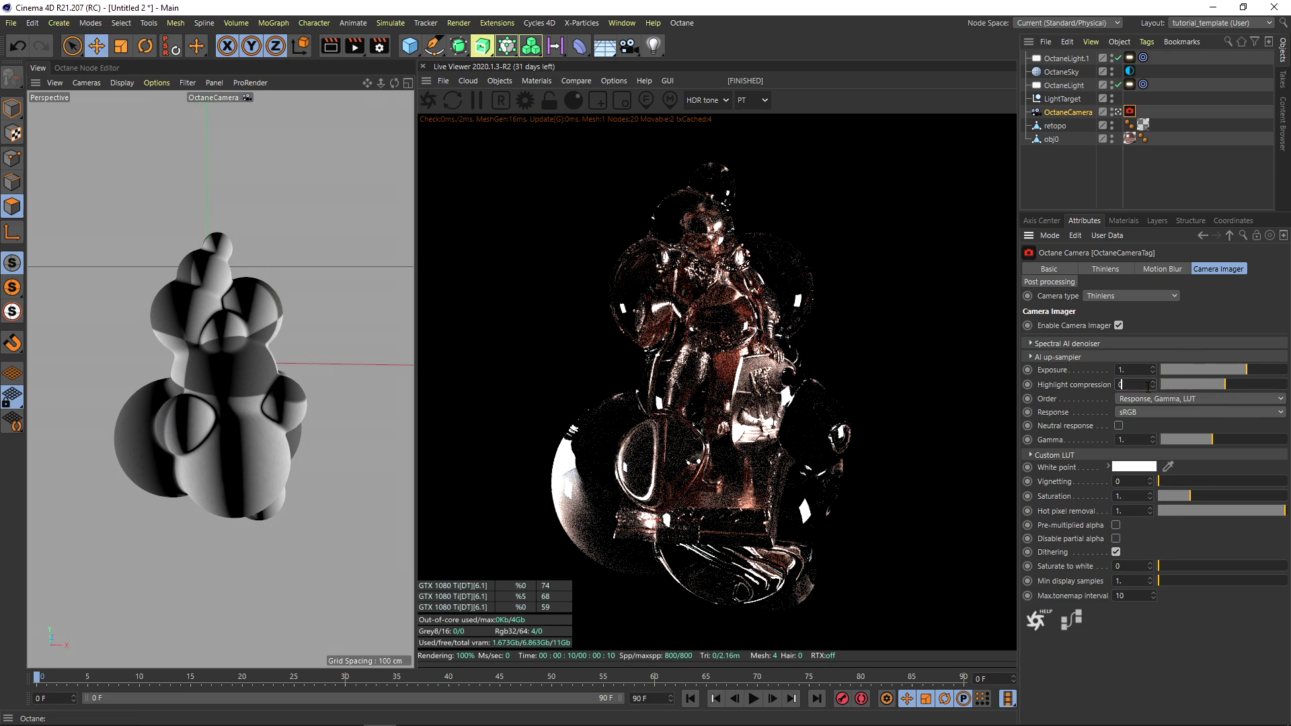
key("Return")
mouse_move(1260, 508)
left_mouse_down()
mouse_move(1283, 515)
mouse_move(1256, 514)
left_mouse_up()
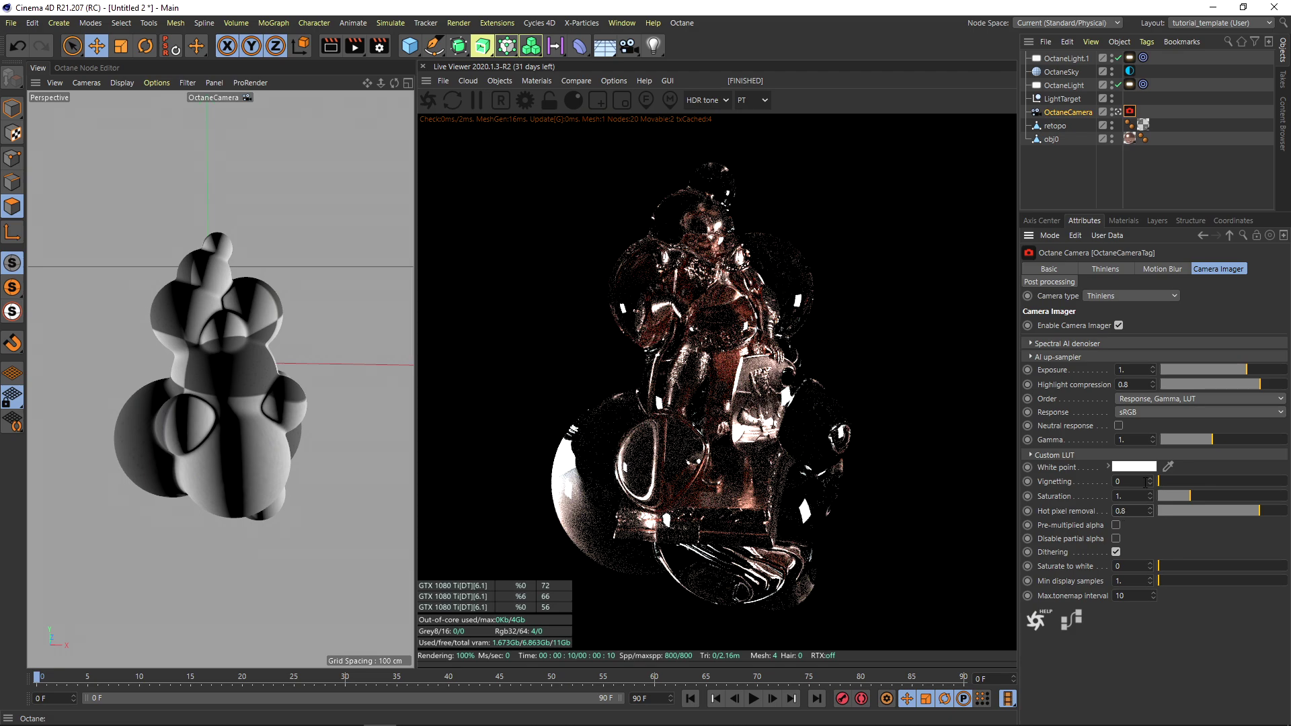
- Enable the Spectral AI denoiser in the camera imager settings with denoising on completion
left_click(1105, 269)
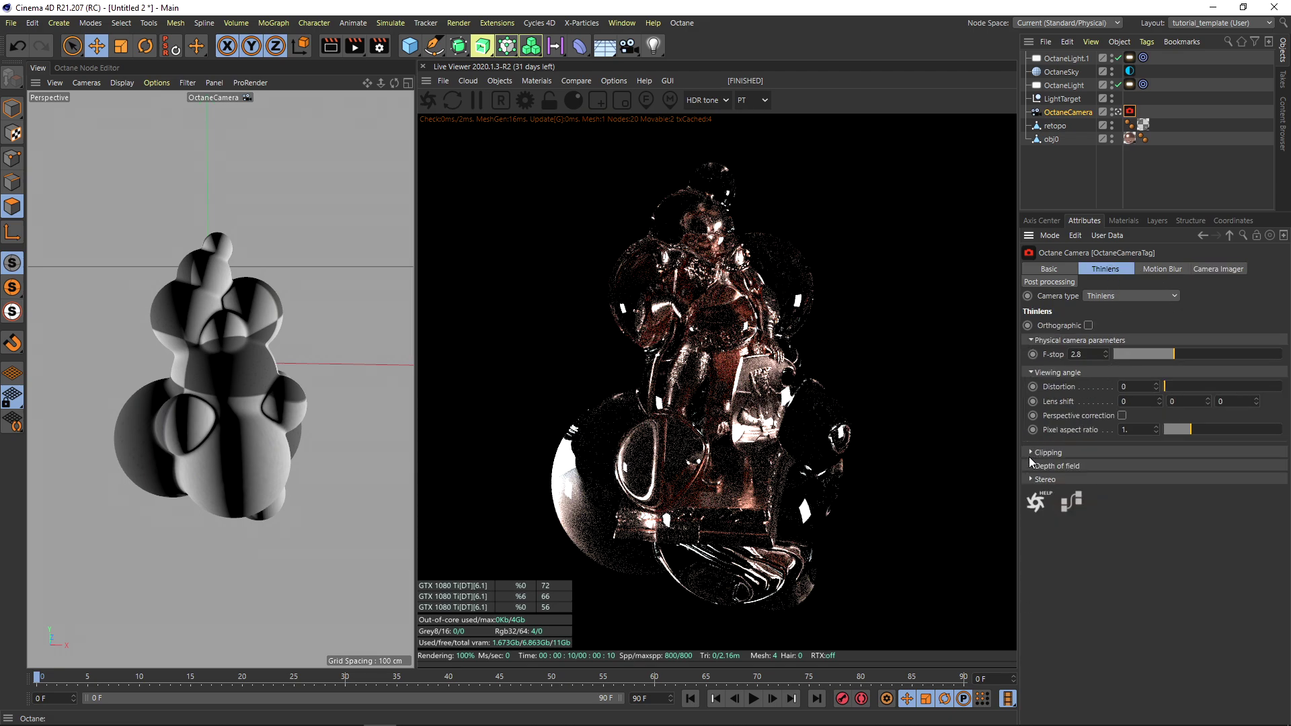
left_click(1216, 270)
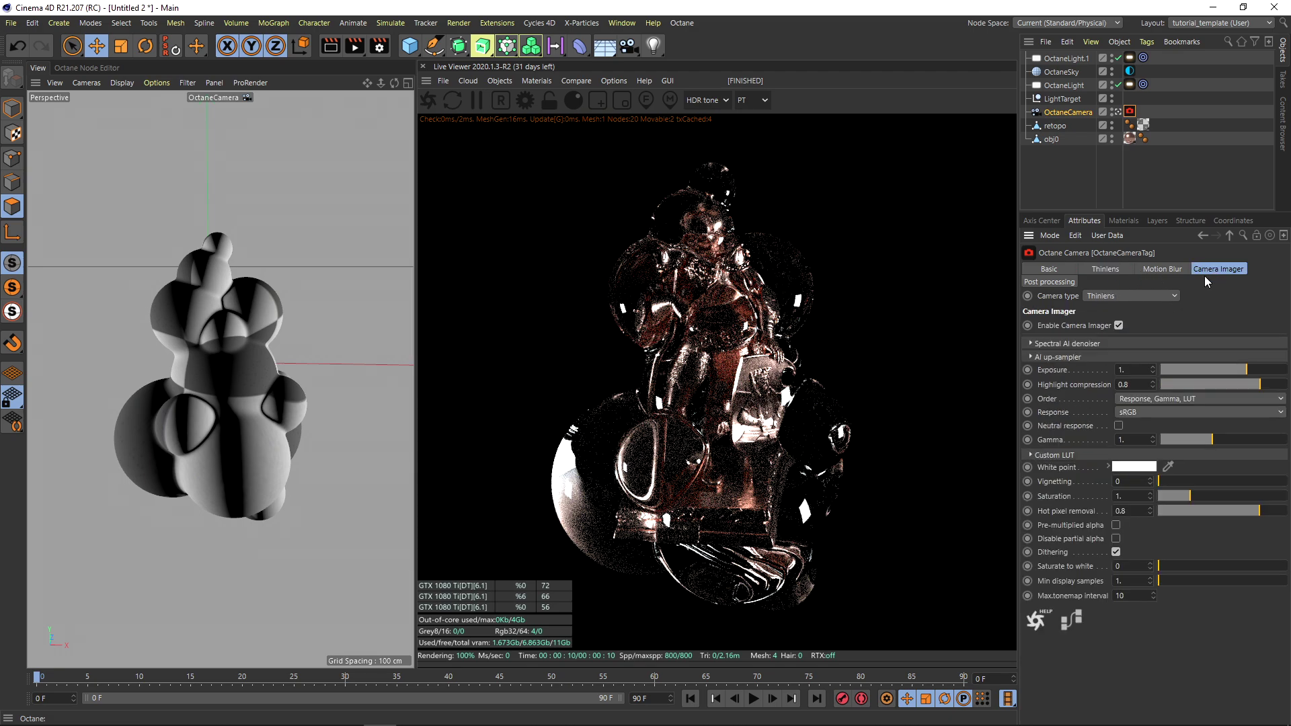
left_click(1031, 344)
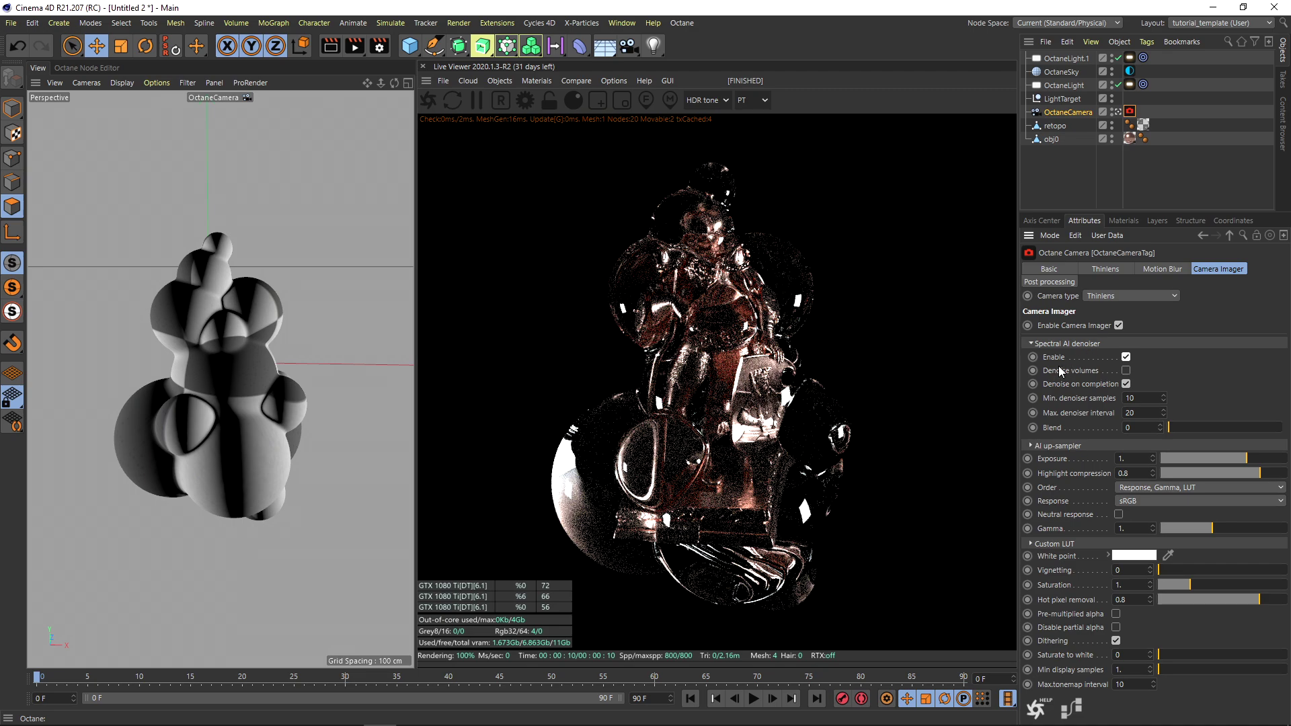
- Switch the renderer in the render settings from Standard to Octane Renderer
key("ctrl+b")
left_click(437, 176)
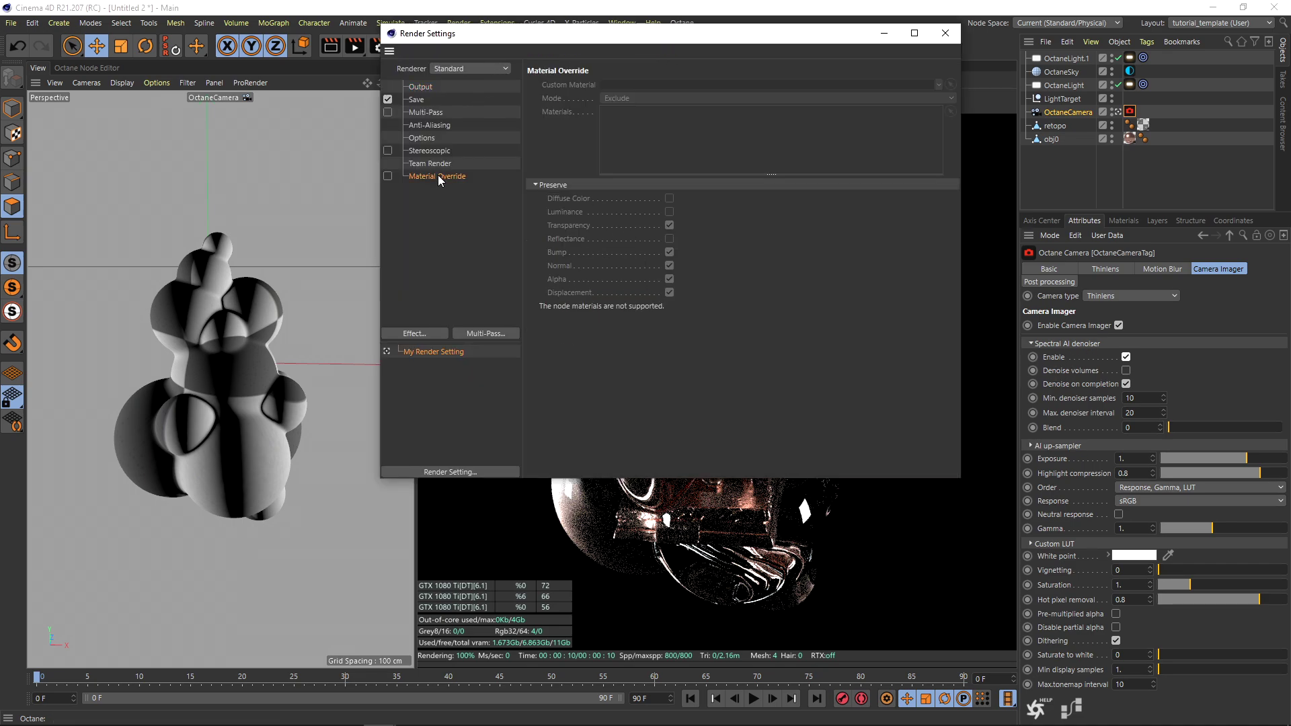
left_click(468, 69)
left_click(462, 127)
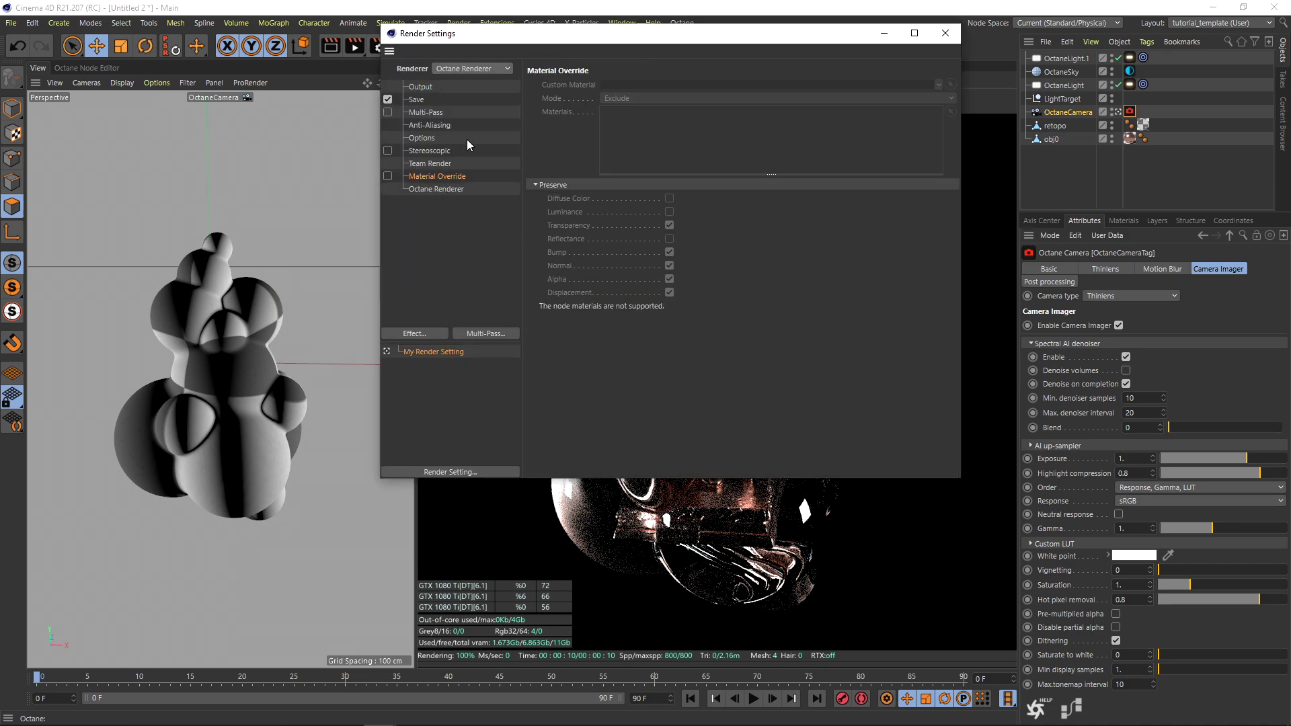
- Enable Octane render passes with the Denoised beauty pass and set the tonemap type to Tonemapped
left_click(440, 188)
left_click(758, 92)
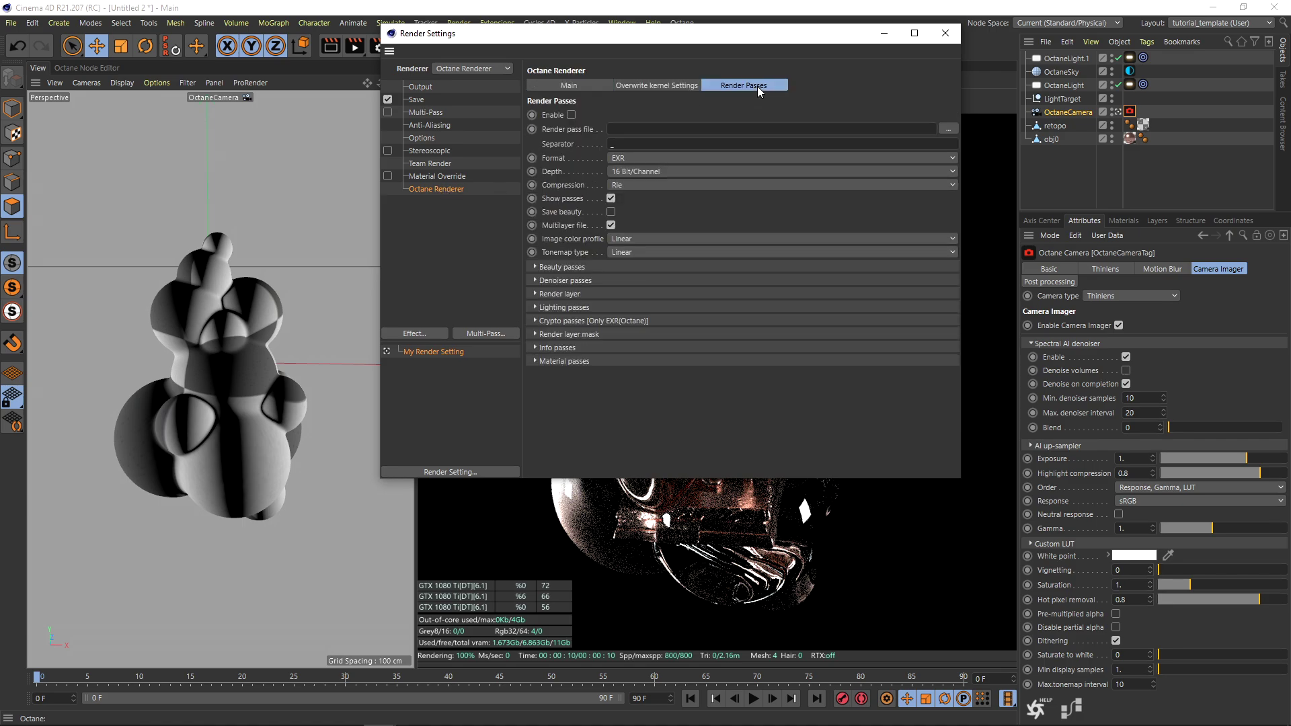
left_click(553, 280)
left_click(642, 294)
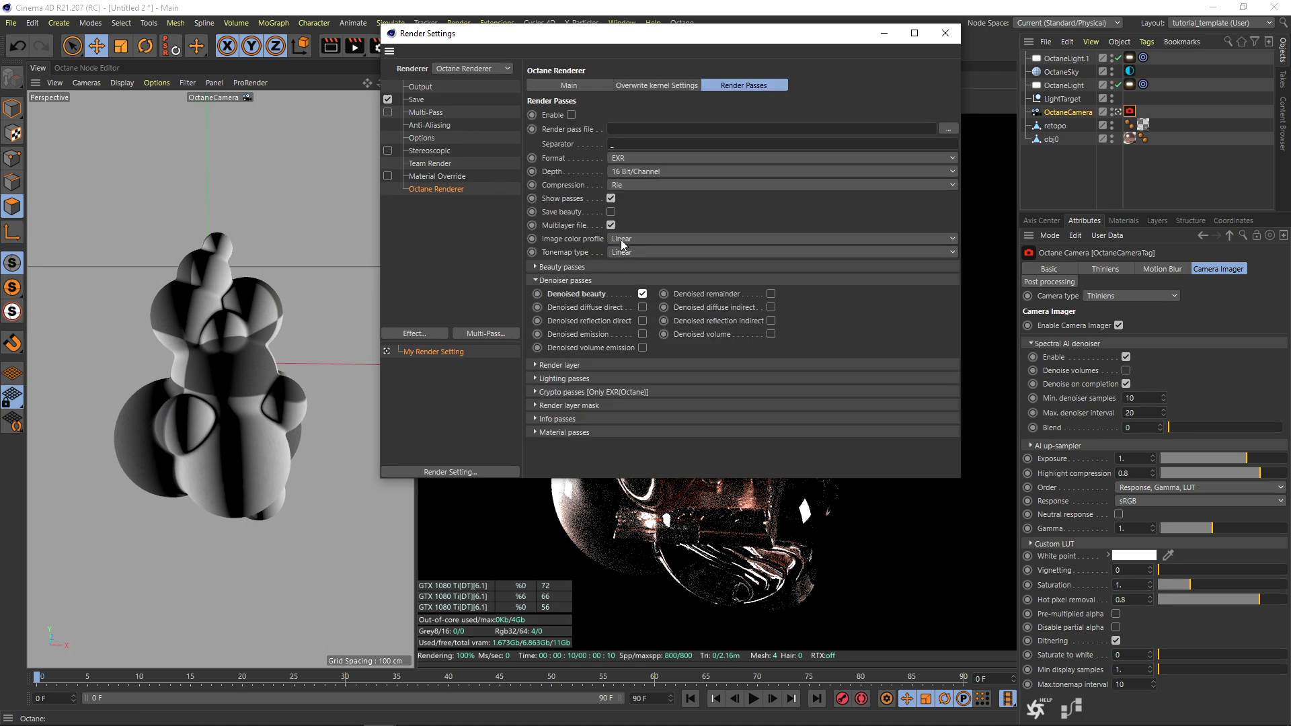
left_click(571, 115)
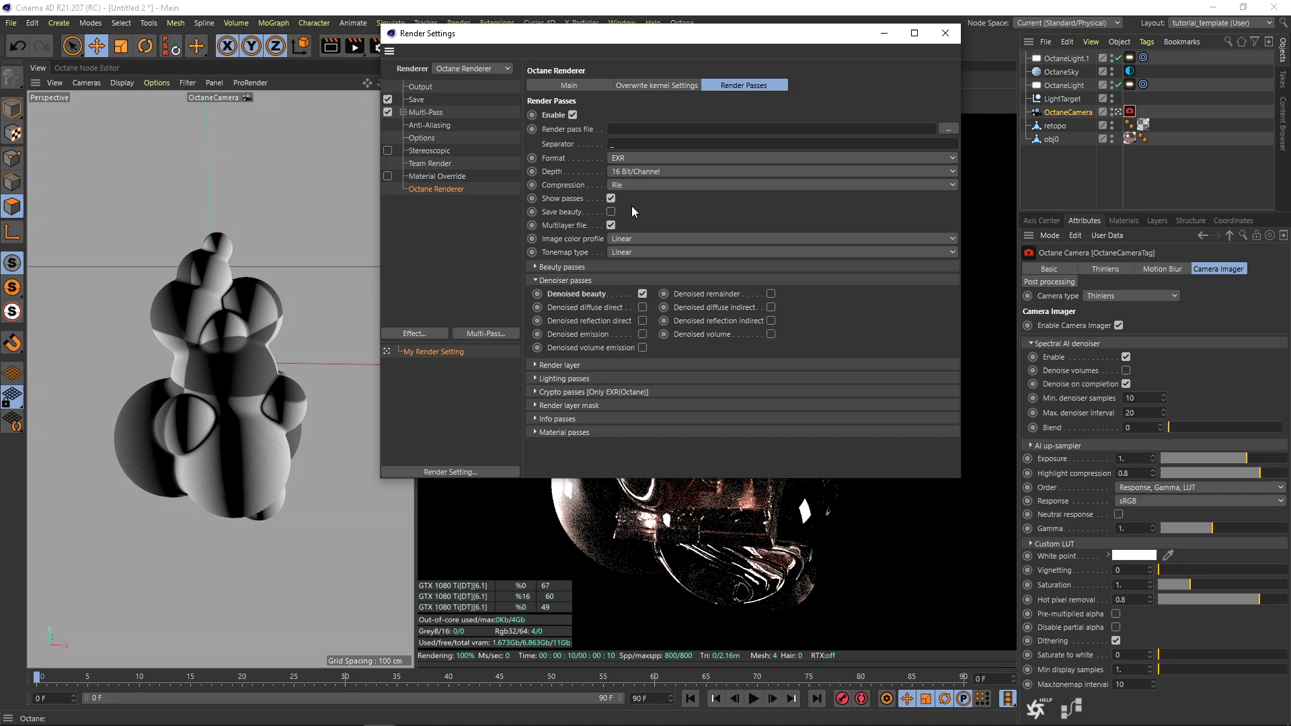
left_click(637, 251)
left_click(640, 264)
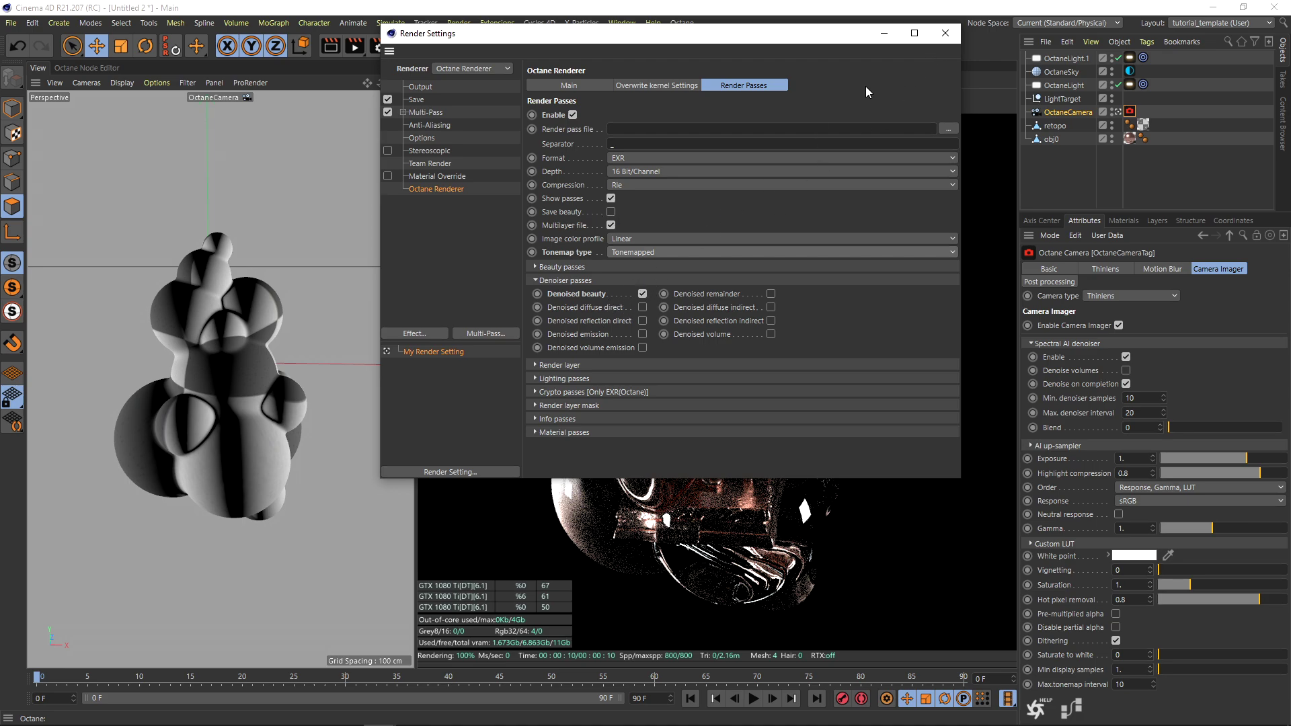
- Close the render settings, restart the live render and display its denoised beauty pass
left_click(944, 33)
left_click(428, 99)
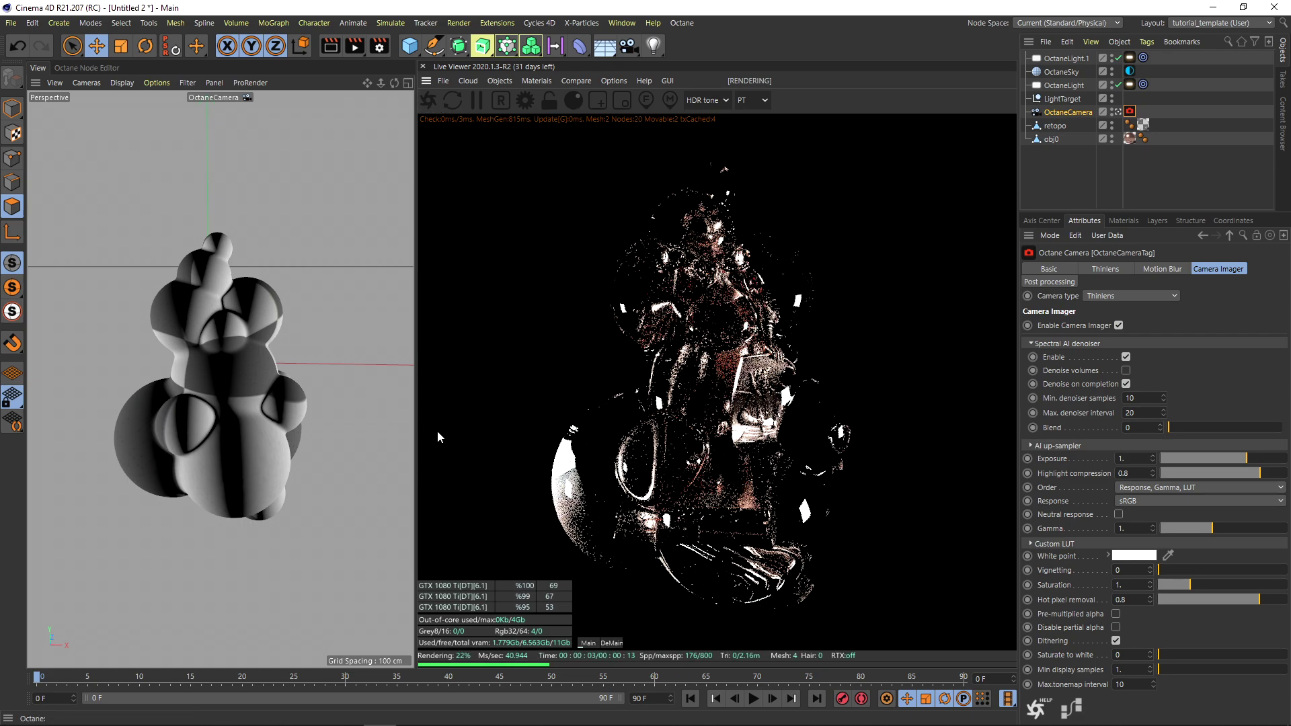
left_click(610, 643)
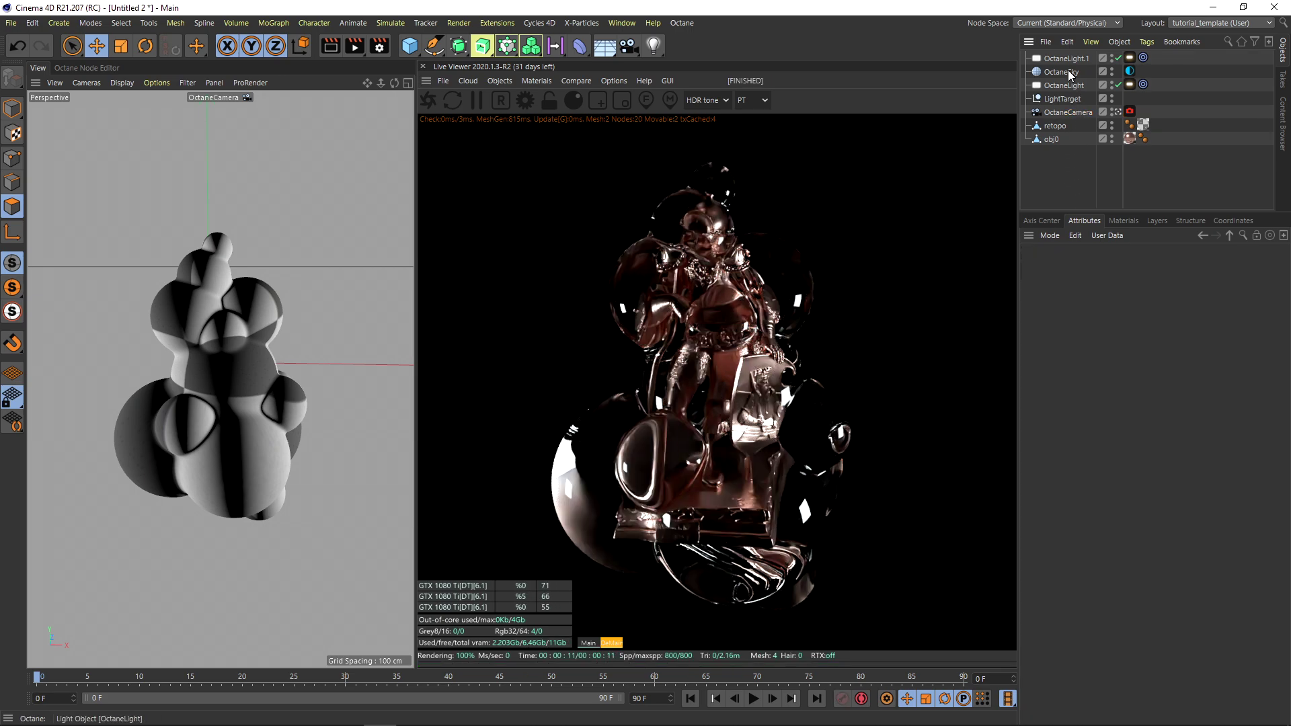
- Open the retopo mesh's OctSpecular1 material in the Octane Node Editor and close the separate material editor
left_click(1143, 125)
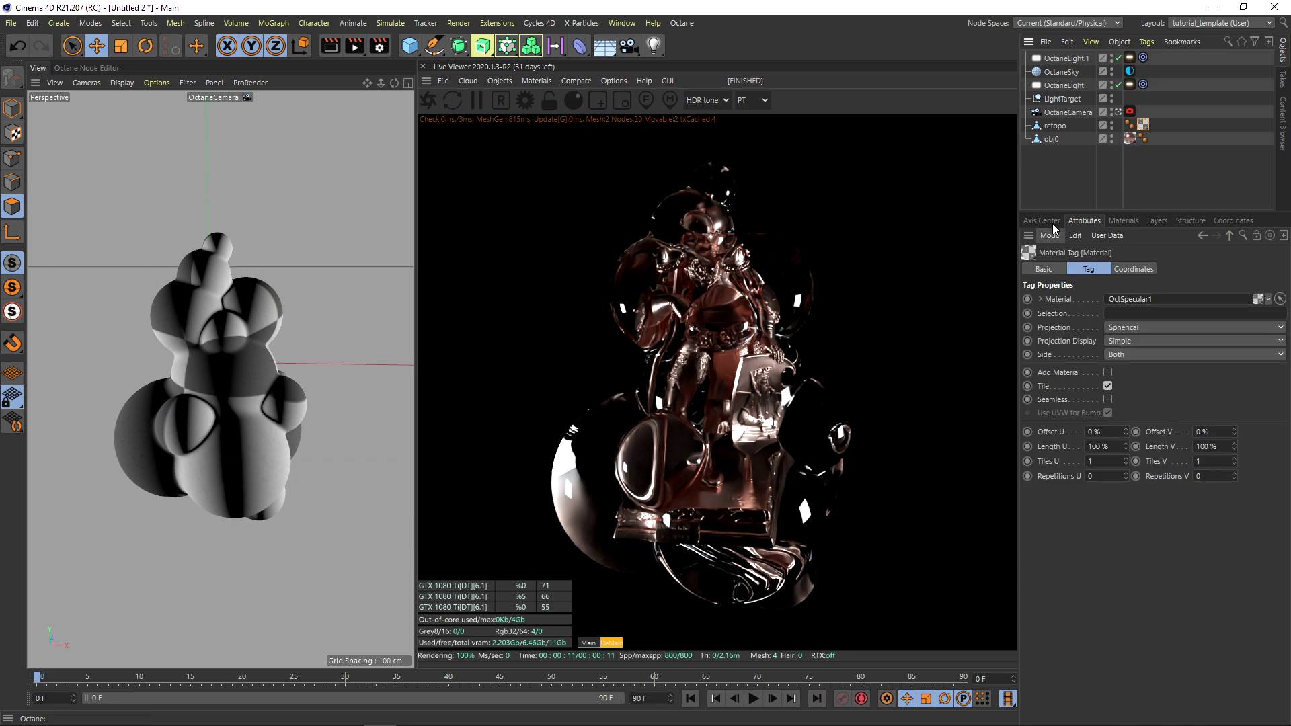
left_click_drag(208, 91, 237, 111)
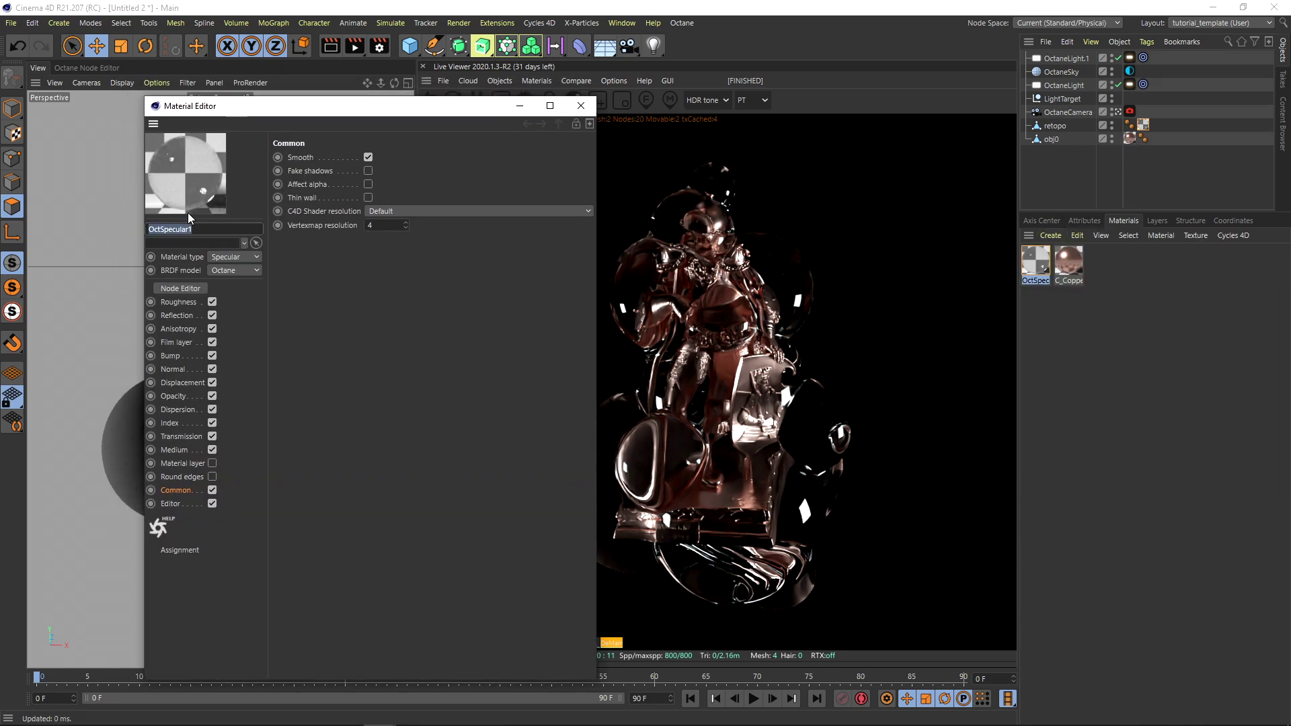
left_click(179, 288)
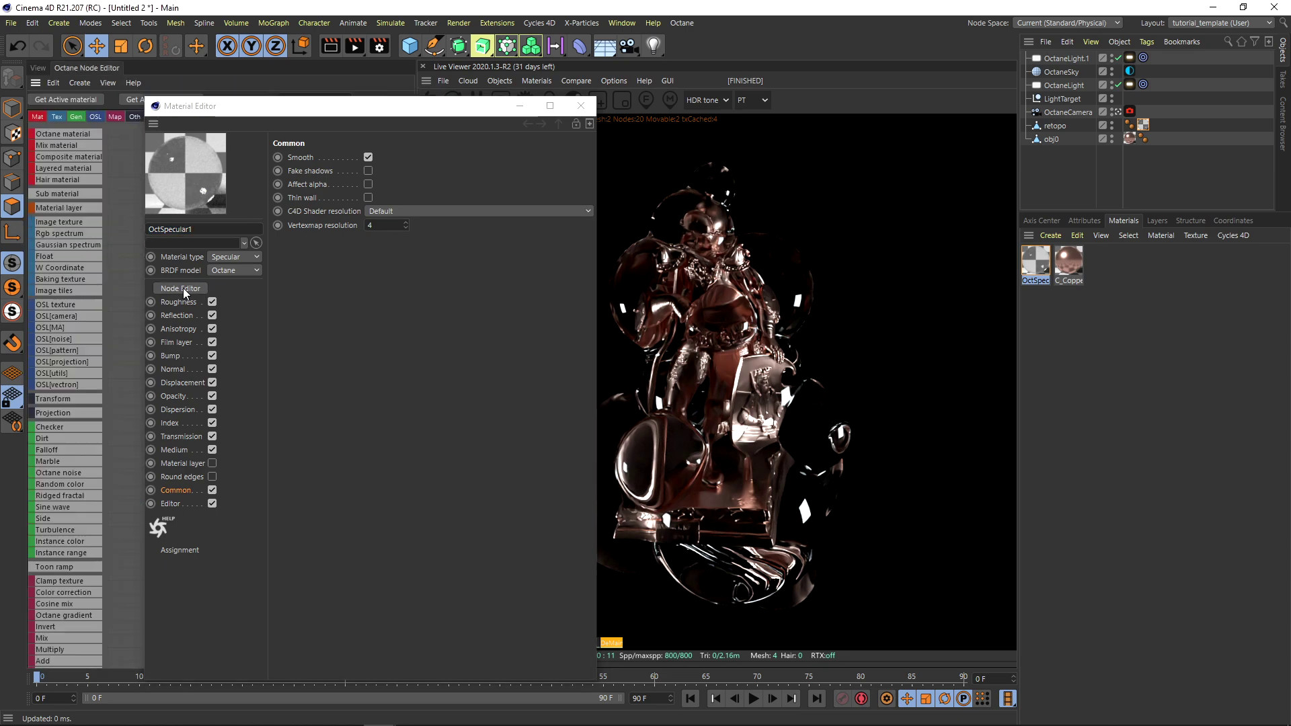
left_click(580, 108)
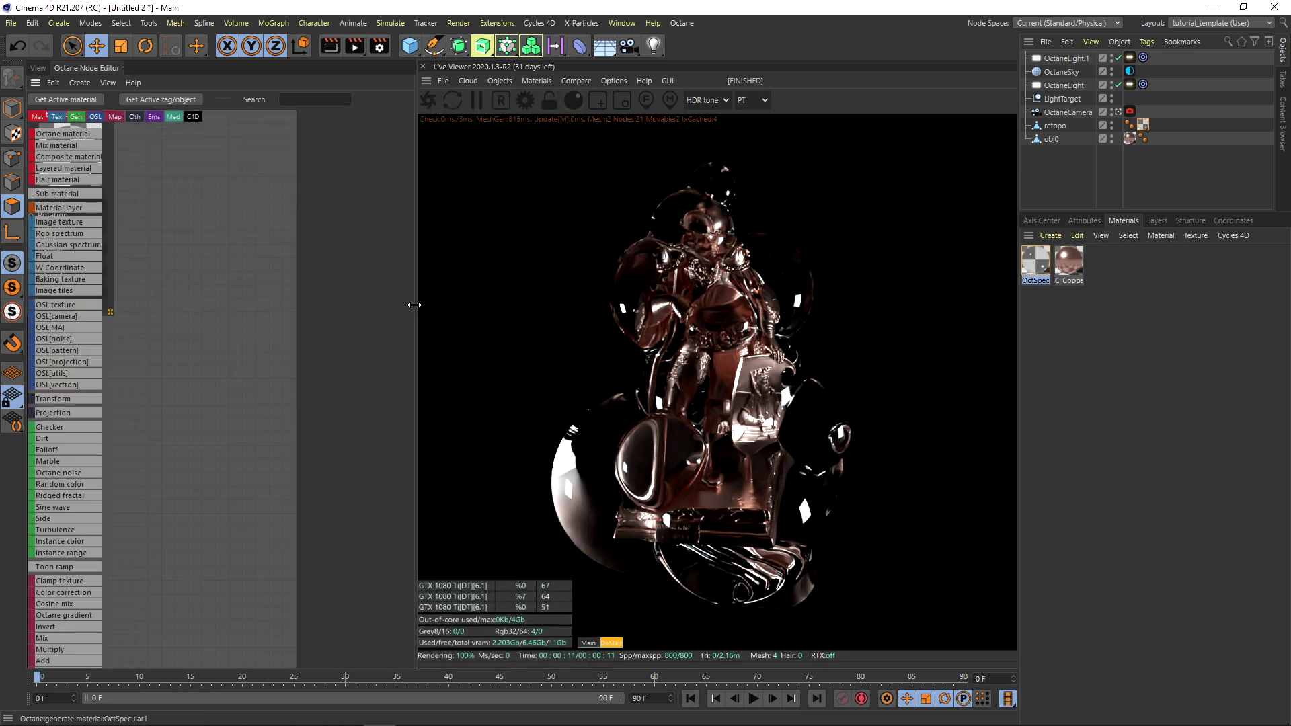
- Widen the node editor area and place the OctSpecular1 node in the free canvas space beside the node list
left_click_drag(414, 304, 506, 296)
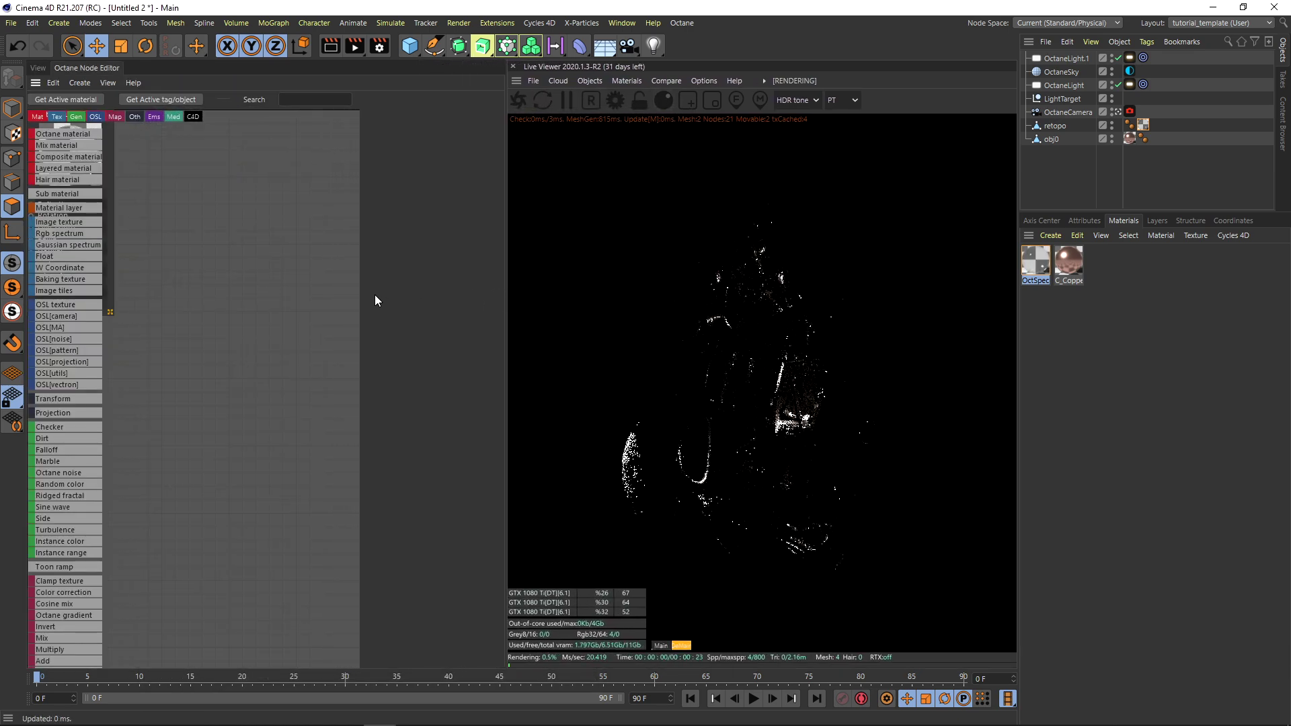
left_click_drag(361, 292, 314, 294)
middle_click_drag(172, 223, 192, 240)
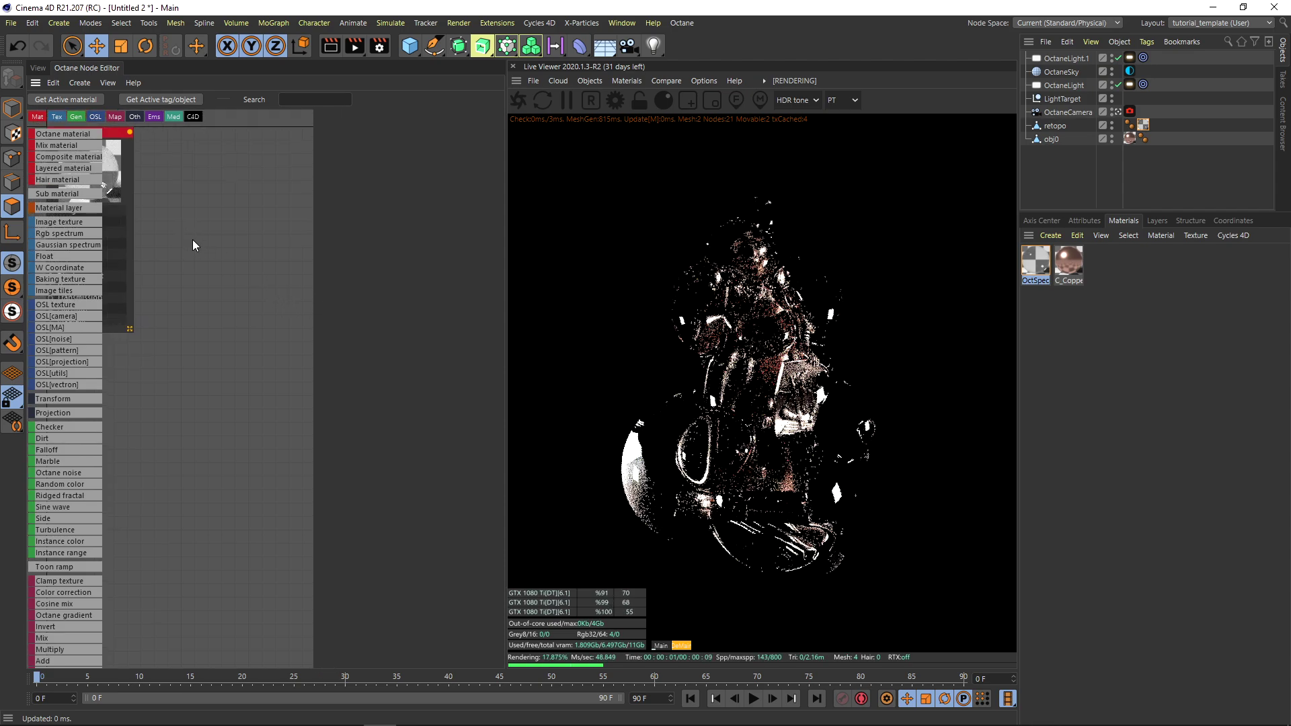
left_click_drag(201, 179, 250, 179)
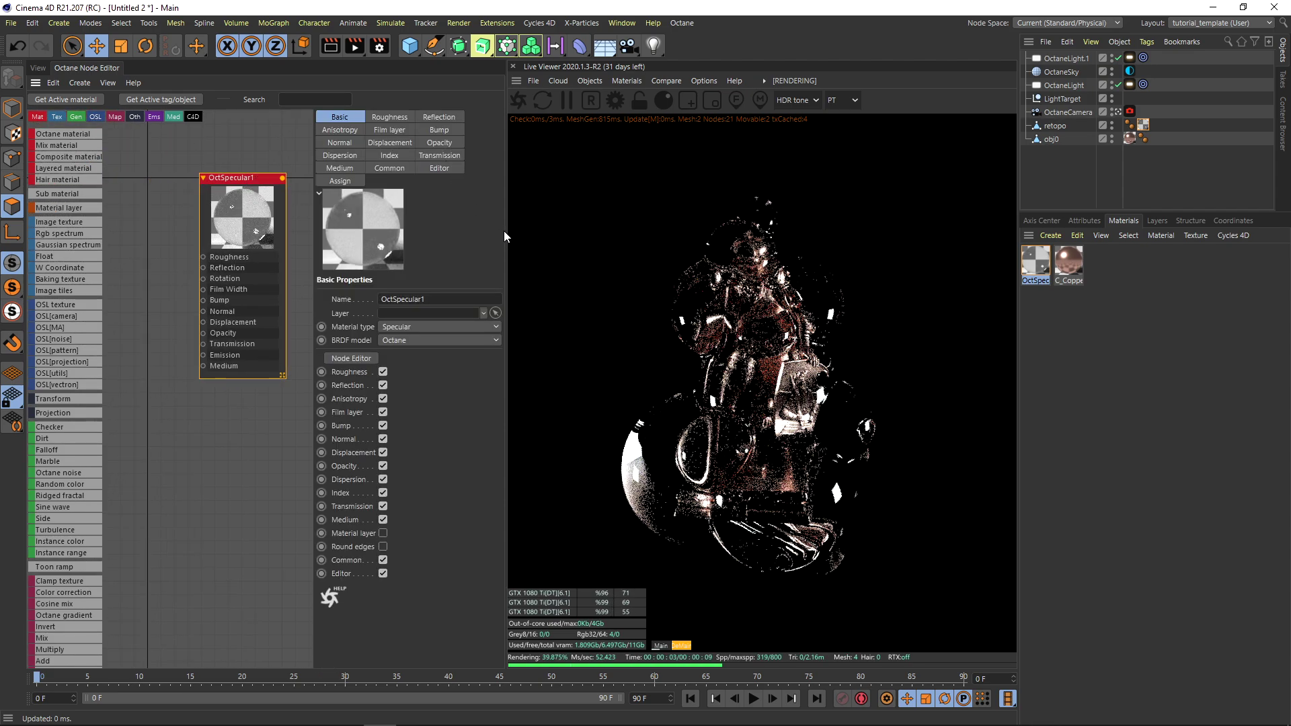
left_click_drag(505, 225, 582, 224)
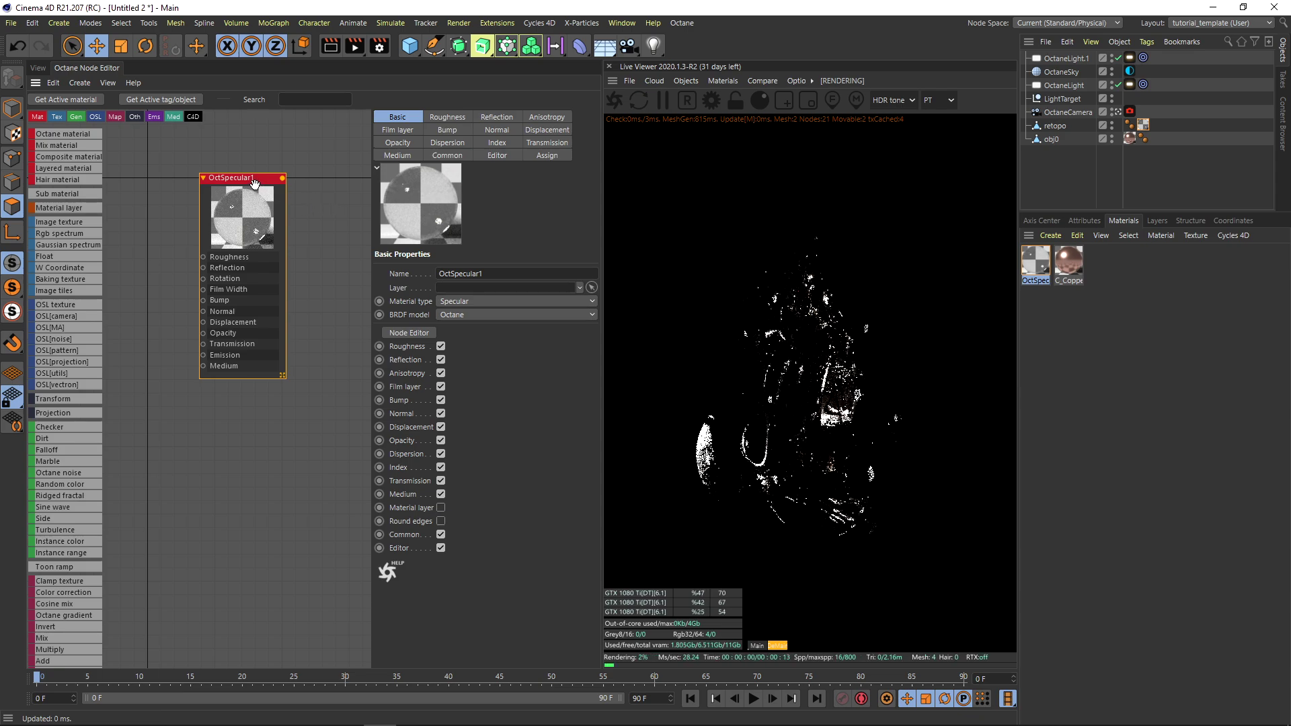
left_click_drag(273, 347, 336, 353)
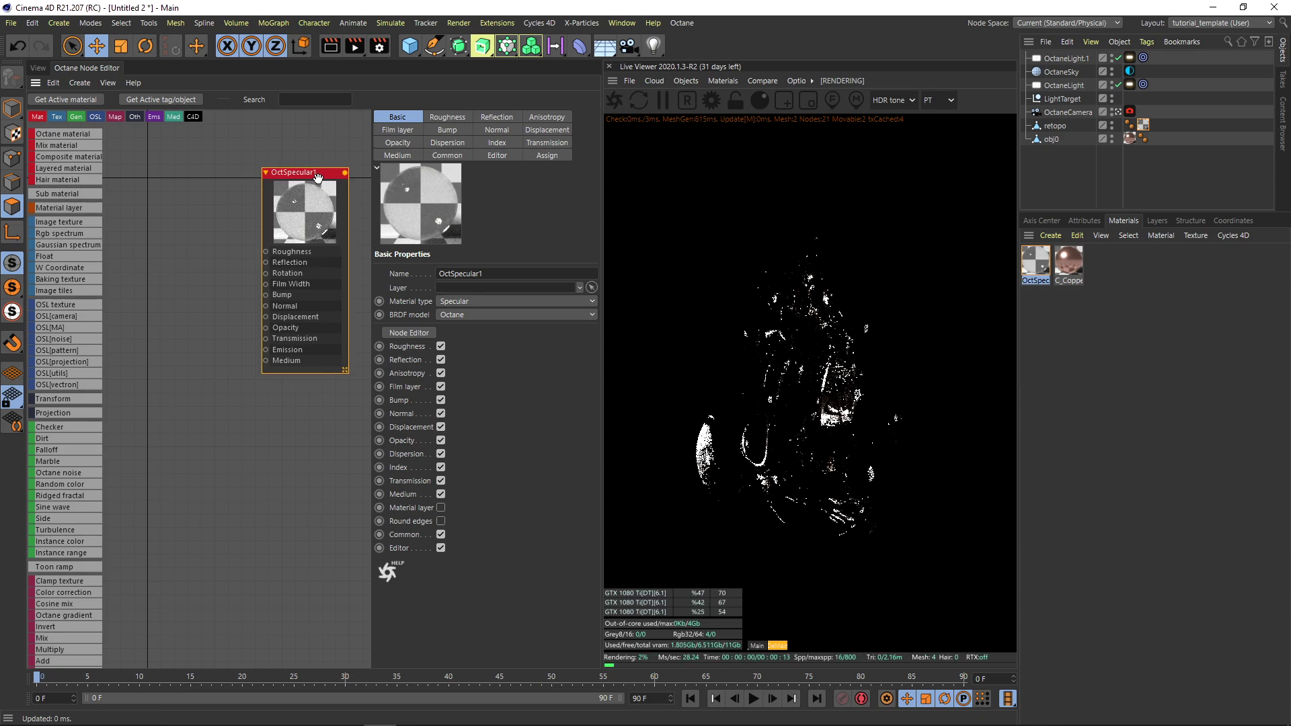
- Store the current render for A/B comparison, then enable Fake shadows on OctSpecular1 and compare the two versions
left_click(772, 82)
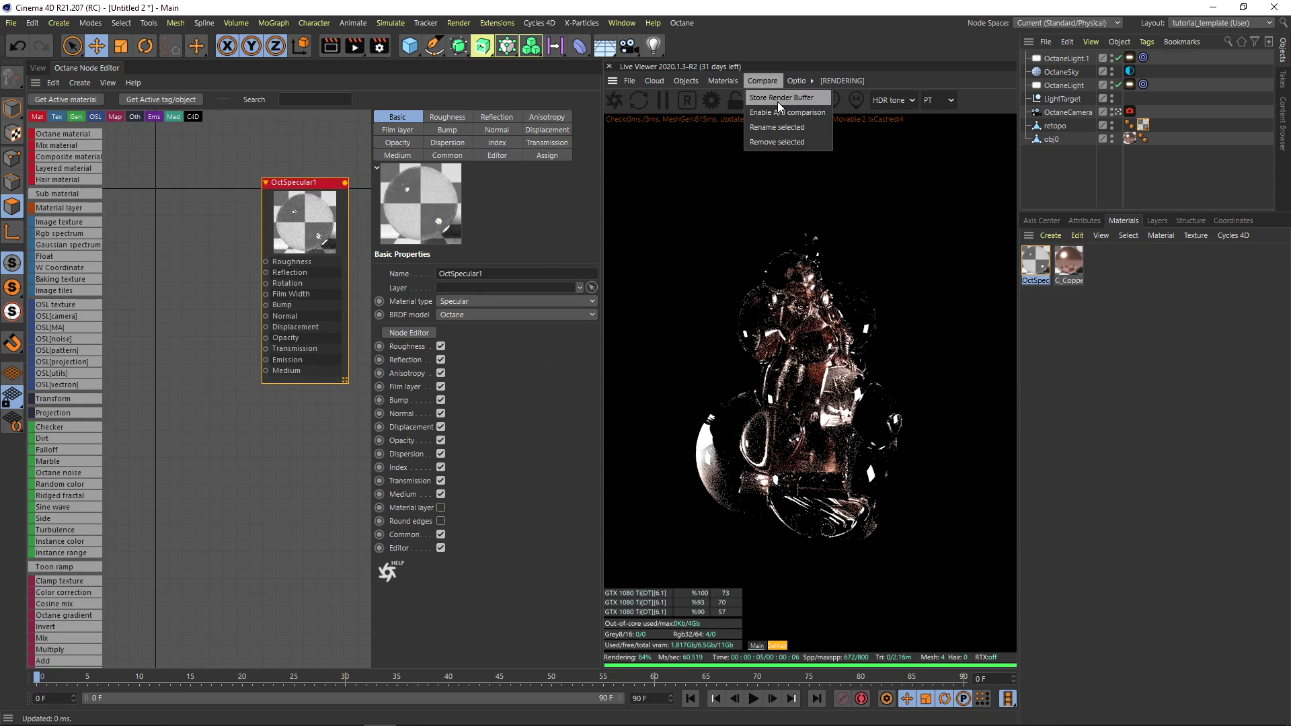
left_click(773, 99)
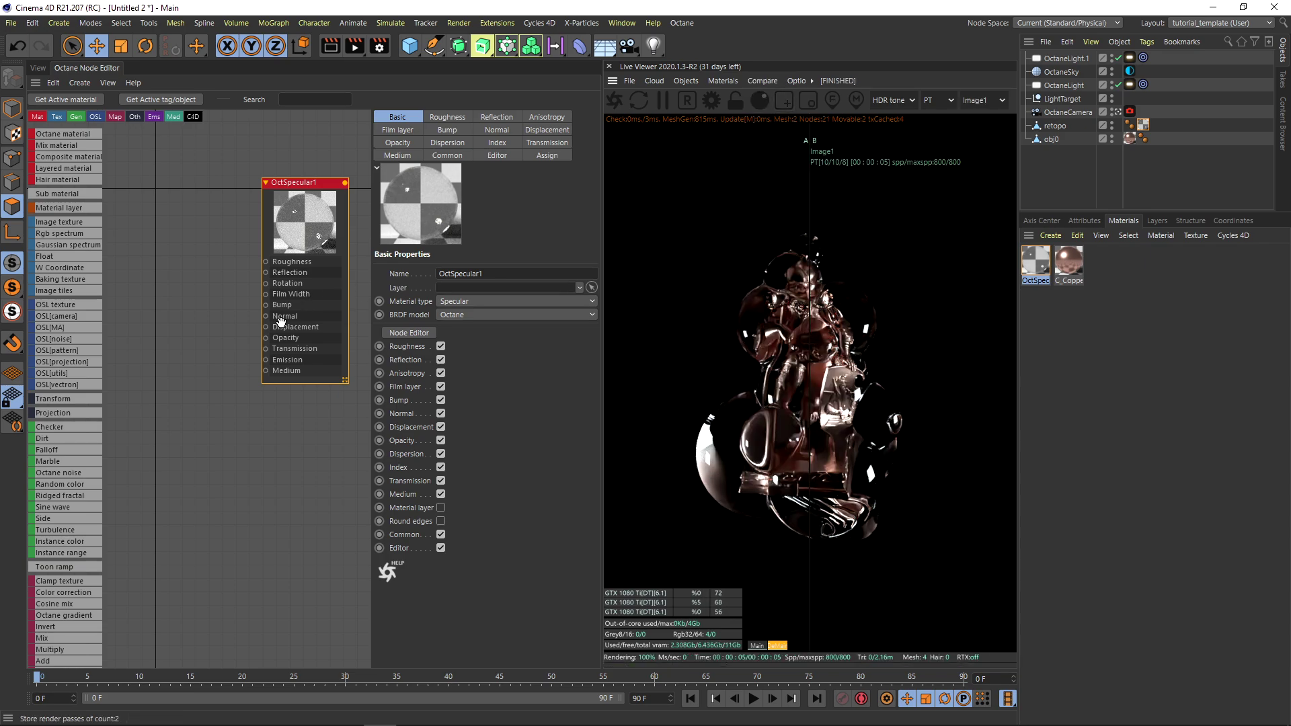
left_click(447, 156)
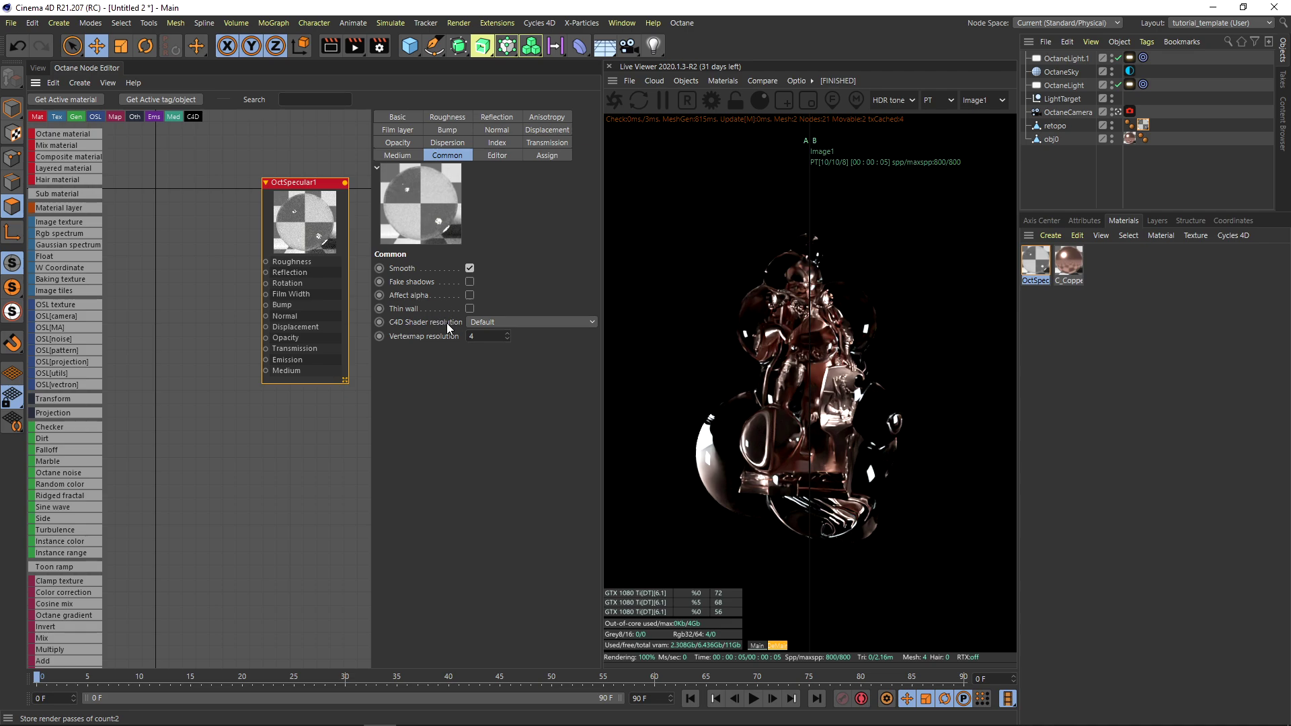
left_click(470, 282)
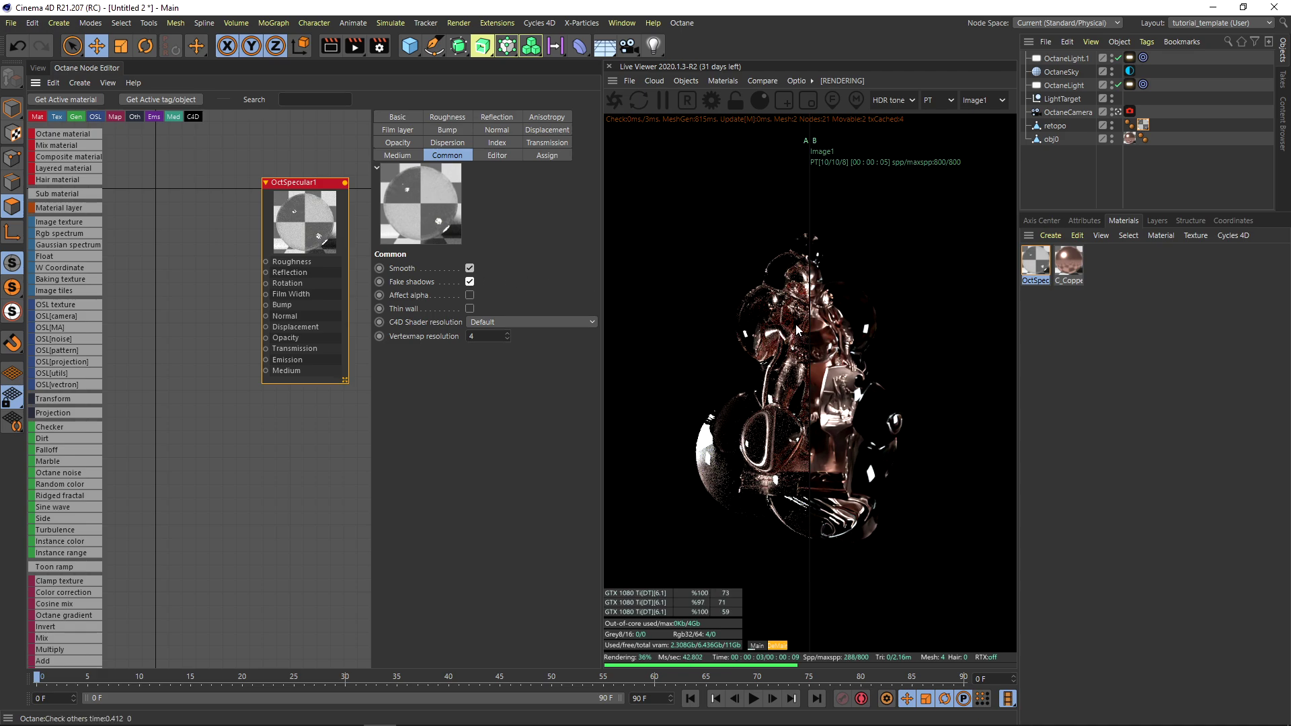
mouse_move(808, 311)
left_mouse_down()
mouse_move(837, 312)
mouse_move(770, 313)
mouse_move(885, 308)
mouse_move(763, 333)
mouse_move(874, 334)
mouse_move(800, 296)
left_mouse_up()
- Store the render with fake shadows as a second comparison image
left_click(751, 80)
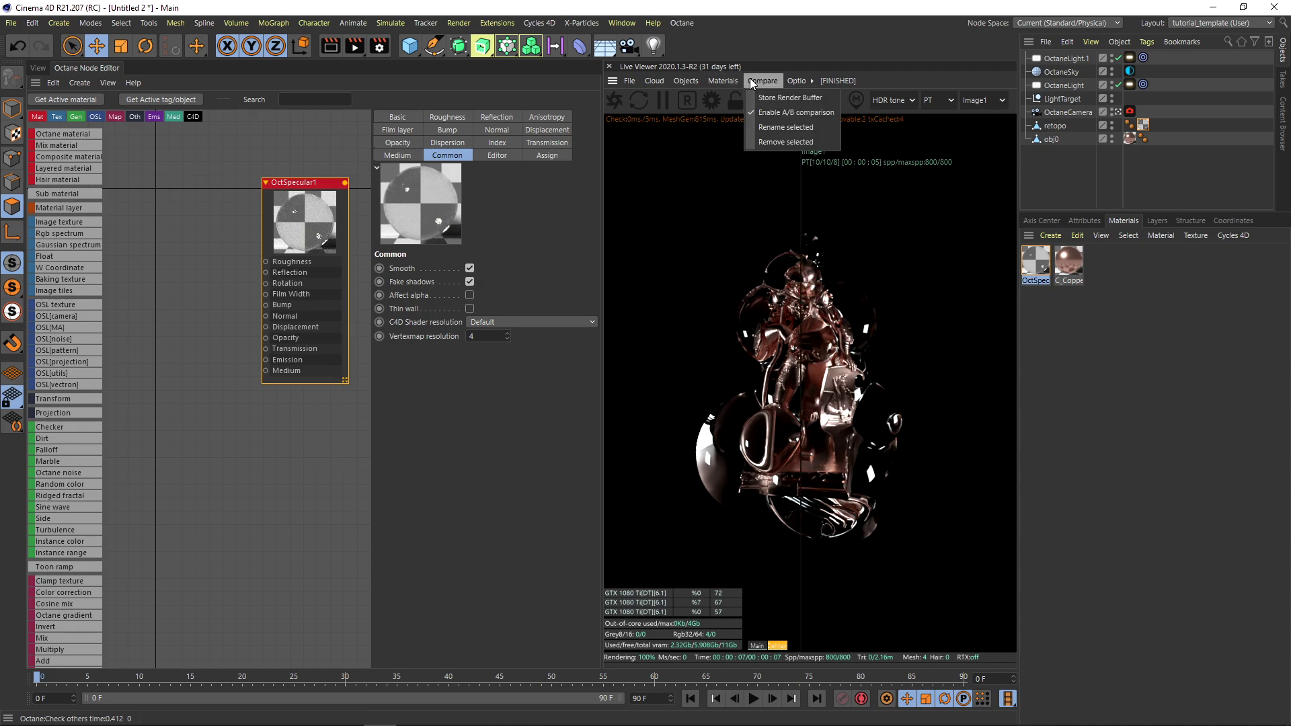
left_click(756, 101)
left_click(756, 102)
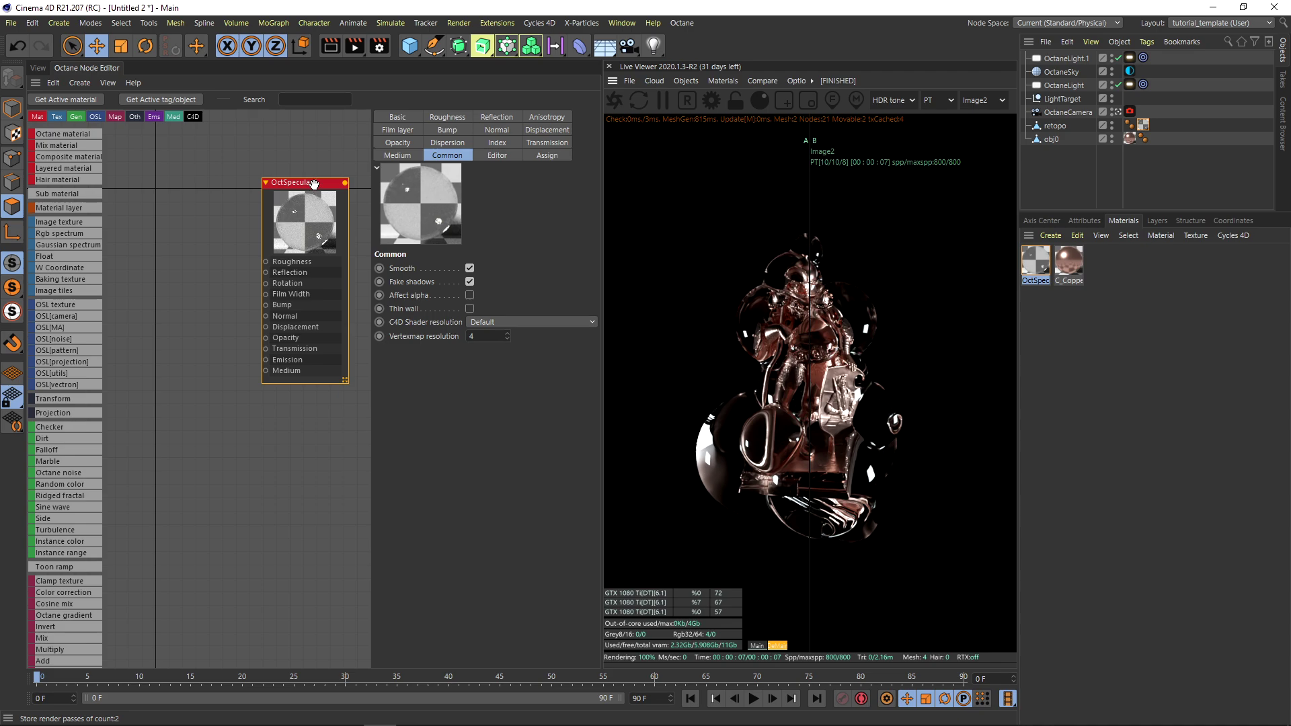
- Set OctSpecular1's index to 1 and compare the result with the stored render
left_click_drag(313, 183, 319, 189)
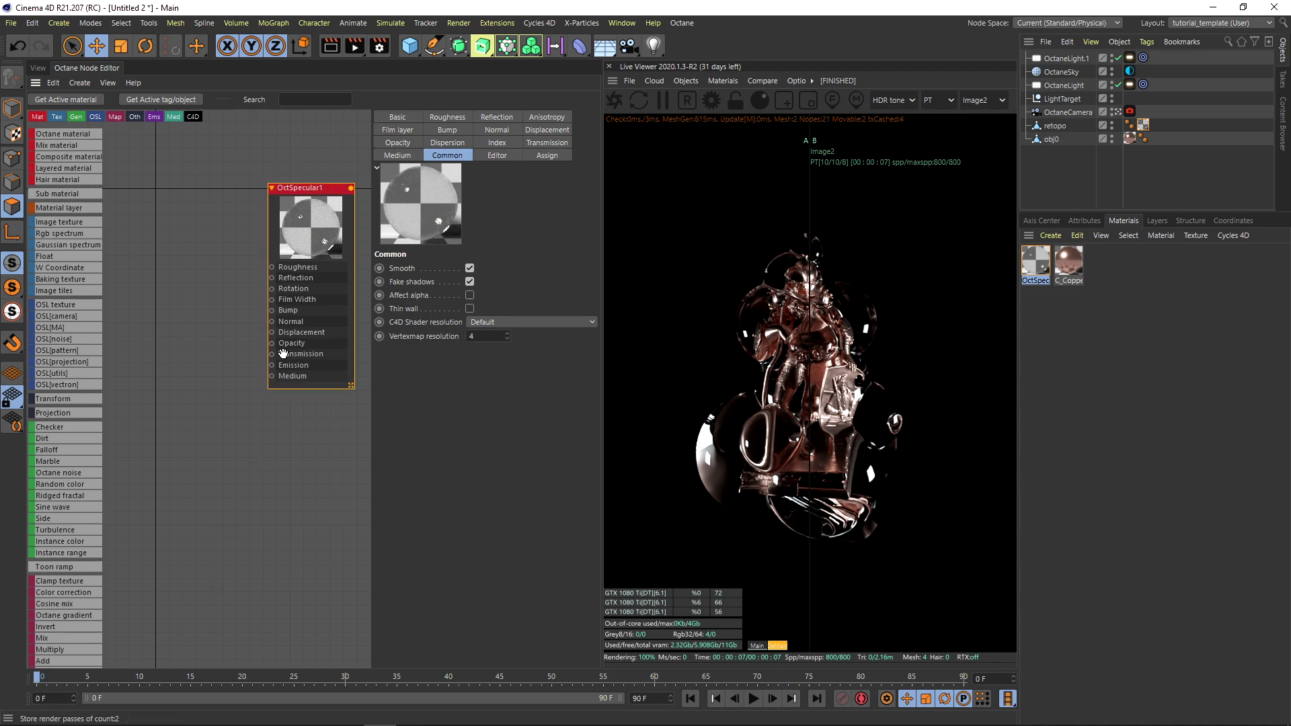
left_click(496, 143)
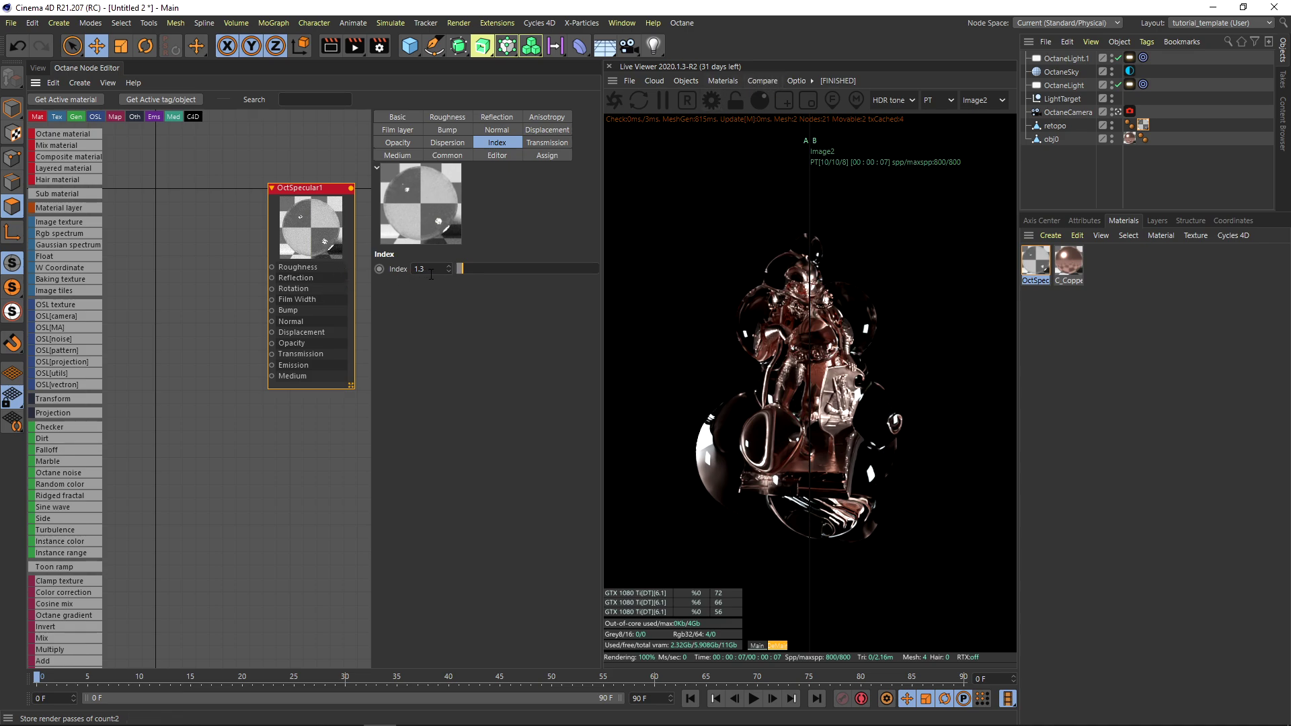
type("1.")
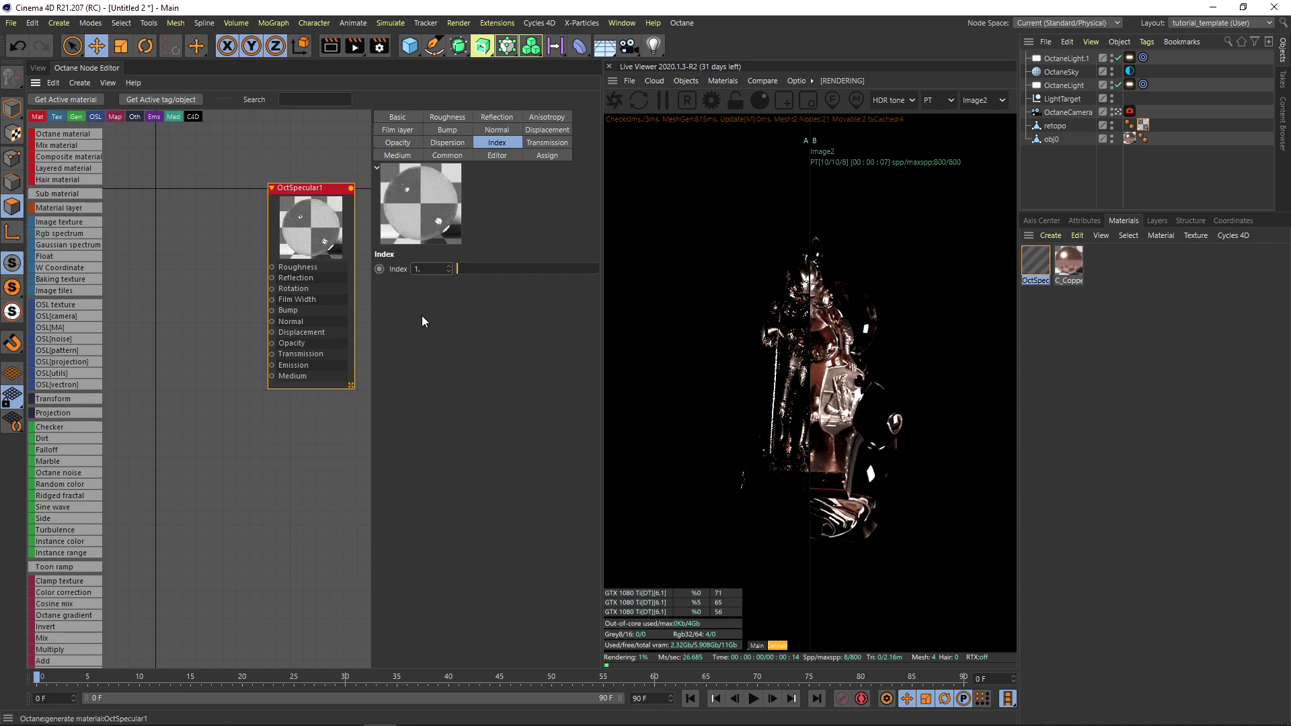
left_click_drag(810, 309, 894, 310)
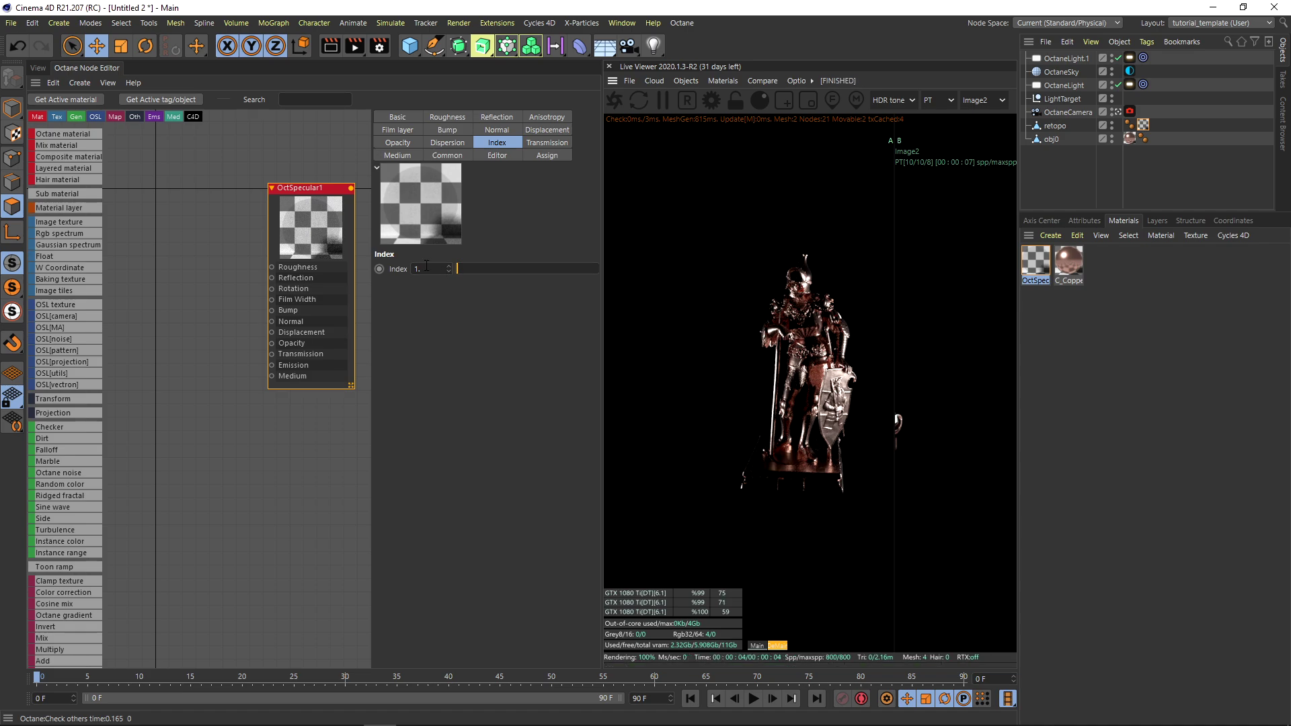
- Try an index of 2 on OctSpecular1, then lower it back to 1
left_click_drag(426, 268, 400, 271)
type("2")
key("Return")
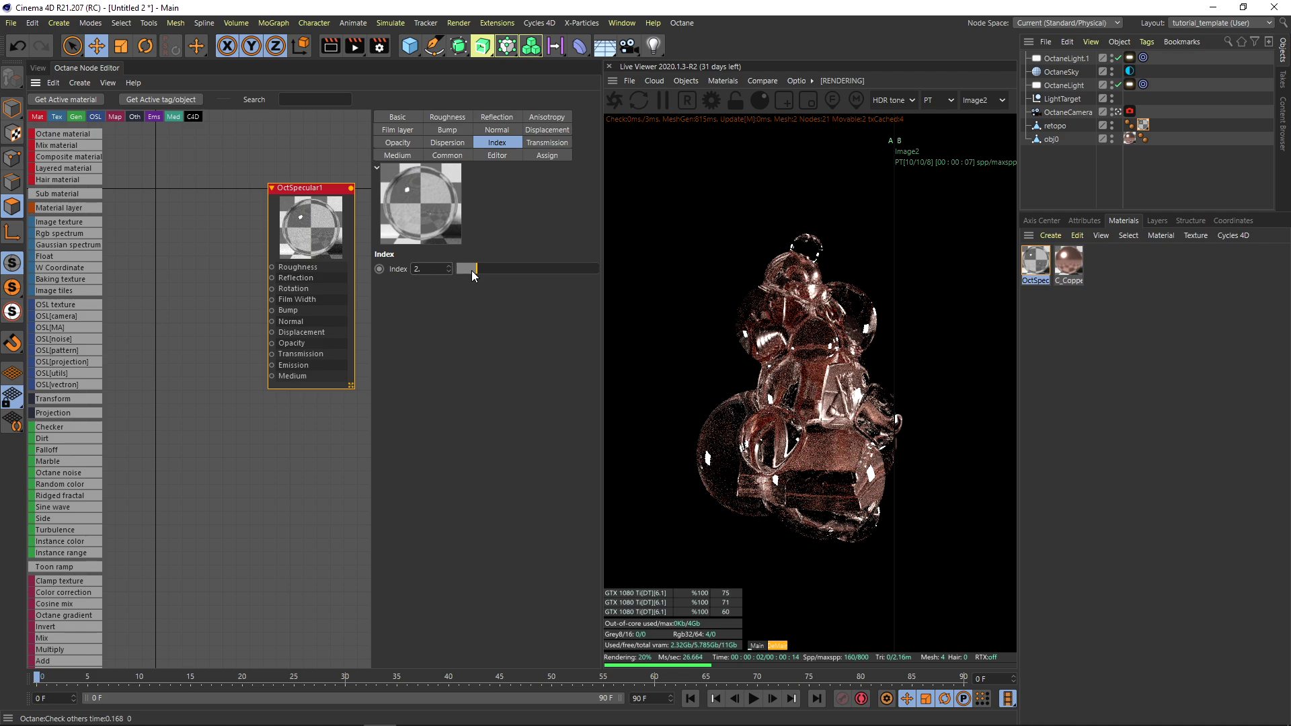
left_click_drag(470, 271, 457, 269)
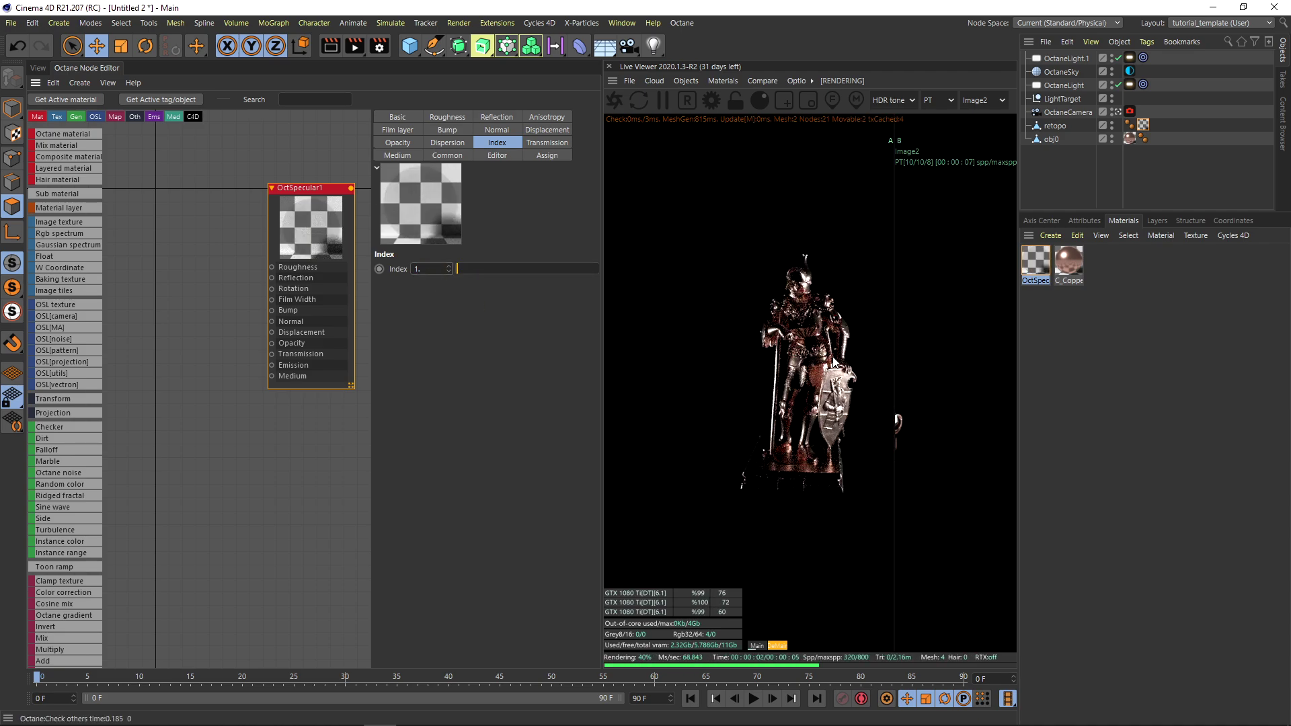
- Raise OctSpecular1's index to about 4 and compare the glass with the stored render
left_click_drag(903, 345, 816, 339)
left_click_drag(463, 269, 516, 269)
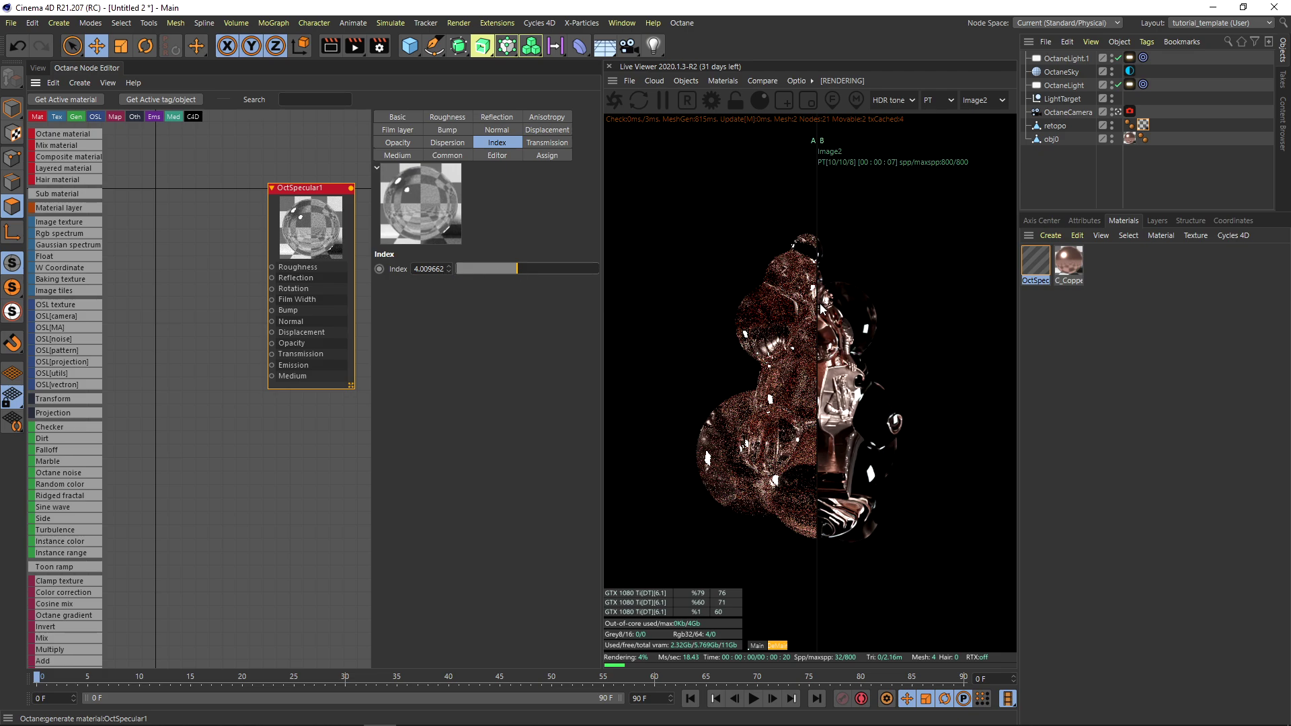
left_click_drag(812, 293, 922, 285)
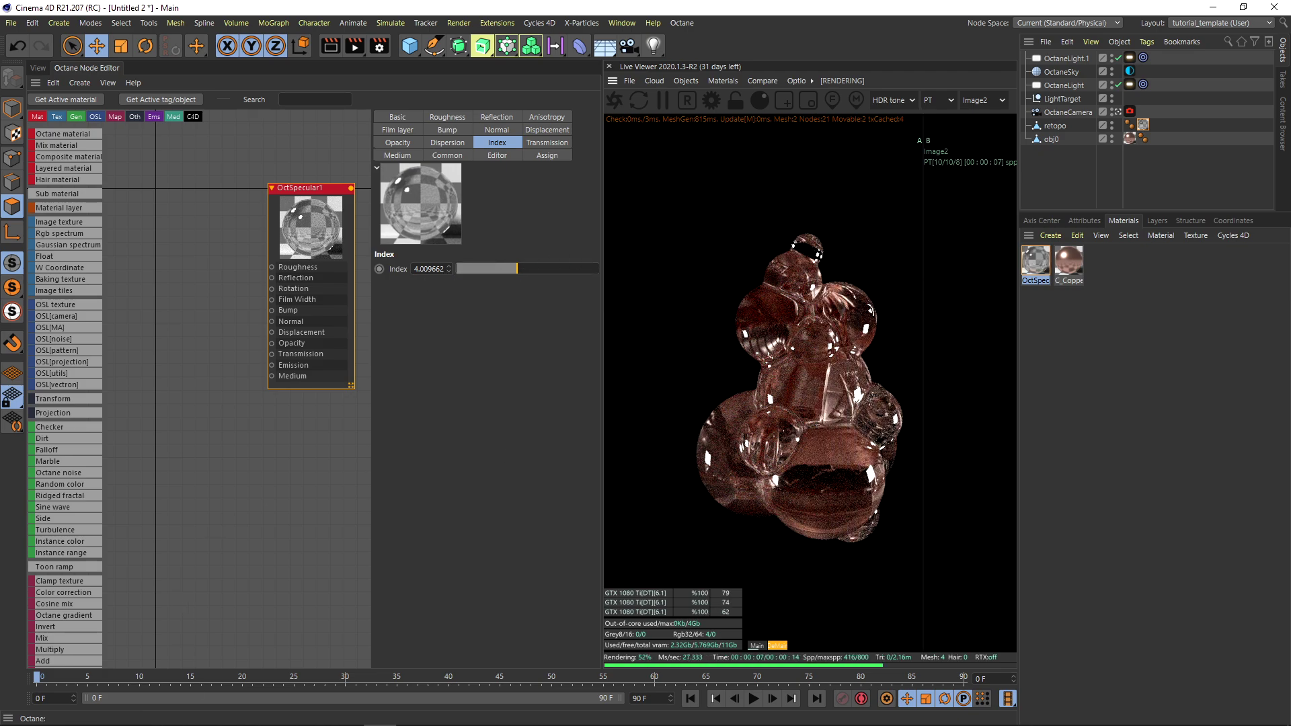
- Switch to After Effects, scrub through the 01_DeMain composition to frame 189, and return to Cinema 4D
left_click(115, 720)
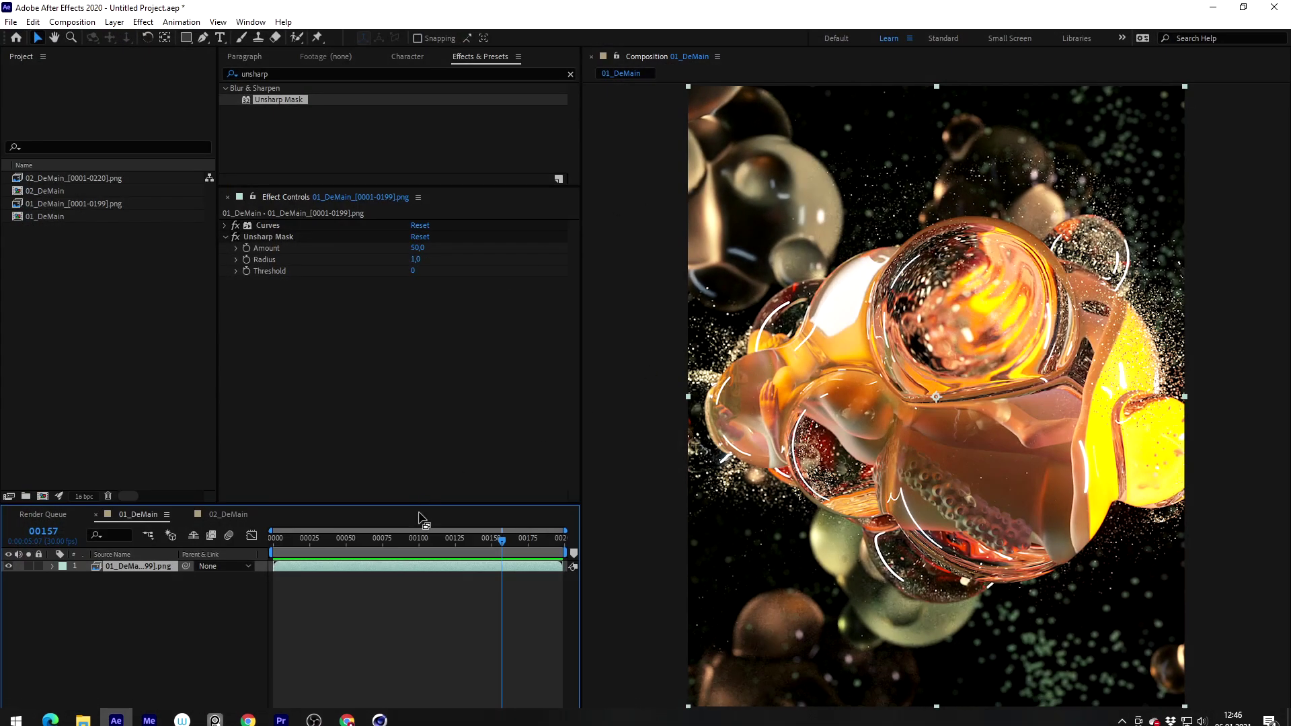
left_click_drag(501, 543, 492, 544)
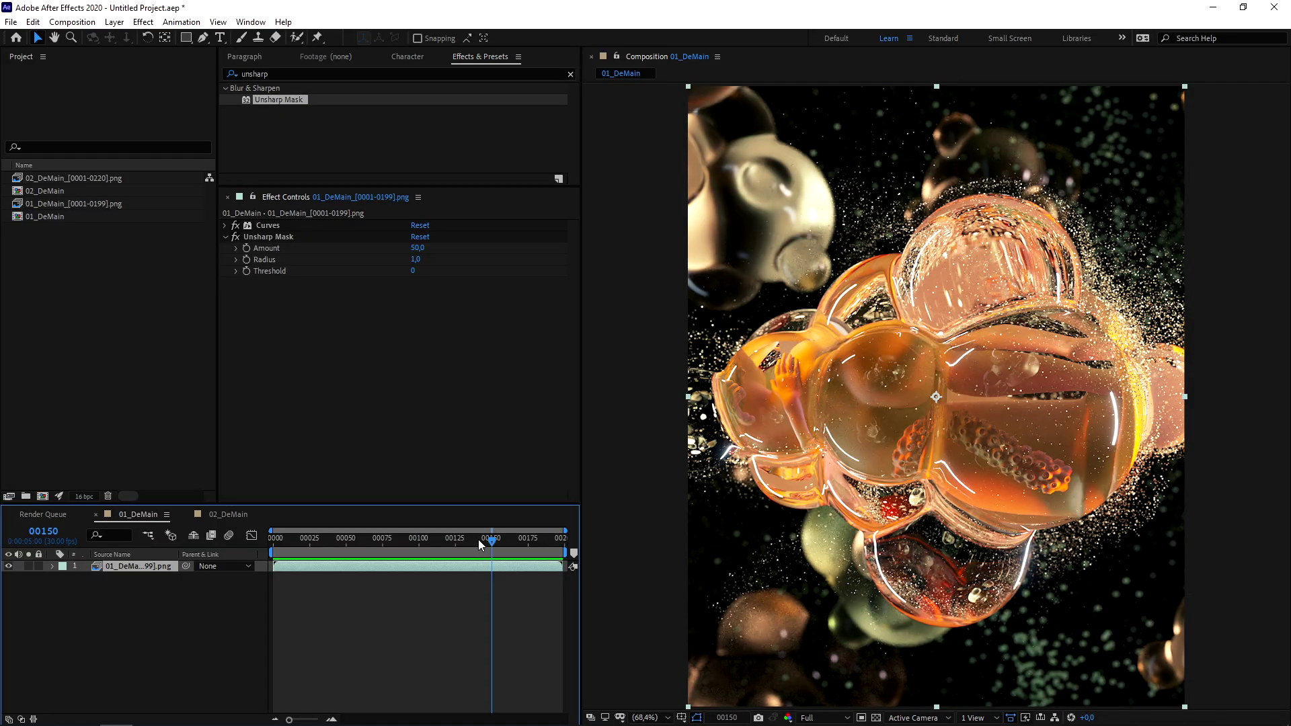
left_click_drag(478, 539, 547, 549)
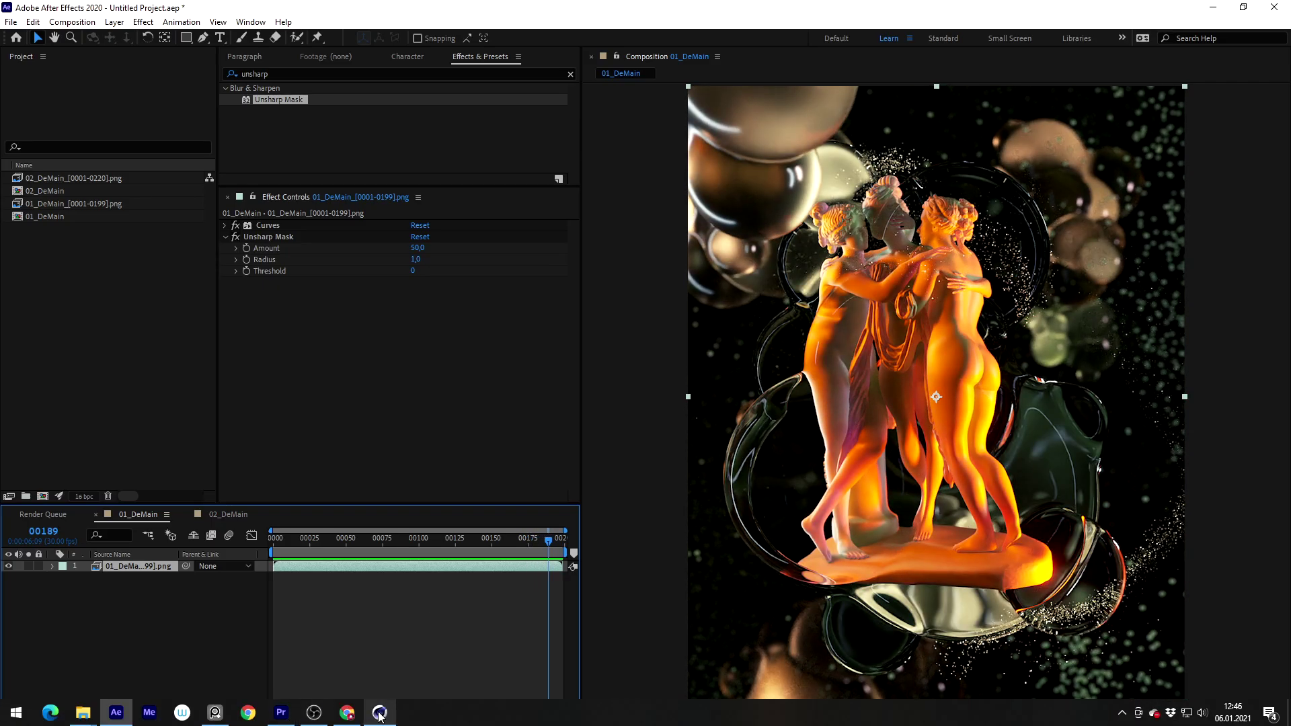
left_click(379, 713)
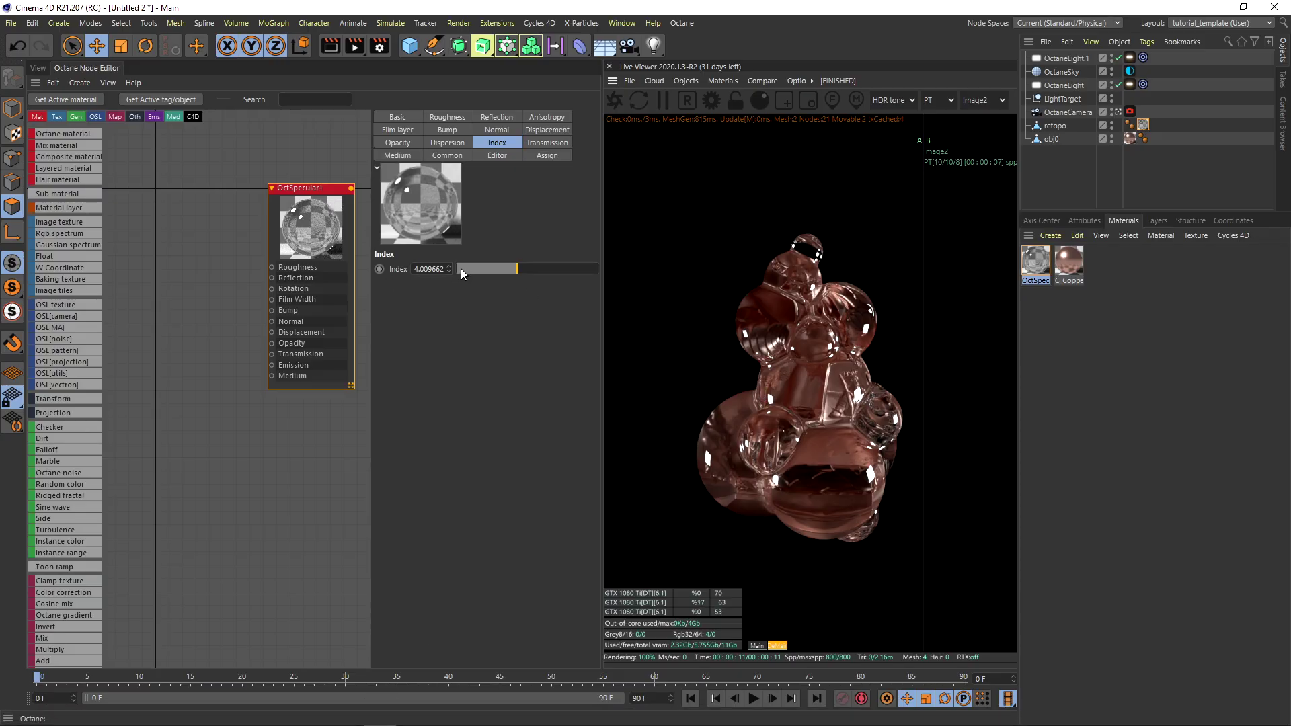
- Set OctSpecular1's index to 2, testing 1 once for comparison before restoring 2
left_click_drag(510, 268, 491, 269)
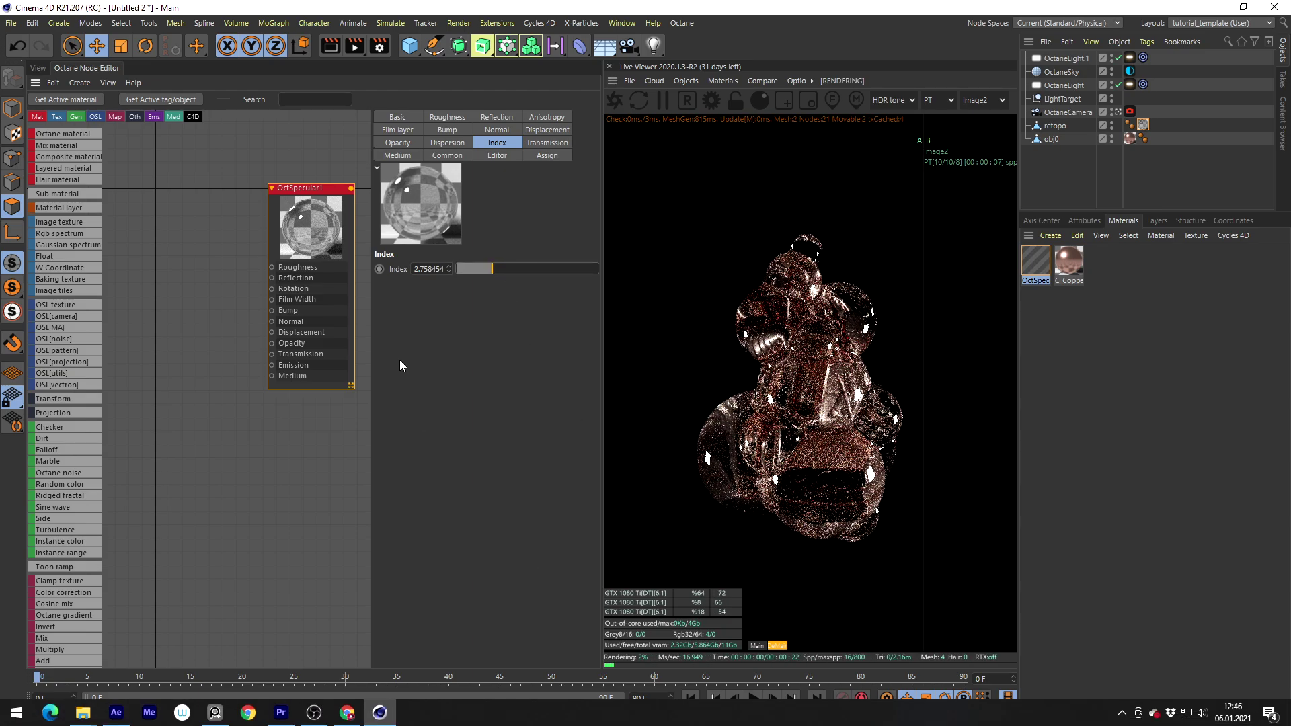
double_click(431, 271)
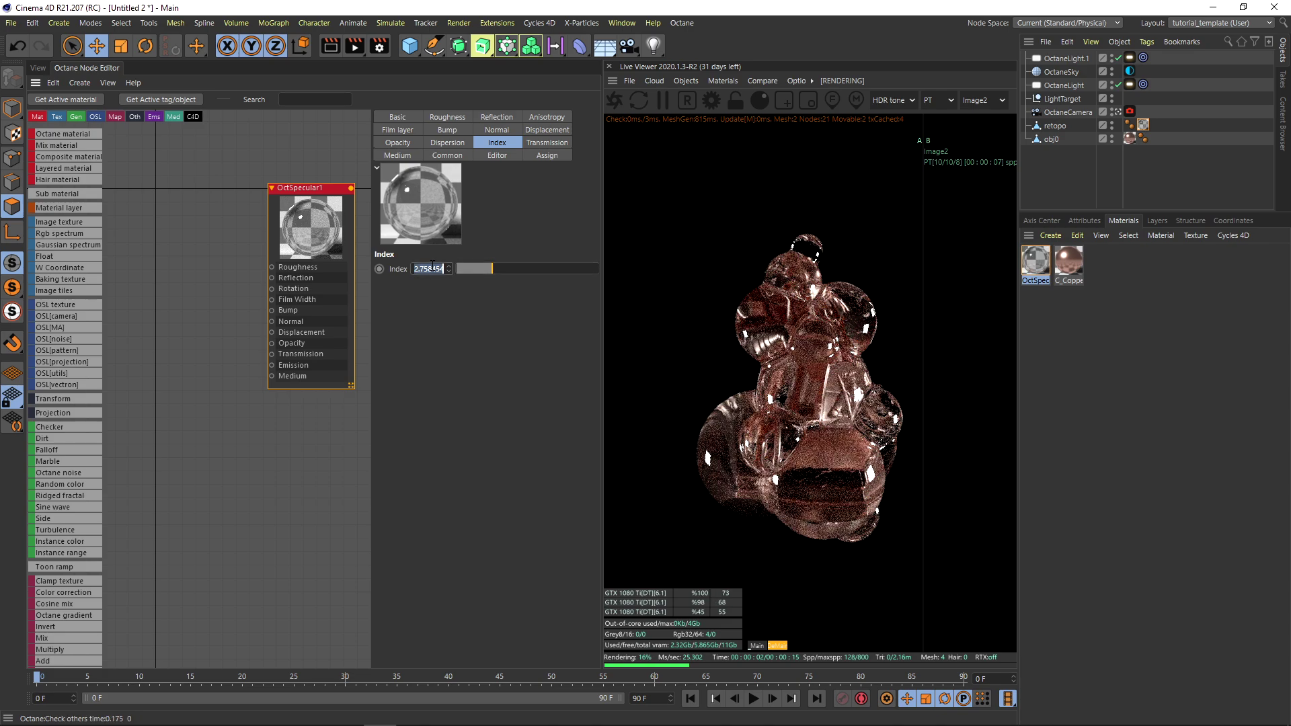
type("2")
key("Return")
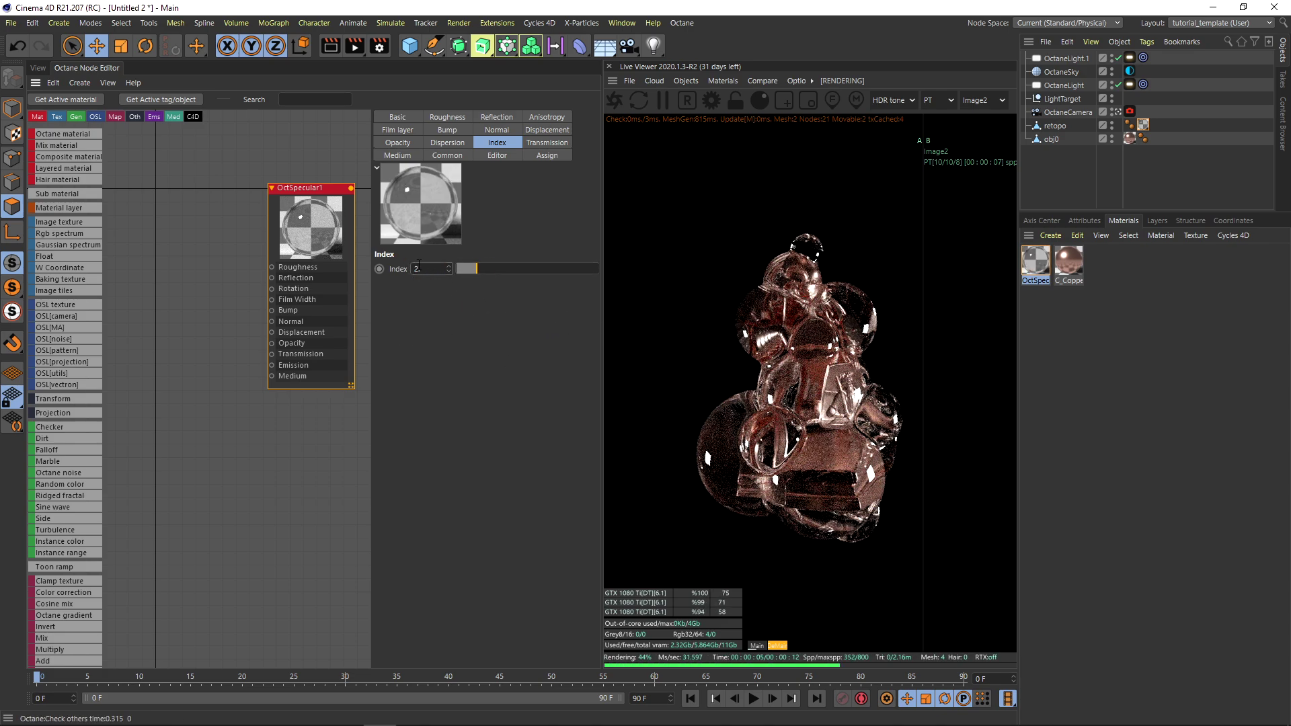
key("Return")
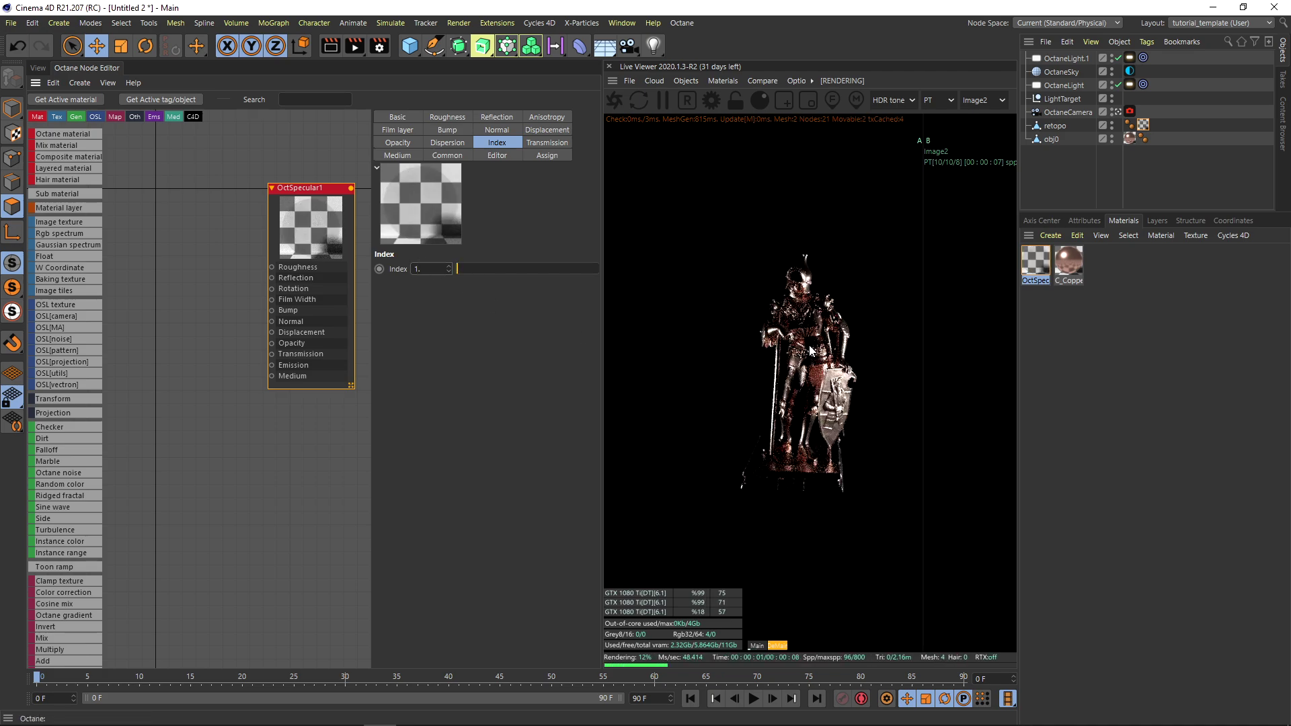
type("2")
key("Return")
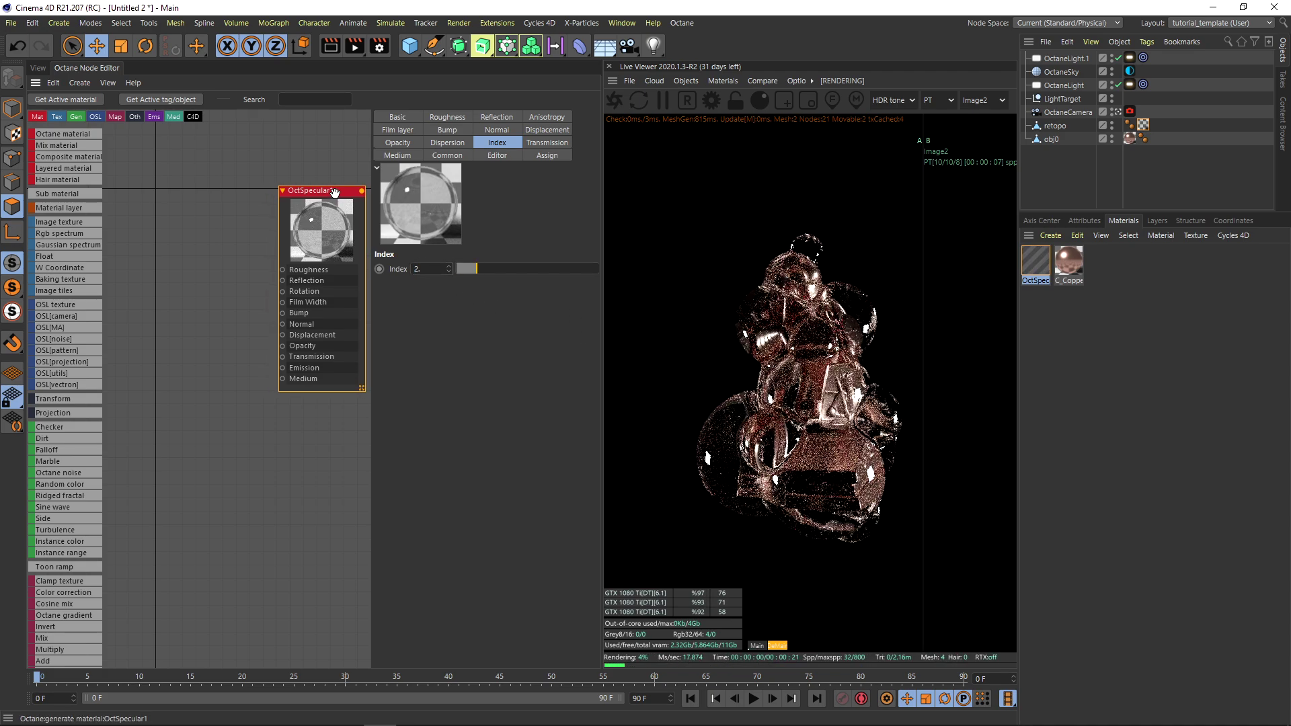
- Search the node list for noise, connect an Octane noise to OctSpecular1's Roughness input, and arrange the nodes side by side
middle_click_drag(265, 223, 260, 244)
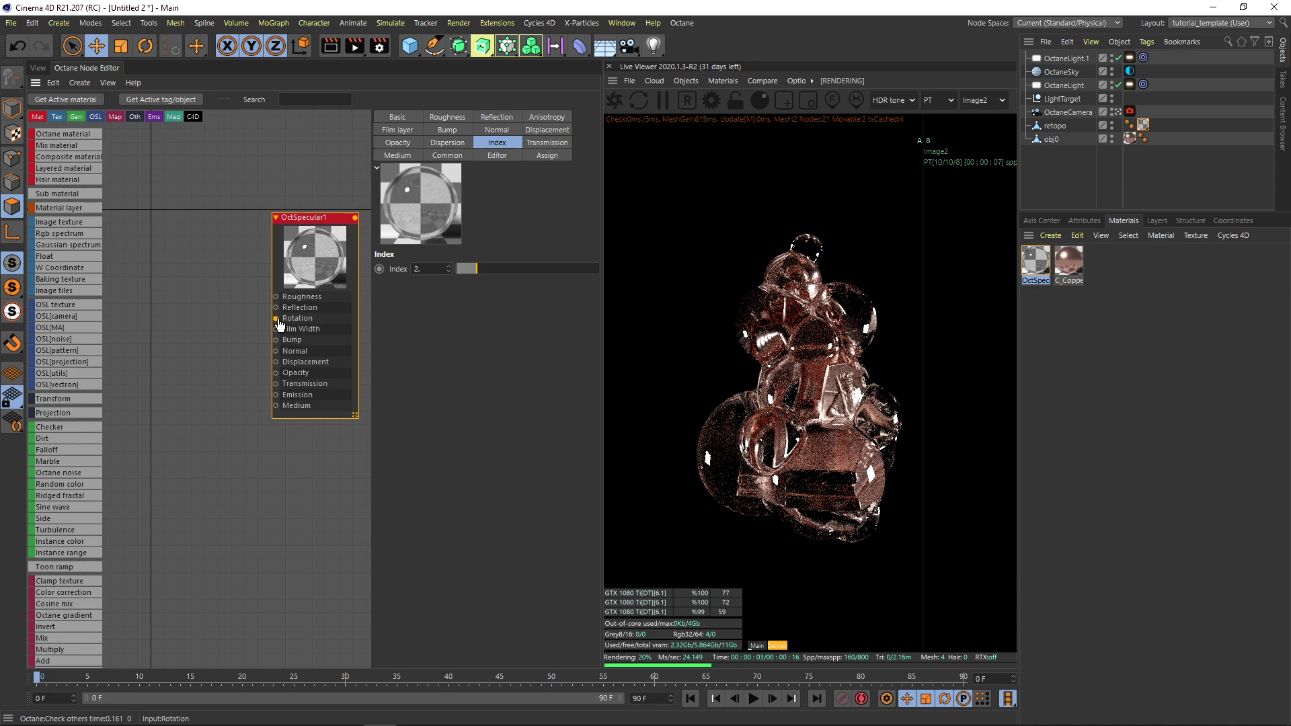
left_click(302, 99)
type("noise")
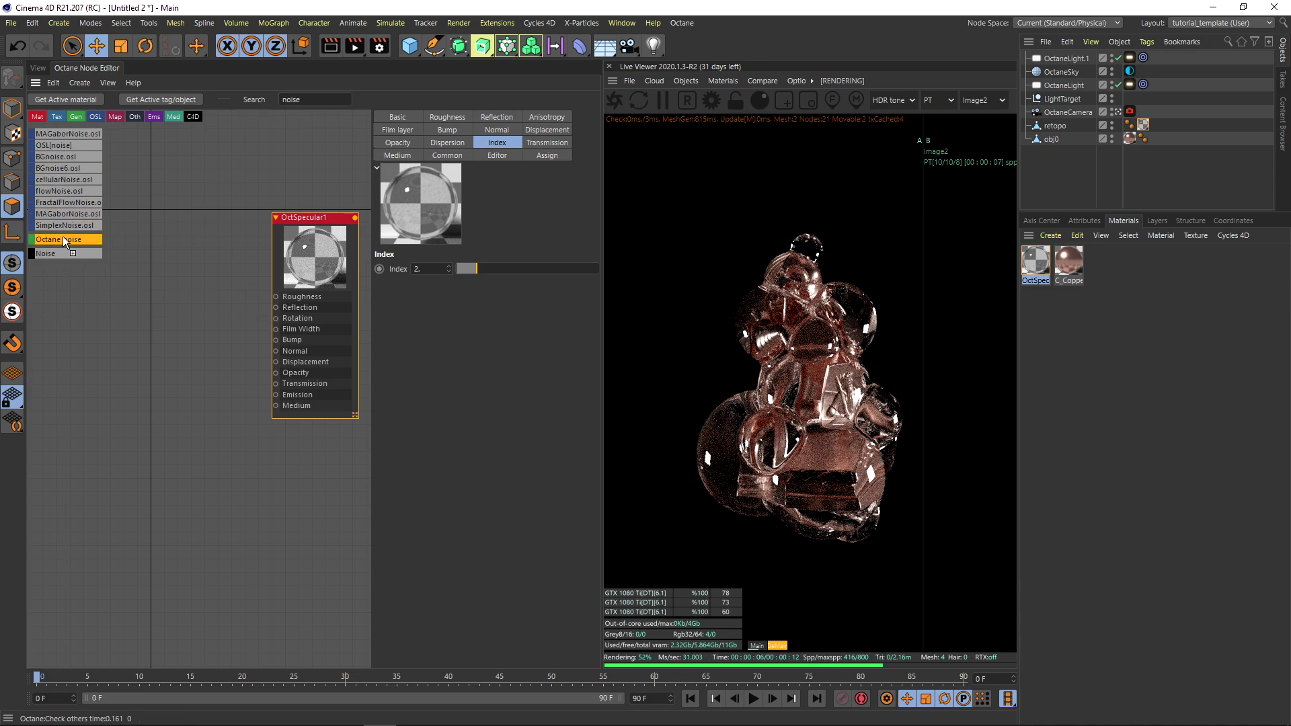
left_click_drag(62, 240, 276, 297)
left_click_drag(164, 266, 189, 302)
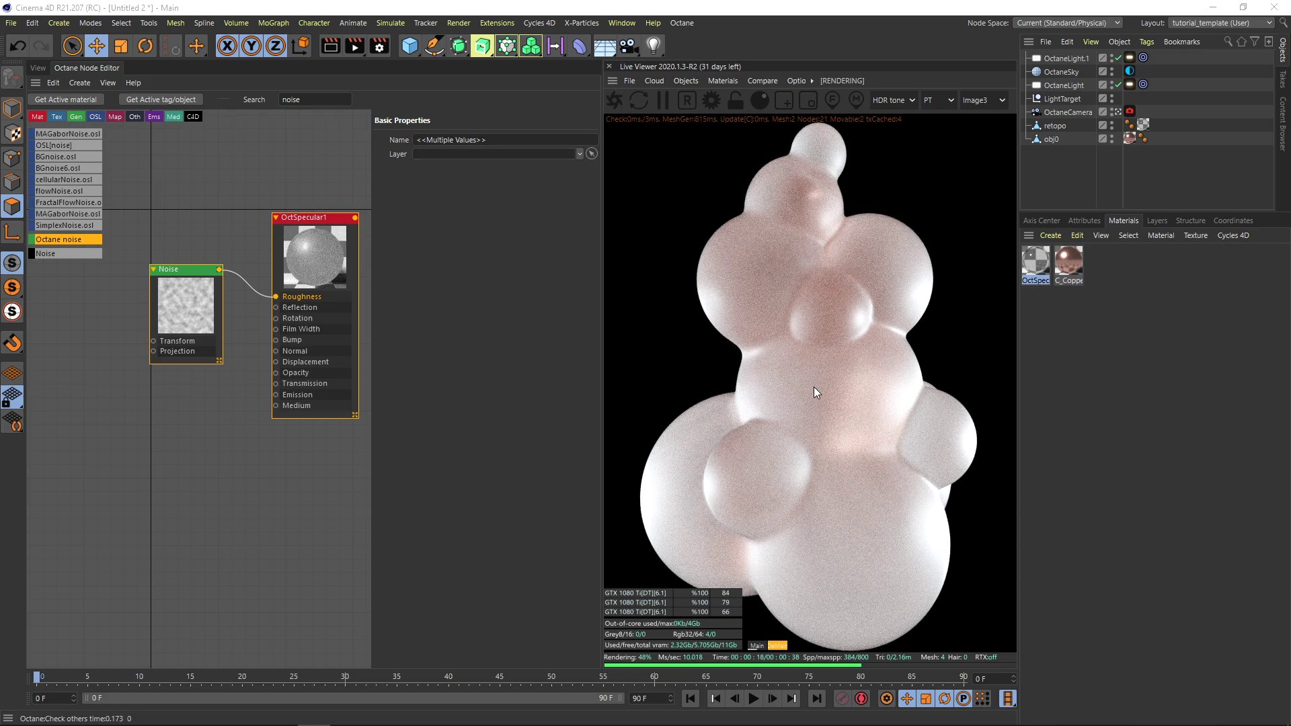
left_click_drag(187, 271, 216, 286)
middle_click_drag(281, 254, 285, 258)
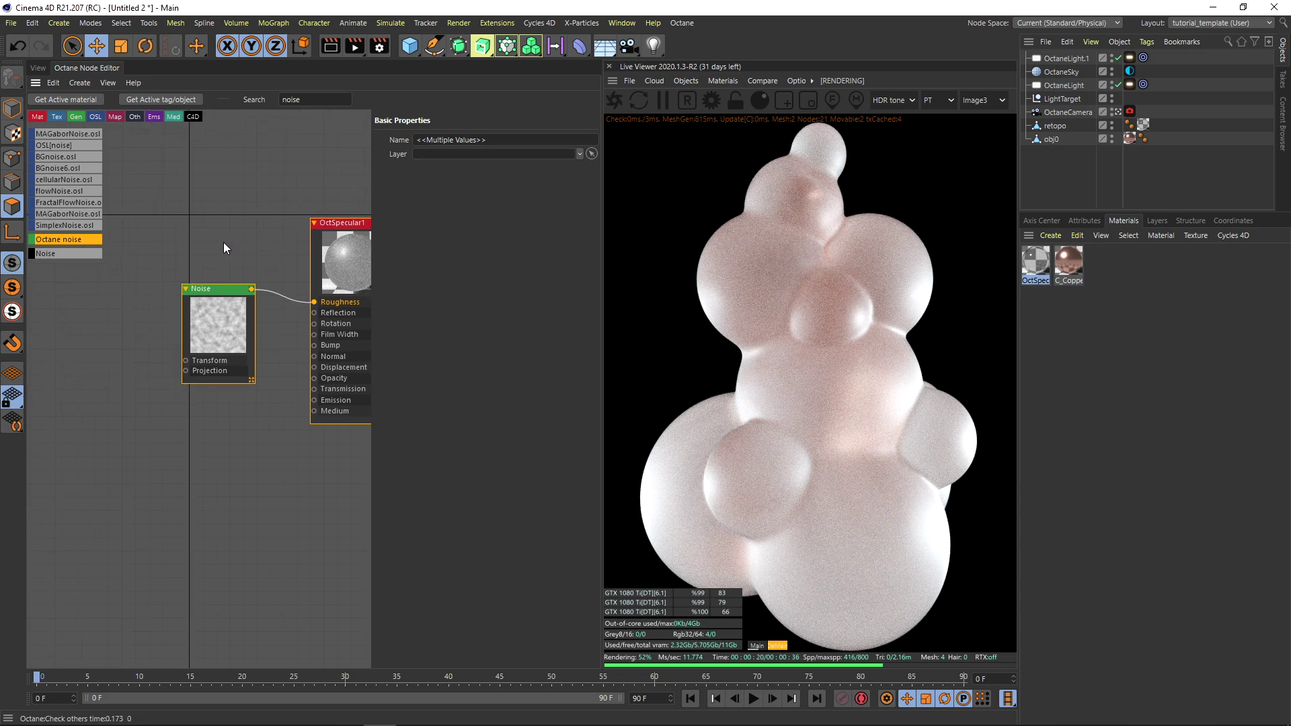
left_click_drag(220, 289, 202, 300)
middle_click_drag(261, 329, 231, 328)
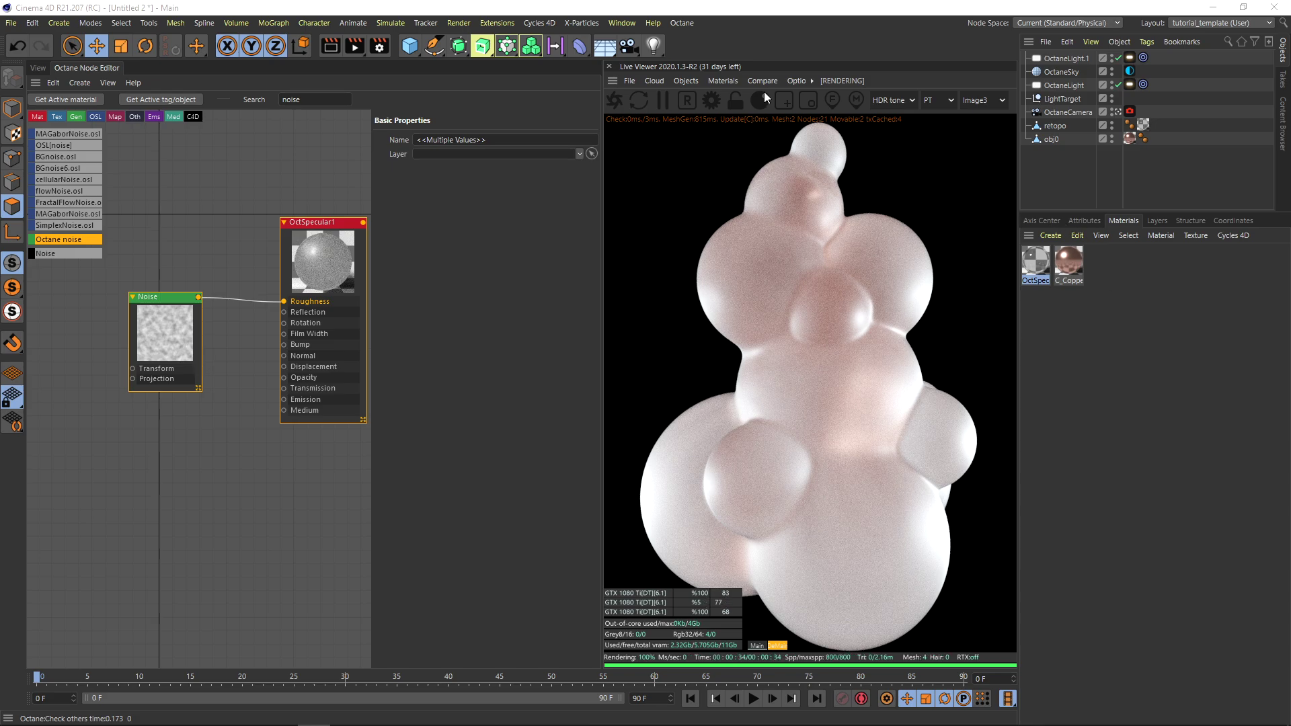
- Create a new Octane Diffuse material from the Live Viewer
left_click(686, 80)
mouse_move(707, 159)
mouse_move(725, 82)
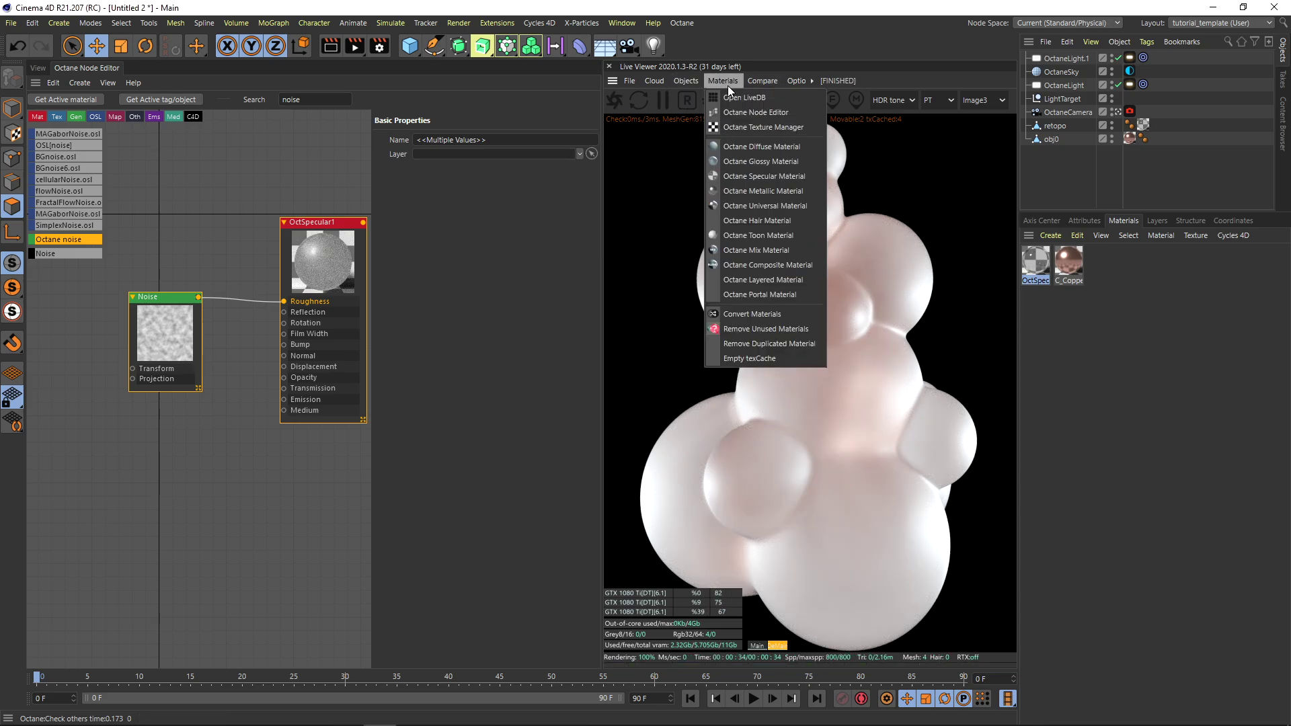
left_click(732, 146)
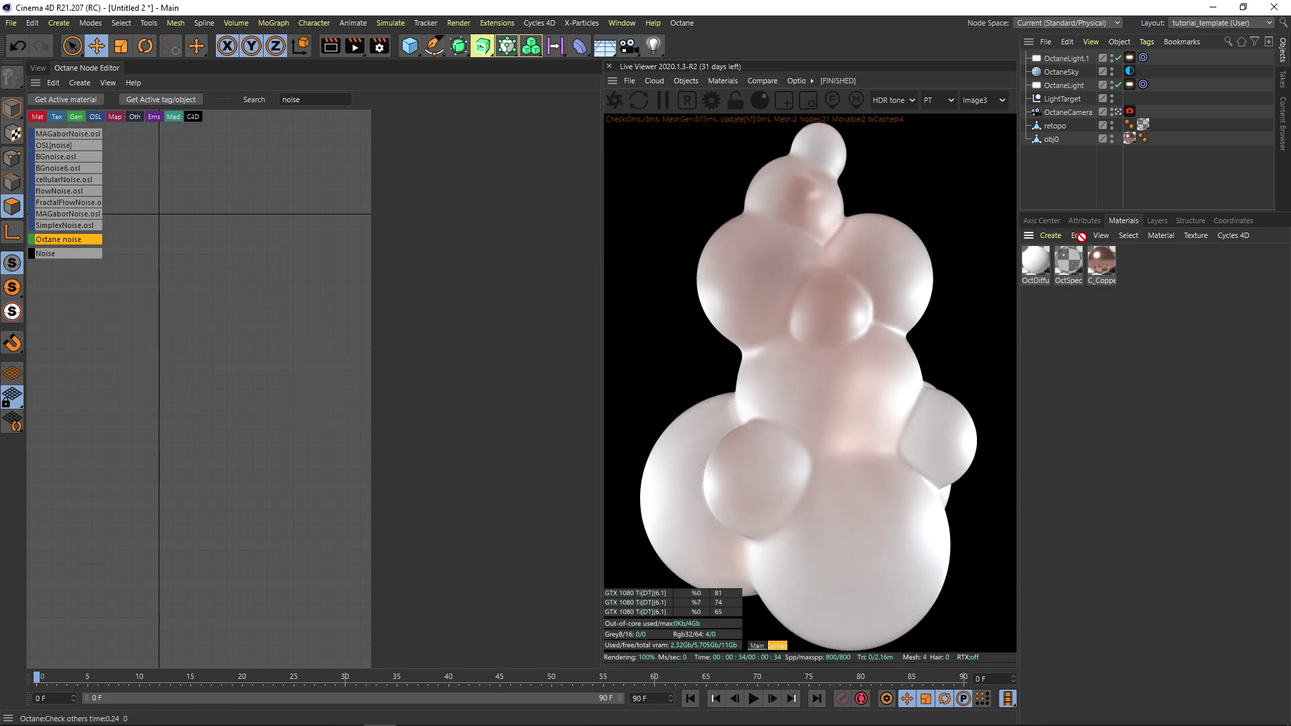
- Assign the new diffuse material to the retopo mesh and open it in the Octane Node Editor
double_click(1035, 262)
left_click(256, 272)
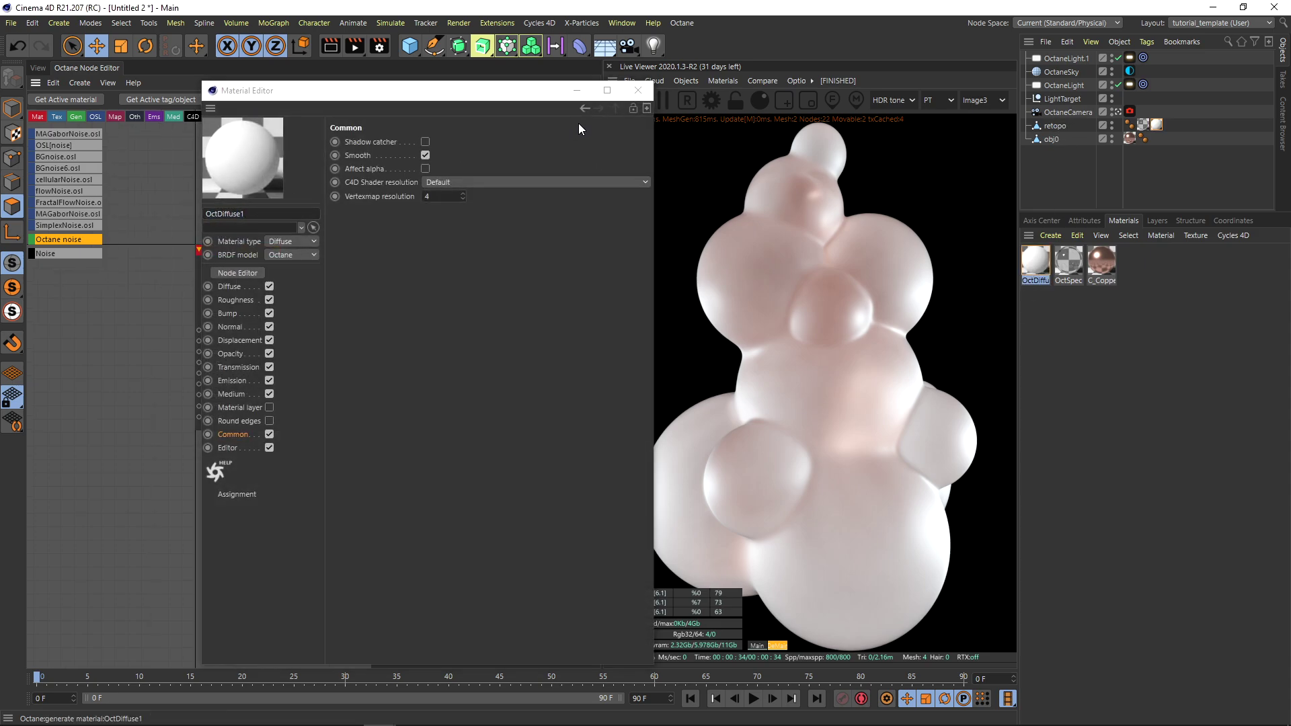
left_click_drag(236, 248, 286, 248)
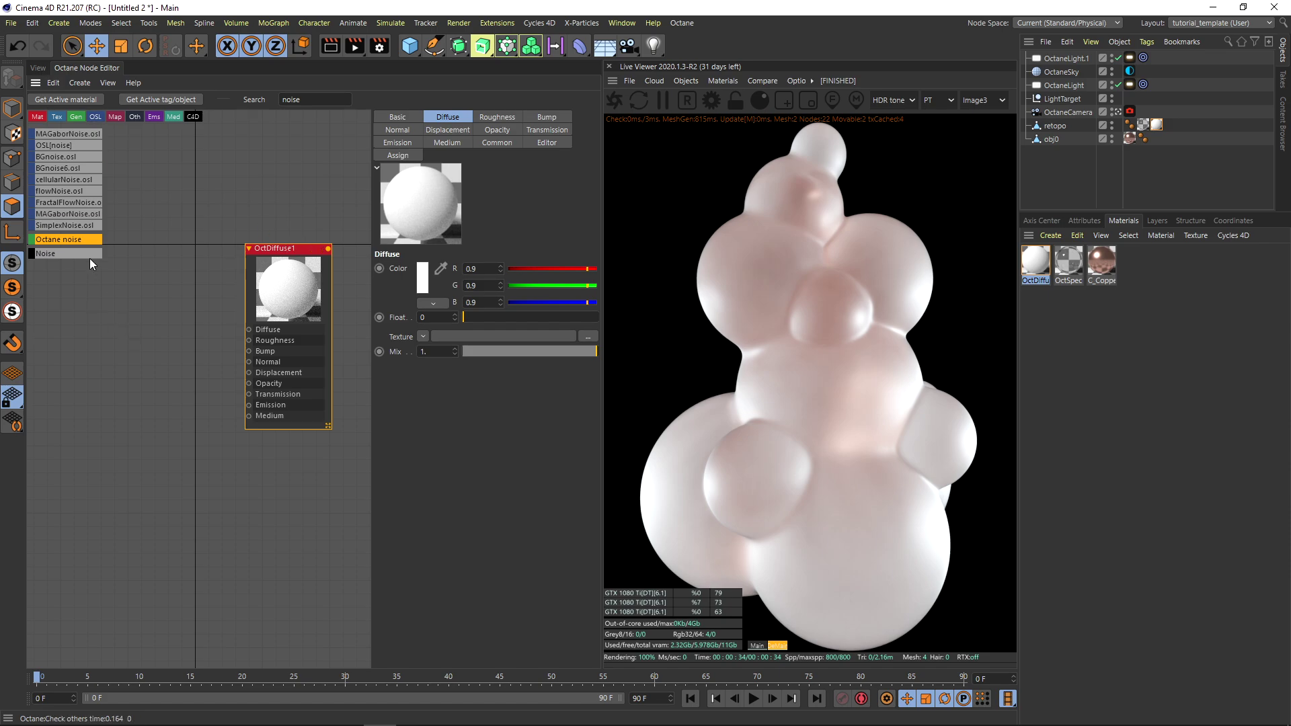
- Connect an Octane noise to OctDiffuse1's Diffuse input and raise the noise contrast to 1000
left_click_drag(136, 300, 250, 329)
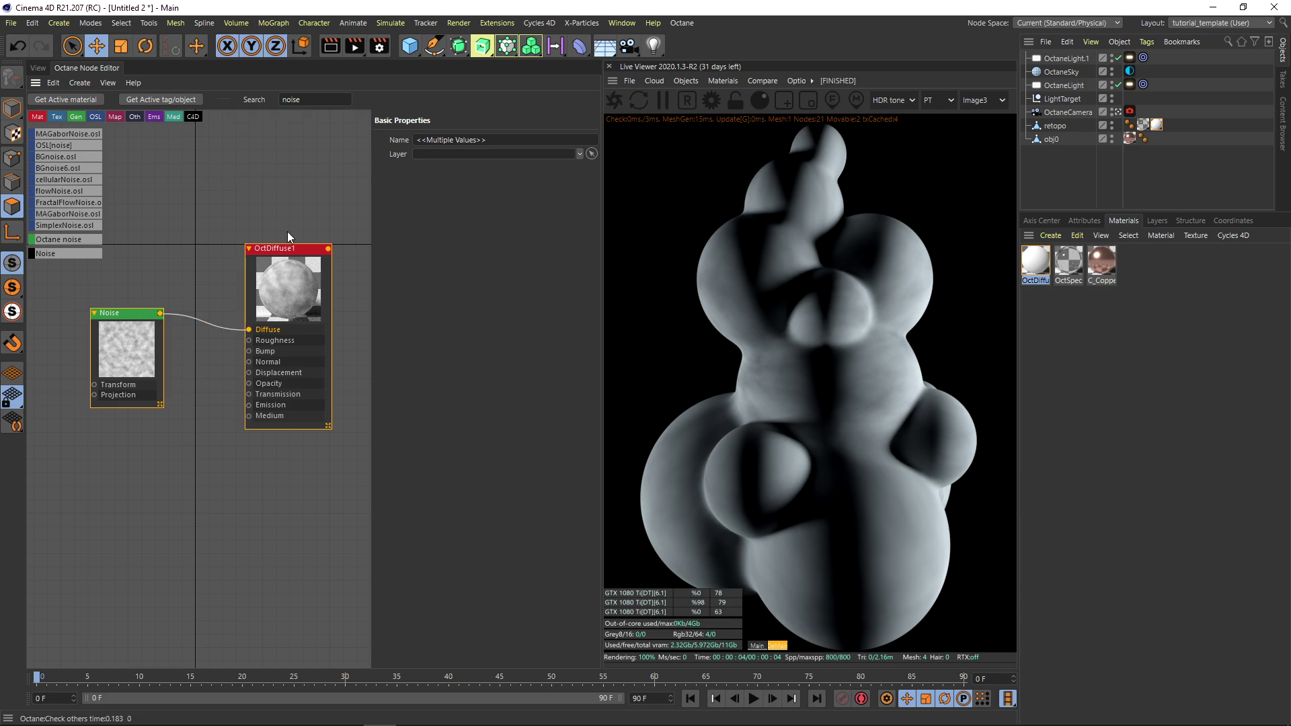
left_click(136, 292)
left_click(121, 310)
left_click(120, 311)
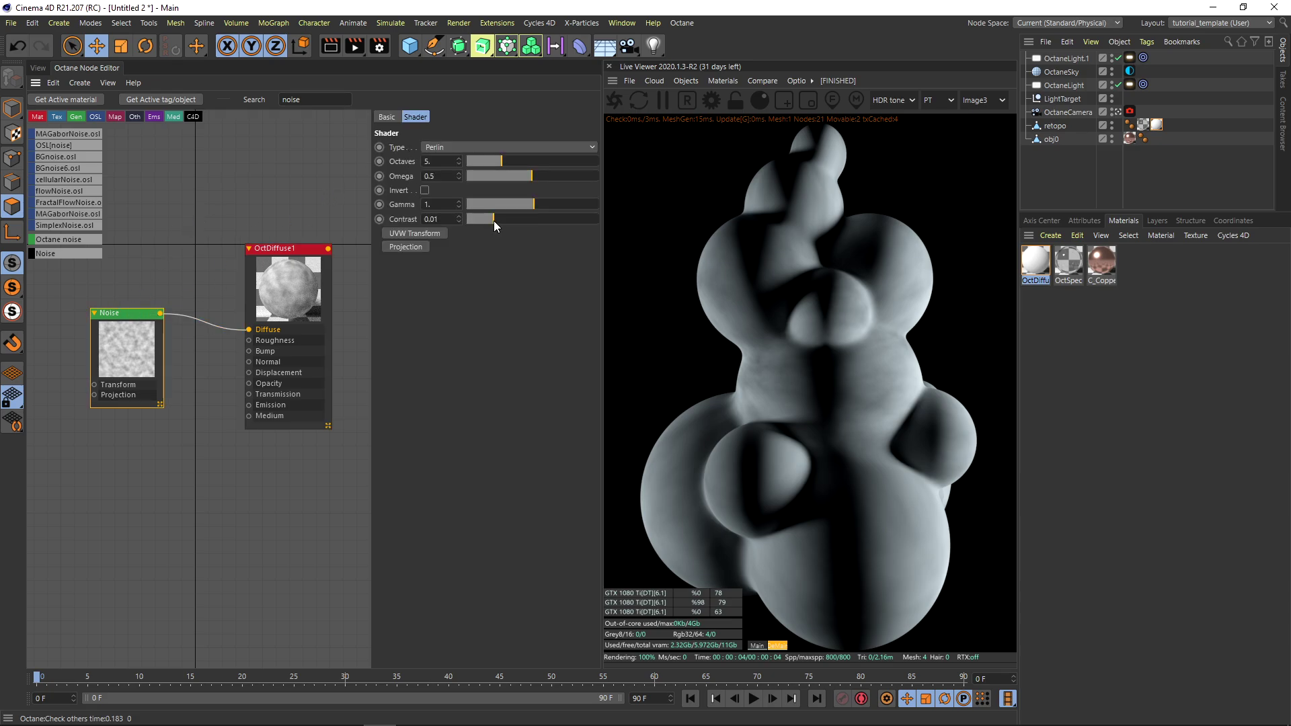
left_click_drag(494, 220, 543, 220)
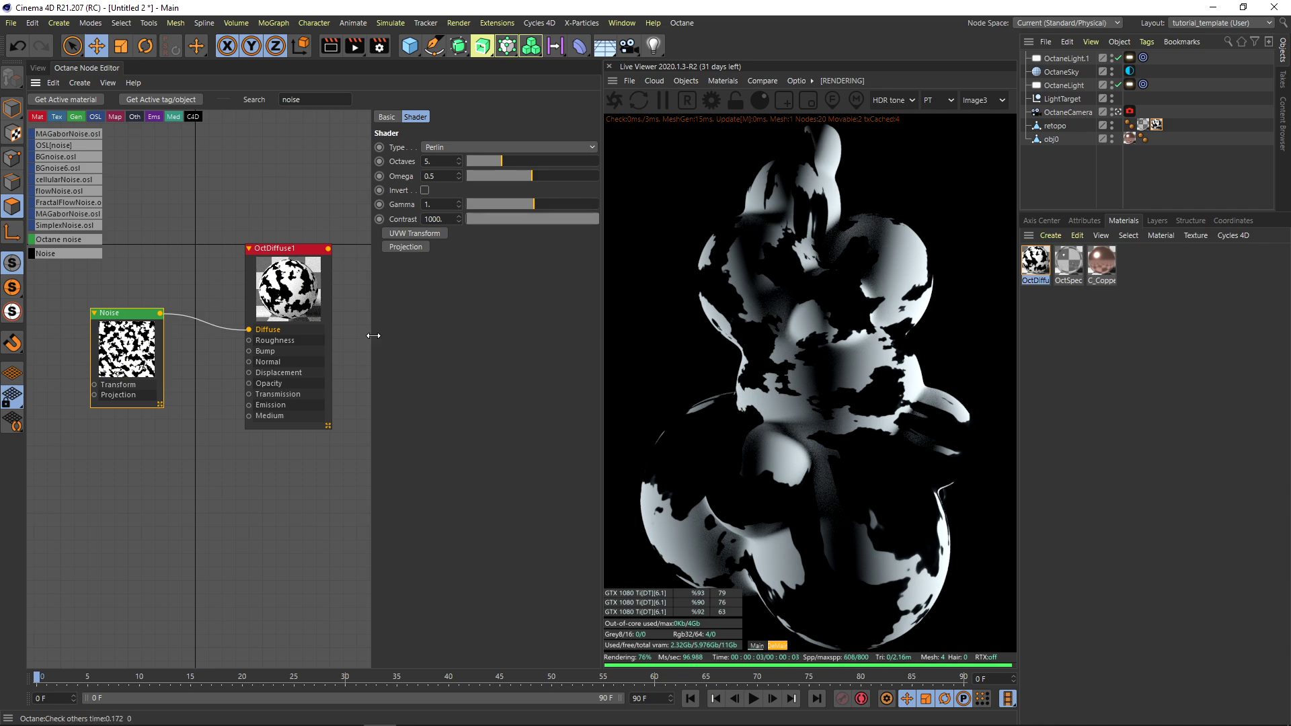
- Add a Texture Projection node to the Noise and set its projection to XYZ to UVW
left_click_drag(155, 311, 178, 312)
middle_click_drag(170, 271, 239, 282)
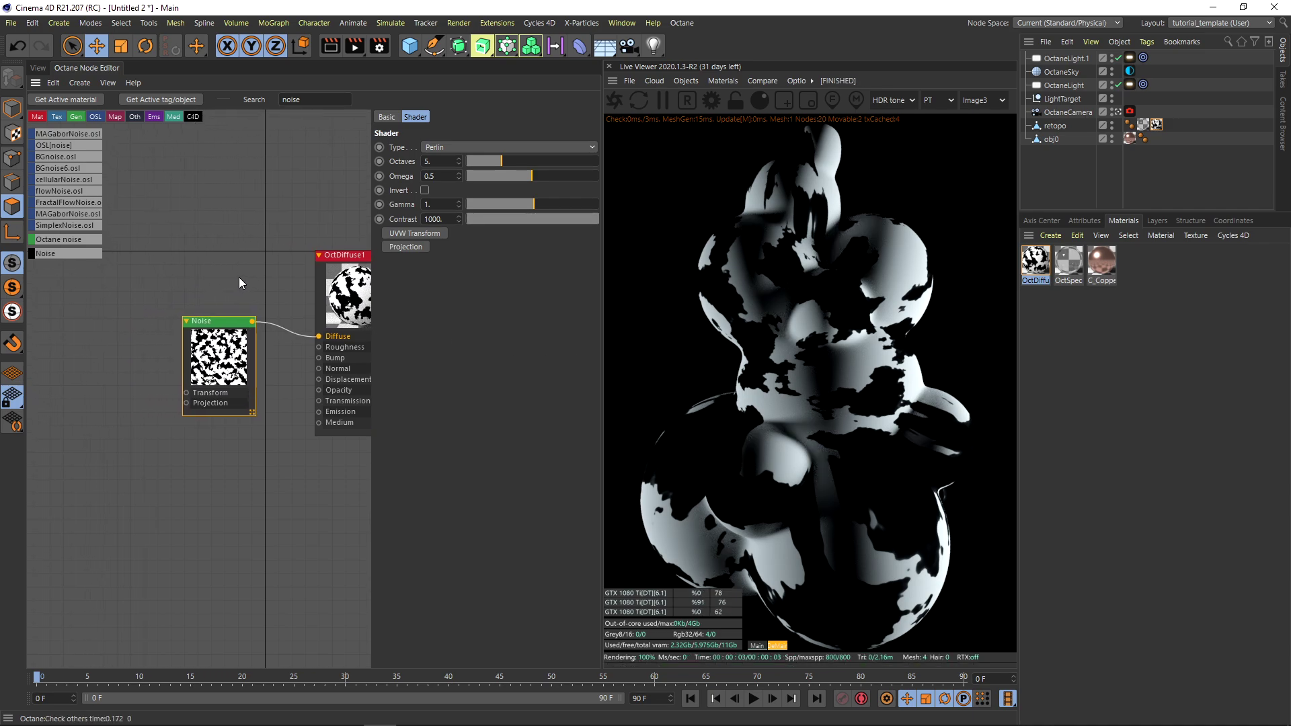
left_click(405, 247)
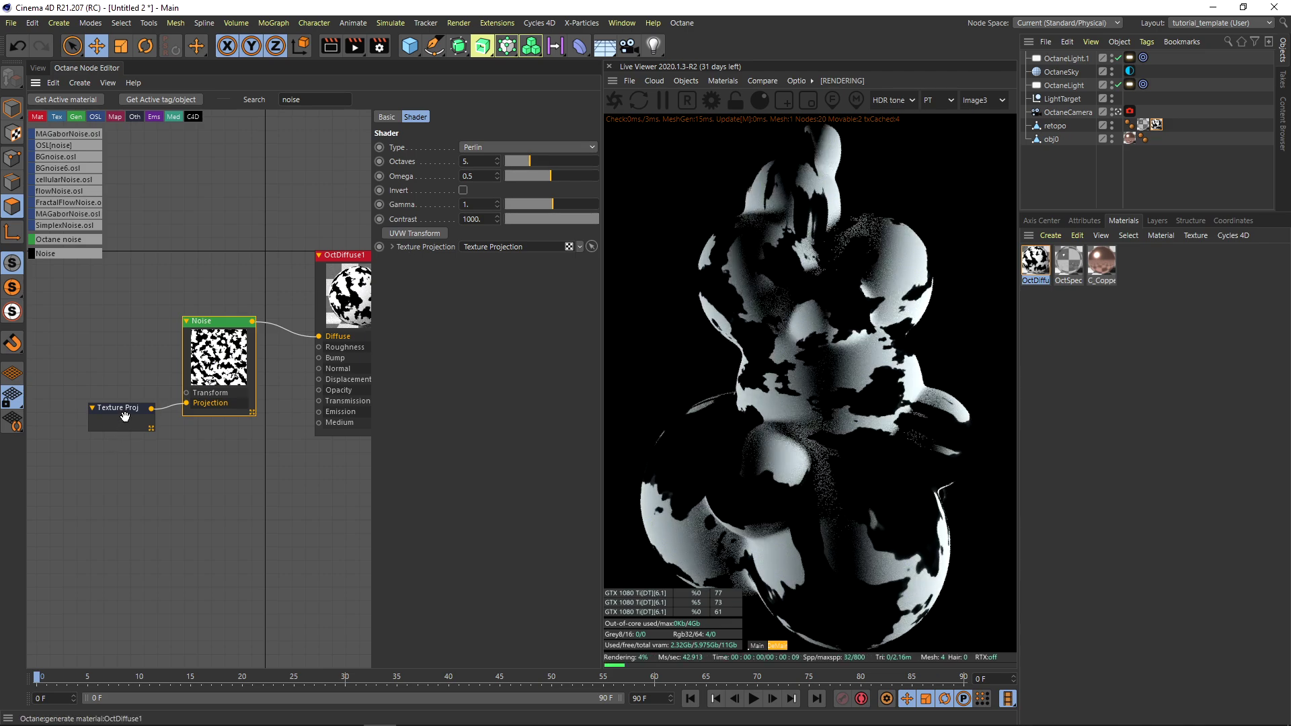
left_click(538, 148)
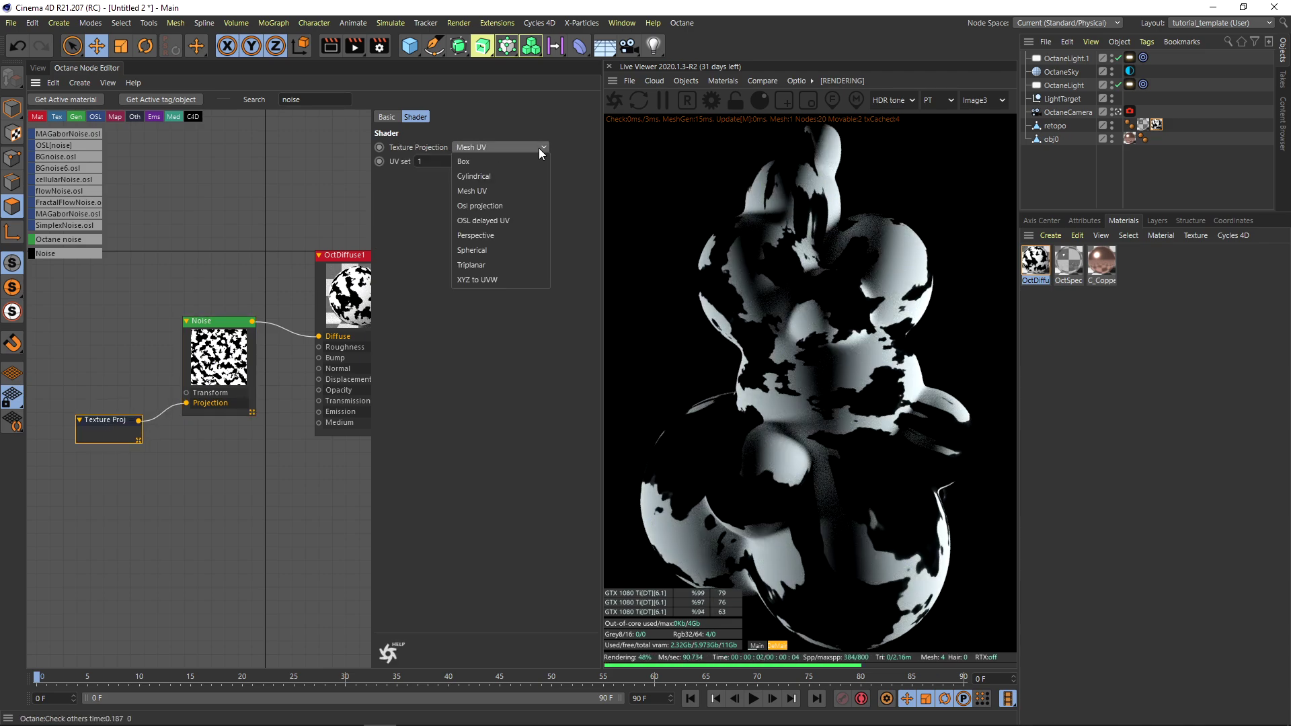
left_click(484, 280)
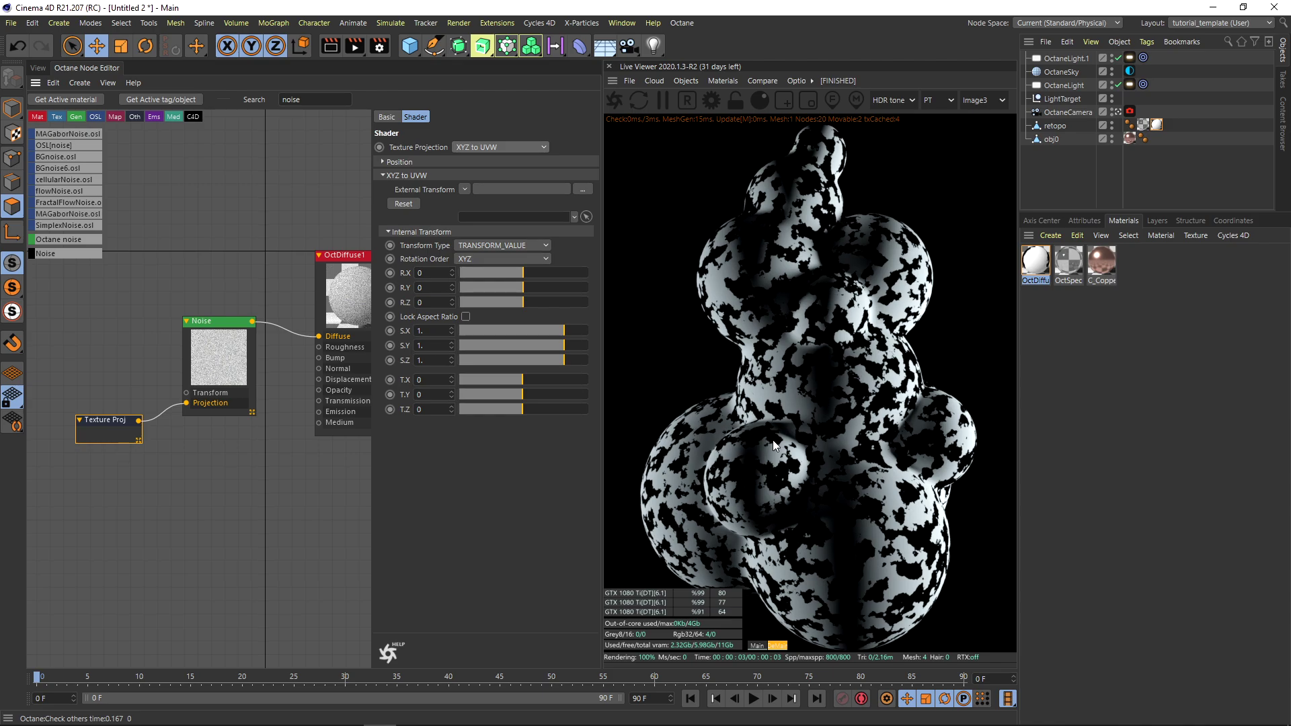
- Add a UVW Transform node to the Noise, alongside its Texture Projection node
left_click_drag(127, 439, 123, 441)
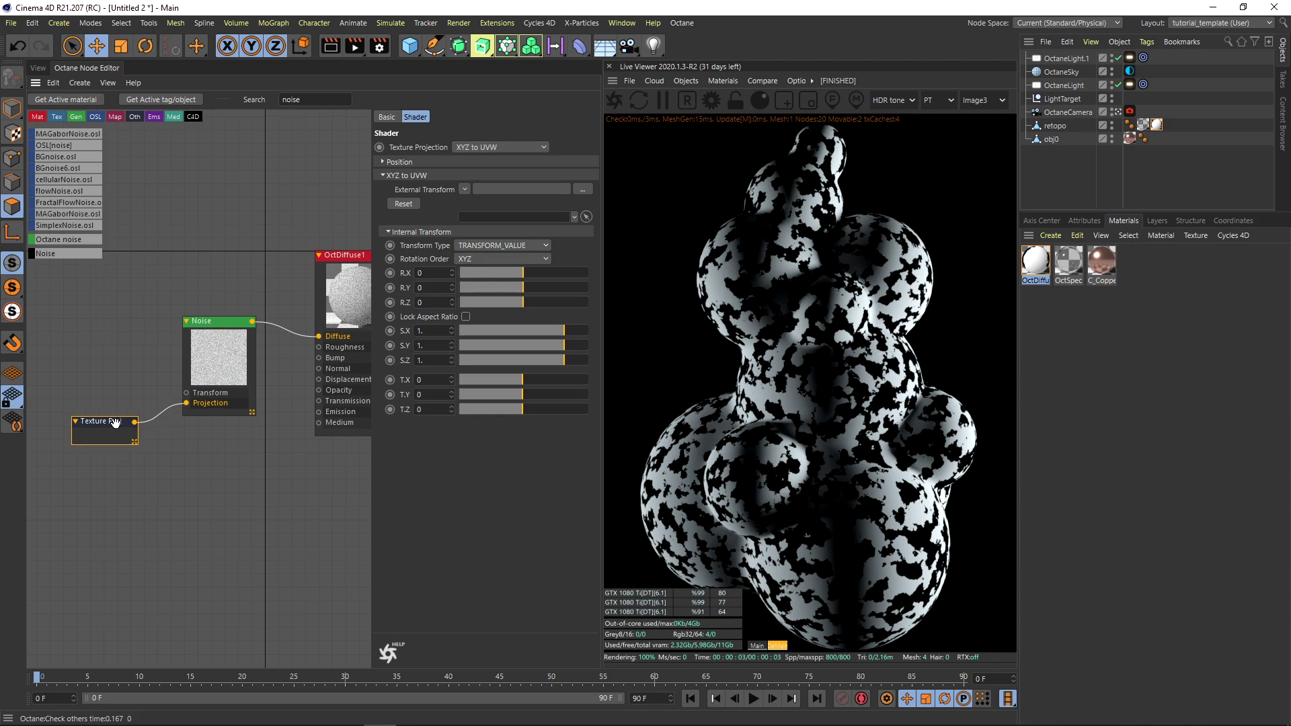
left_click(222, 321)
left_click(412, 230)
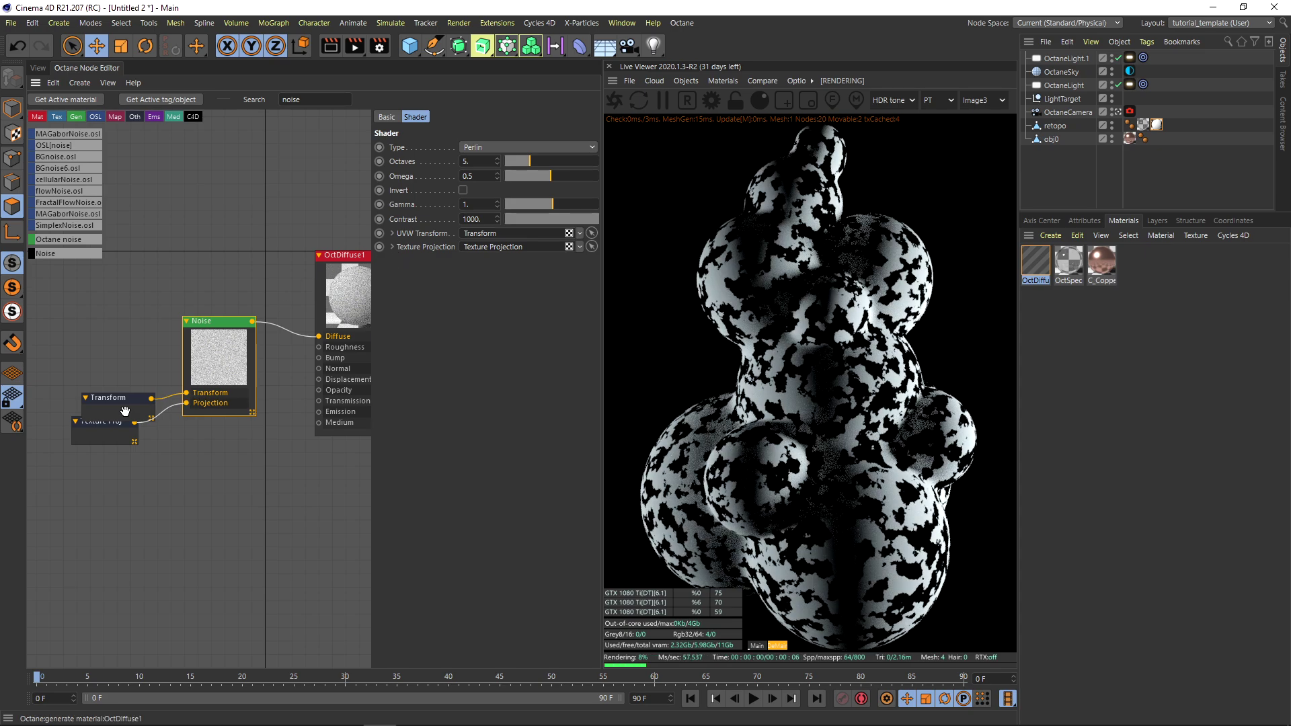
- Try uniform UVW Transform scales of 10, 5 and 4 on the OctDiffuse1 noise to compare pattern sizes
left_click(103, 384)
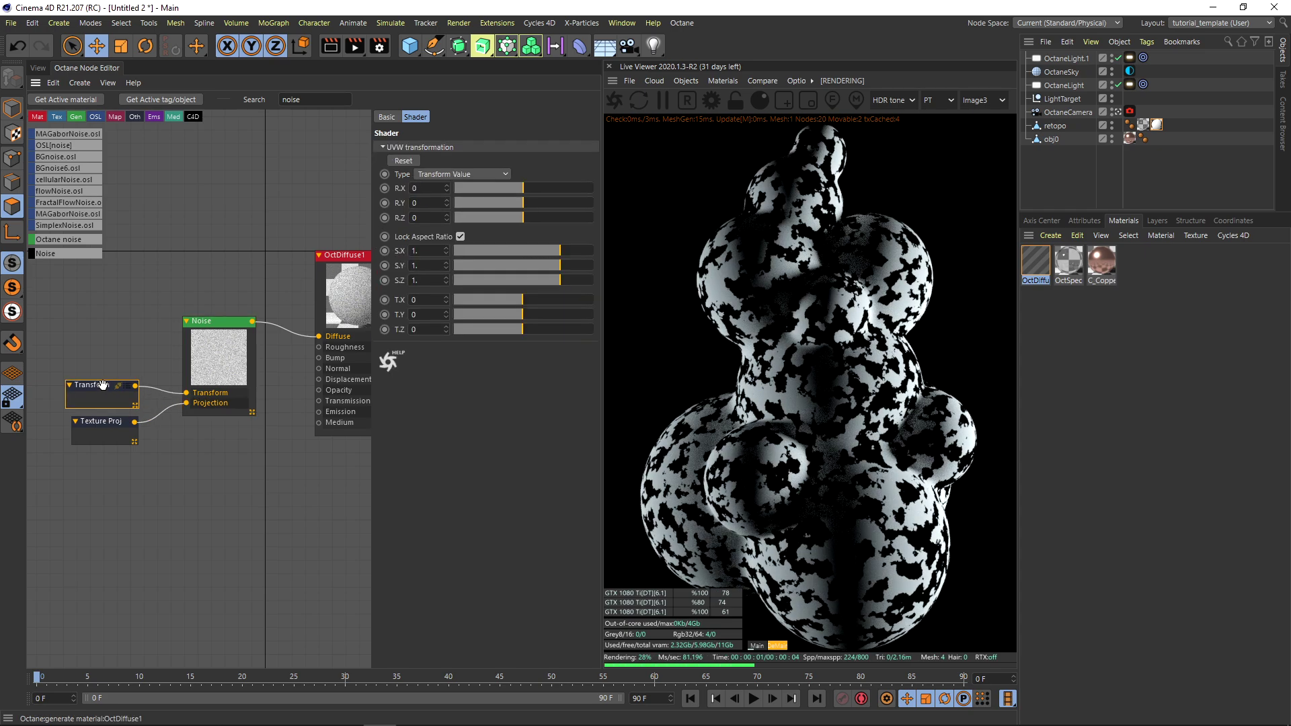
left_click(425, 253)
type("10")
key("Return")
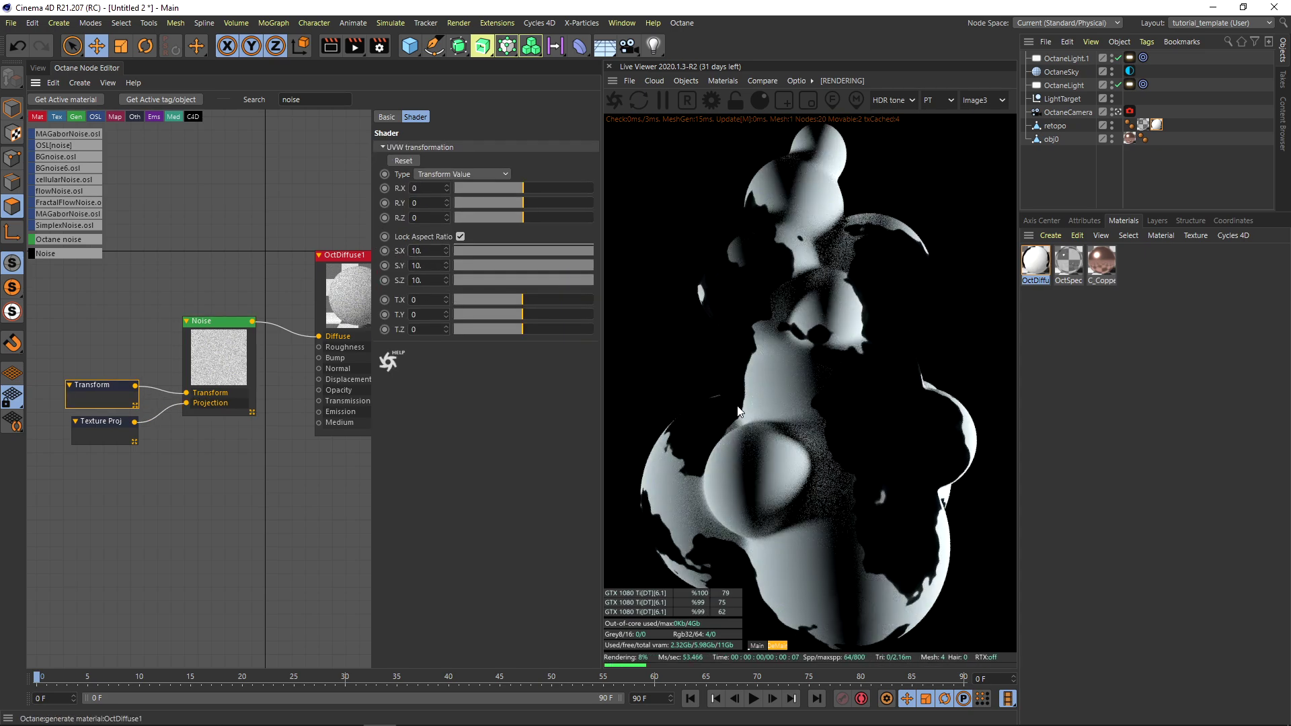
double_click(425, 251)
type("5")
key("Return")
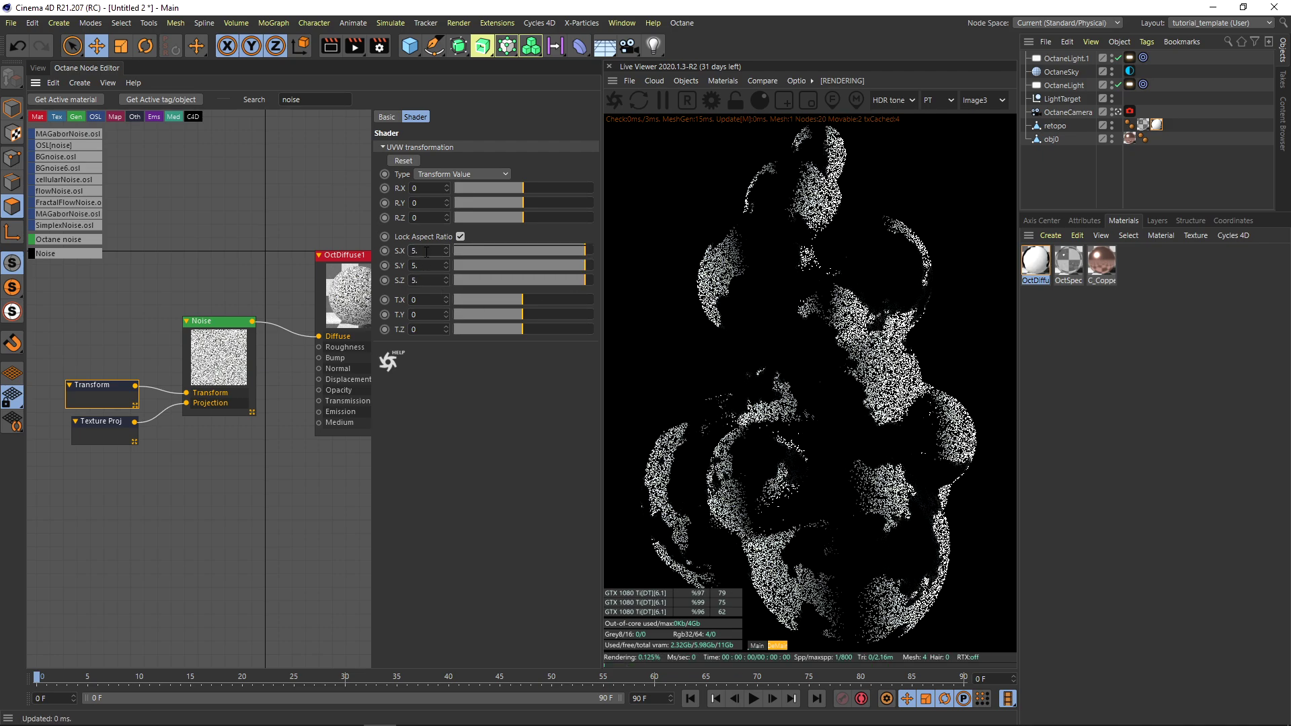
double_click(415, 252)
type("4")
key("Return")
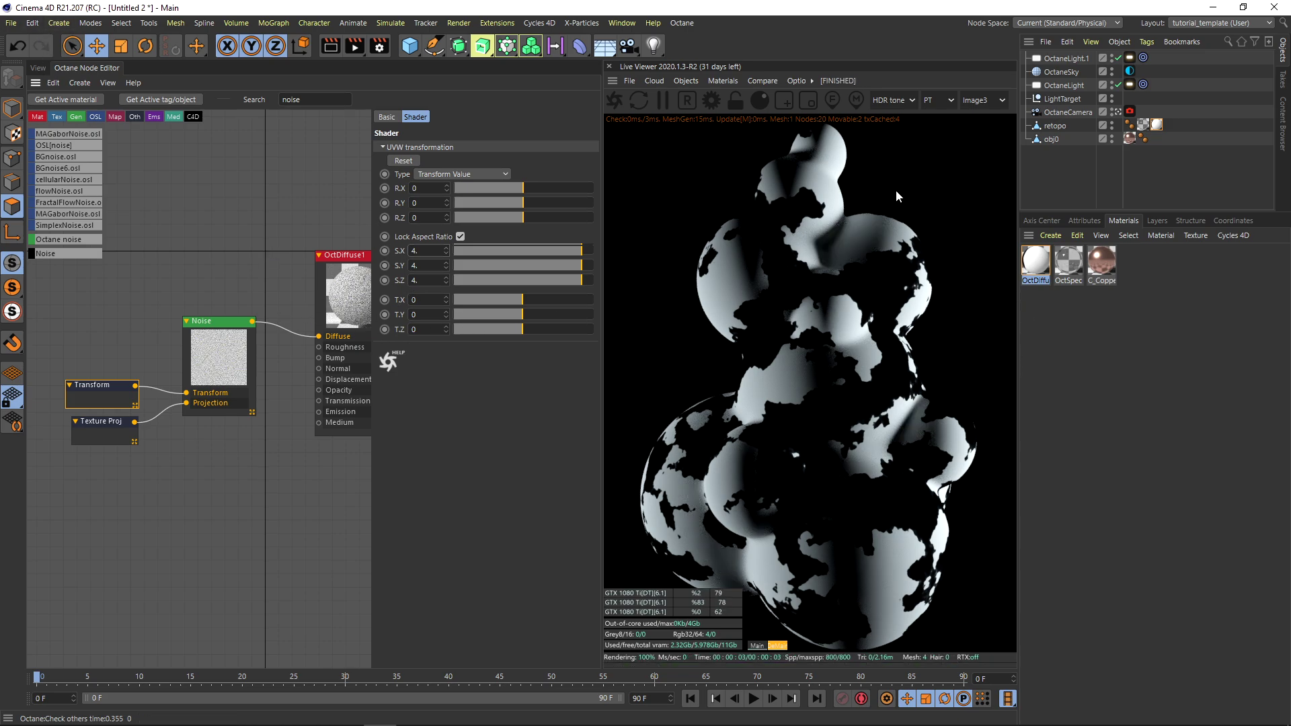
- Remove the OctDiffuse1 tag from the retopo mesh, delete the OctDiffuse1 material and show OctSpecular1's nodes
left_click(1072, 350)
left_click(1070, 268)
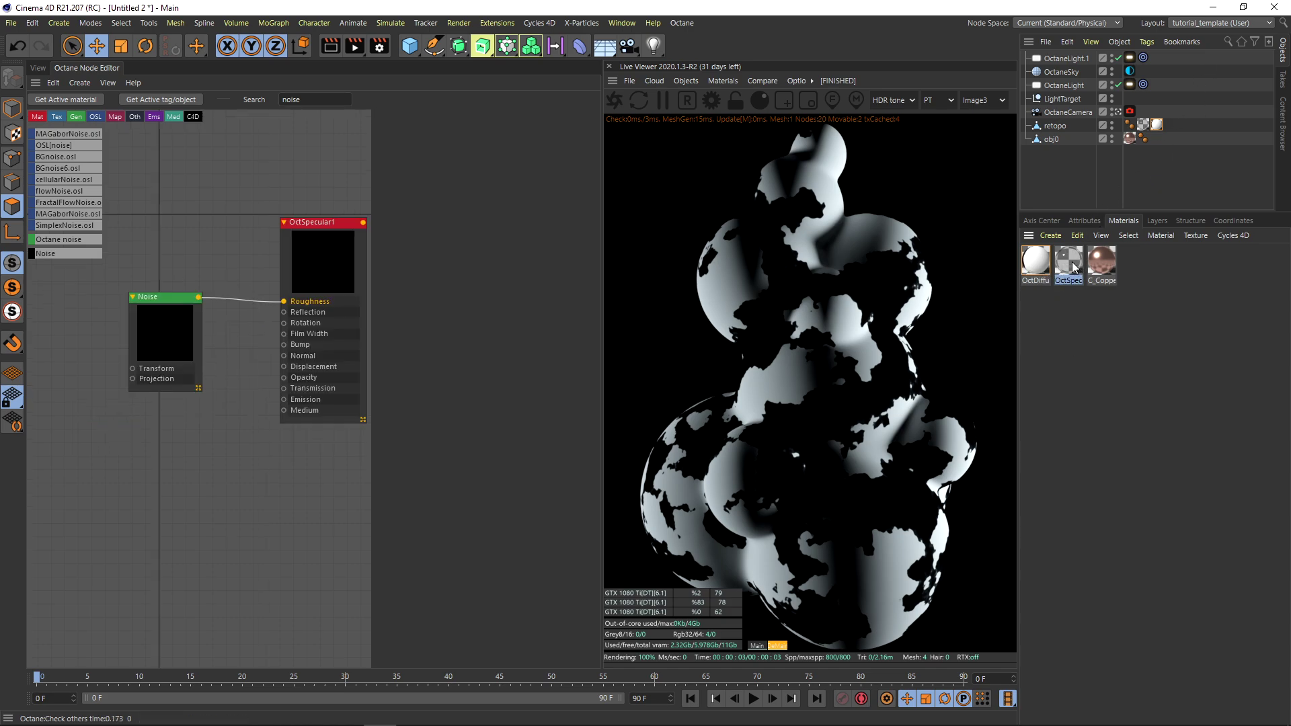
left_click(1158, 126)
key("Delete")
left_click(1036, 266)
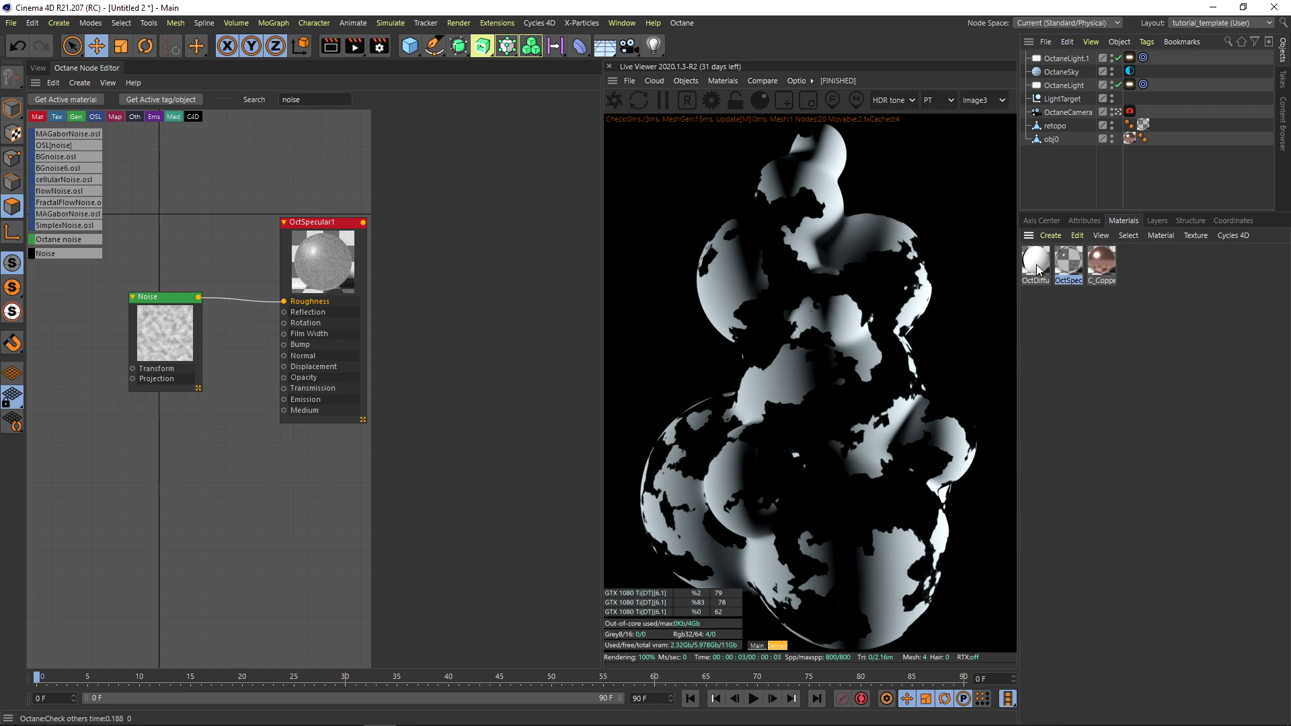
key("Delete")
left_click(1032, 261)
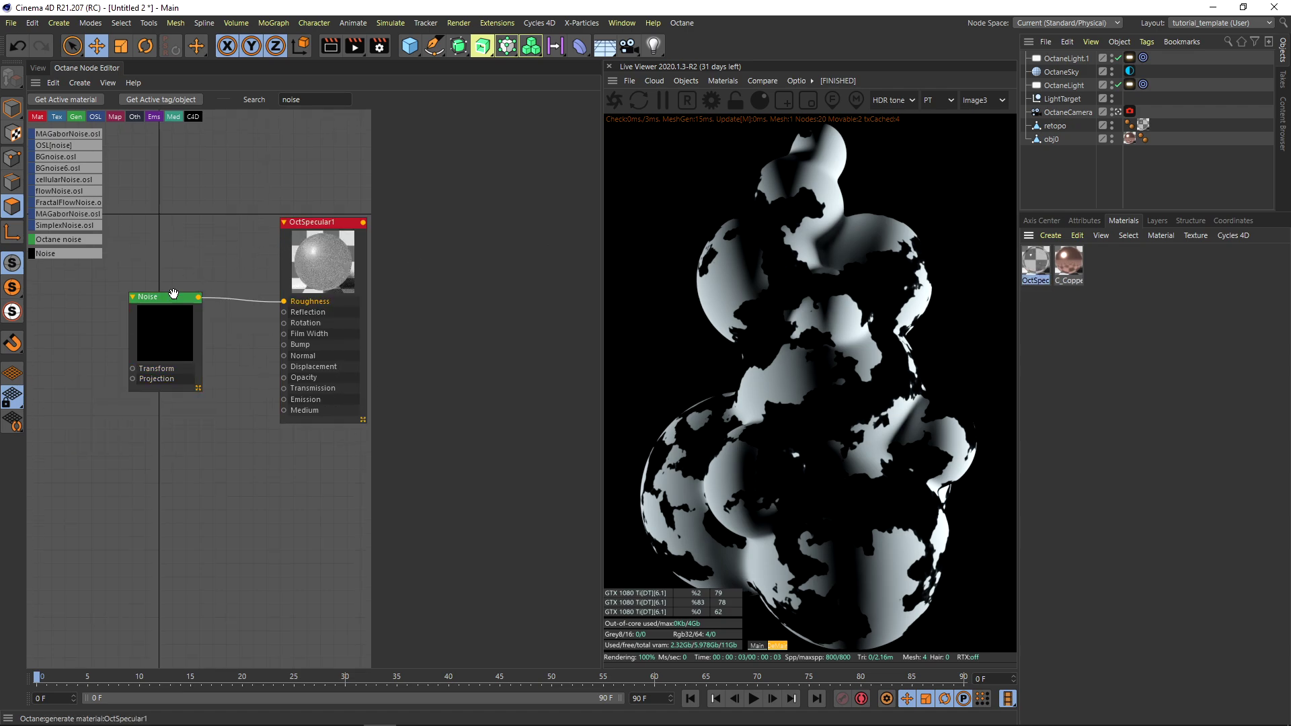
- Set the contrast of the Noise feeding OctSpecular1's Roughness to 1000
left_click_drag(137, 324, 167, 309)
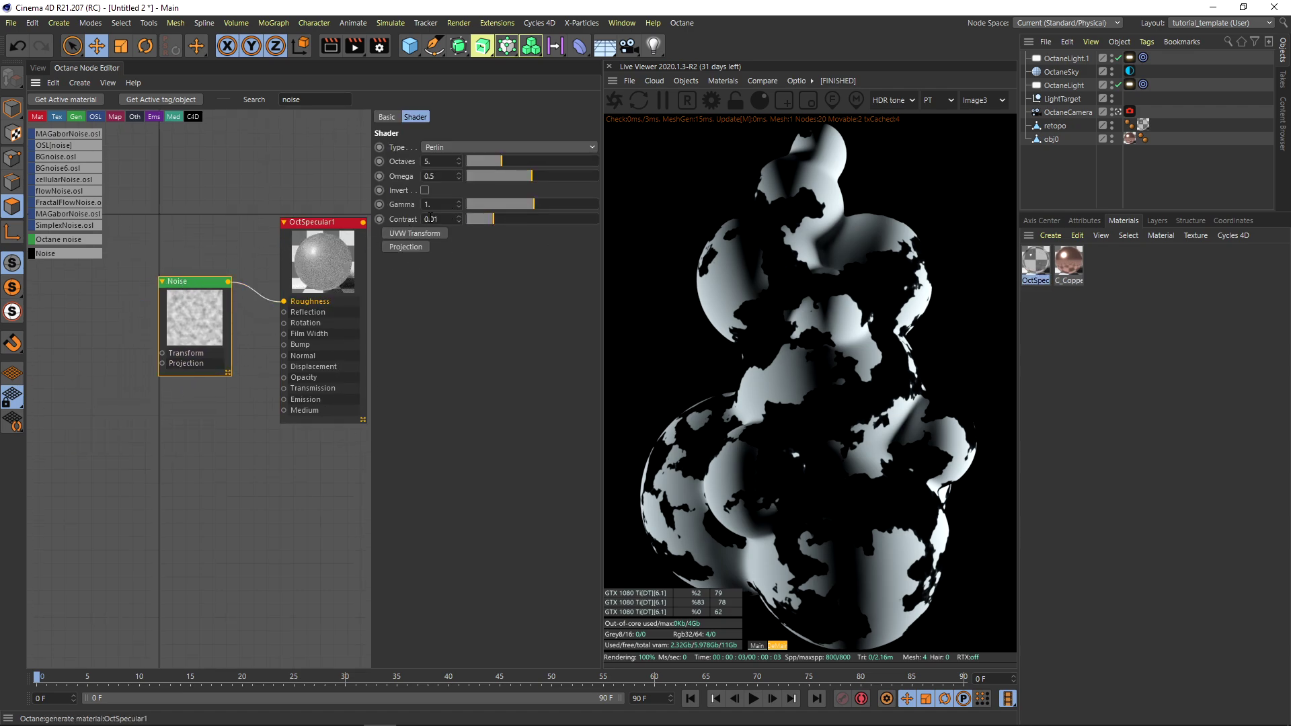
left_click(448, 219)
type("1000")
key("Return")
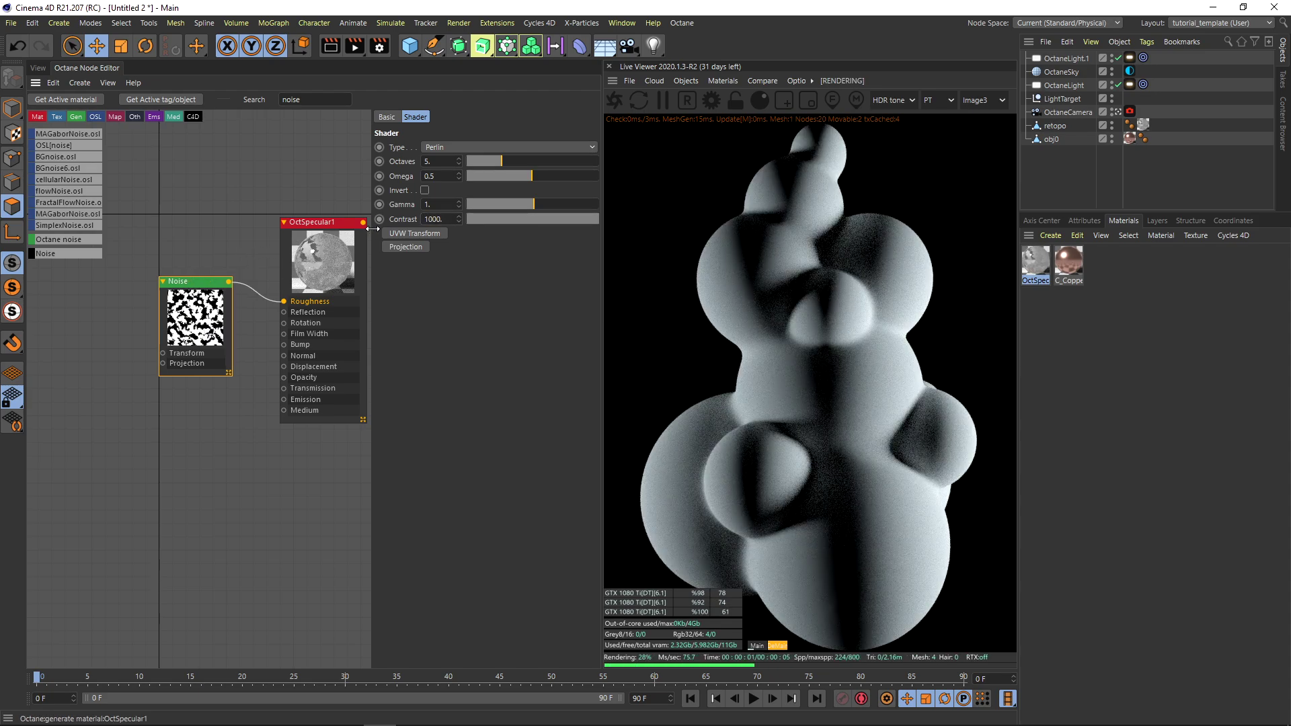
- Add a Texture Projection node to OctSpecular1's Noise and set its projection to XYZ to UVW
left_click(402, 247)
left_click_drag(94, 374, 90, 378)
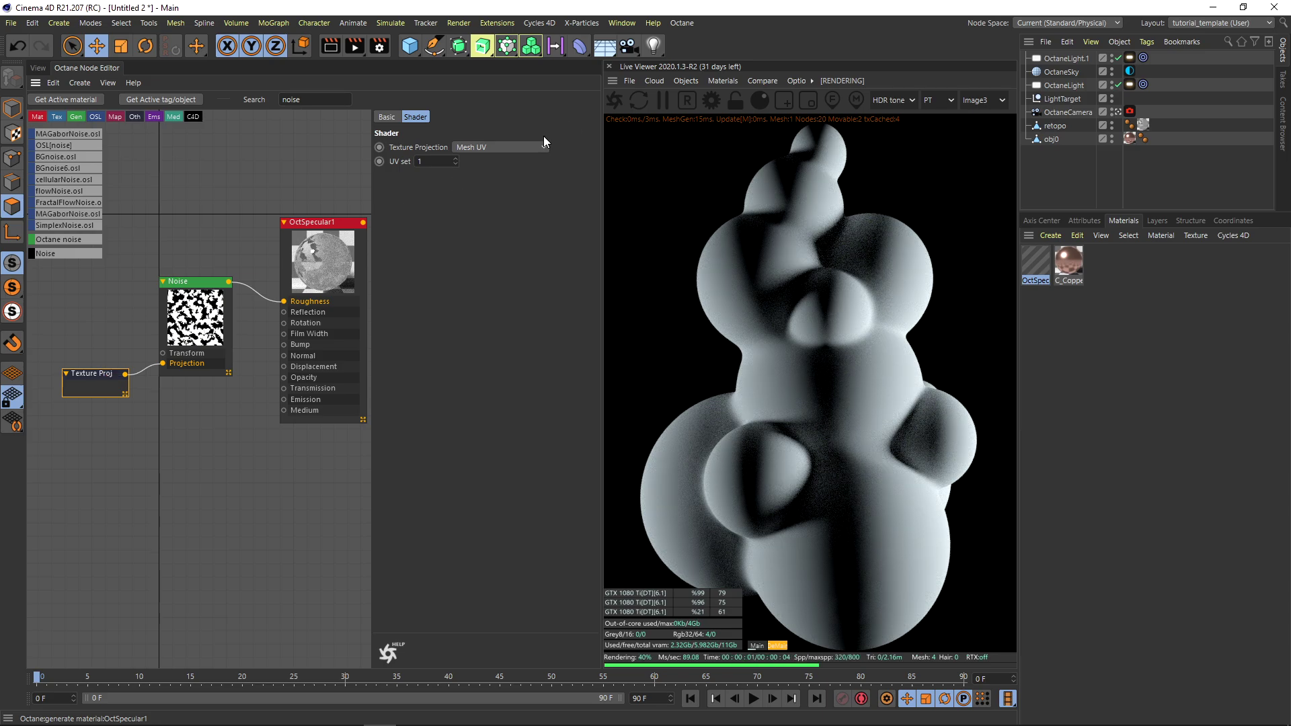
left_click(510, 147)
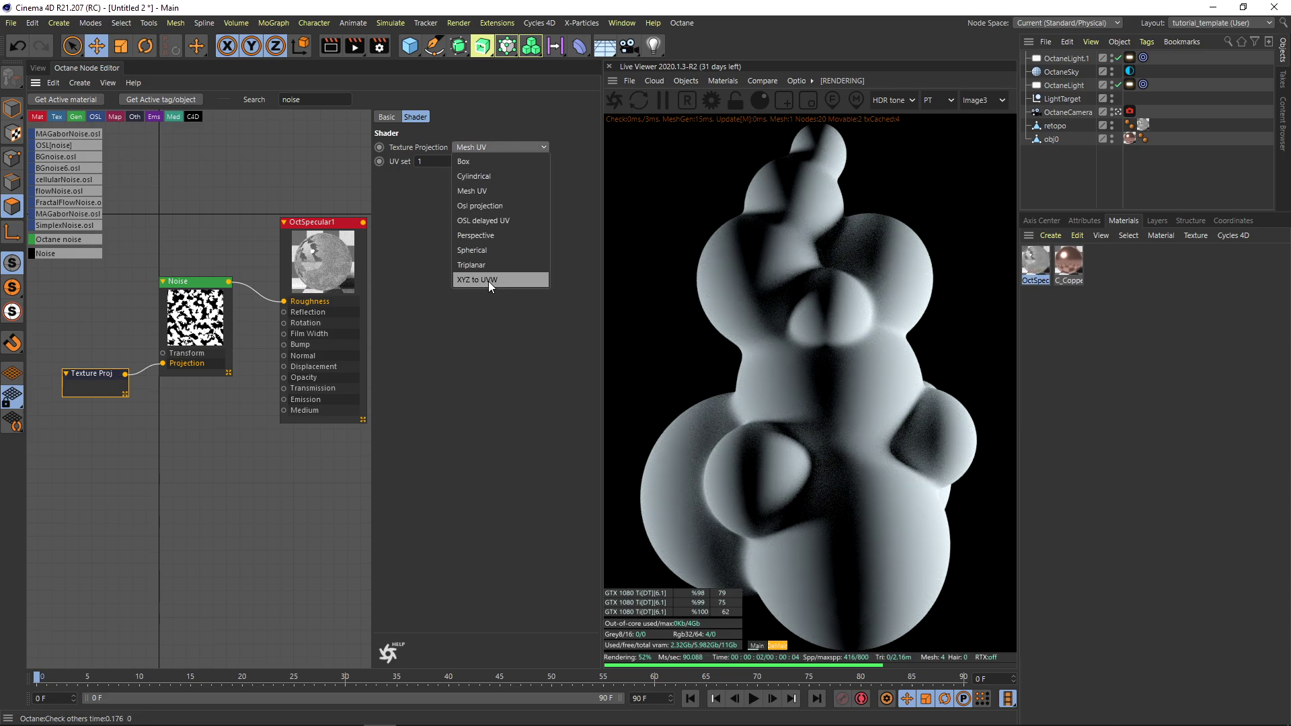
left_click(488, 281)
left_click_drag(96, 374, 80, 335)
- Add a UVW Transform node to OctSpecular1's Noise and set its locked scale to 4
left_click(192, 282)
left_click(417, 232)
double_click(415, 250)
type("5")
key("Return")
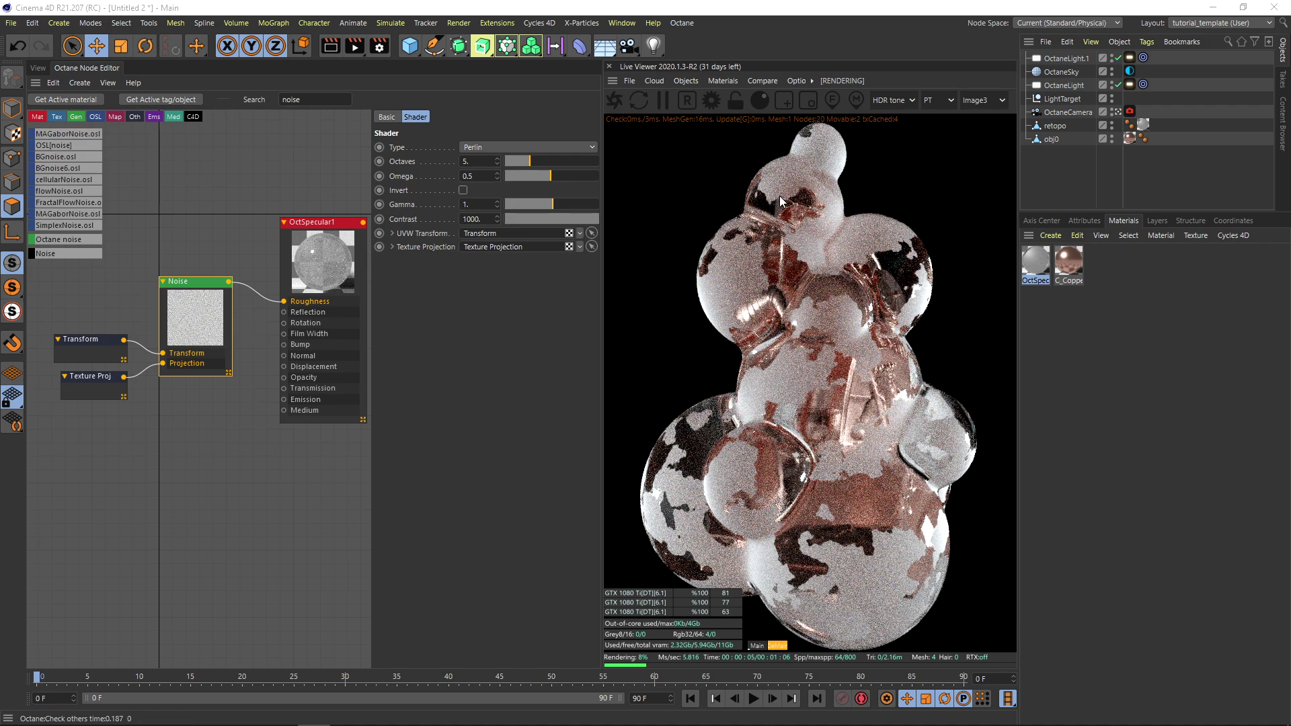
left_click(39, 67)
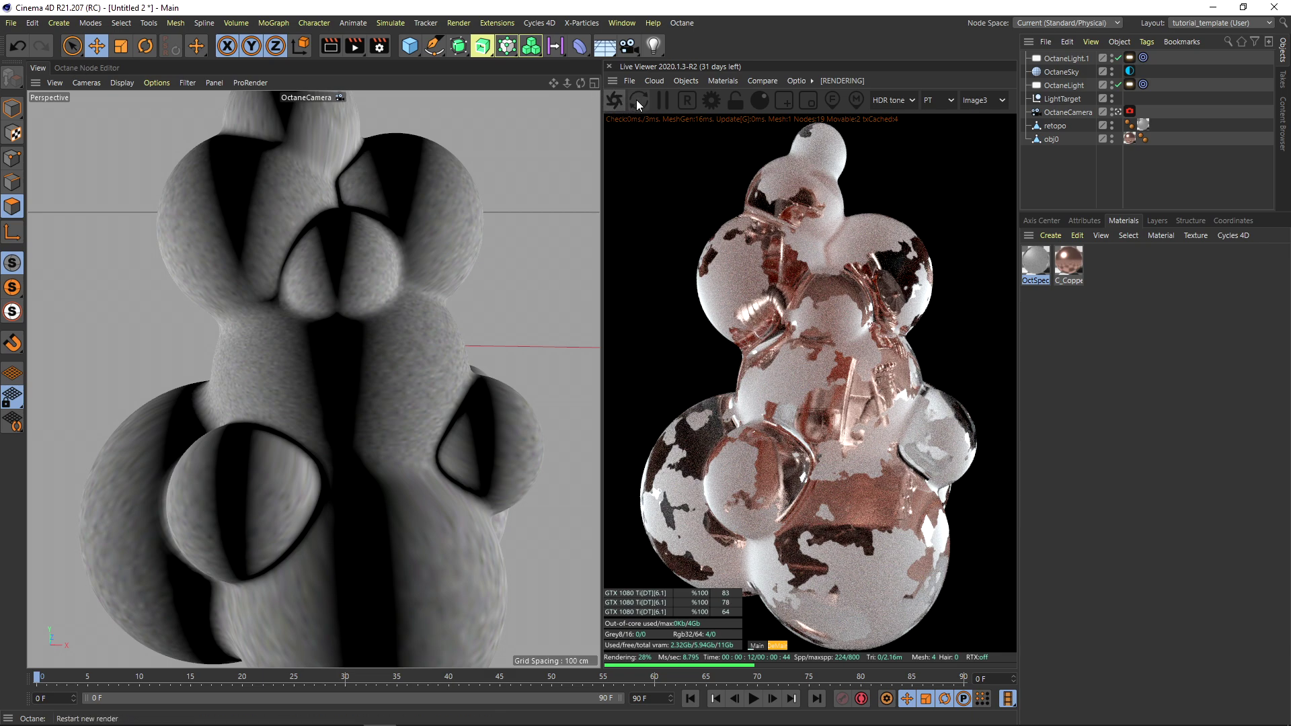
left_click(106, 70)
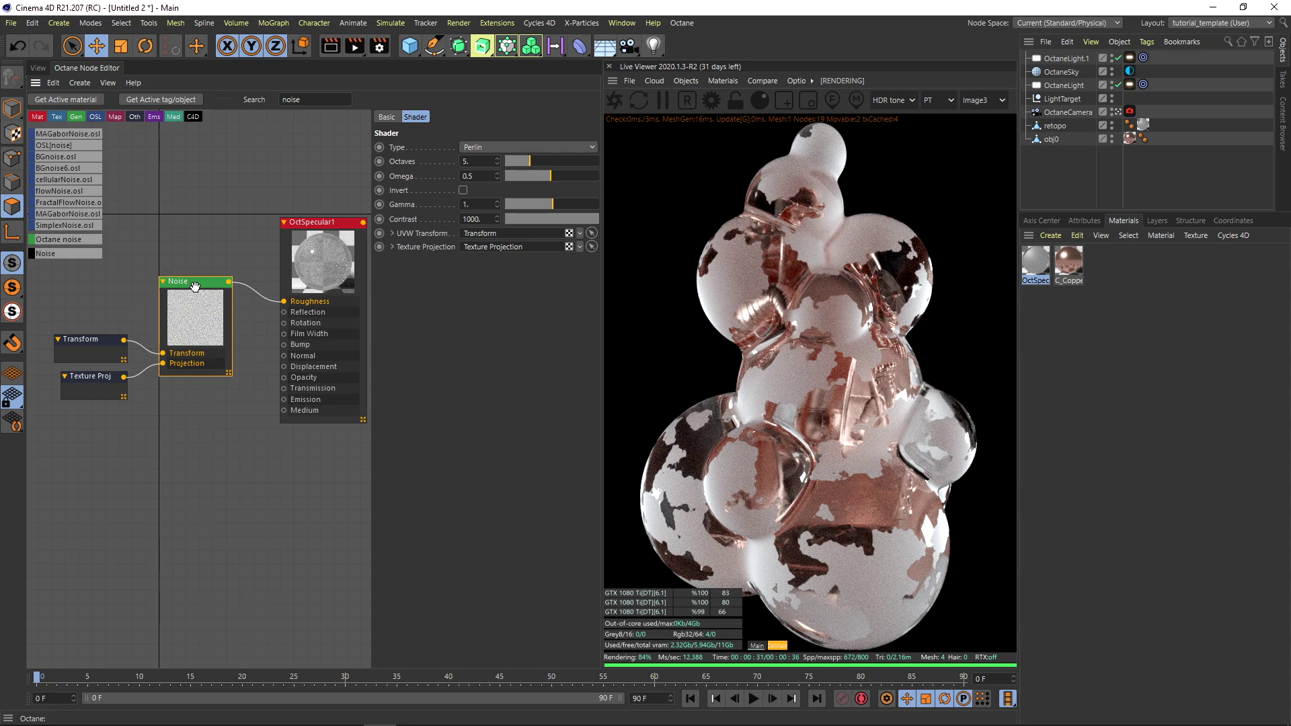
- Try a contrast of 10 on the roughness Noise and settle on 40
double_click(486, 222)
type("10")
key("Return")
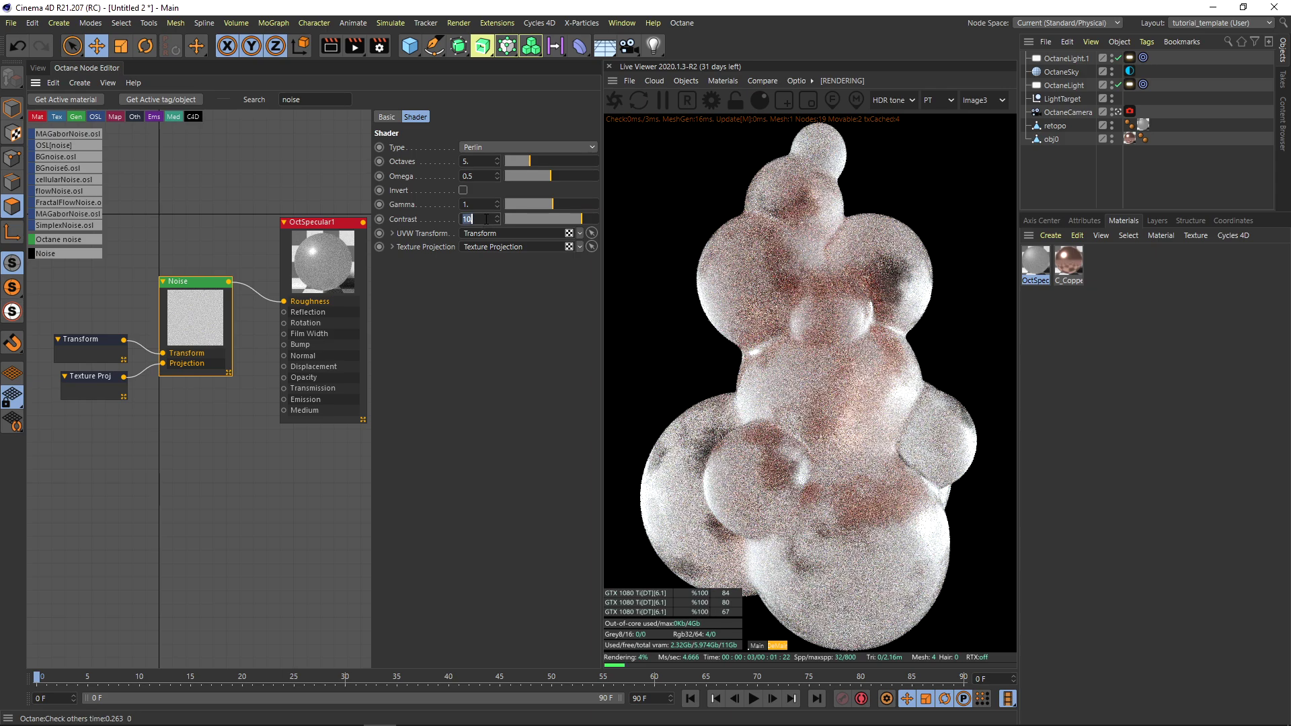
type("40")
key("Return")
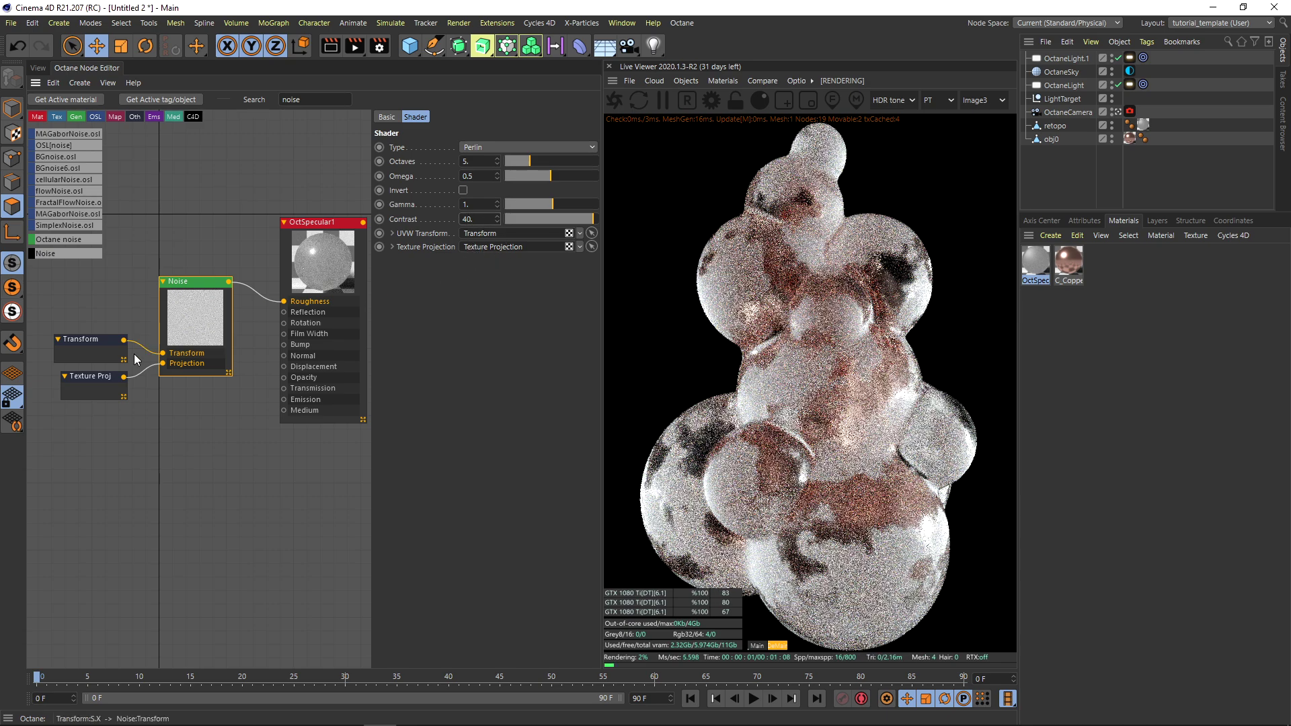
- Spread out the node graph to leave more space between the Noise node and the OctSpecular1 material
left_click_drag(84, 336, 72, 373)
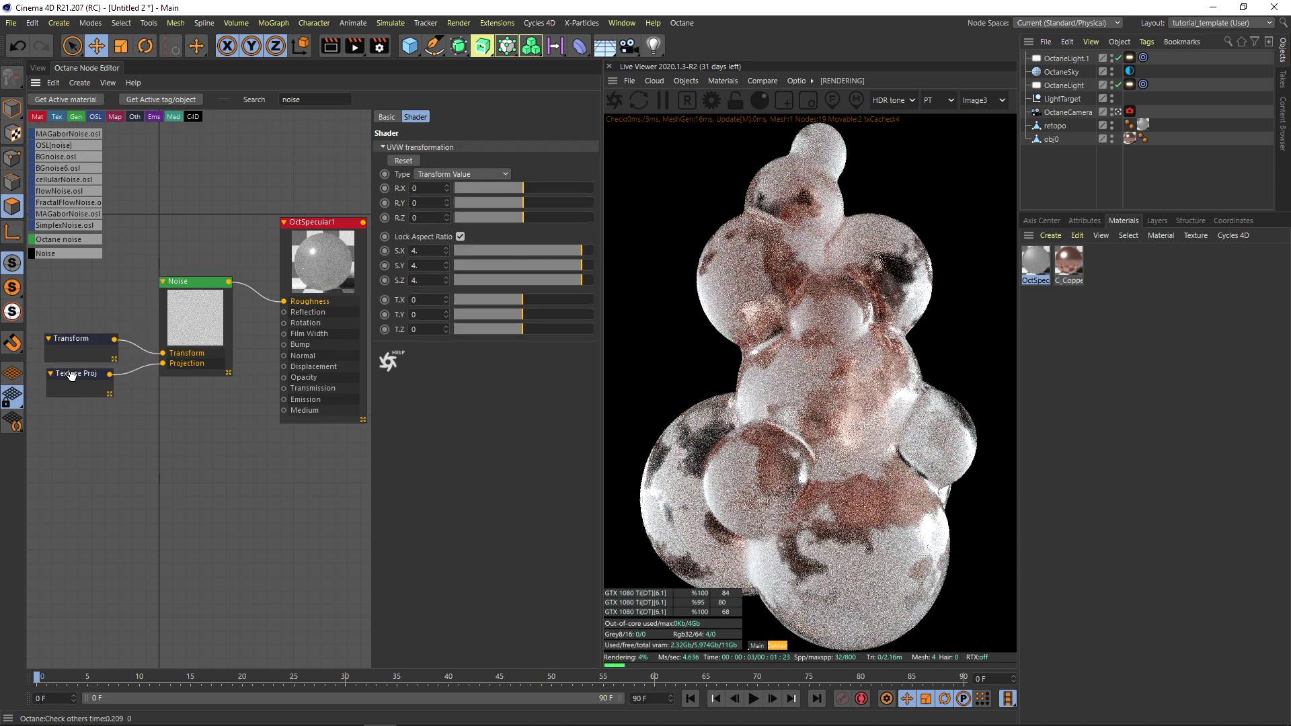
left_click_drag(189, 285, 175, 285)
left_click_drag(308, 225, 341, 225)
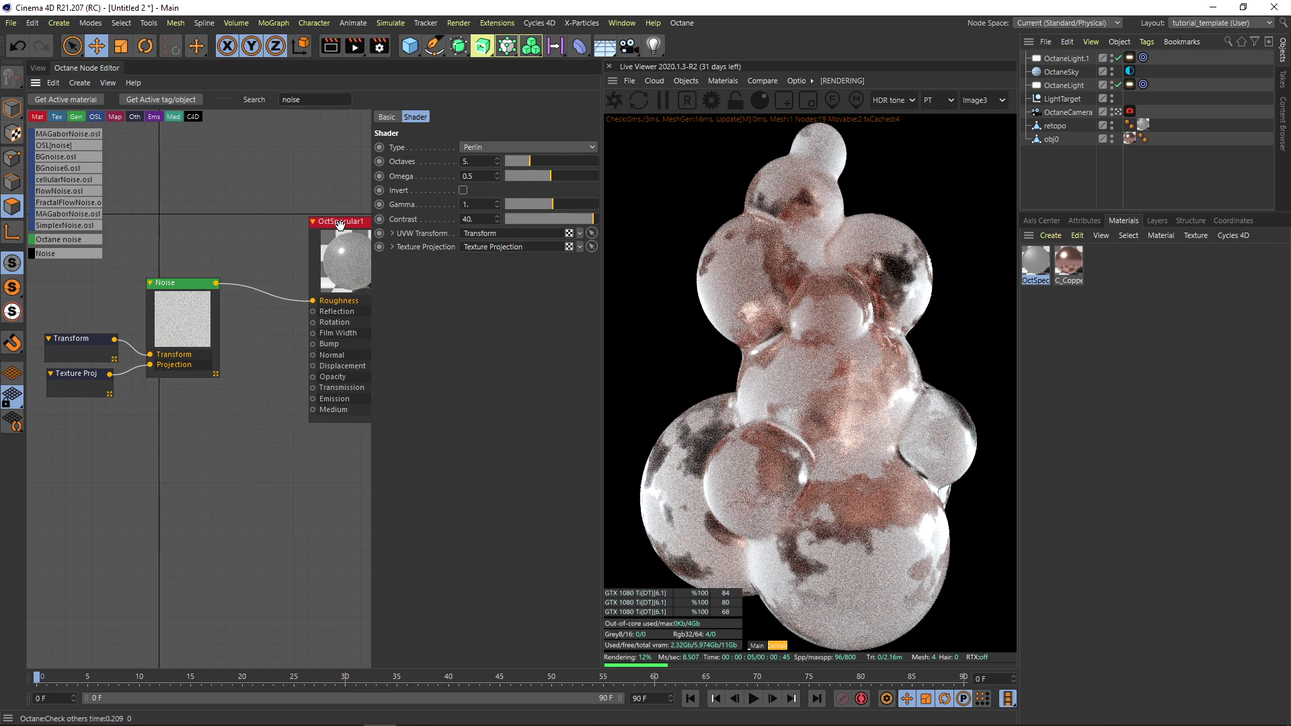
middle_click_drag(236, 227, 231, 228)
- Try Noise gamma values of about 2.35, 0.49 and 0.79, and settle on about 1.19
left_click(192, 282)
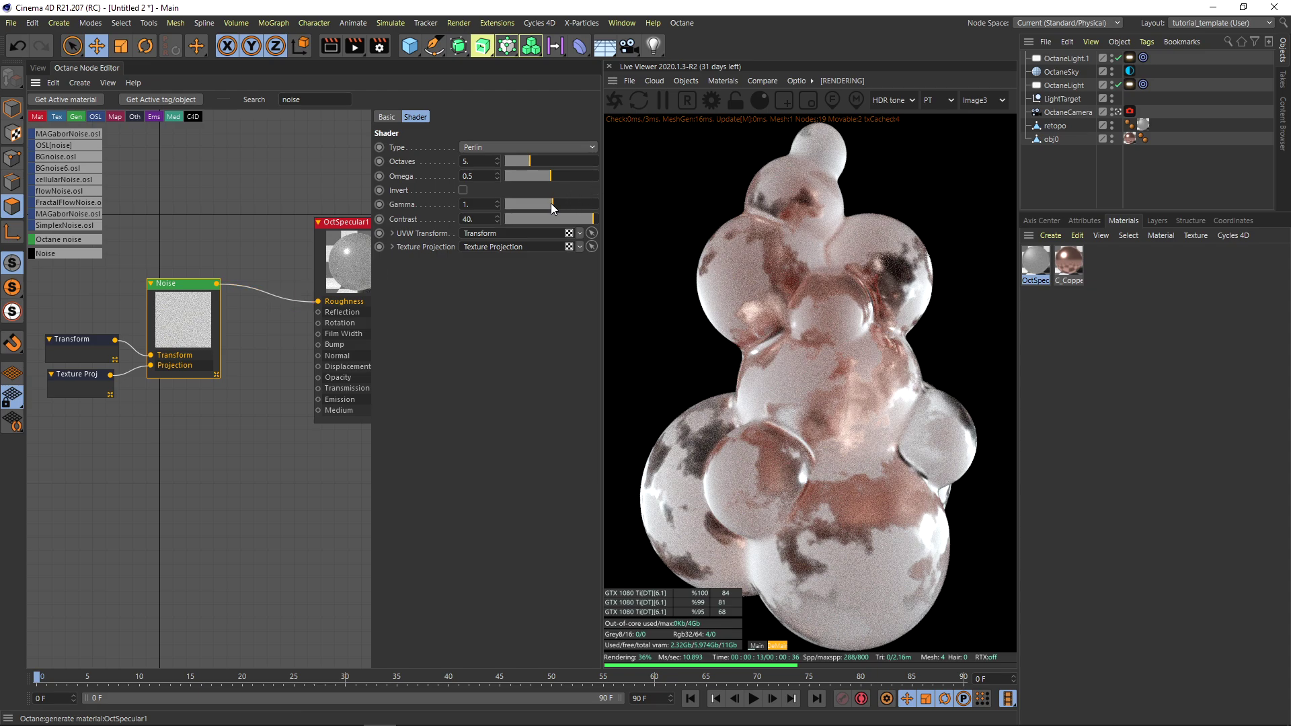
left_click_drag(551, 203, 559, 203)
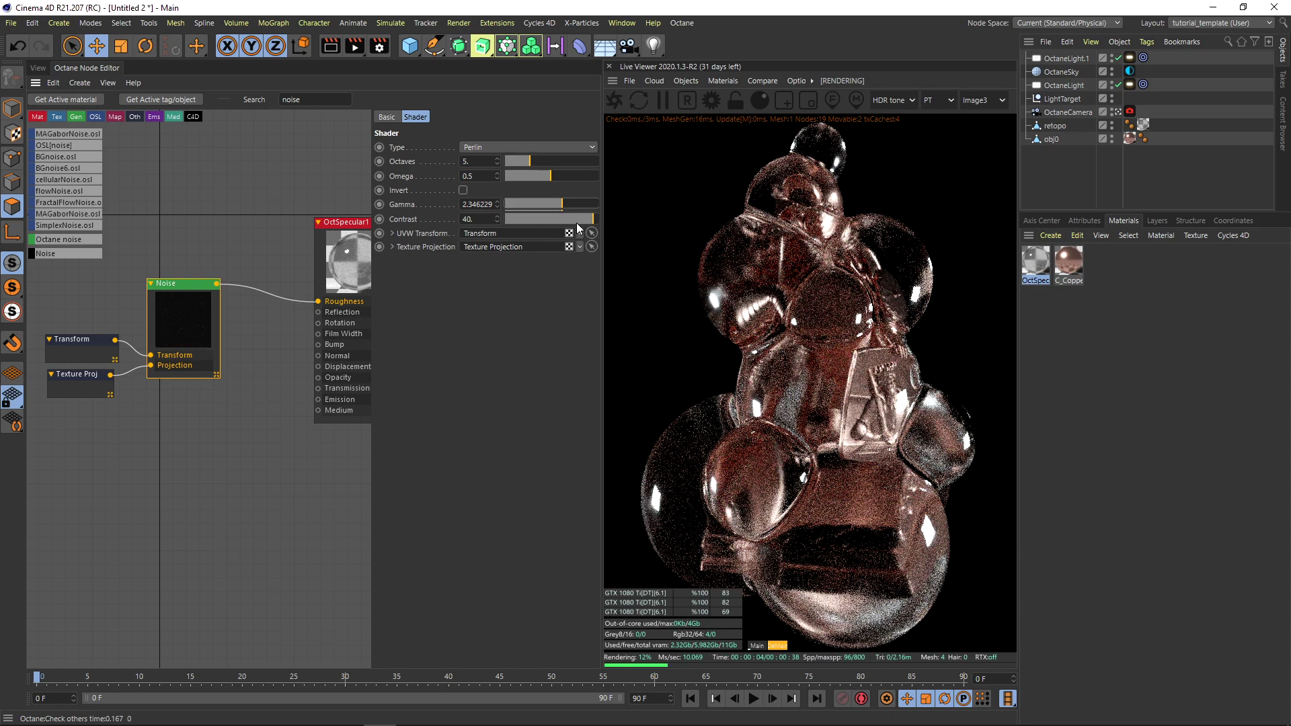
left_click_drag(558, 204, 543, 204)
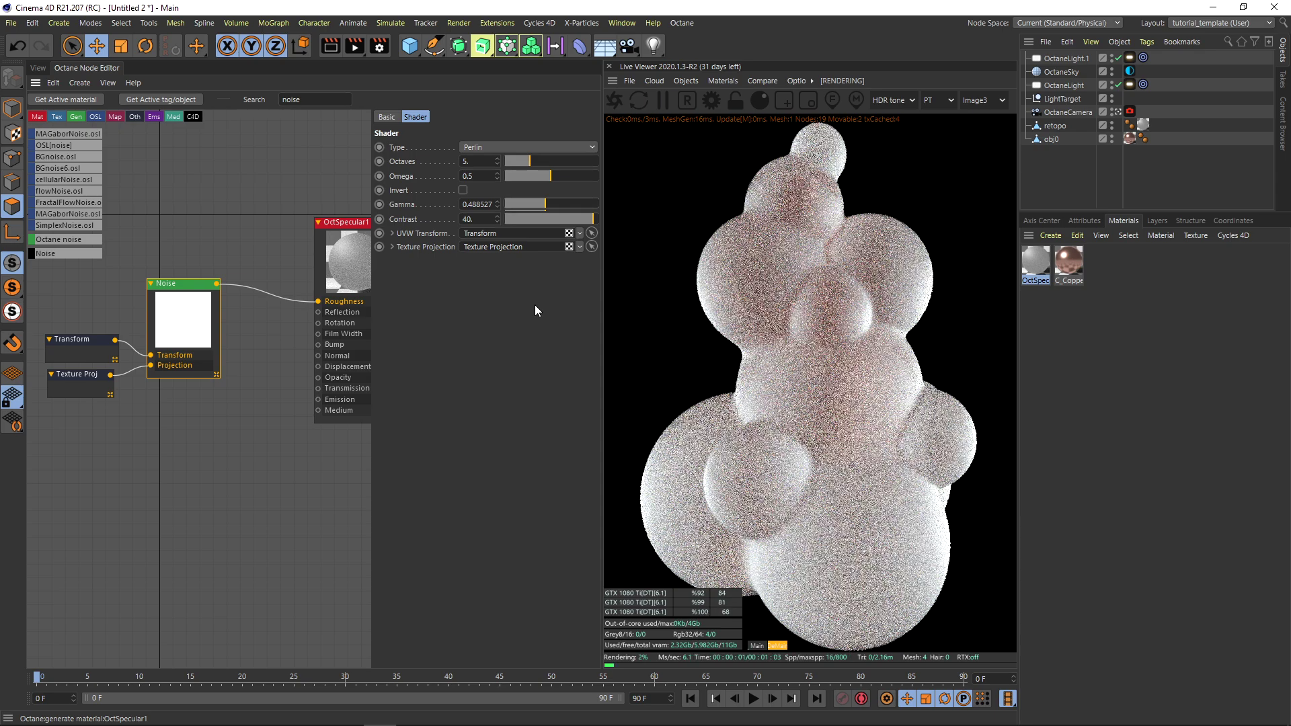
left_click_drag(551, 205, 548, 205)
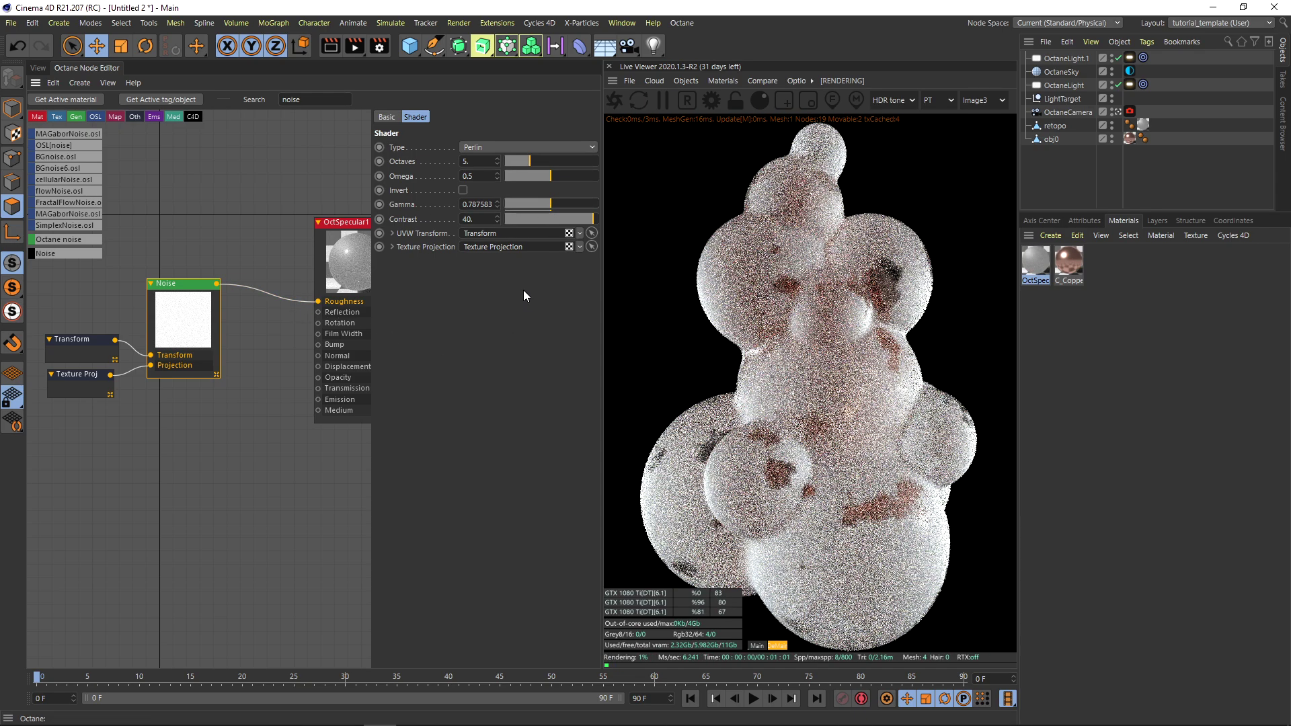
left_click_drag(550, 204, 552, 203)
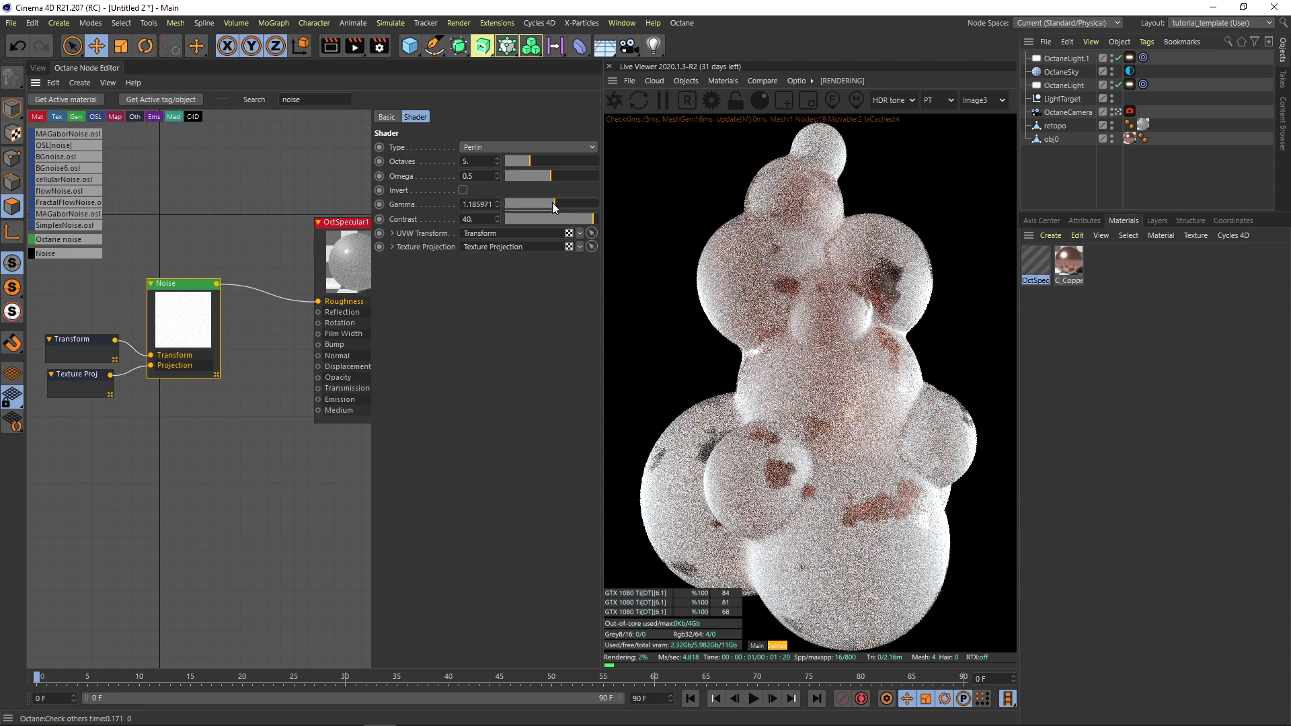
- Insert an Octane gradient node between the Noise and OctSpecular1's Roughness input, and tidy the node layout around it
left_click_drag(308, 99, 254, 98)
type("gradien")
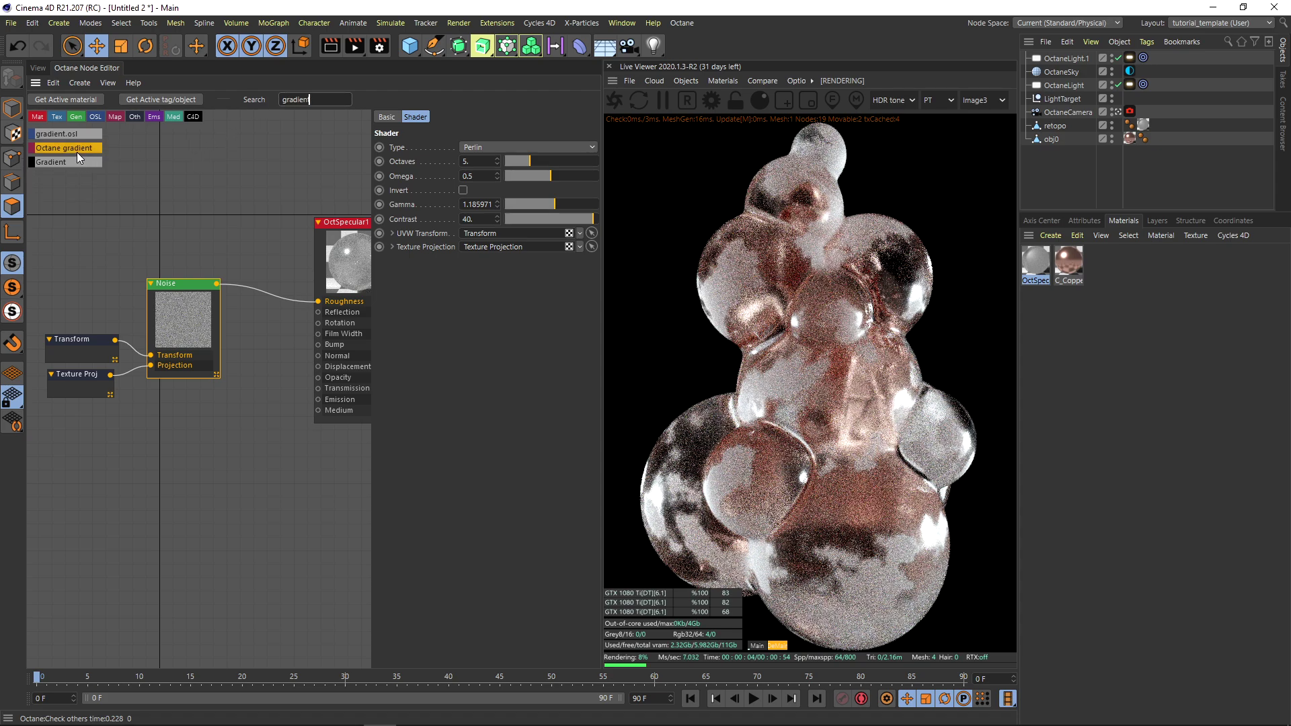
left_click_drag(76, 151, 272, 246)
left_click_drag(286, 306, 283, 306)
left_click_drag(39, 303, 152, 422)
left_click_drag(183, 292, 152, 293)
left_click_drag(262, 308, 251, 302)
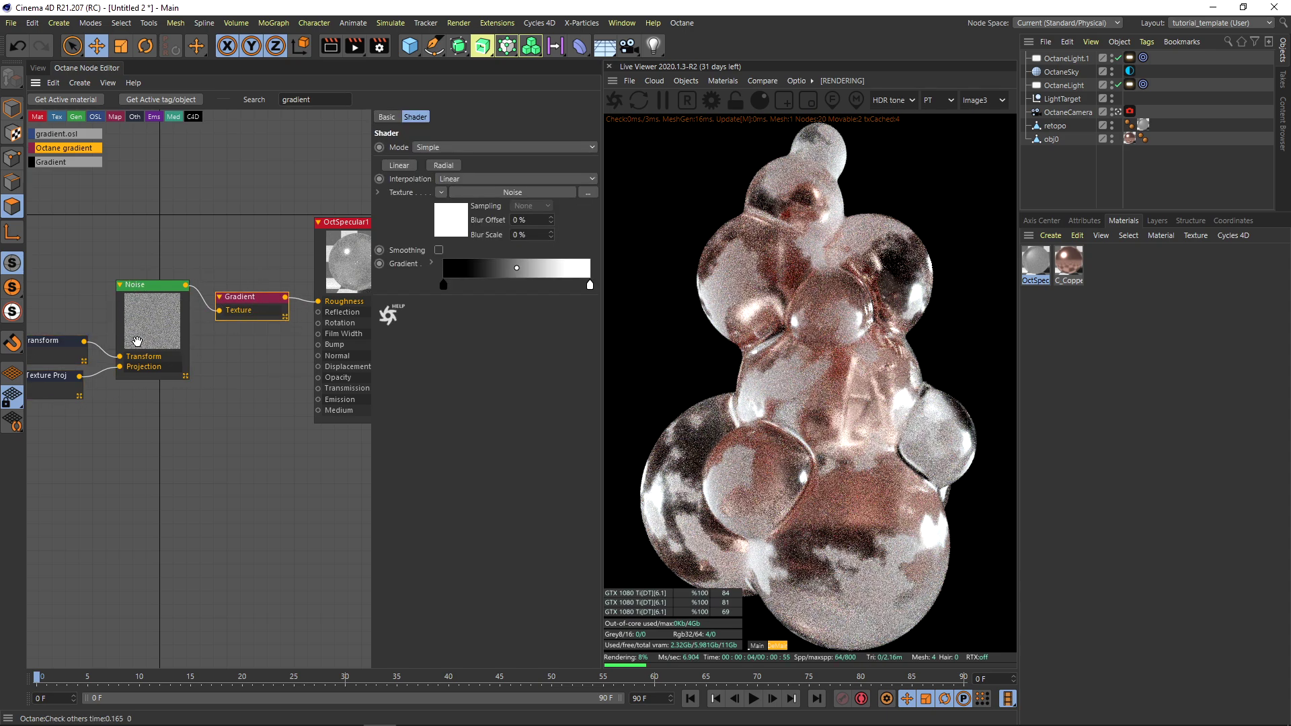
- Test lightening the gradient's black knot to near white, and restore its V value to 0%
double_click(443, 288)
left_click_drag(411, 331, 508, 332)
left_click(421, 353)
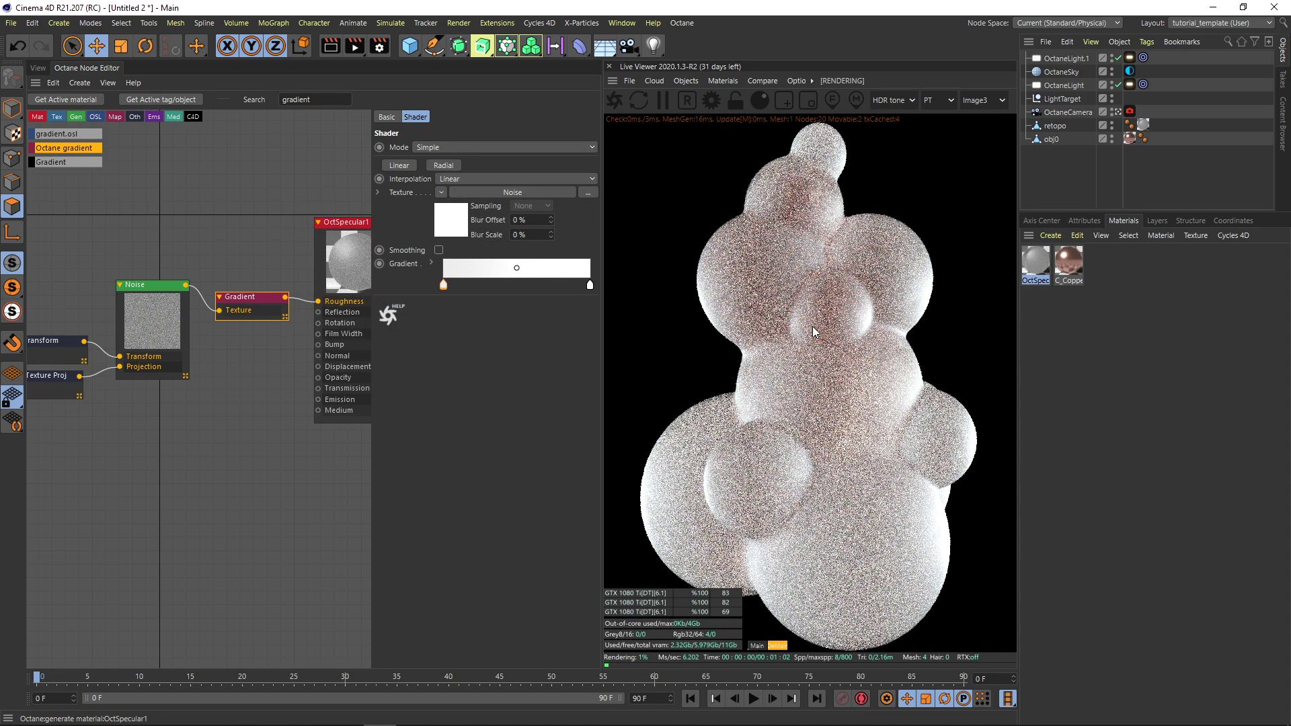
double_click(443, 285)
left_click_drag(427, 327, 349, 325)
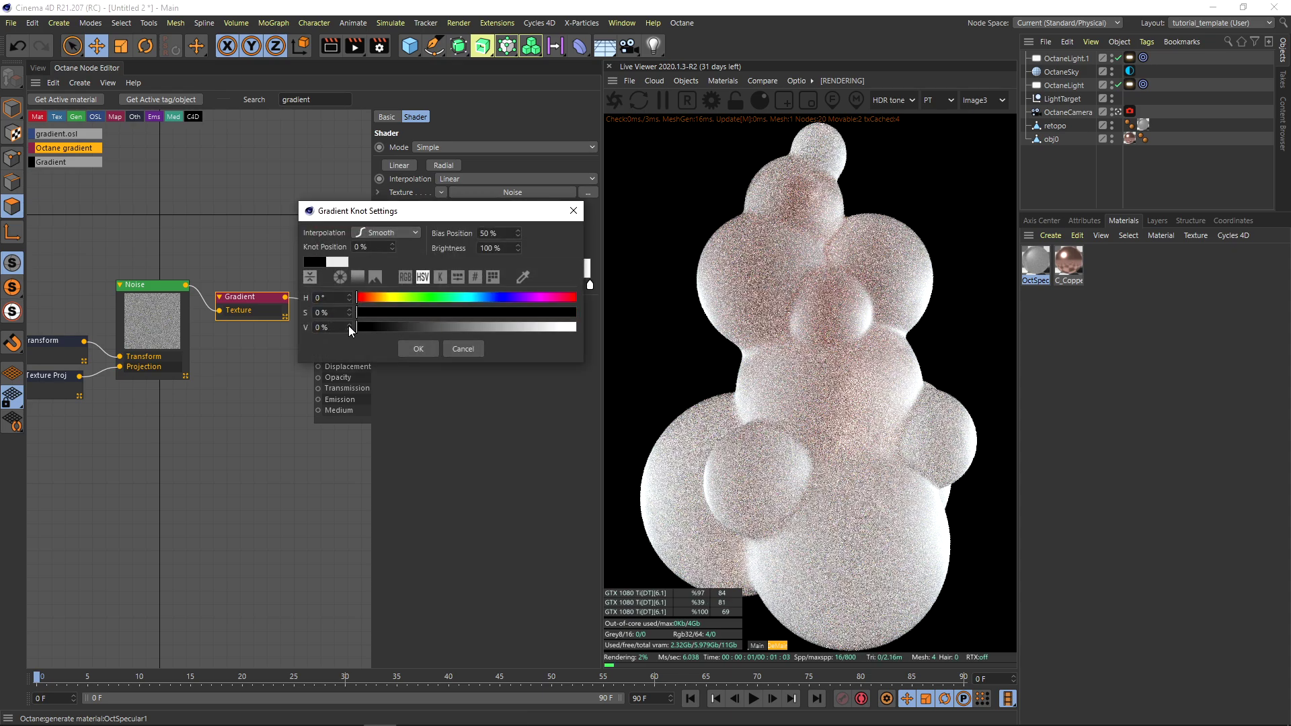
left_click(411, 348)
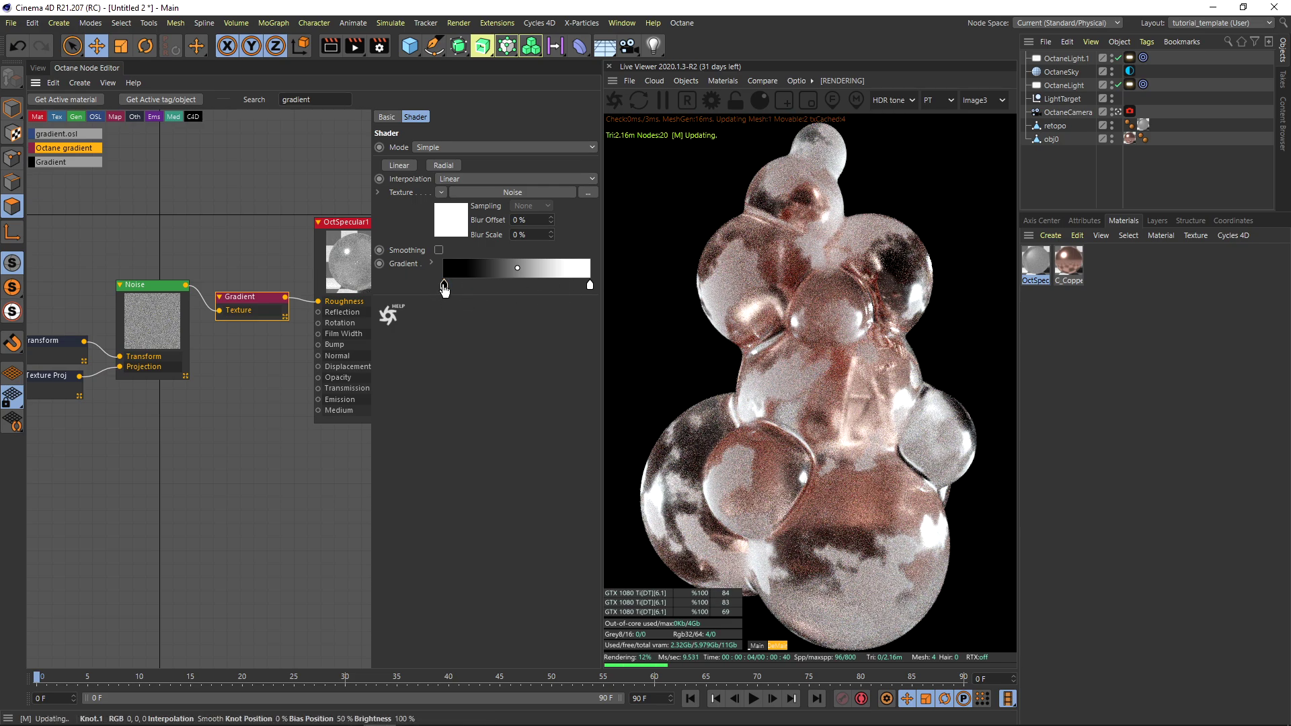
- Shift the gradient's black knot slightly toward the white knot
mouse_move(443, 285)
left_mouse_down()
mouse_move(501, 285)
mouse_move(449, 285)
left_mouse_up()
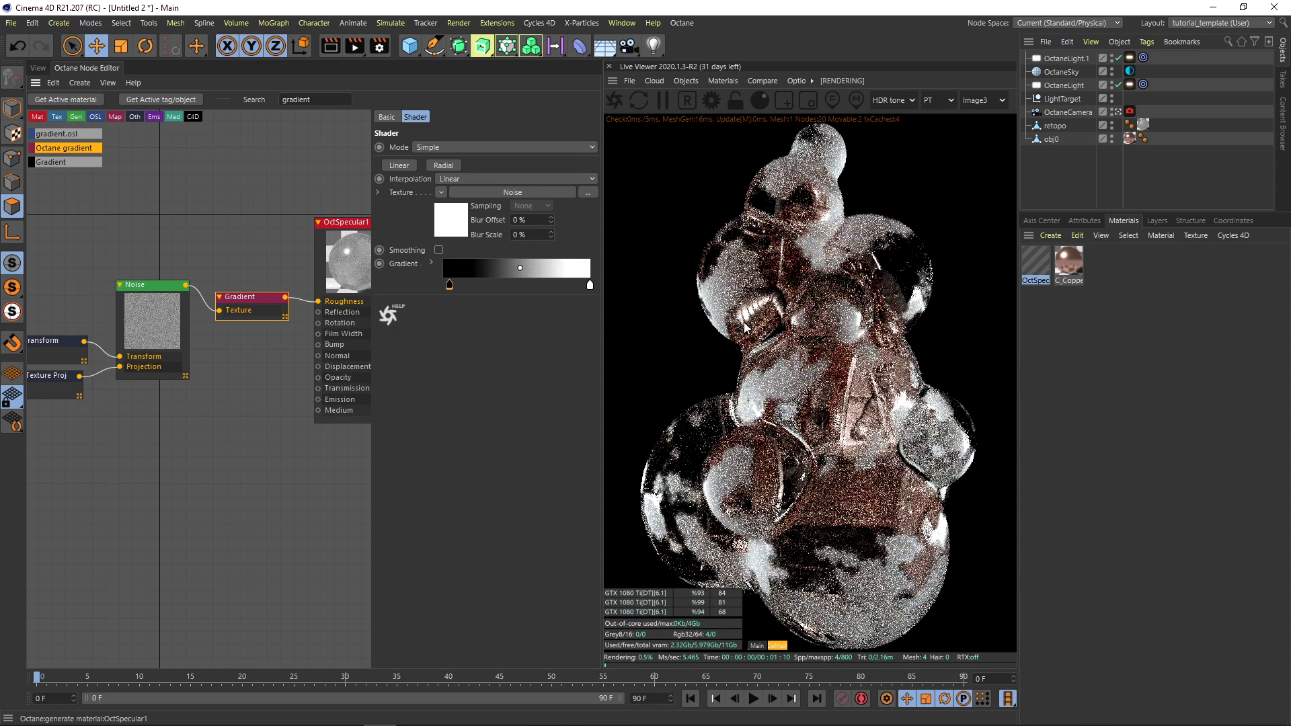
left_click(449, 285)
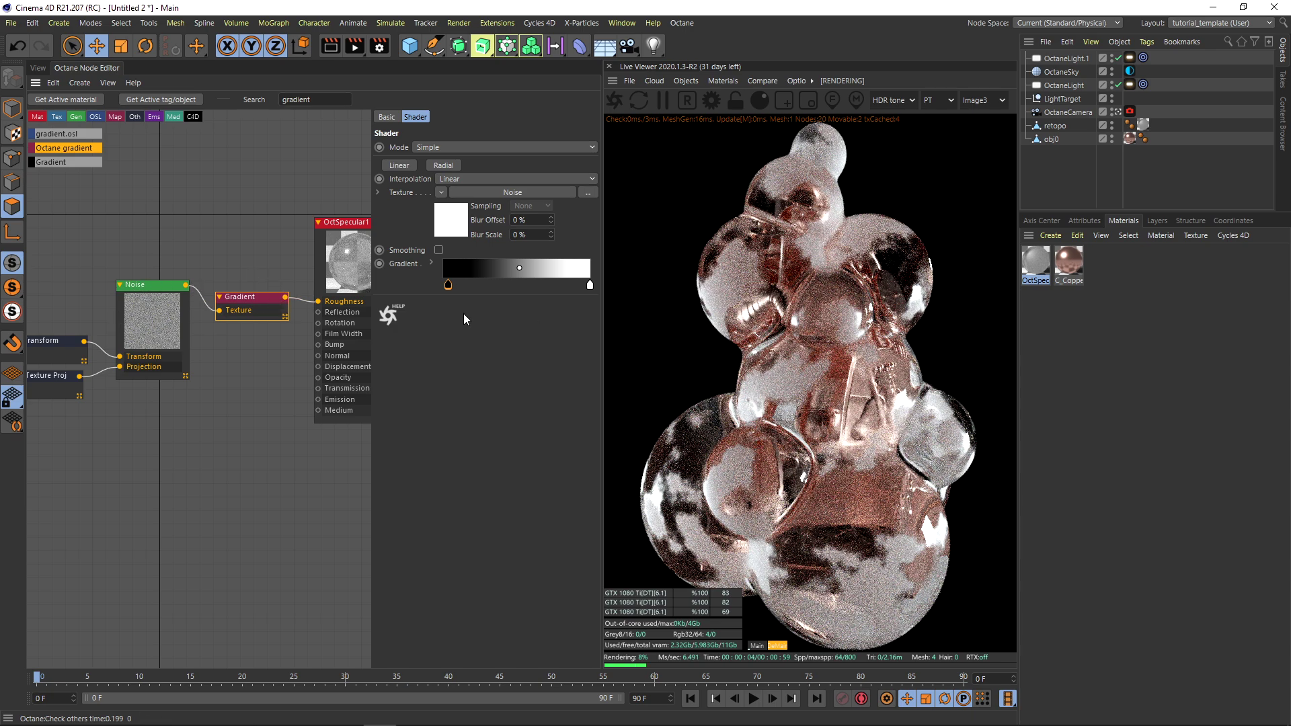
- Set the locked scale of the Noise's Transform node to 10 to enlarge the roughness pattern
left_click(59, 344)
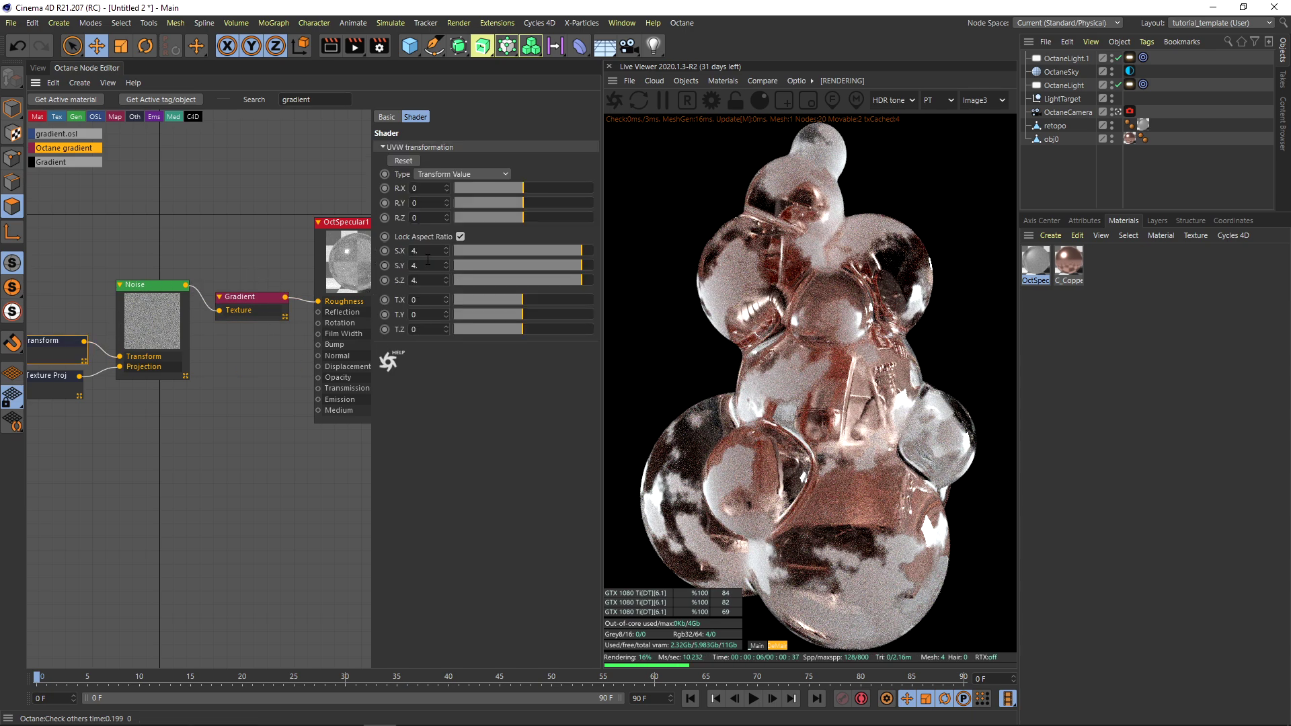
type("1")
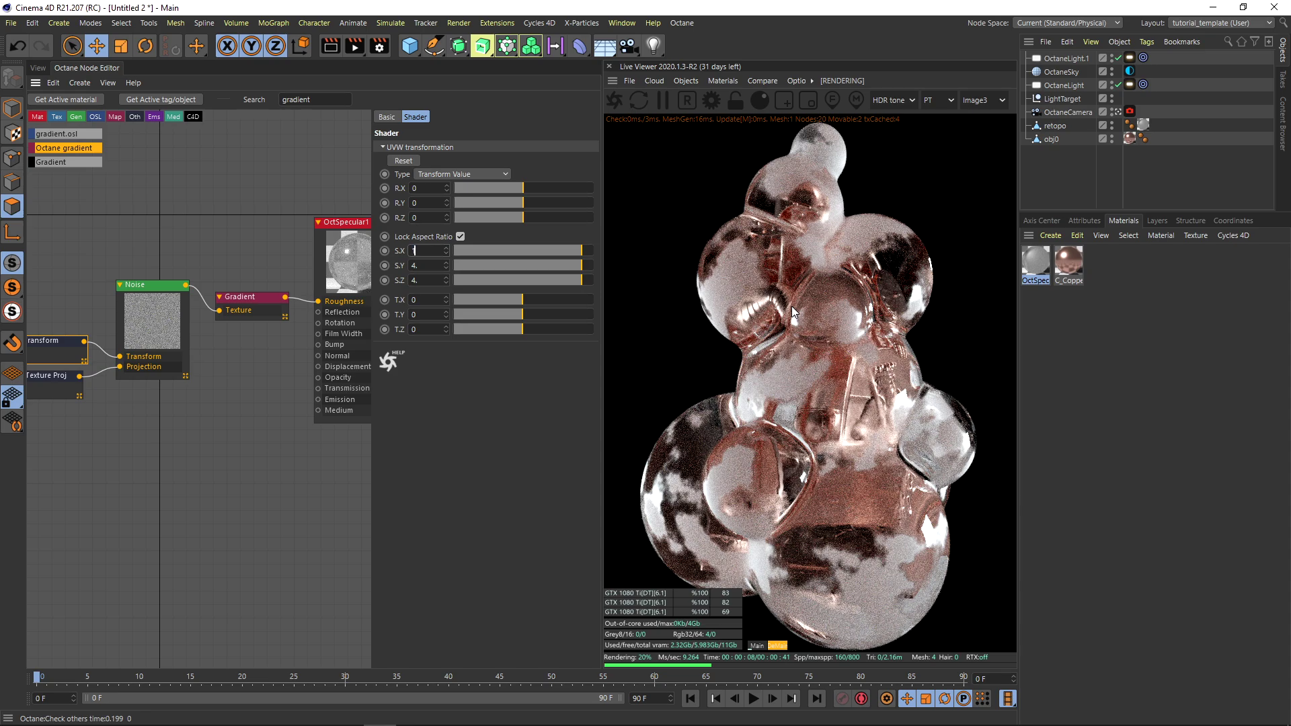
type("0")
key("Return")
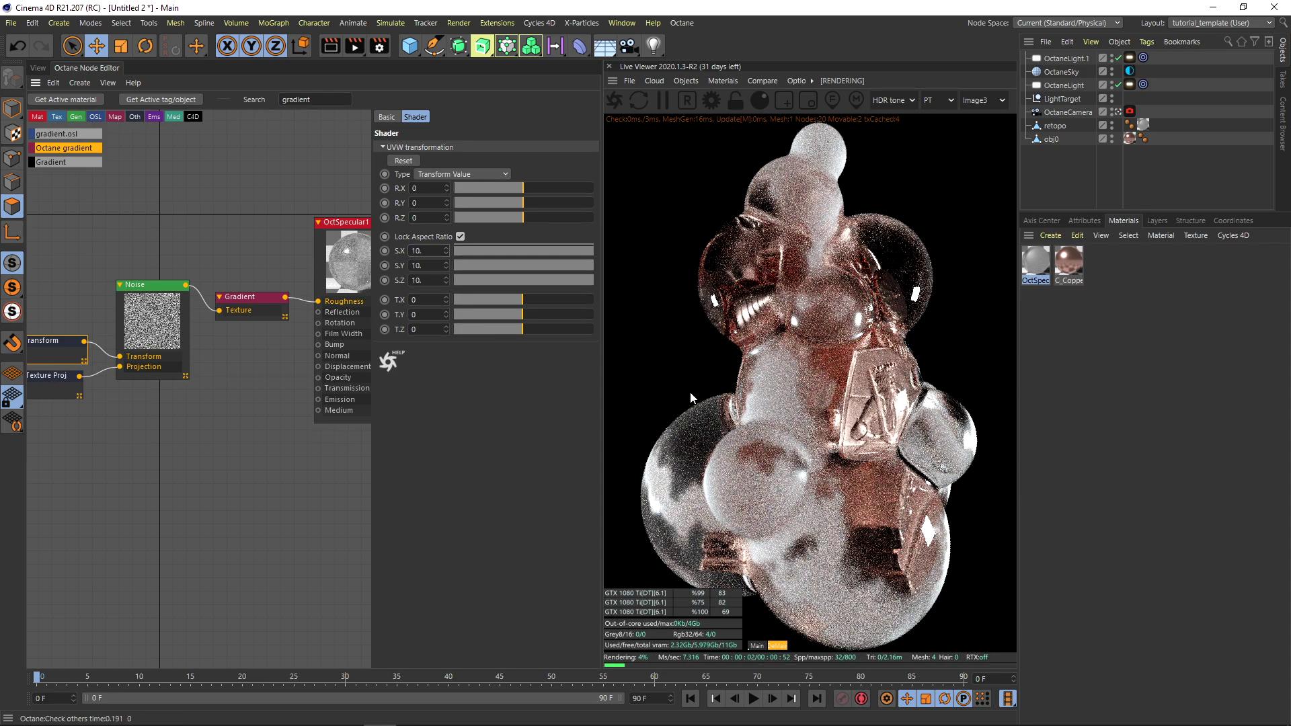
- Set the Noise node's Octaves to 10
left_click(147, 285)
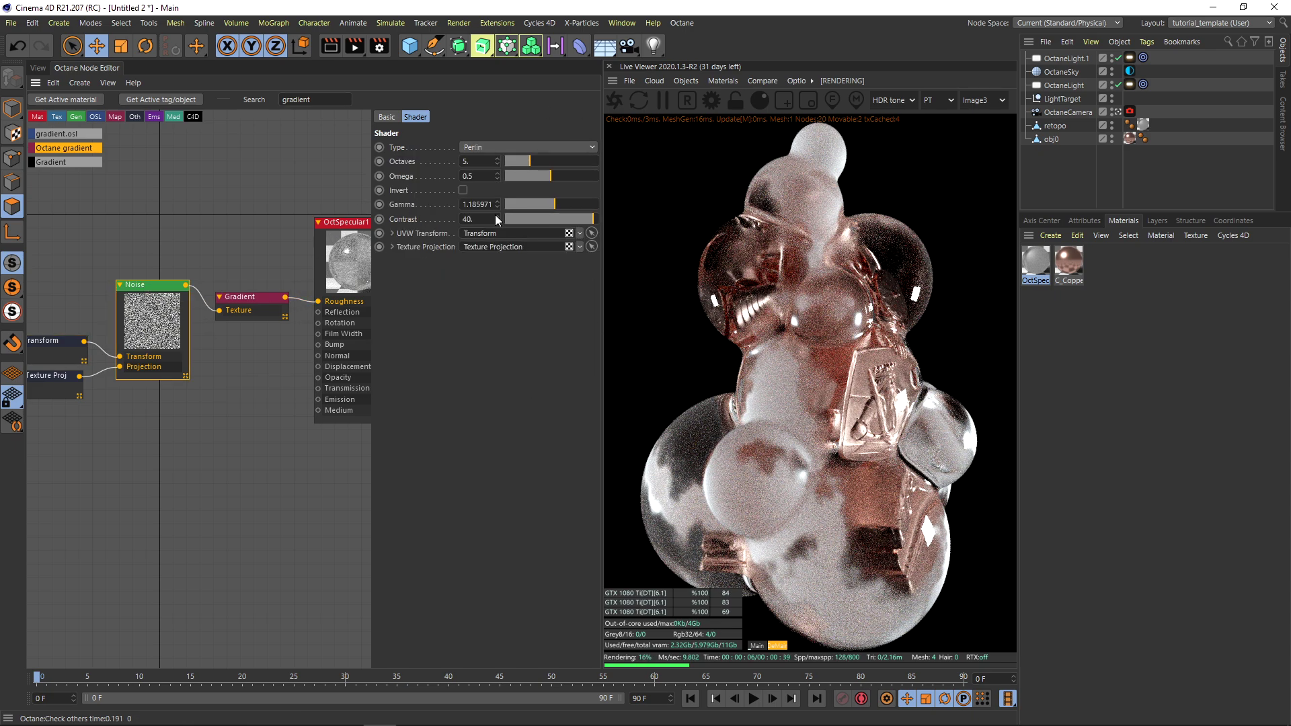
double_click(479, 162)
type("10")
key("Return")
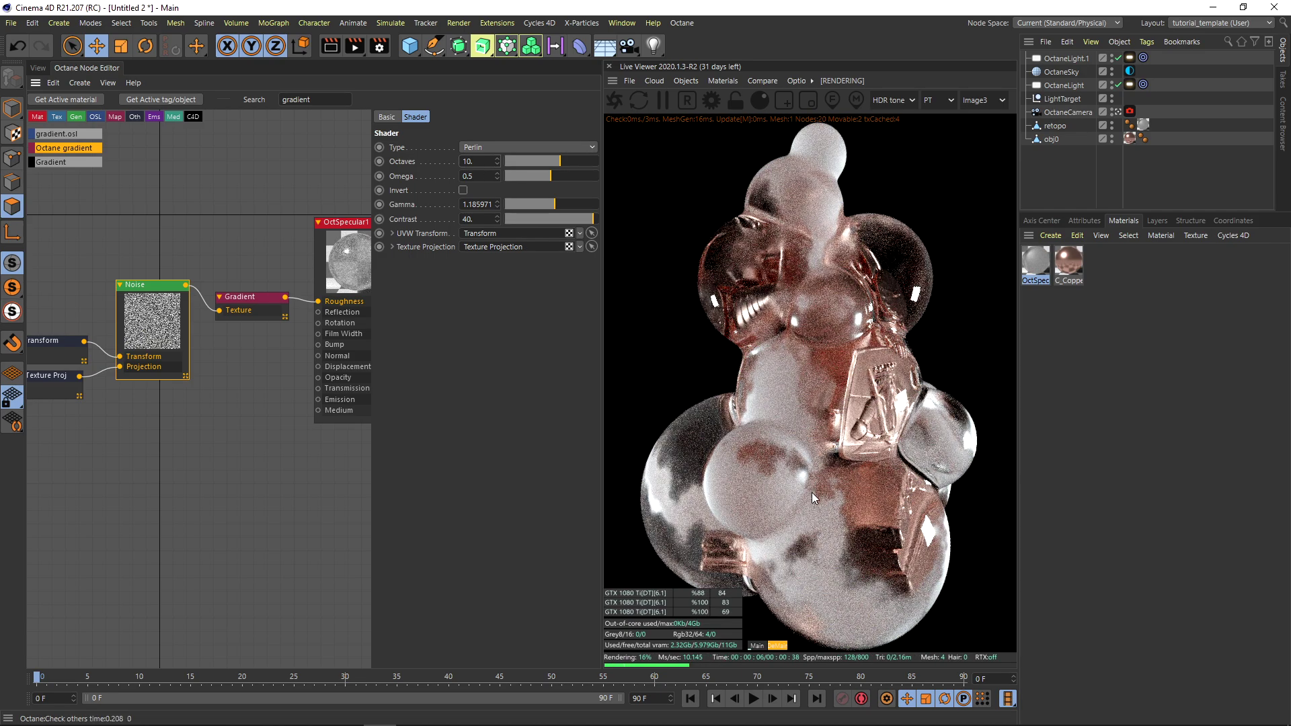
- Test the Noise node's Omega at 1, and settle on 0.7 for a moderately detailed roughness pattern
double_click(486, 179)
type("1")
key("Return")
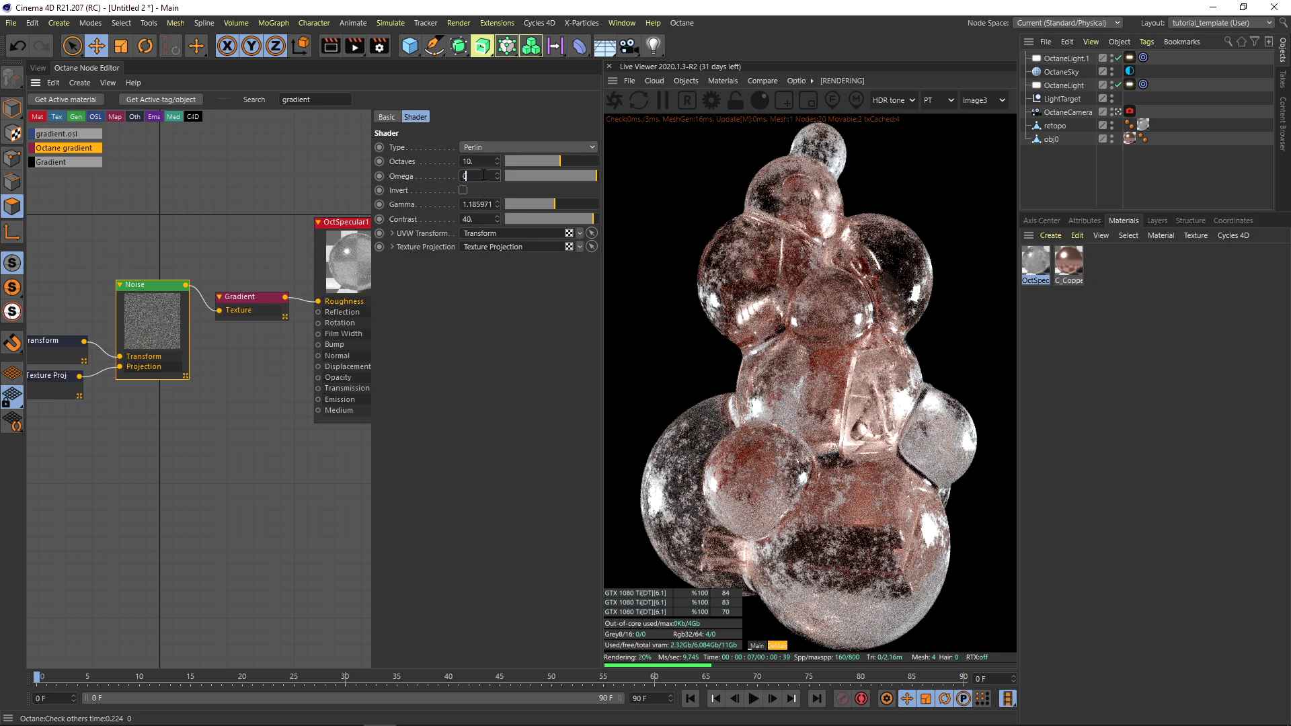
key("Return")
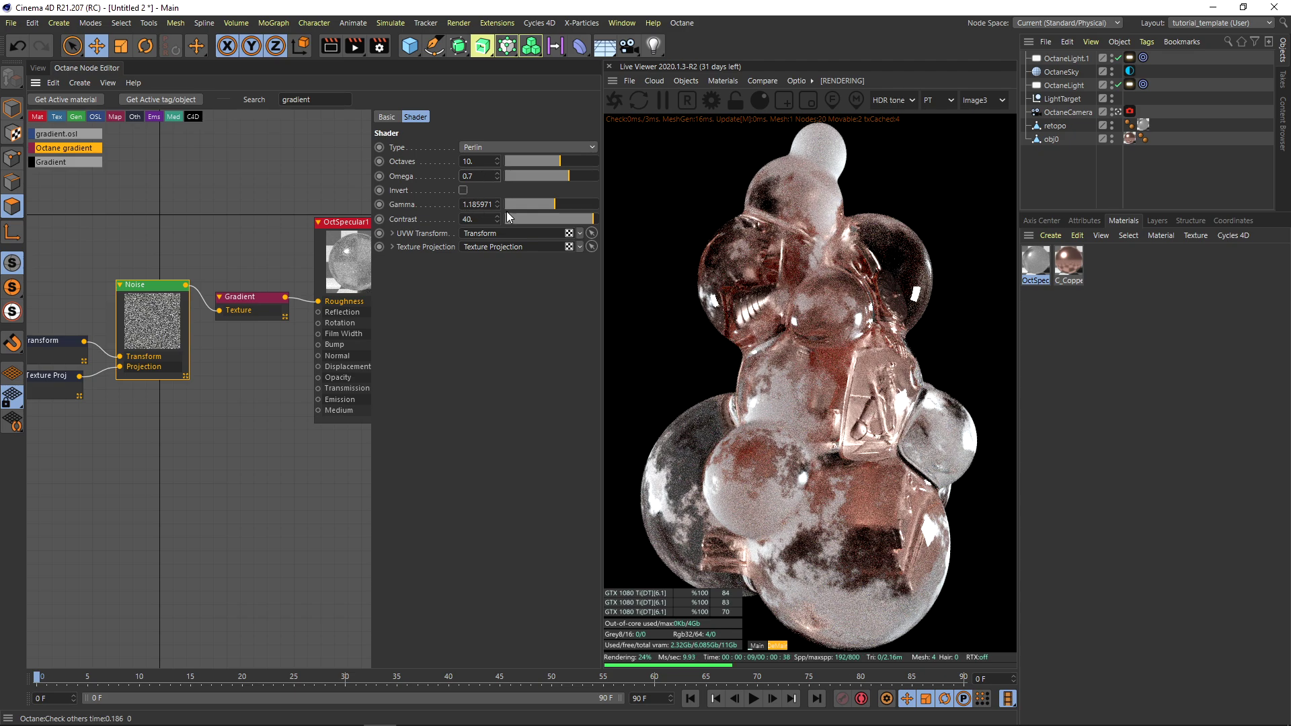
- Lower the Noise node's Gamma to about 0.56 and keyframe it at frame 0 so the glass starts fully frosted
left_click(235, 299)
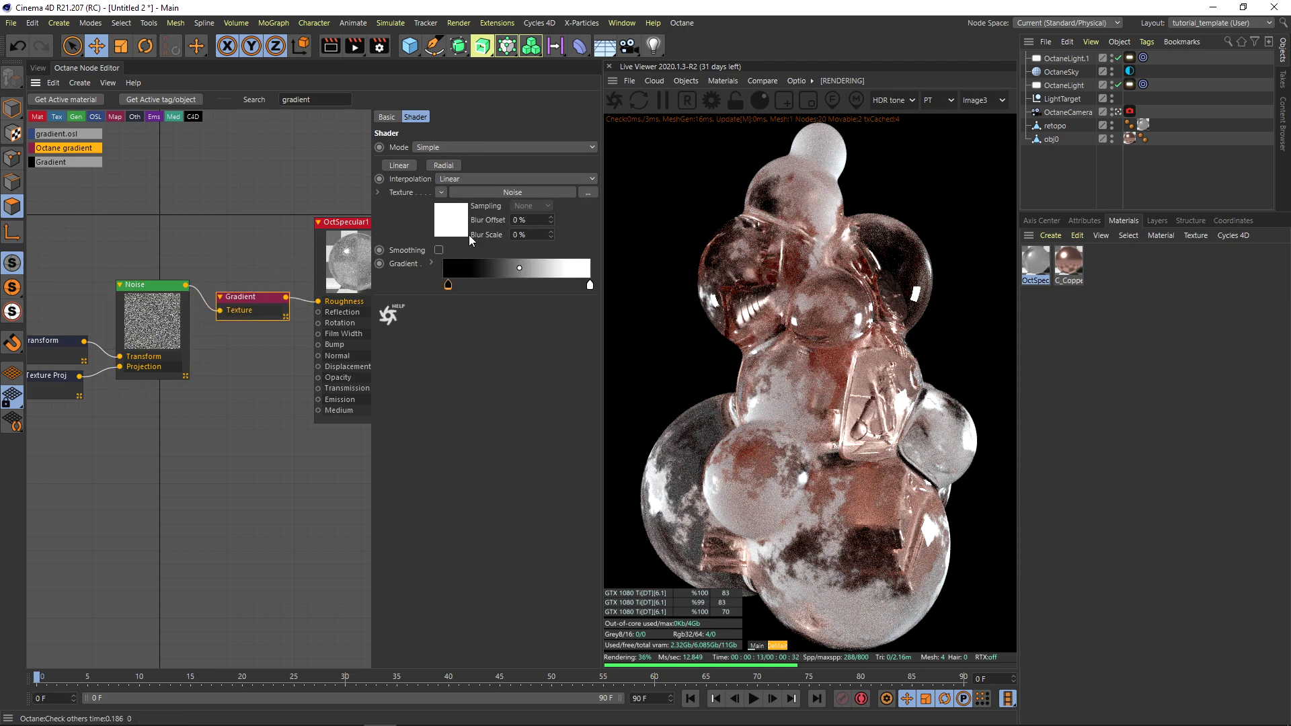
left_click(135, 287)
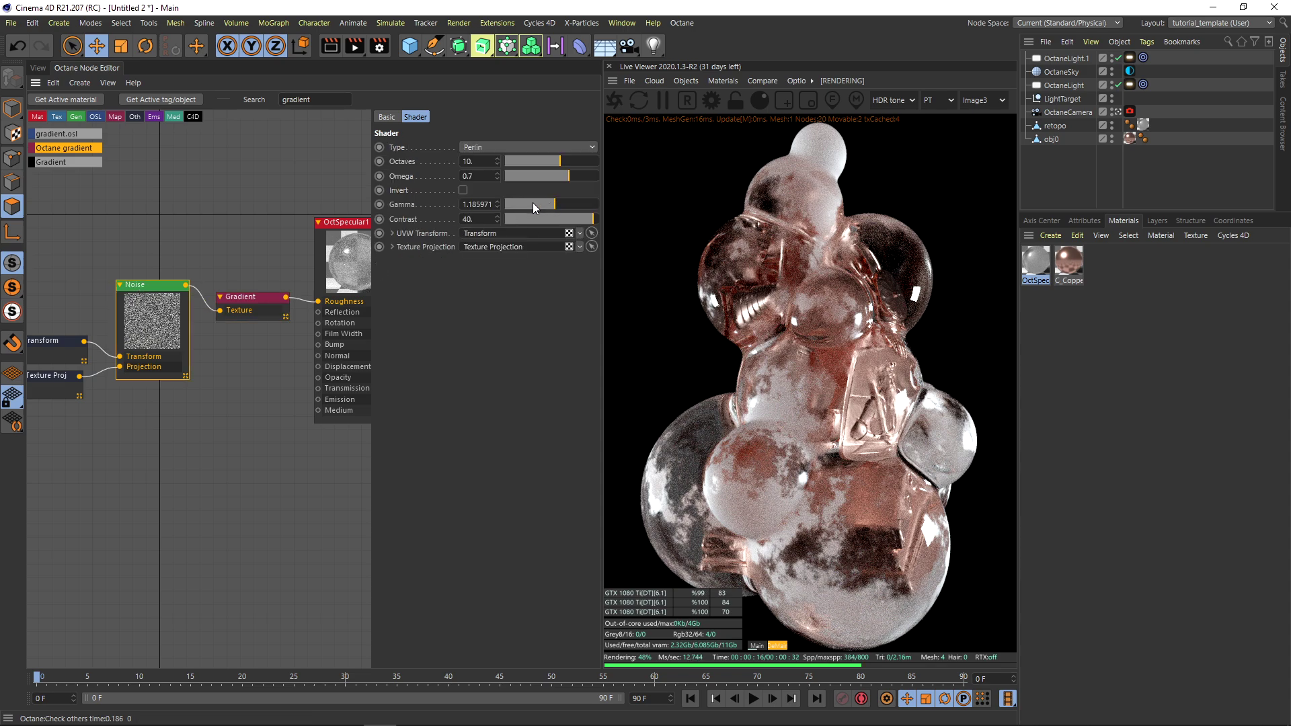
left_click(553, 207)
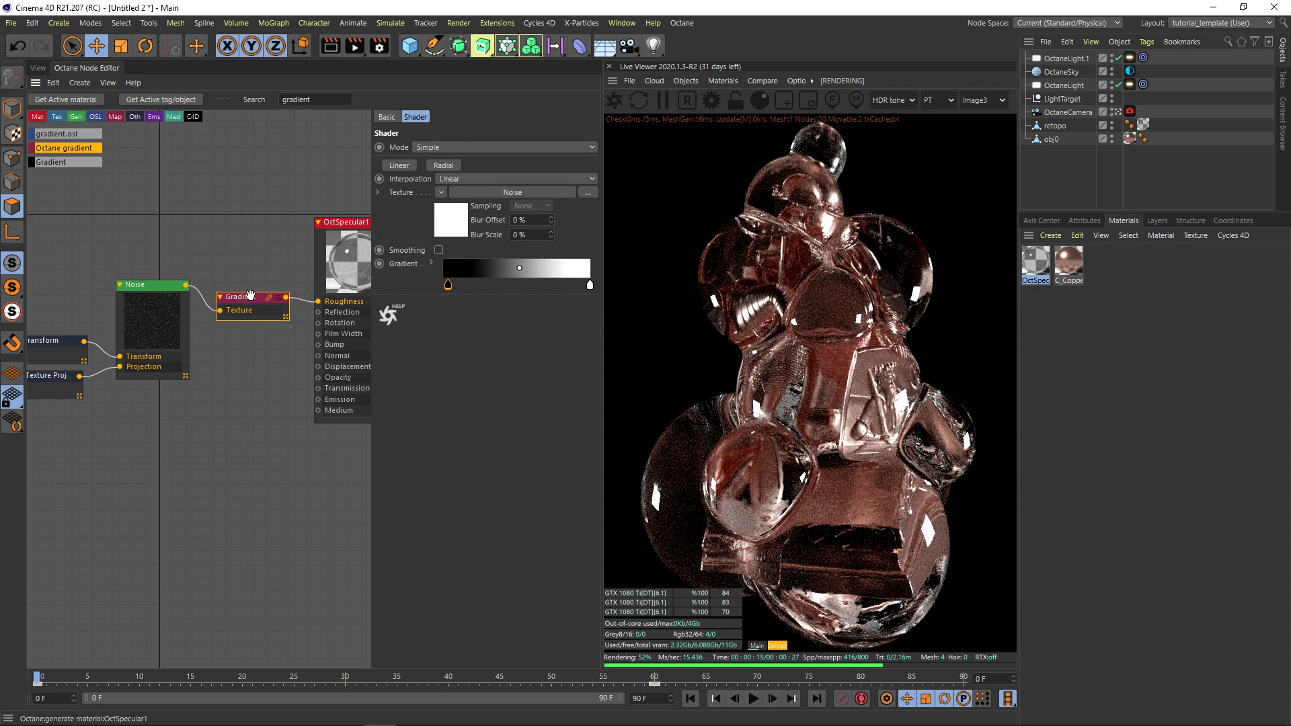
left_click(146, 289)
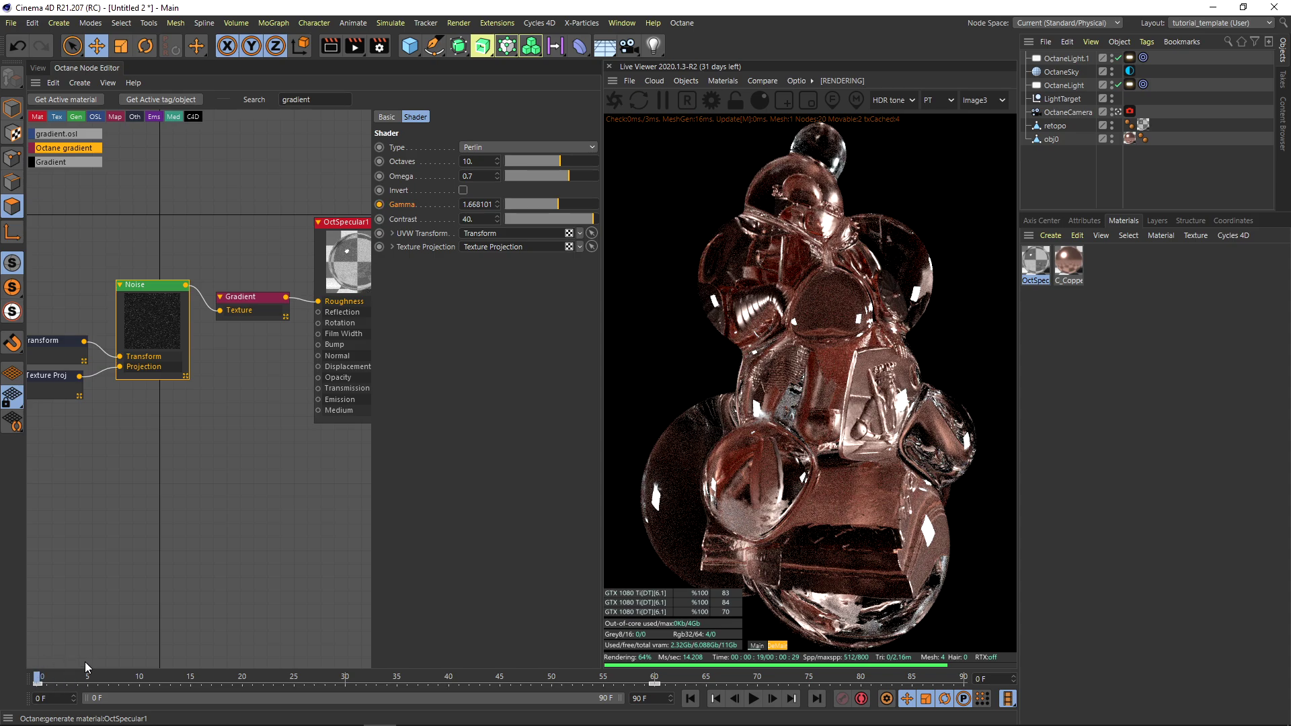
left_click_drag(557, 204, 544, 207)
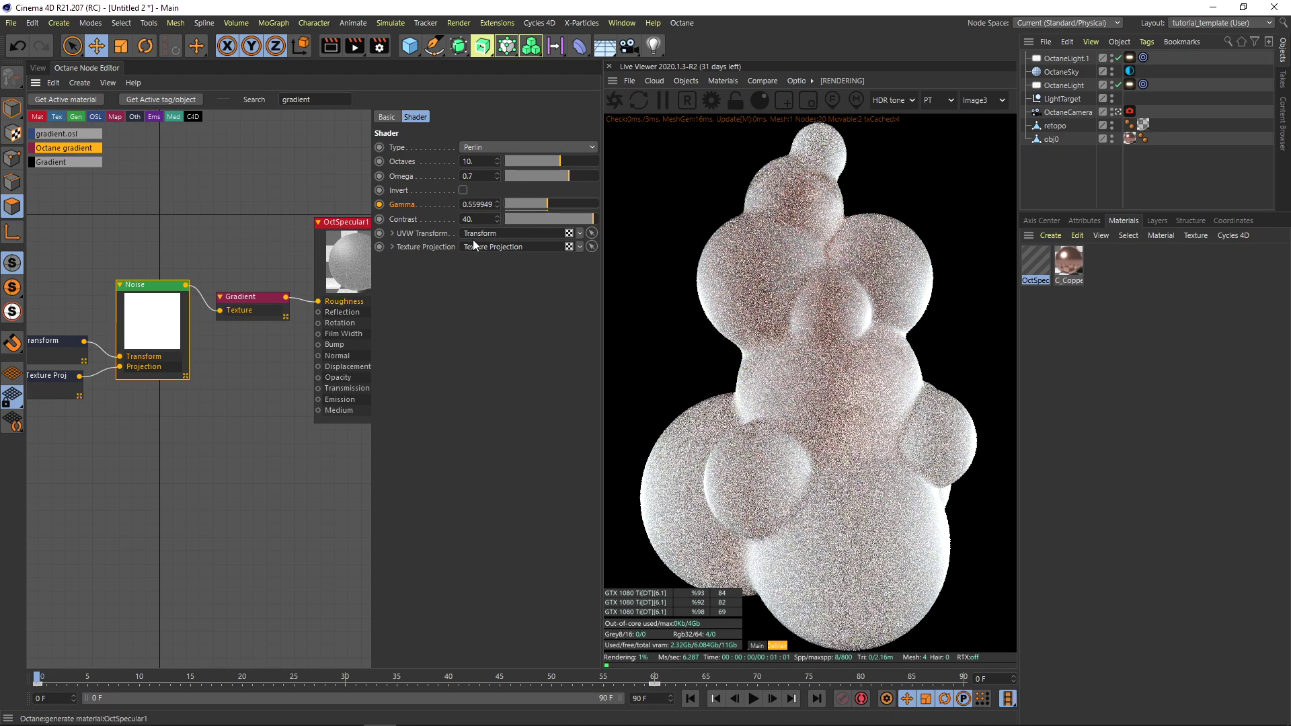
left_click(380, 205)
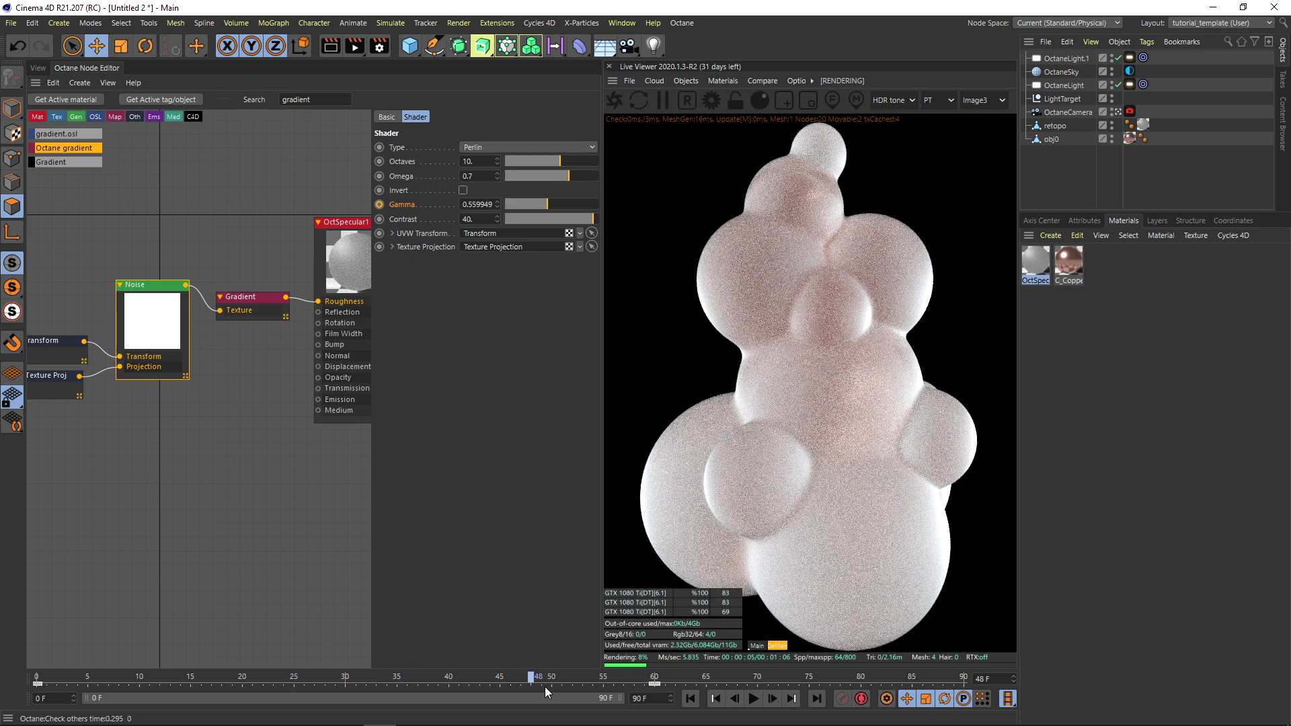
- Keyframe the Noise node's Gamma at frame 60 with a value of about 1.79 so the glass turns clear
left_click(654, 681)
left_click_drag(543, 204, 558, 208)
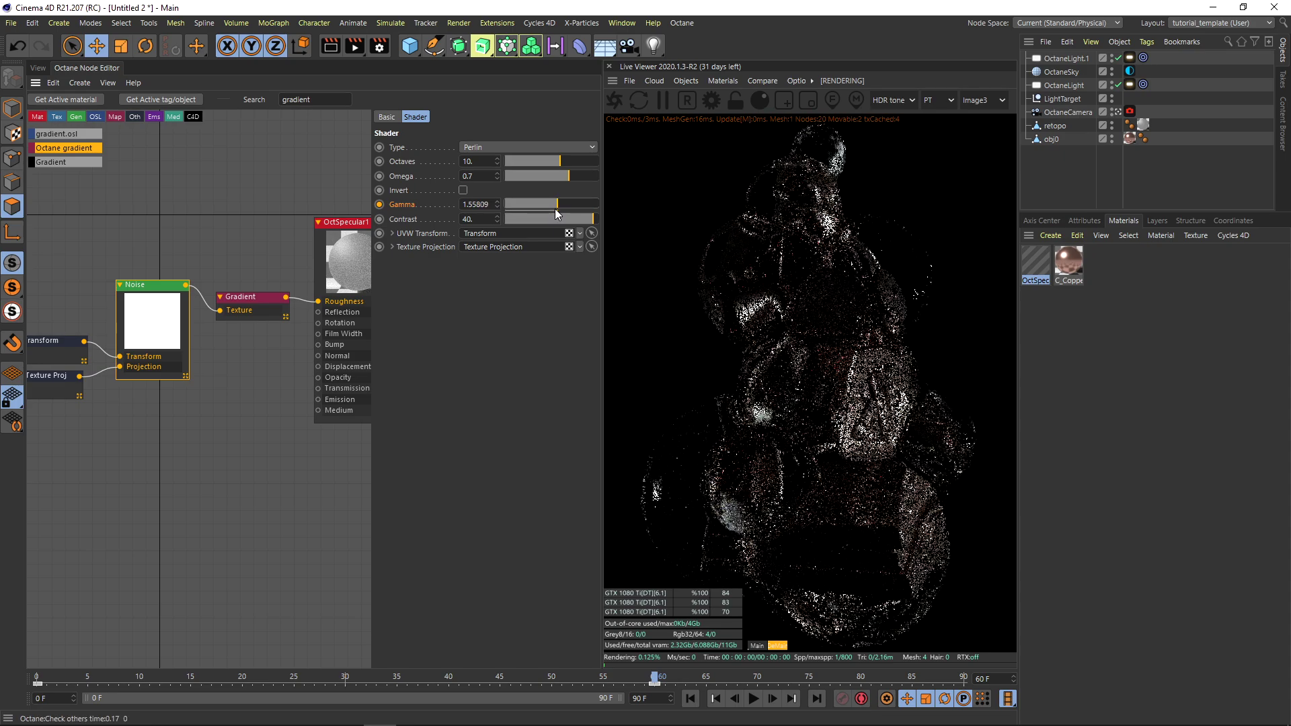
left_click(380, 205)
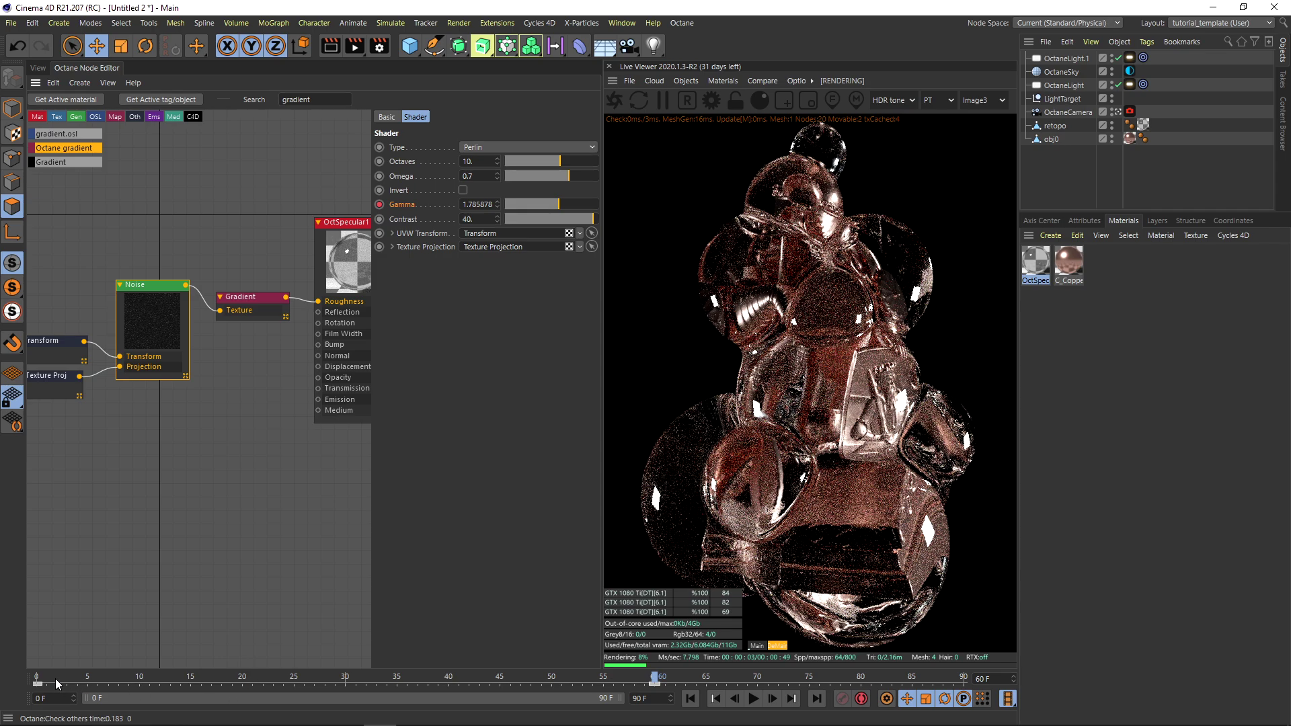
- Shorten the animation's end to frame 60 and return to frame 0
left_click_drag(41, 679, 651, 680)
double_click(657, 700)
type("60")
key("Return")
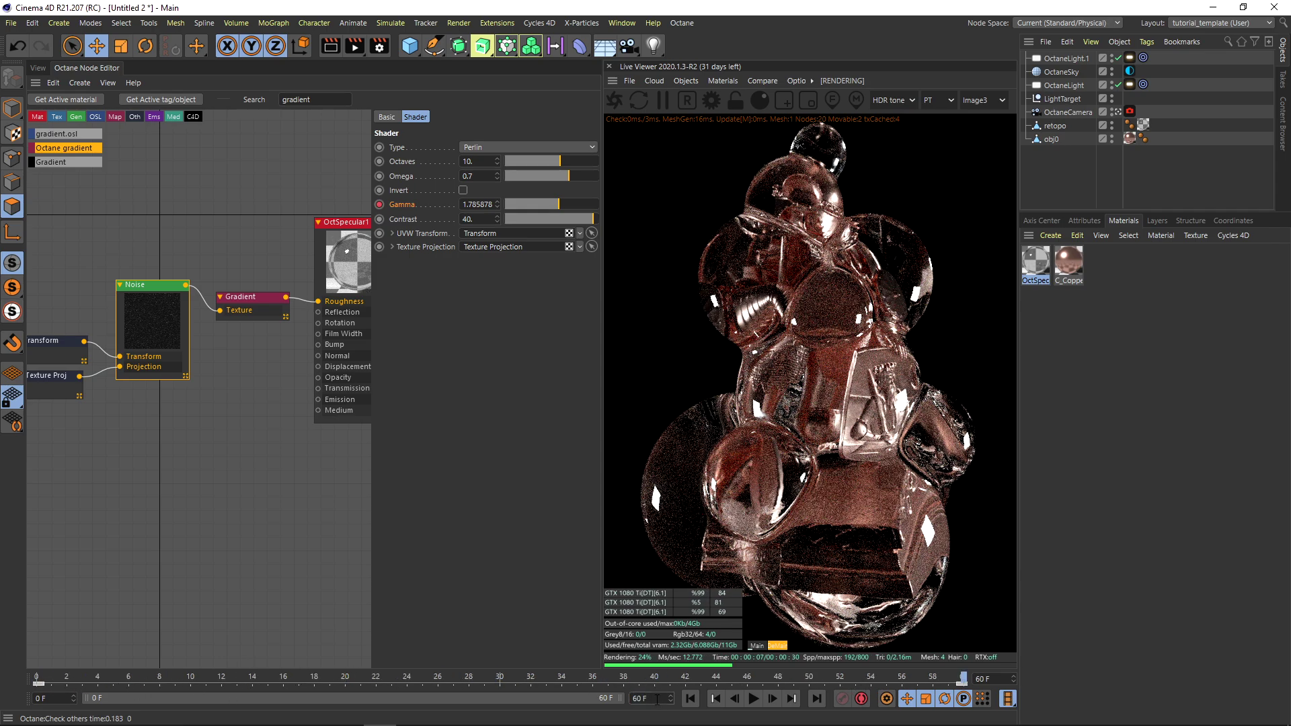
left_click(37, 678)
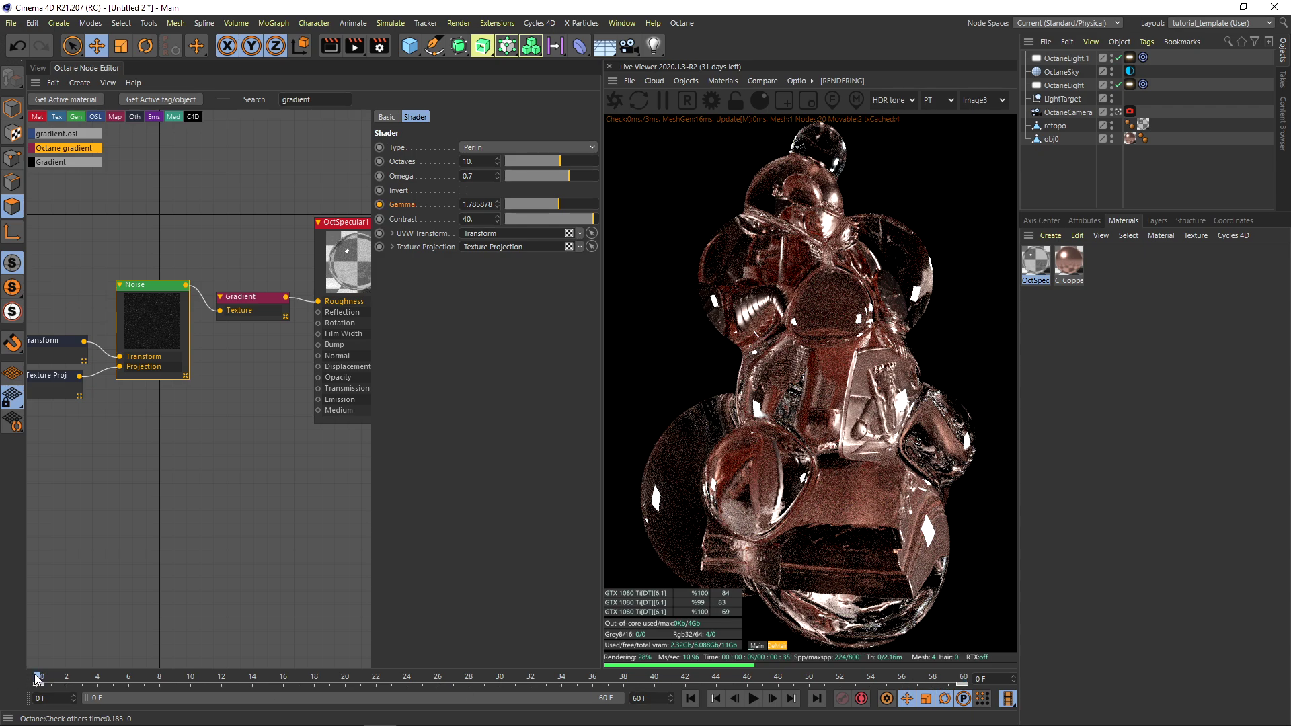
- Keyframe OctSpecular1's Index of 2 at about frame 15
left_click(342, 224)
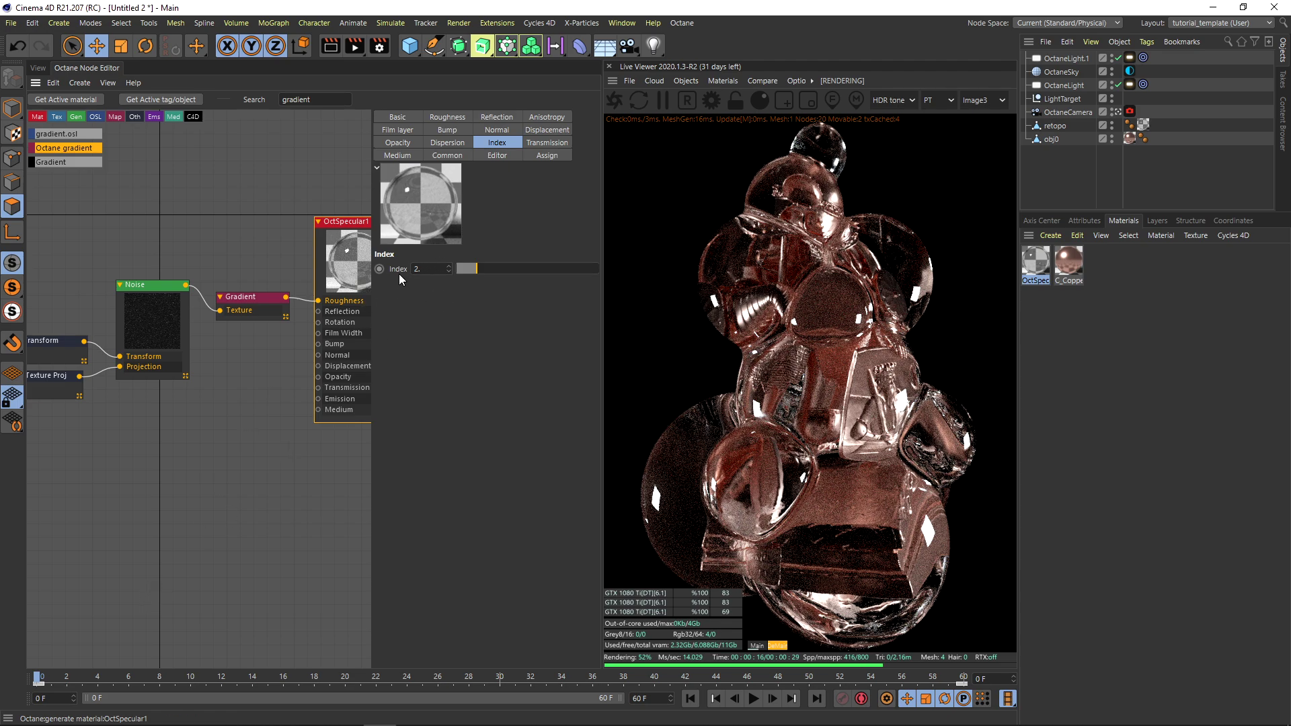
left_click(180, 677)
left_click(379, 269)
- Set OctSpecular1's Index to 1 at frame 60 so the glass stops refracting by the end
left_click_drag(296, 684, 962, 683)
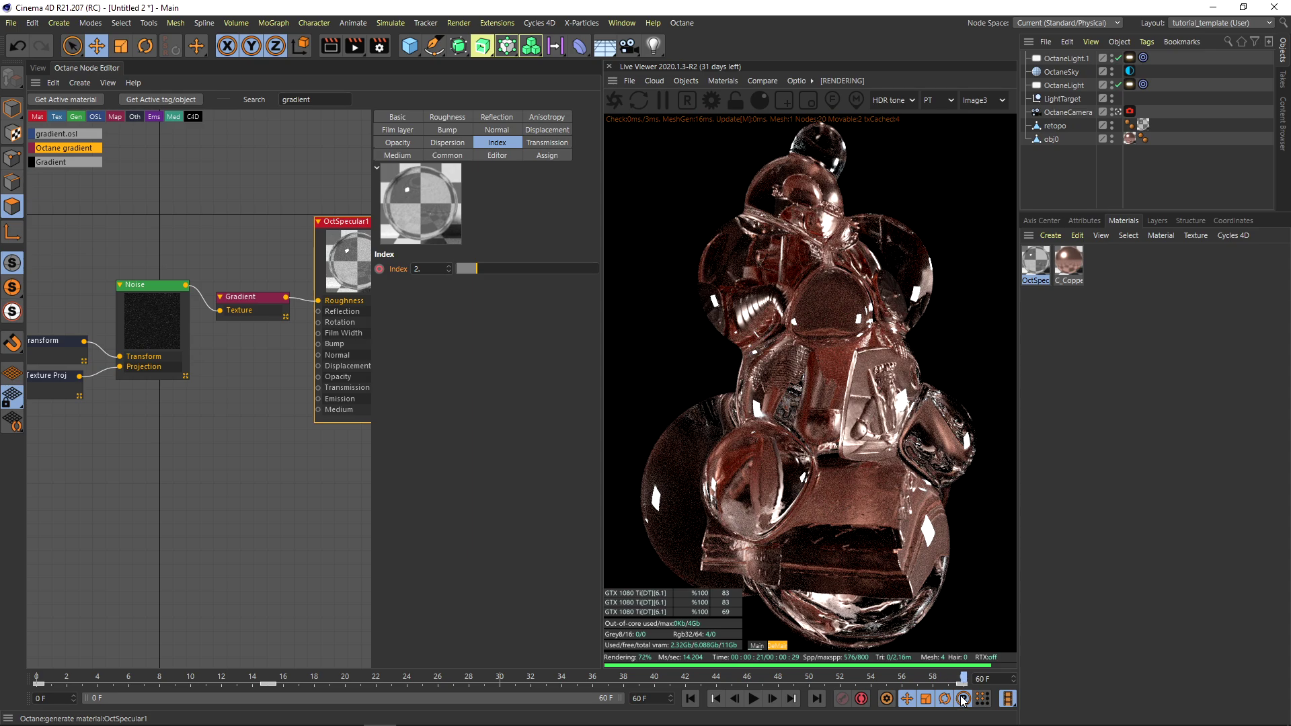
double_click(425, 268)
type("1")
key("Return")
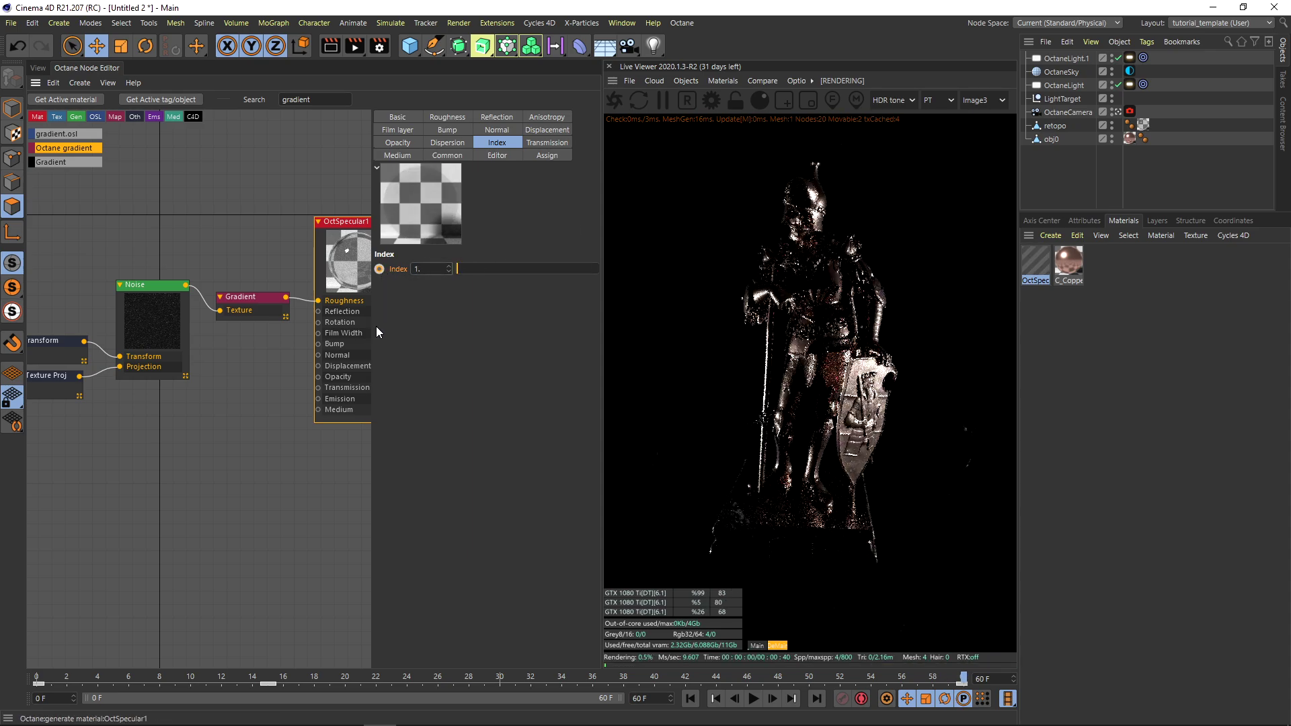
- Show the perspective viewport in place of the node editor and scrub back through the animation to check the material change
left_click_drag(912, 674, 855, 675)
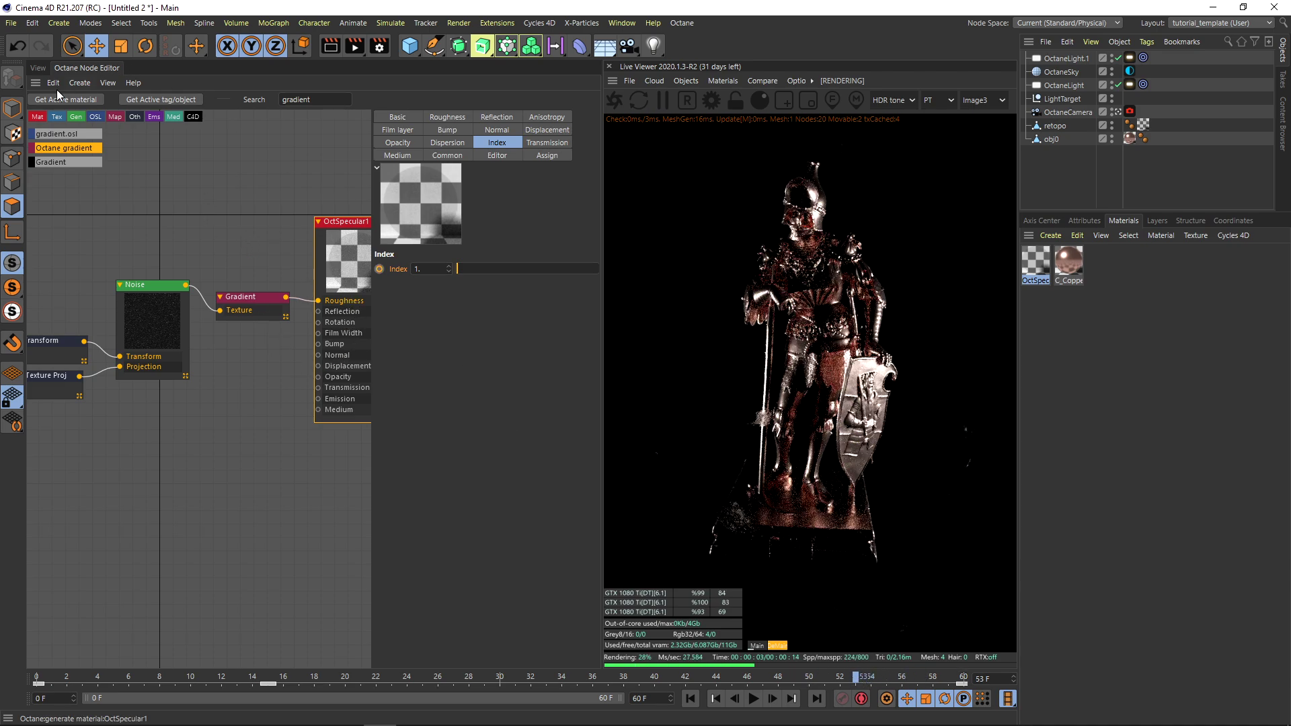
left_click(39, 68)
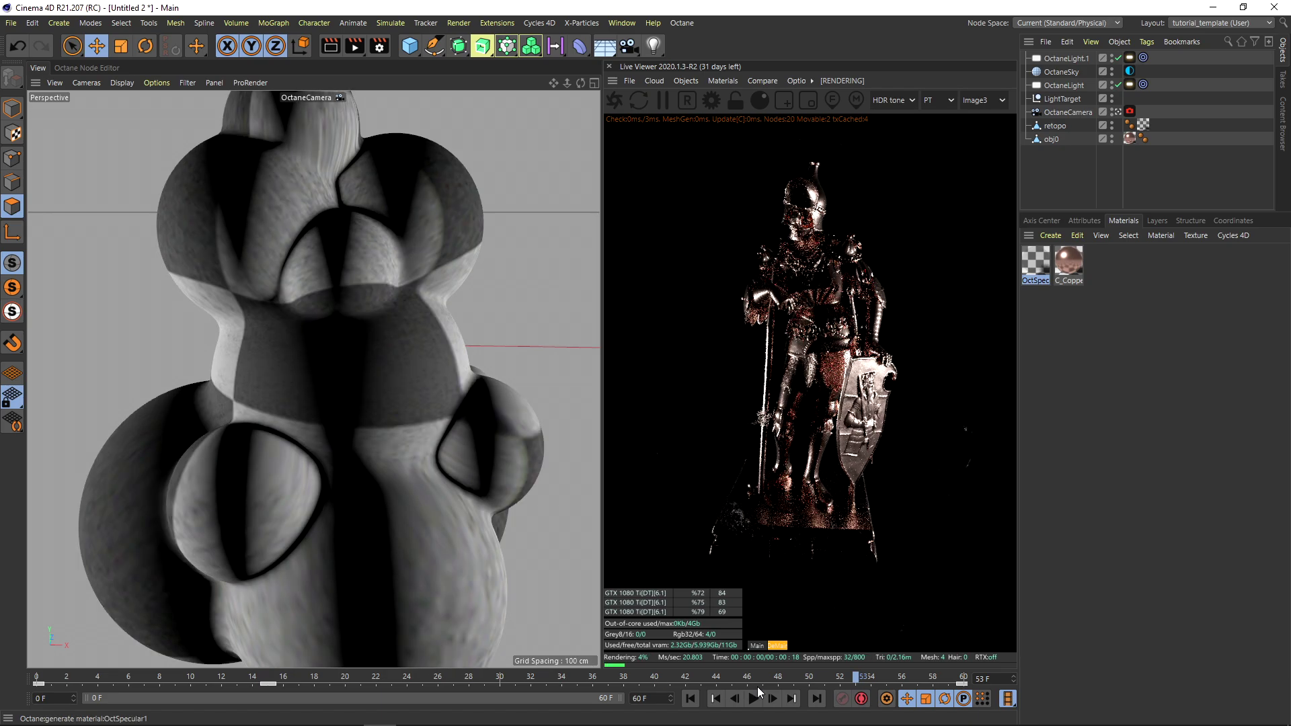
left_click_drag(784, 675, 609, 678)
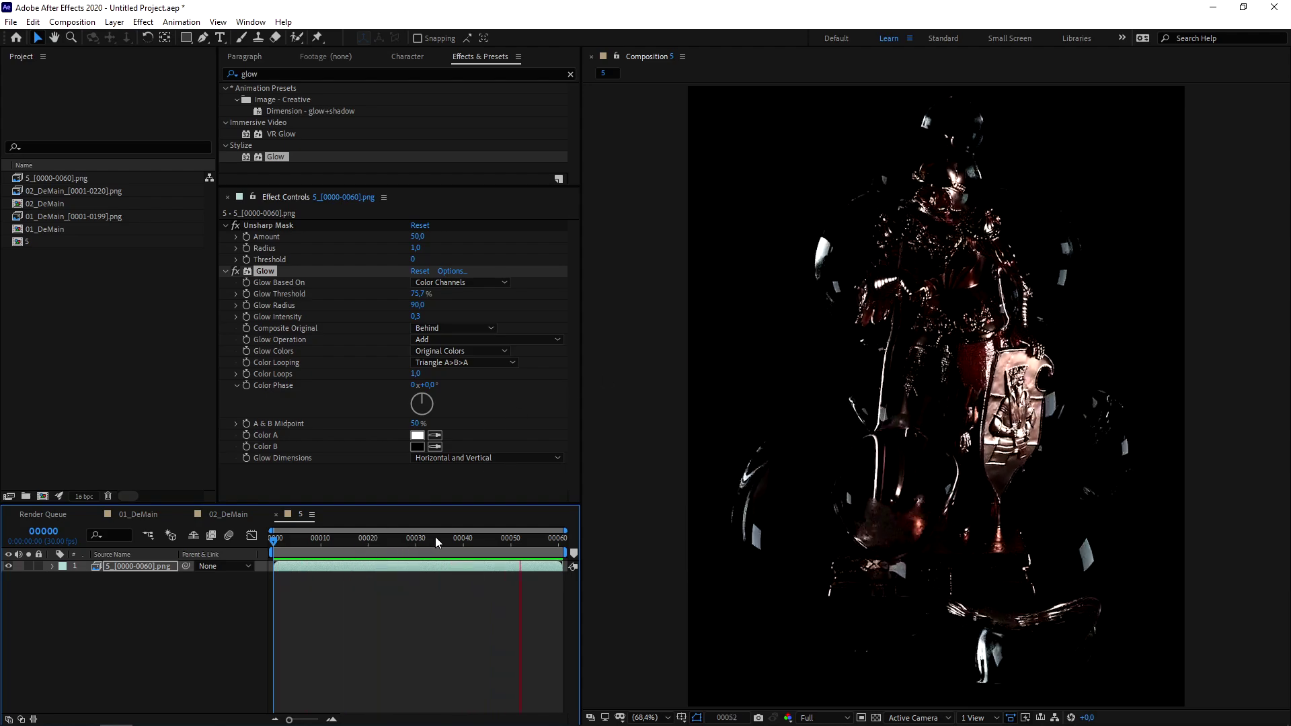
- Switch to After Effects and scrub through composition 5 to examine the rendered frosted-to-clear glass transition
left_click_drag(396, 538, 360, 542)
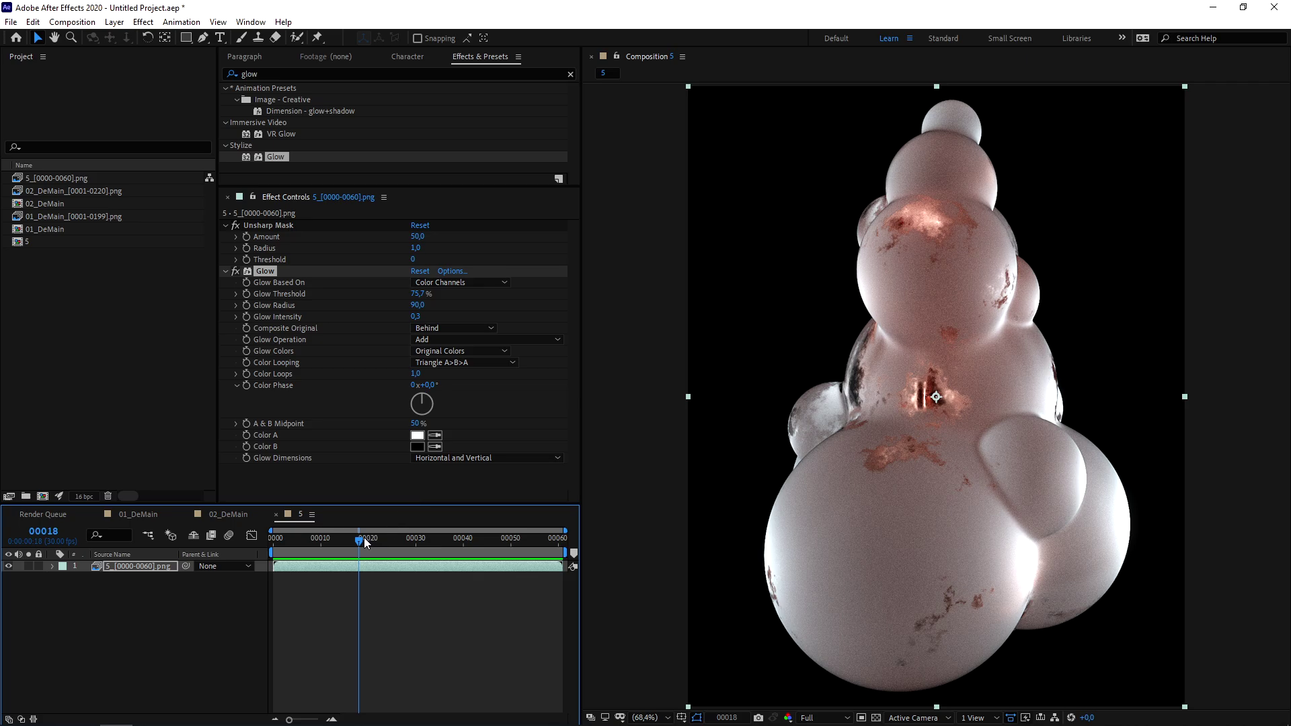
left_click_drag(360, 539, 397, 540)
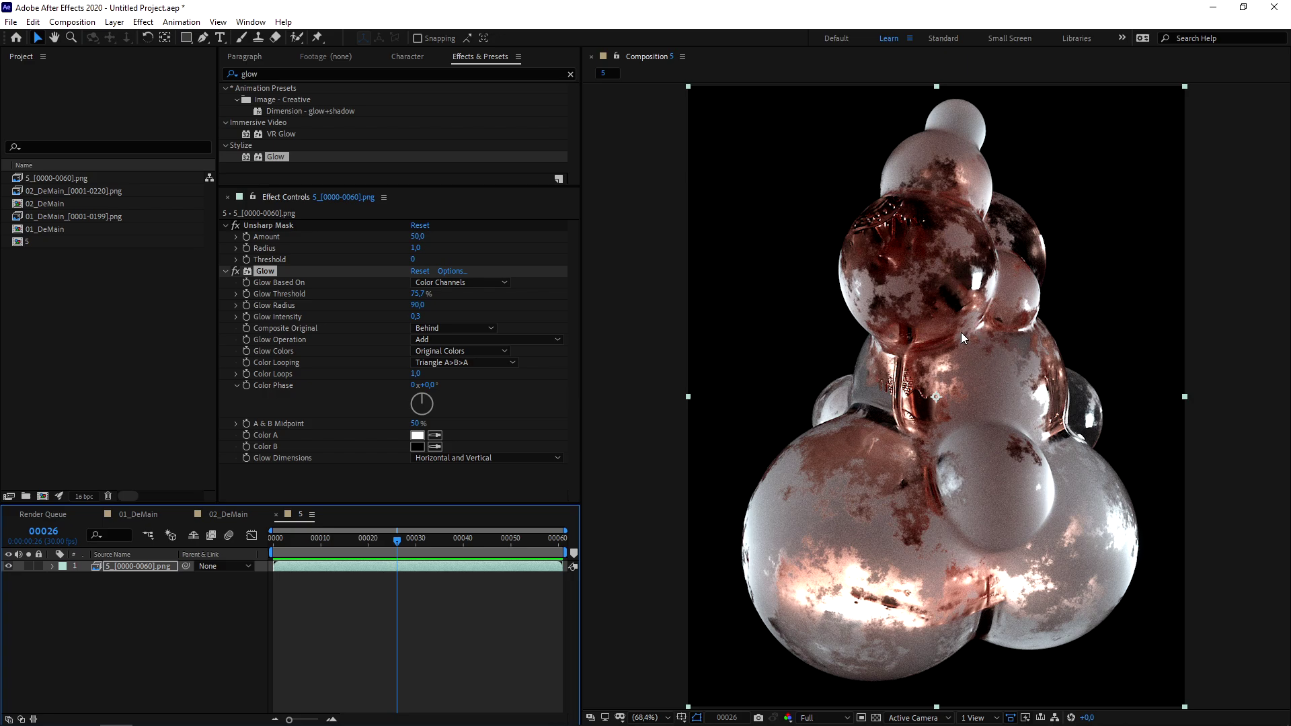
left_click_drag(401, 555, 459, 553)
- Examine the rendered bubble animations in compositions 02_DeMain and 01_DeMain
left_click(228, 515)
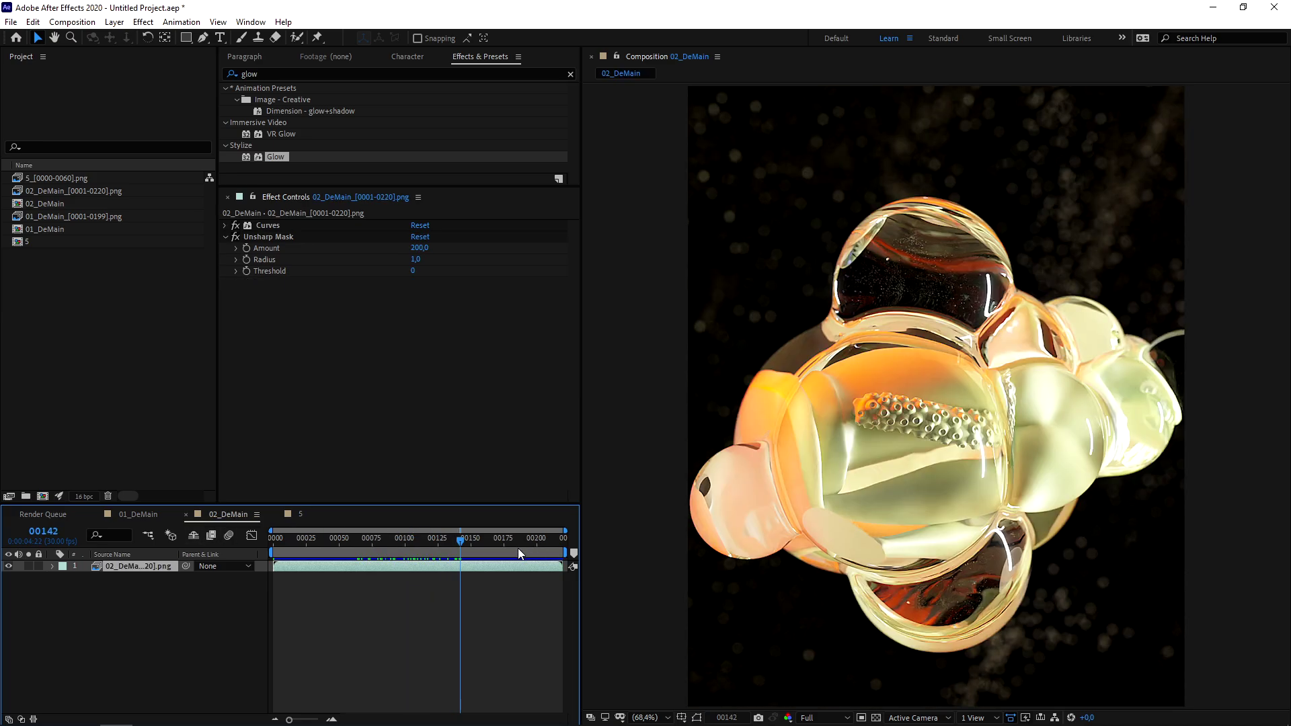
left_click(136, 515)
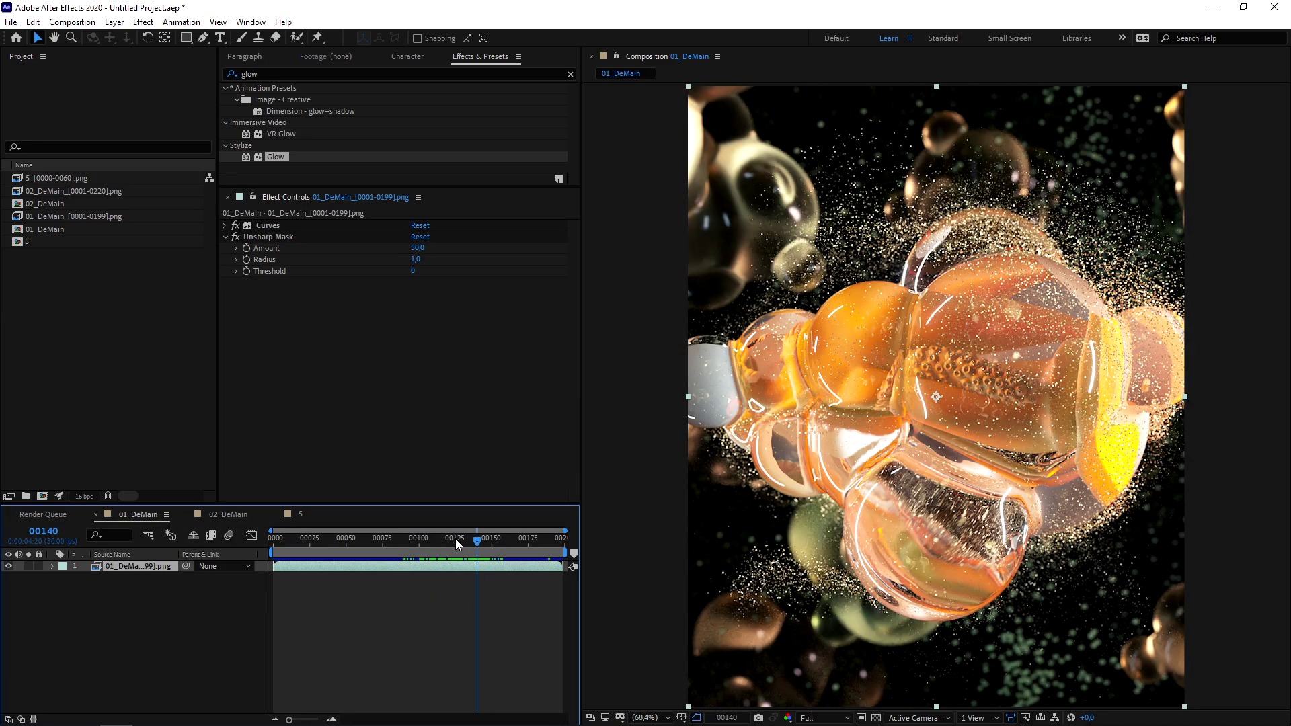
mouse_move(476, 539)
left_mouse_down()
mouse_move(489, 538)
mouse_move(313, 544)
mouse_move(471, 551)
left_mouse_up()
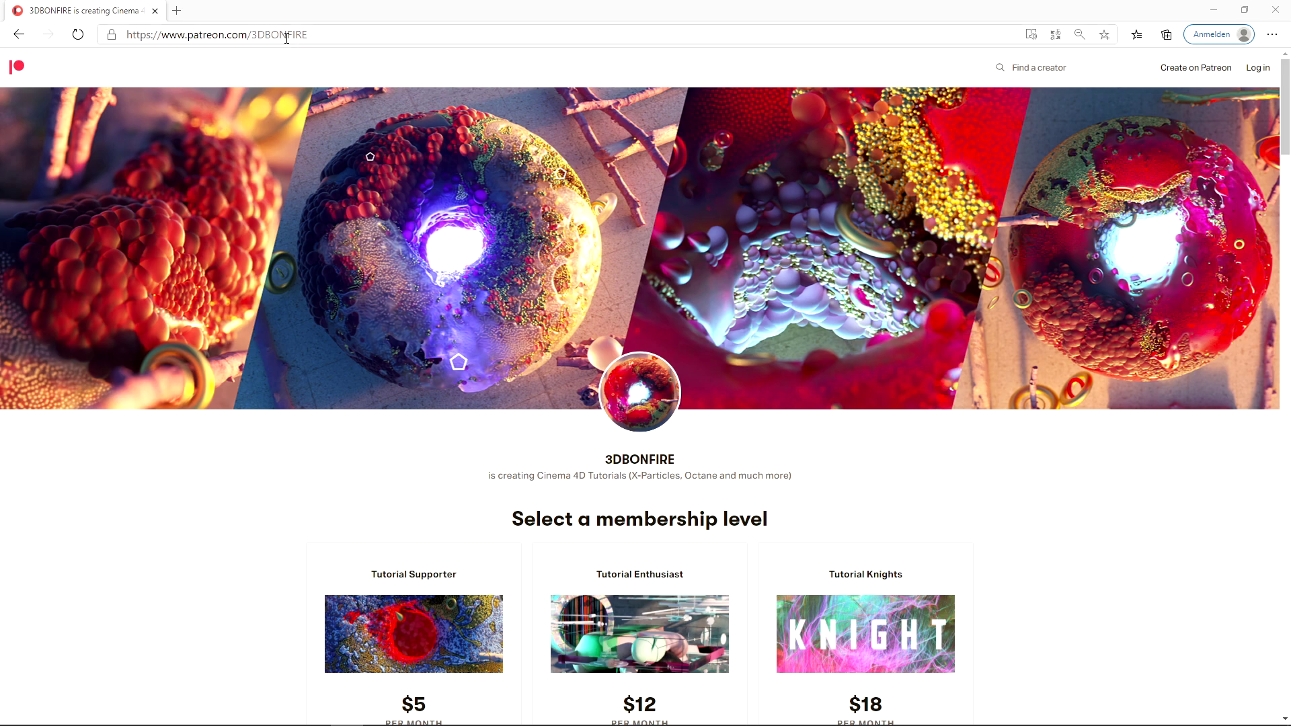
left_click_drag(307, 35, 187, 35)
left_click_drag(608, 462, 679, 469)
scroll(820, 452, "down", 6)
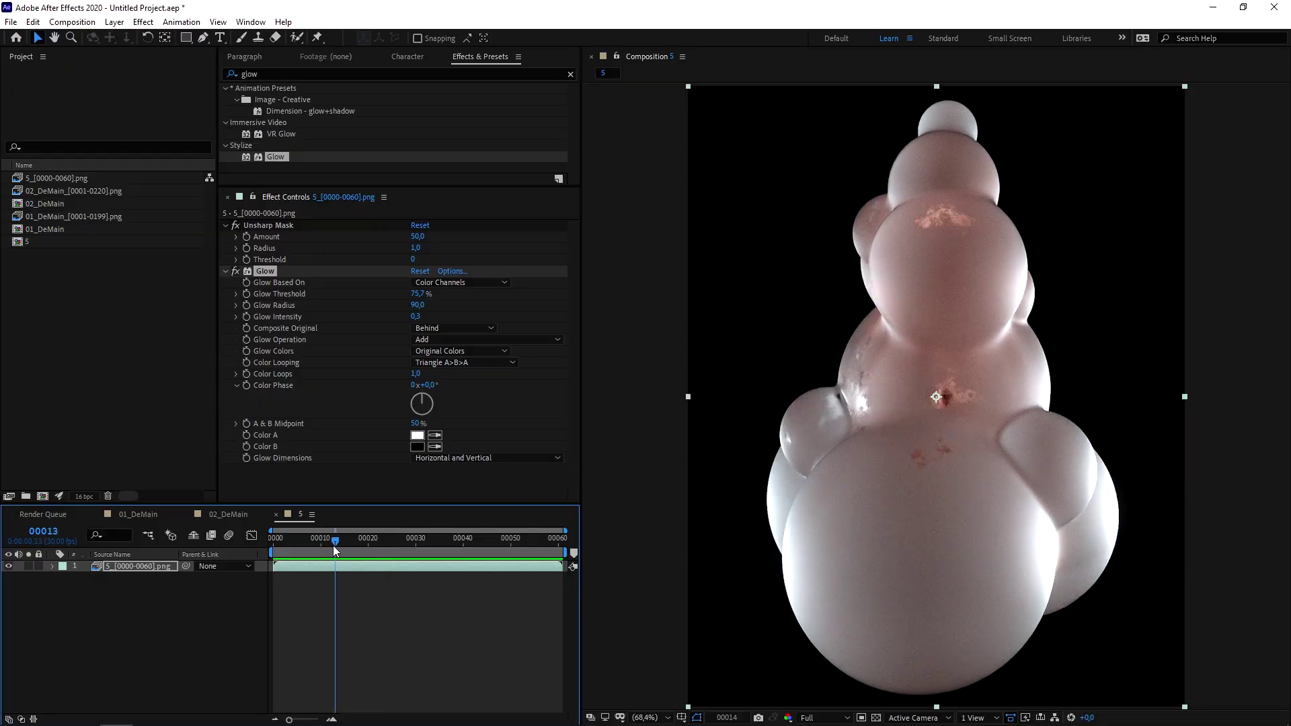
- Scrub back and forth through composition 5 to review how the frosted patches dissolve over the knight
left_click_drag(333, 546, 438, 553)
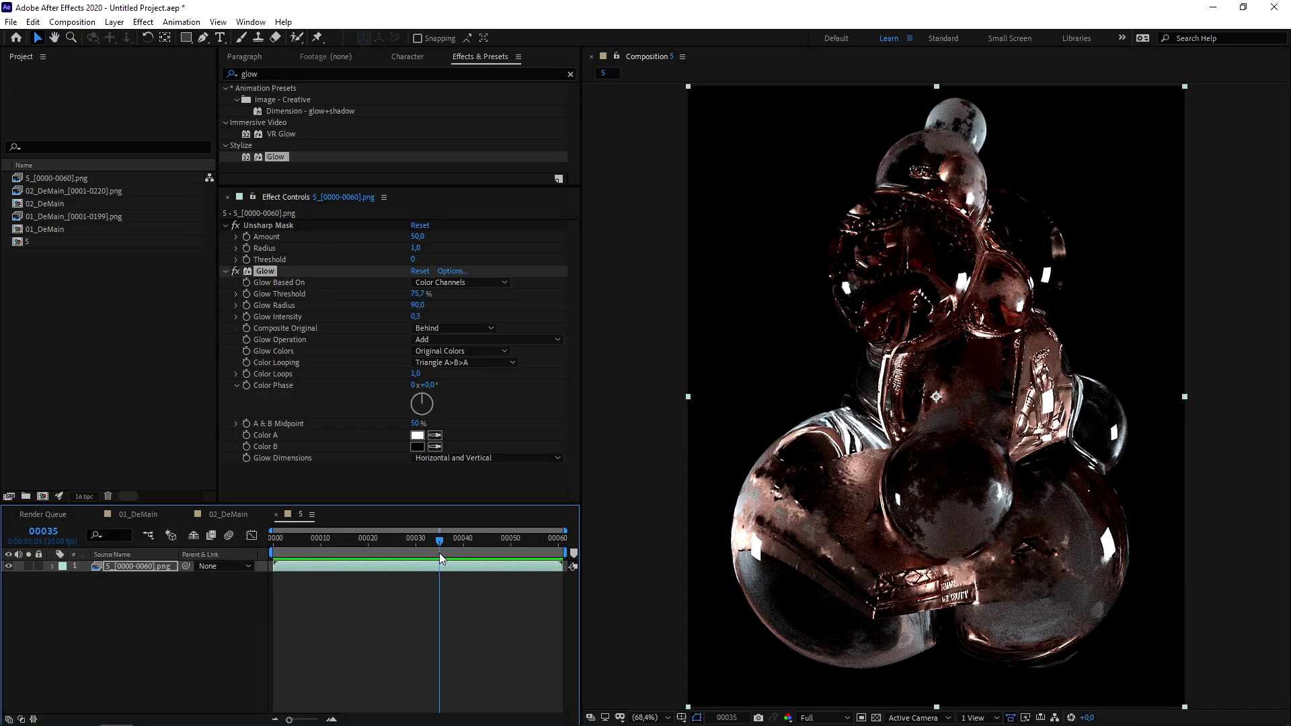
left_click_drag(439, 554, 352, 547)
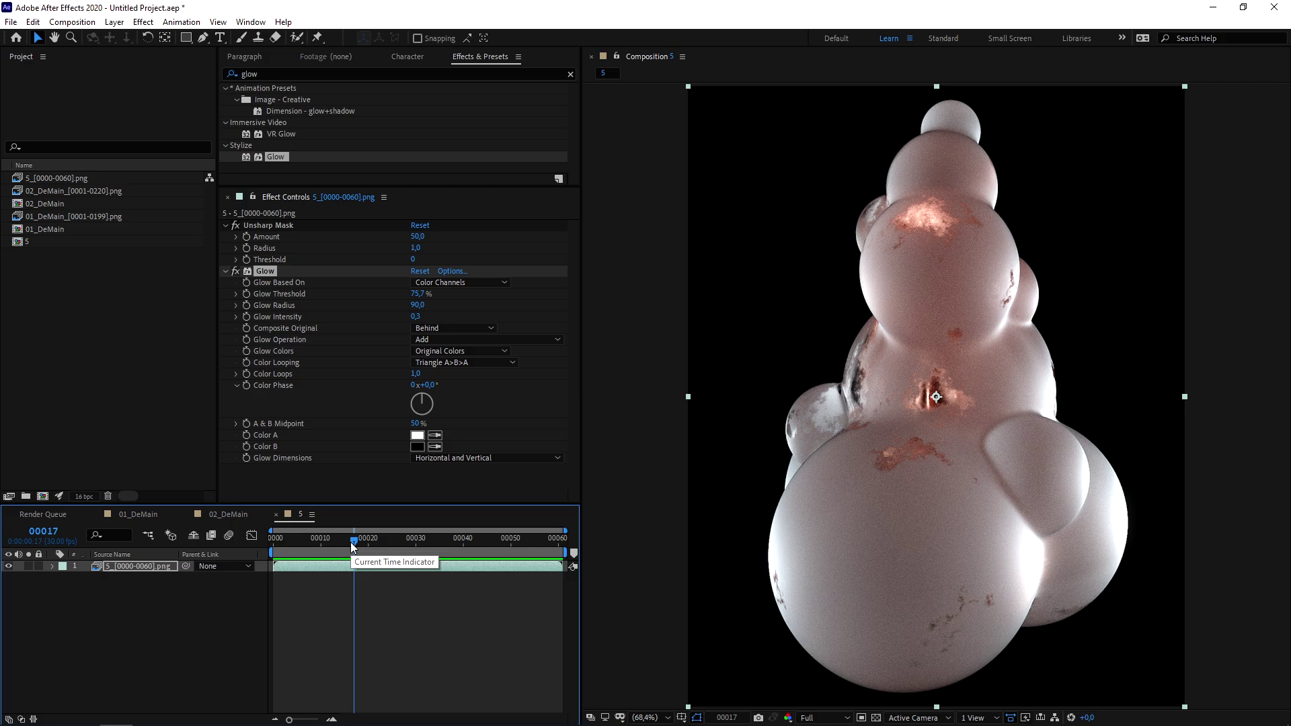
left_click_drag(351, 547, 403, 546)
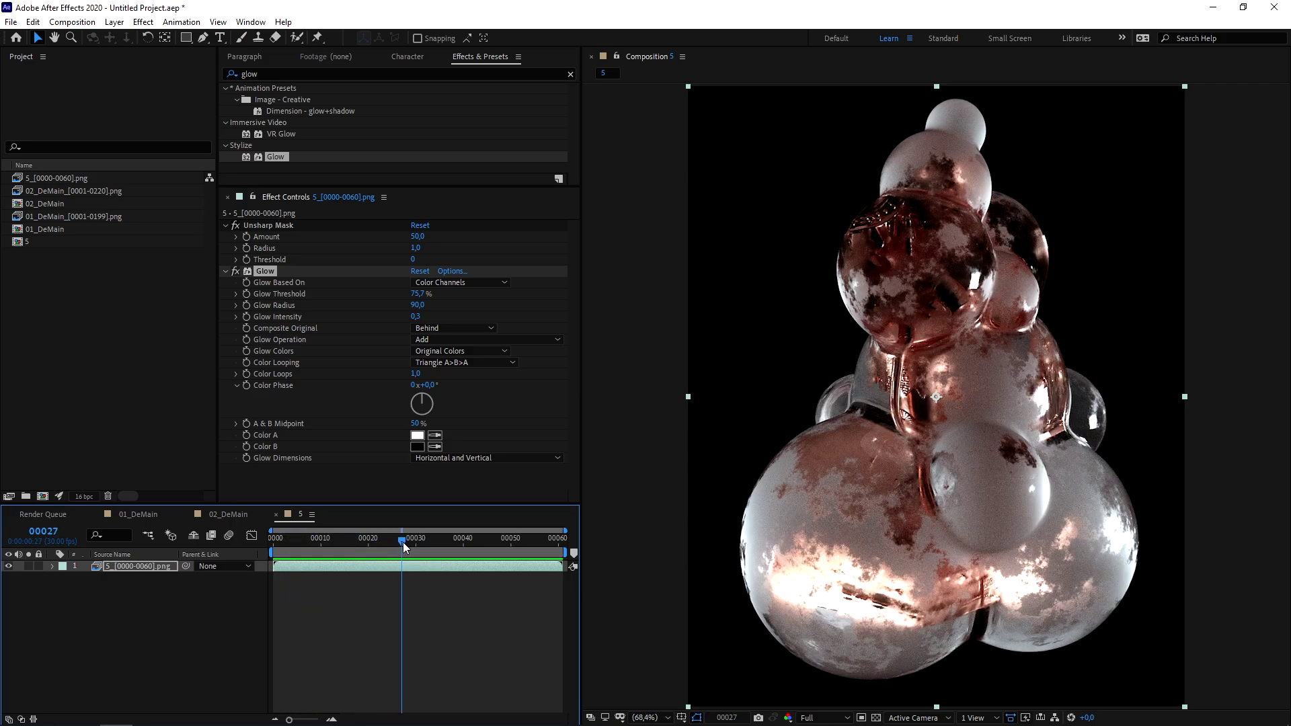